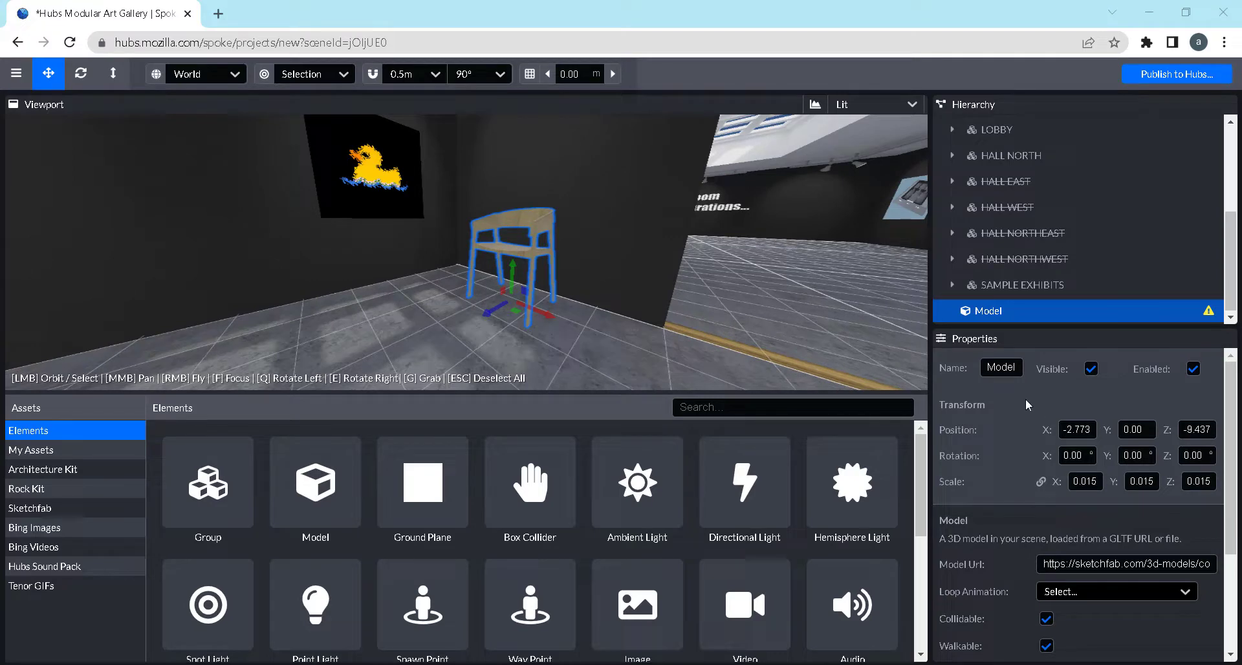
Check the Loop Animation options available for the selected chair model
{"action": "scroll", "coordinate": [1022, 436], "scroll_direction": "down", "scroll_amount": 3}
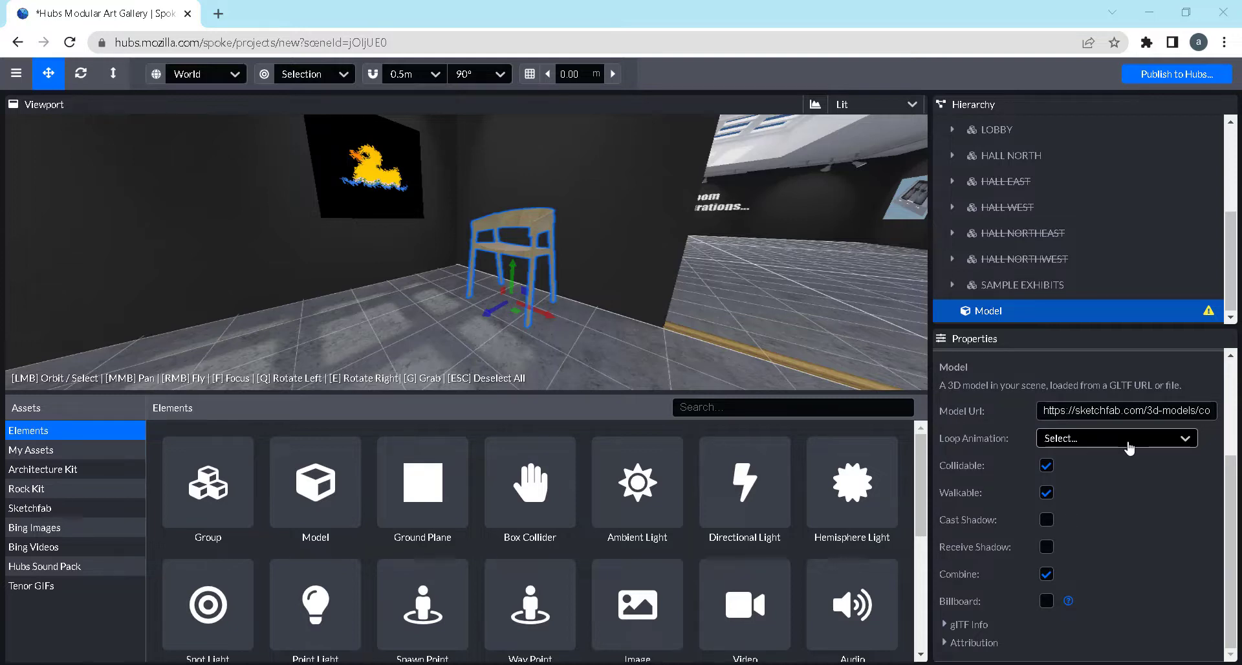
{"action": "left_click", "coordinate": [1129, 446]}
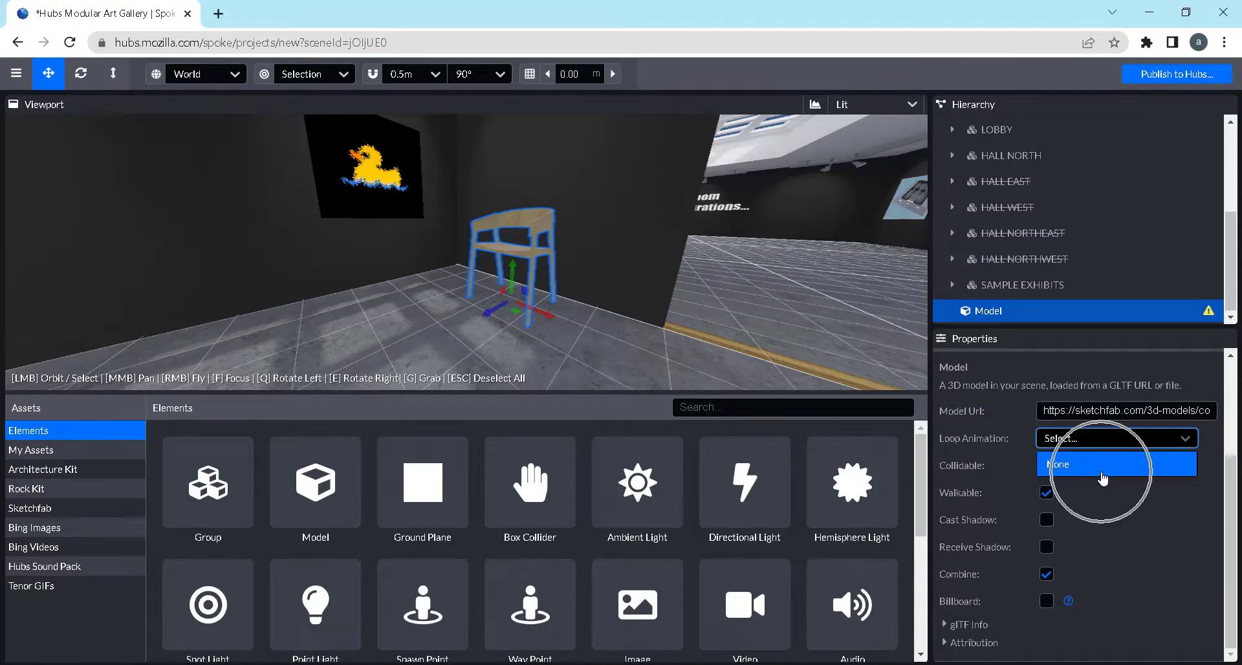
{"action": "key", "text": "ctrl"}
{"action": "key", "text": "ctrl"}
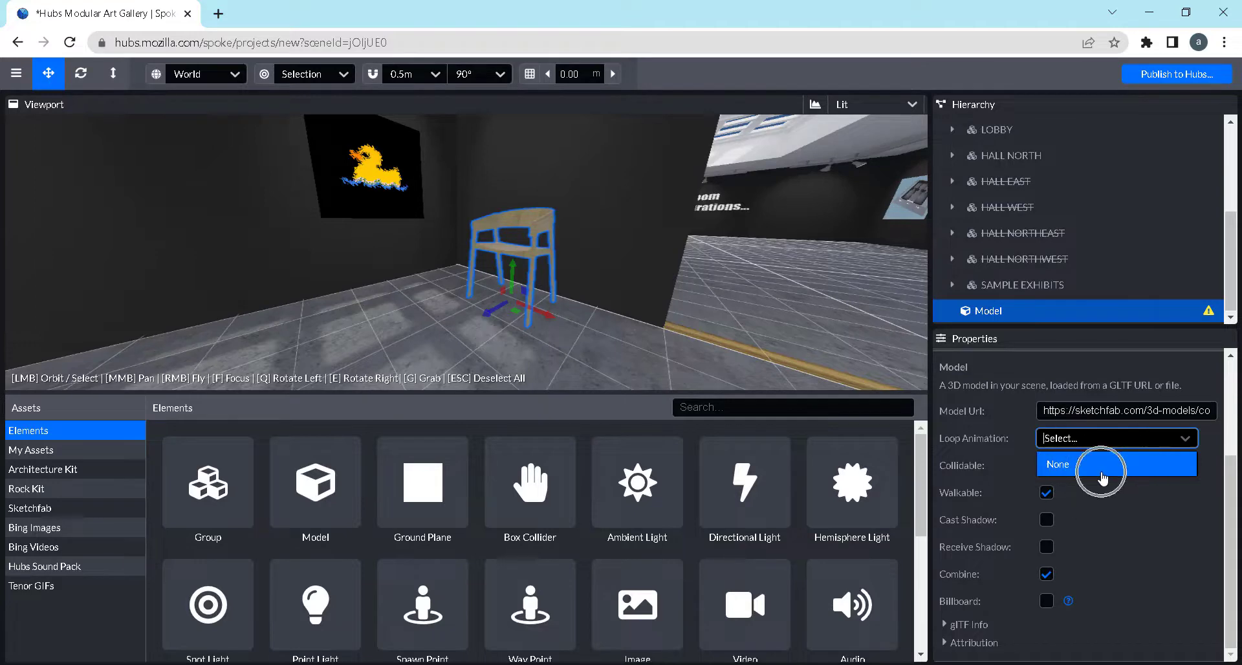
{"action": "left_click", "coordinate": [1173, 560]}
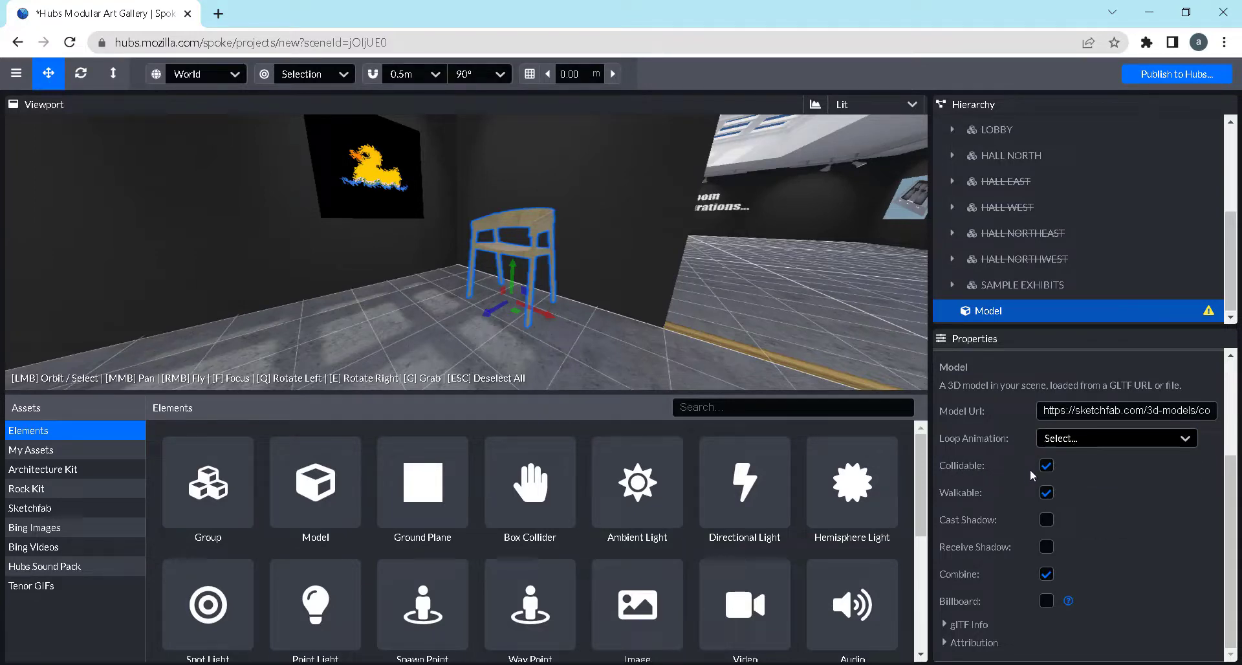
Enable Cast Shadow on the chair model
{"action": "key", "text": "ctrl"}
{"action": "key", "text": "ctrl"}
{"action": "left_click_drag", "start_coordinate": [586, 333], "coordinate": [618, 331]}
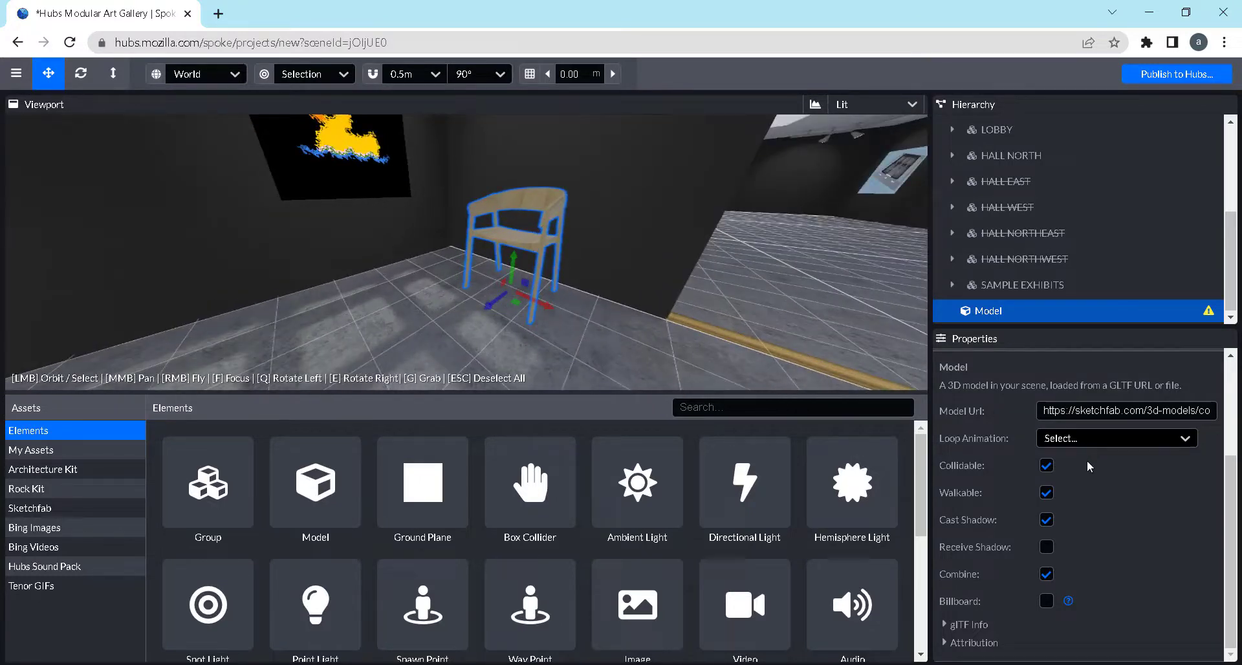
{"action": "scroll", "coordinate": [1075, 511], "scroll_direction": "up", "scroll_amount": 3}
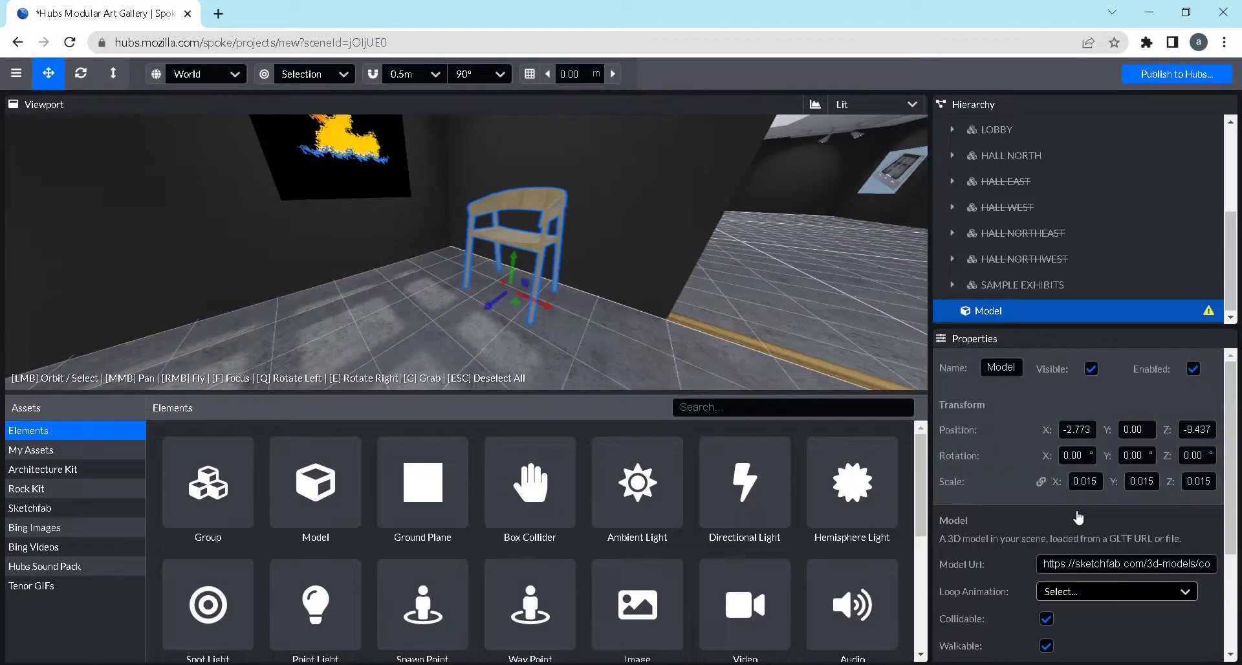
{"action": "left_click_drag", "start_coordinate": [718, 338], "coordinate": [570, 277]}
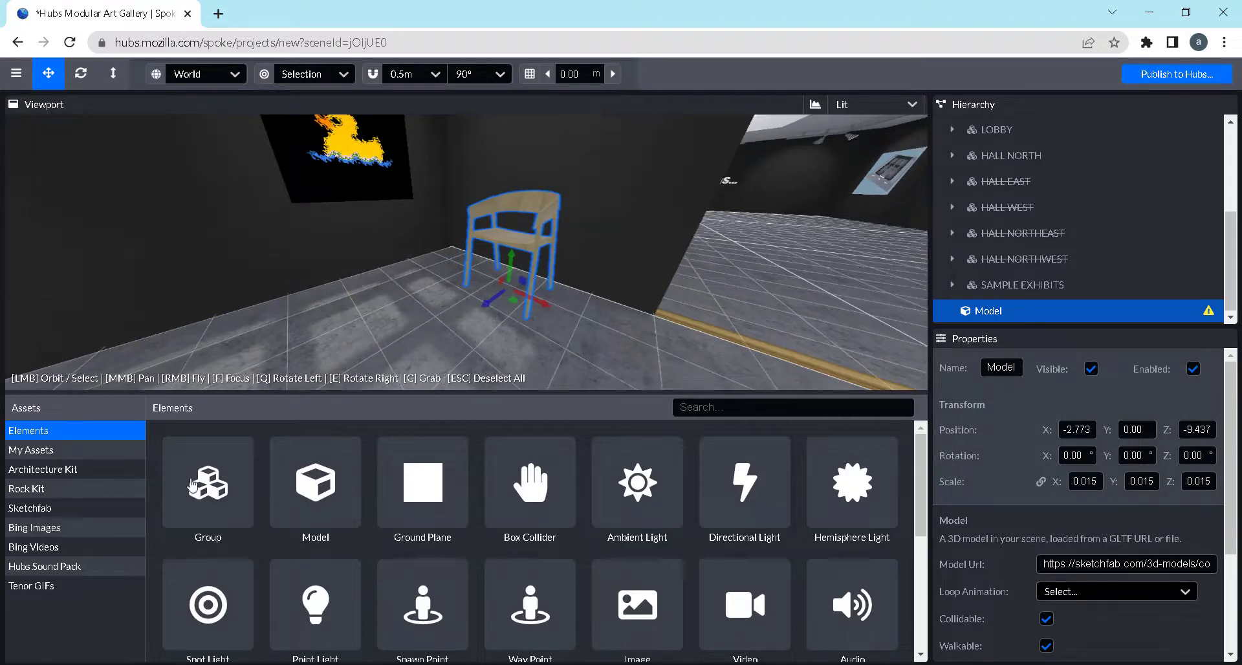
Review the descriptions of the available scene elements, including Model, Ground Plane, Ambient Light, Directional Light, Spot Light and Audio
{"action": "mouse_move", "coordinate": [358, 491]}
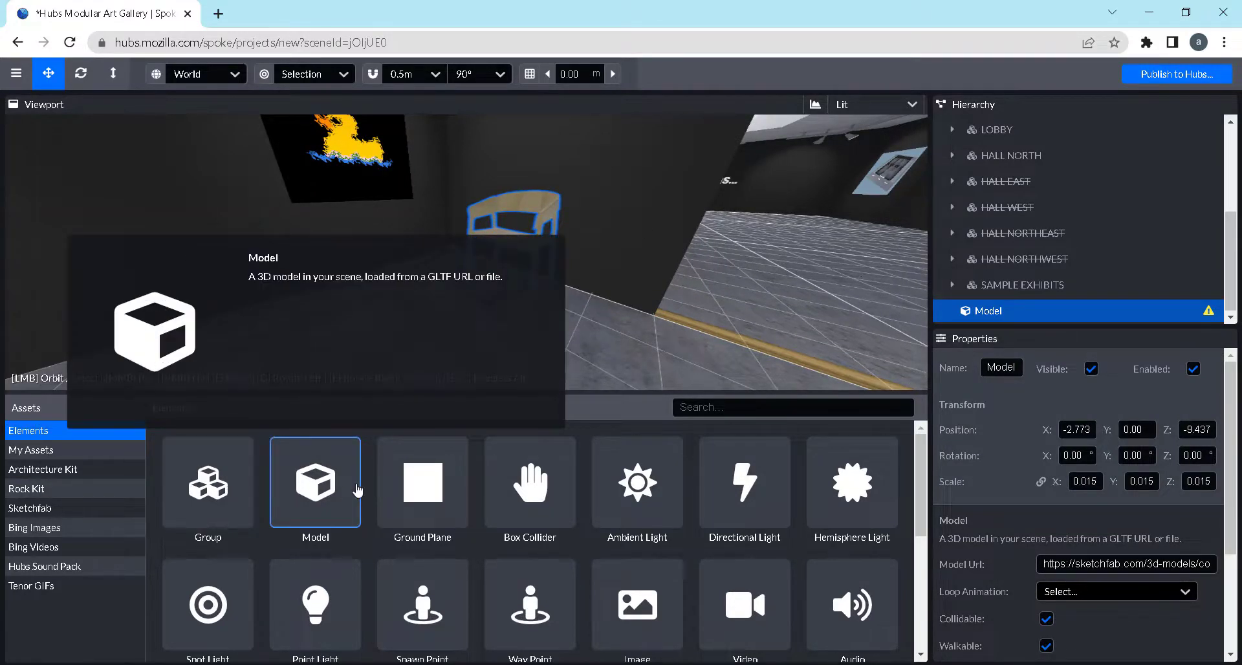
{"action": "mouse_move", "coordinate": [410, 498]}
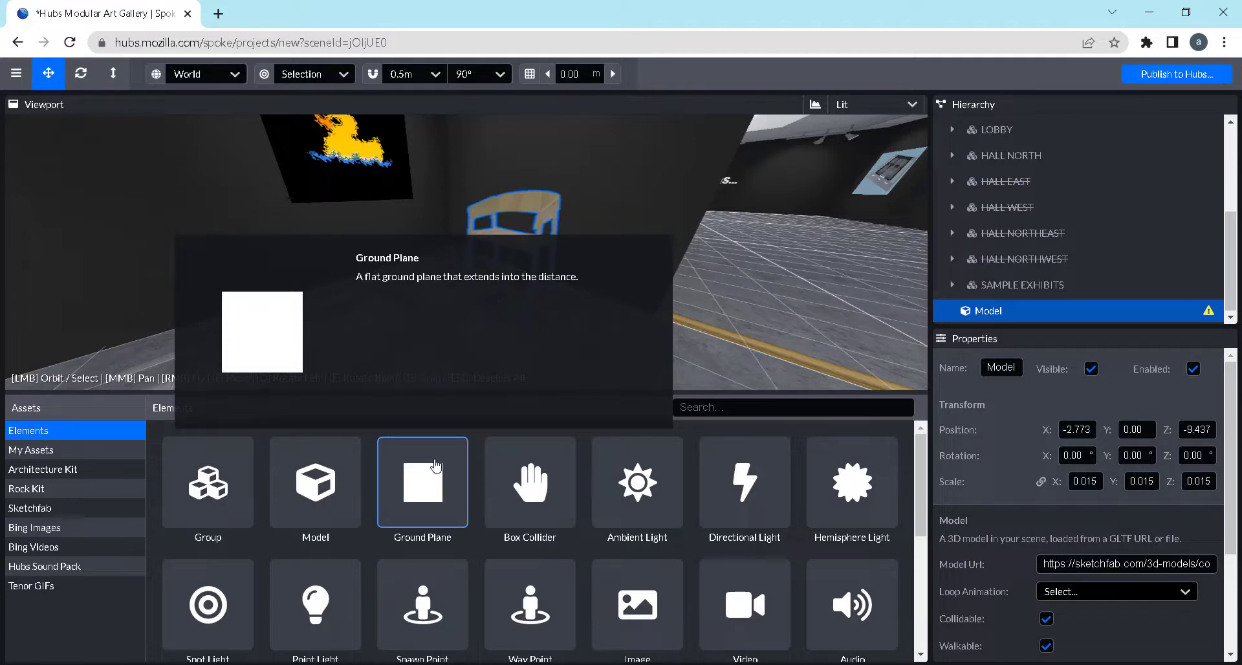
{"action": "left_click_drag", "start_coordinate": [668, 261], "coordinate": [711, 248]}
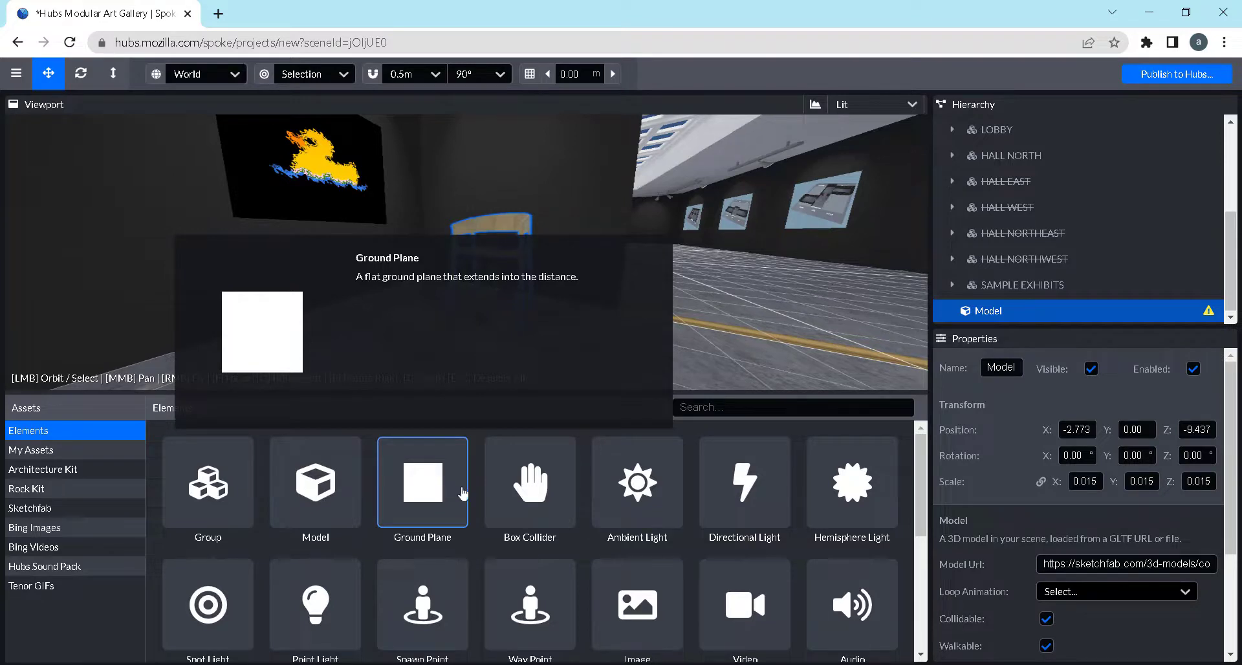
{"action": "mouse_move", "coordinate": [530, 497]}
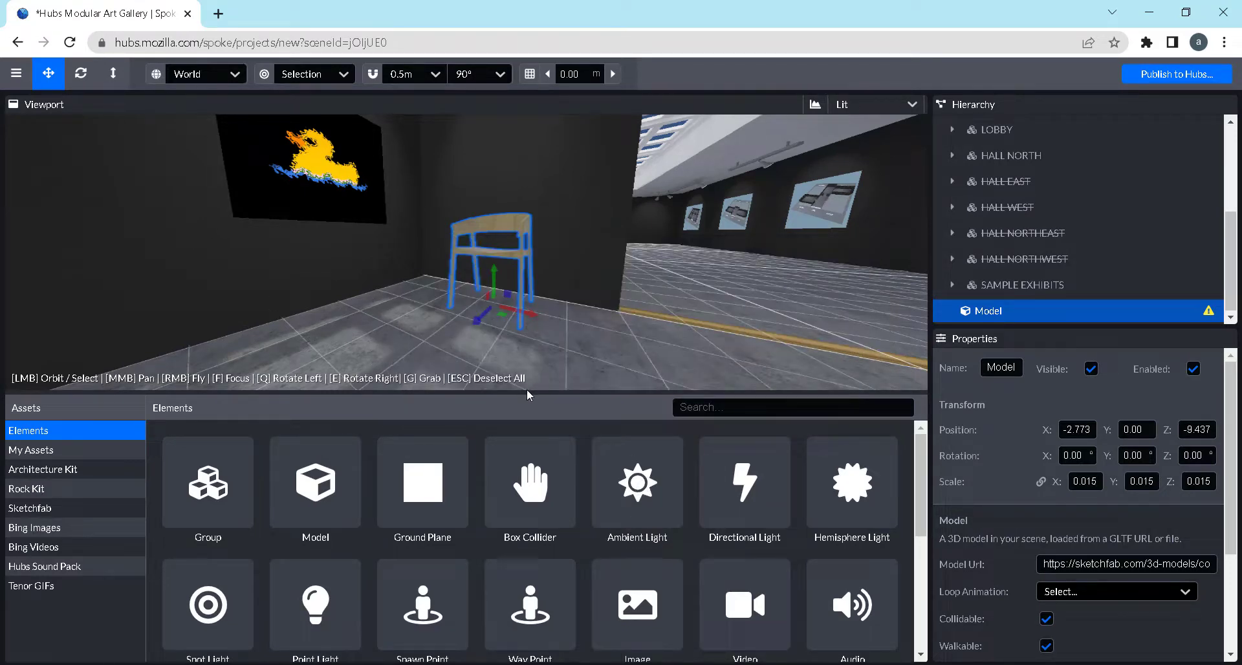
{"action": "left_click_drag", "start_coordinate": [527, 390], "coordinate": [525, 424]}
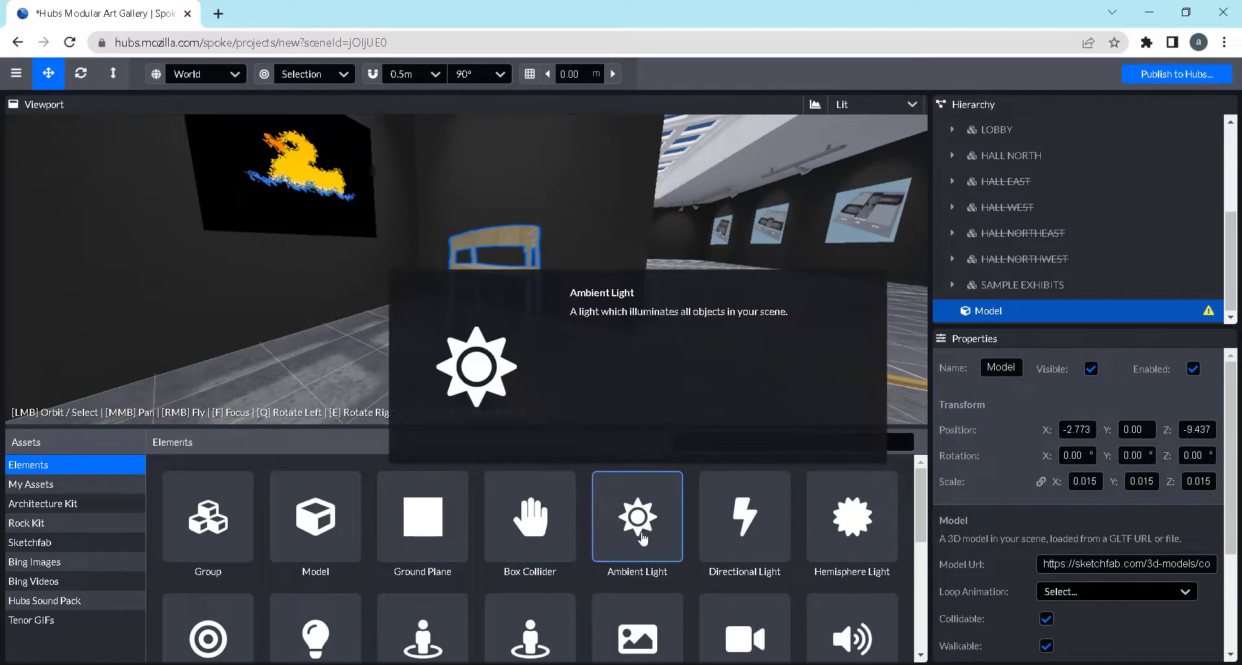
{"action": "mouse_move", "coordinate": [723, 531]}
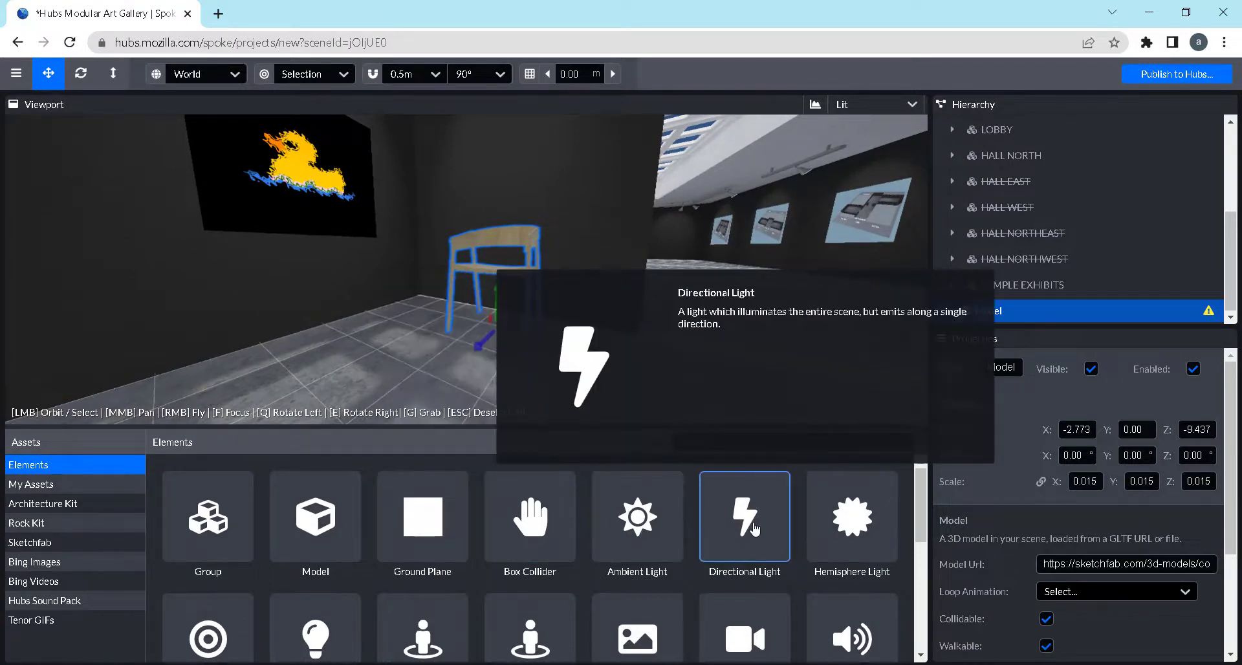
{"action": "scroll", "coordinate": [882, 529], "scroll_direction": "down", "scroll_amount": 2}
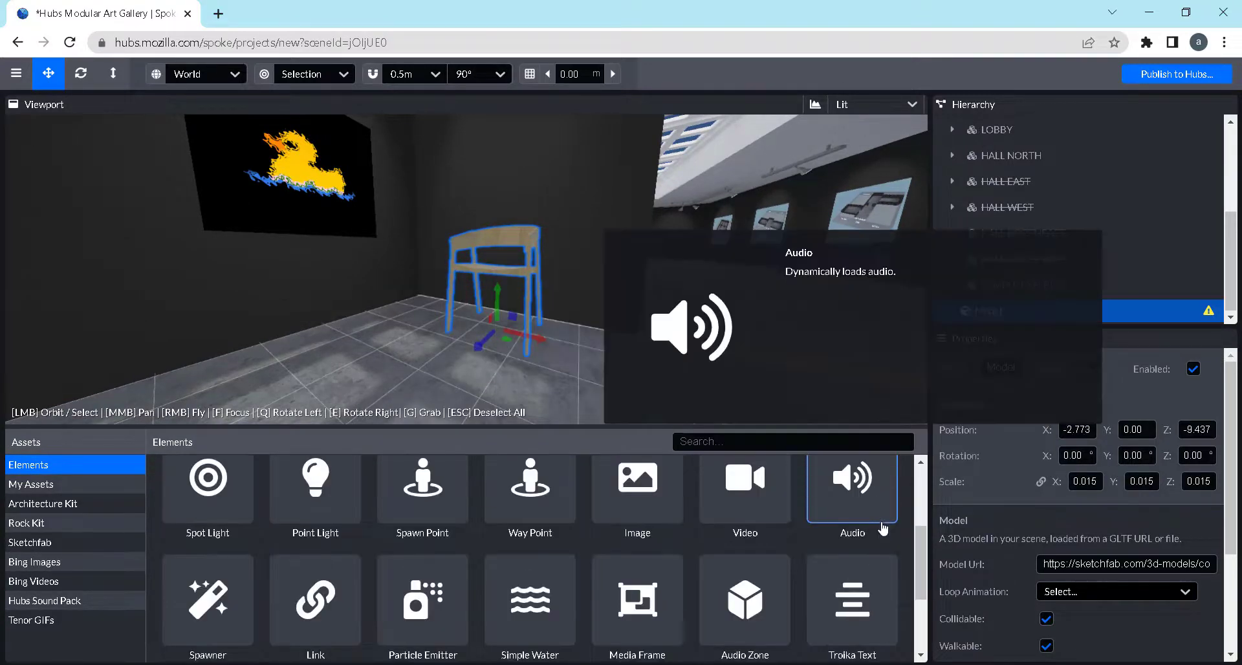
{"action": "scroll", "coordinate": [854, 531], "scroll_direction": "up", "scroll_amount": 1}
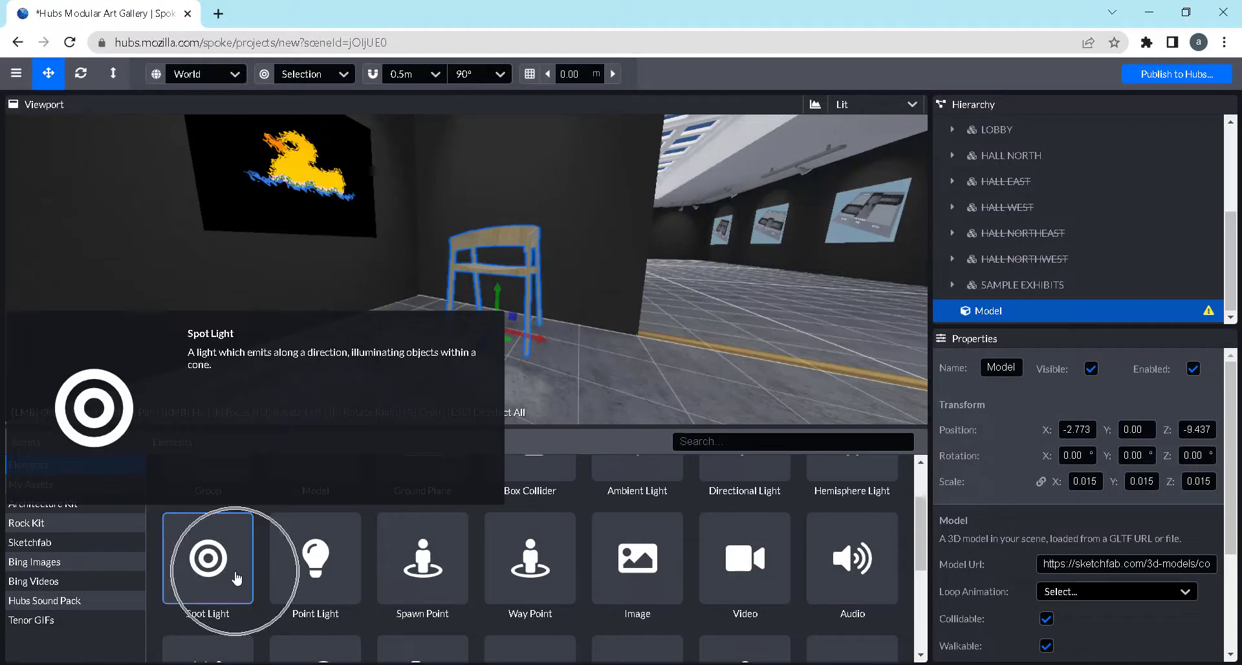
{"action": "mouse_move", "coordinate": [341, 573]}
{"action": "scroll", "coordinate": [315, 566], "scroll_direction": "up", "scroll_amount": 1}
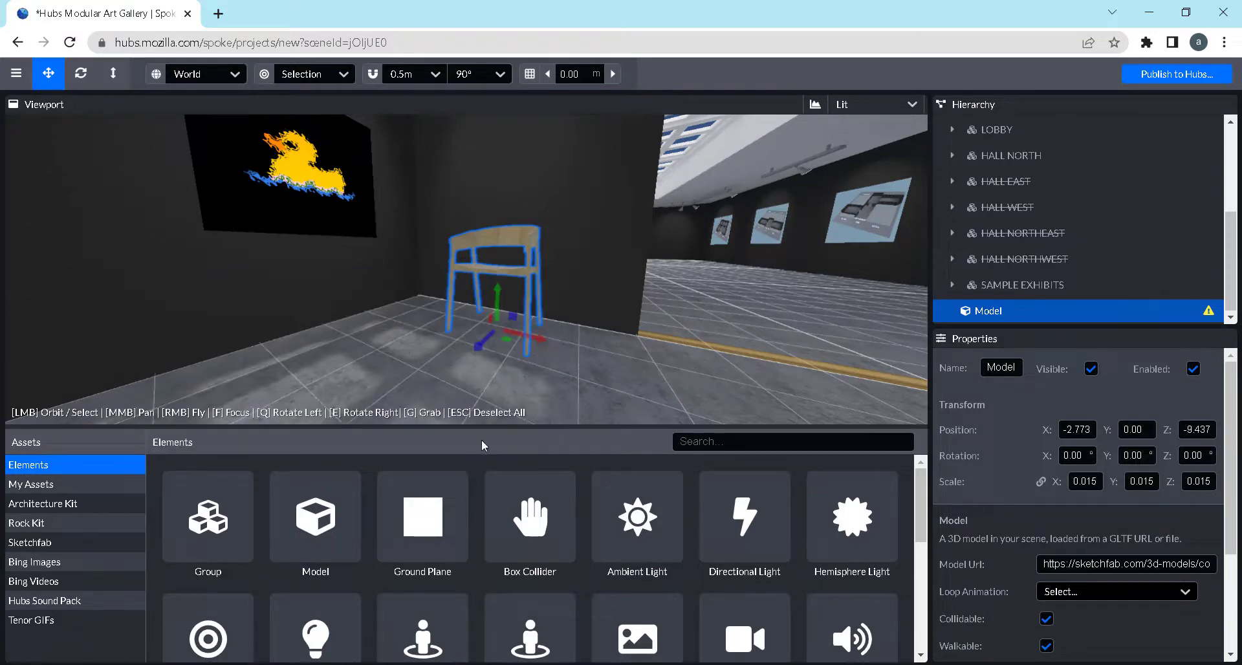
{"action": "scroll", "coordinate": [349, 569], "scroll_direction": "down", "scroll_amount": 1}
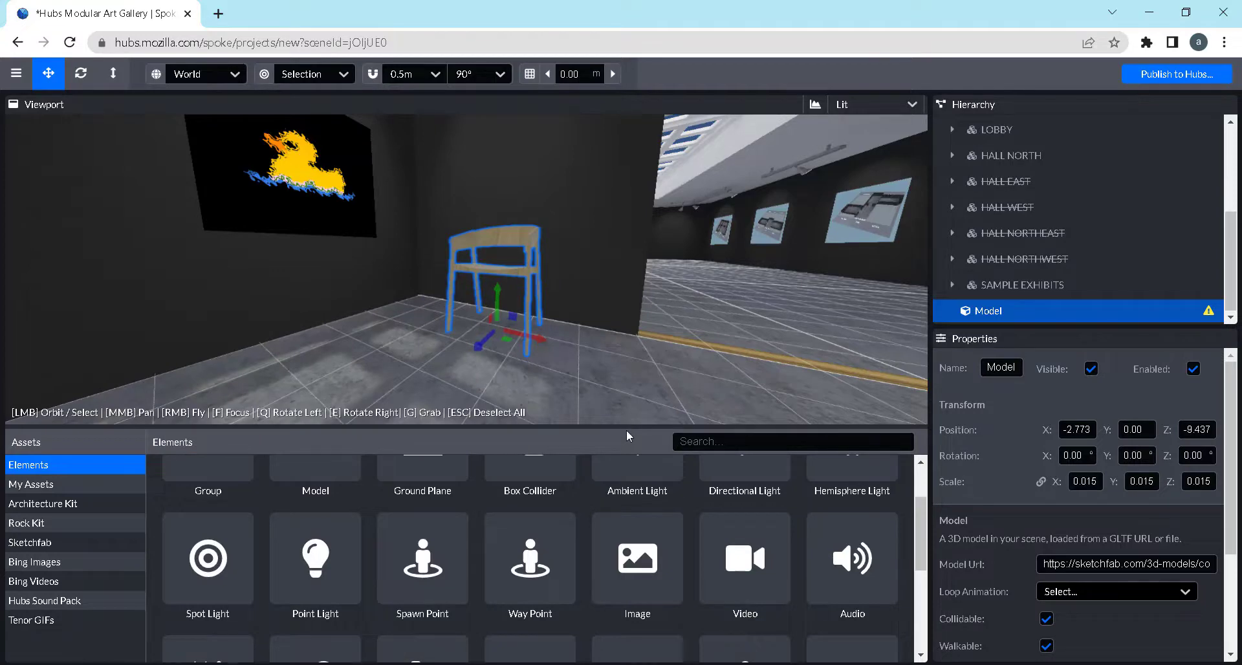
{"action": "left_click_drag", "start_coordinate": [626, 429], "coordinate": [626, 435]}
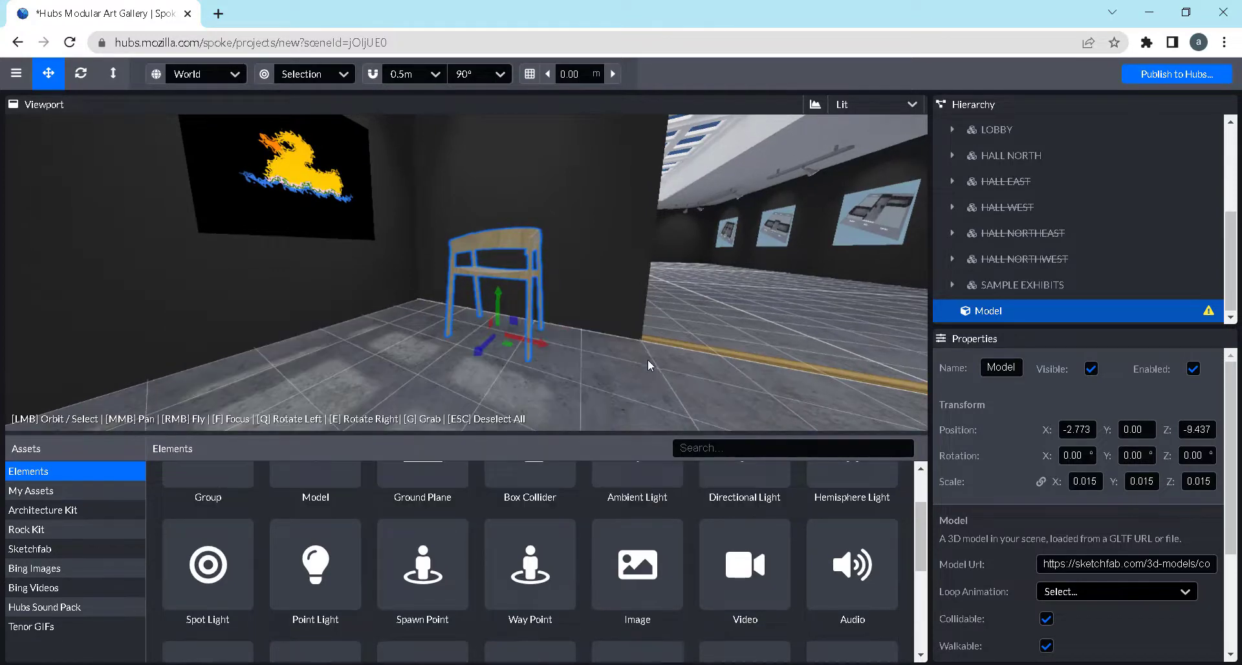
Examine the gallery hall around the chair, including the avatar markers near the glass wall
{"action": "left_click_drag", "start_coordinate": [647, 359], "coordinate": [119, 242]}
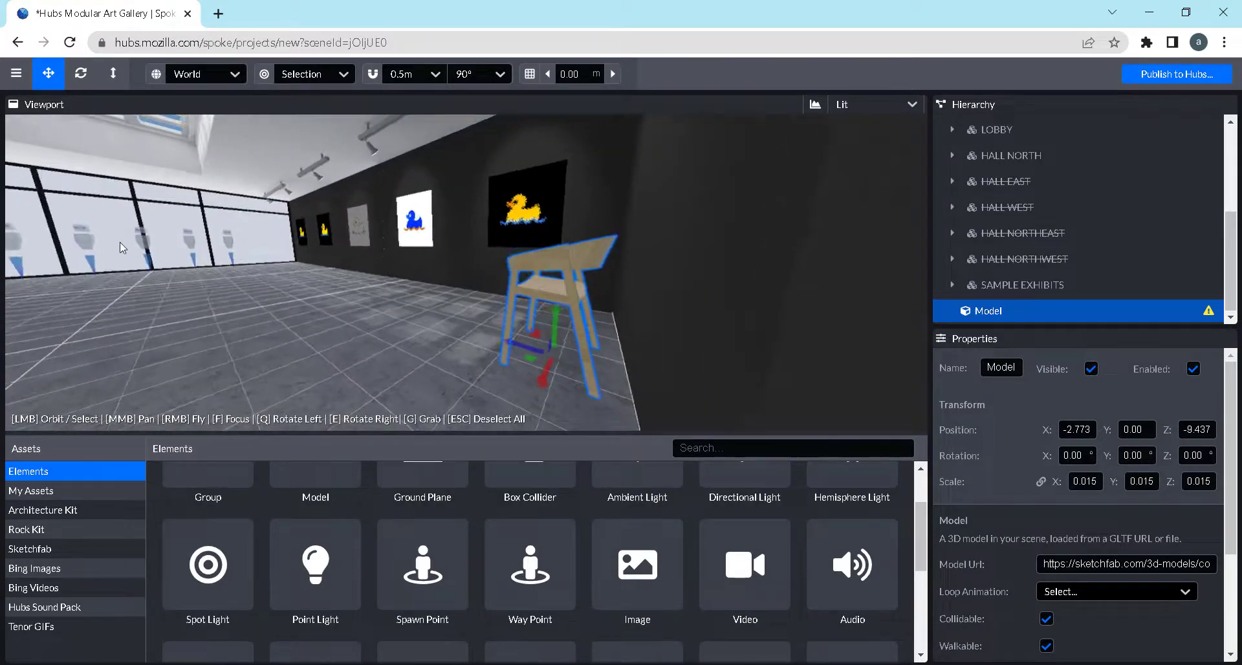
{"action": "left_click_drag", "start_coordinate": [272, 252], "coordinate": [638, 306]}
{"action": "left_click_drag", "start_coordinate": [455, 336], "coordinate": [183, 303]}
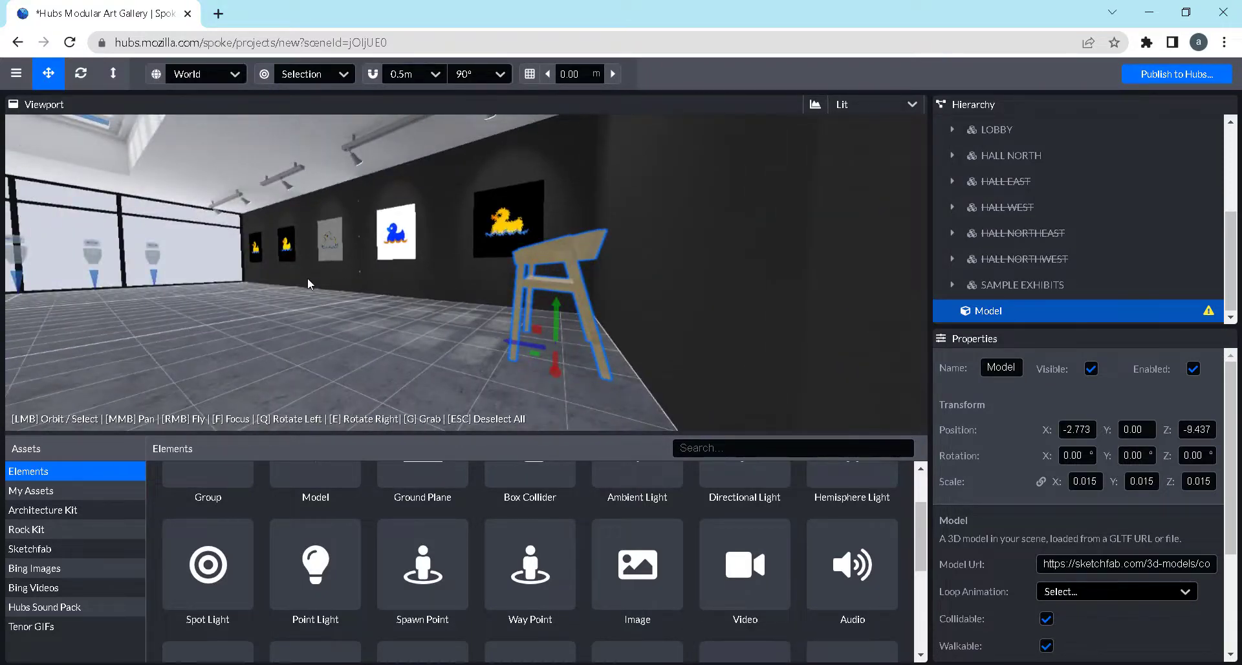
{"action": "scroll", "coordinate": [549, 299], "scroll_direction": "up", "scroll_amount": 2}
{"action": "scroll", "coordinate": [546, 292], "scroll_direction": "down", "scroll_amount": 2}
{"action": "mouse_move", "coordinate": [312, 296]}
{"action": "left_mouse_down"}
{"action": "mouse_move", "coordinate": [255, 301]}
{"action": "mouse_move", "coordinate": [308, 301]}
{"action": "left_mouse_up"}
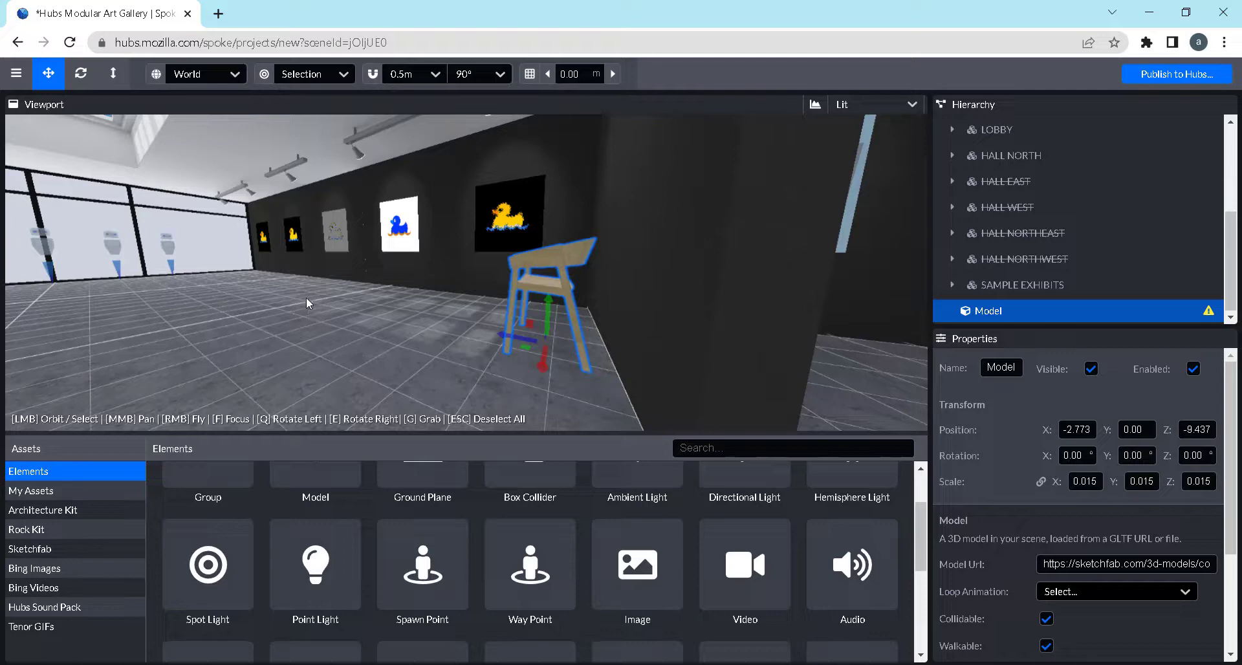
{"action": "mouse_move", "coordinate": [305, 297]}
{"action": "left_mouse_down"}
{"action": "mouse_move", "coordinate": [234, 312]}
{"action": "mouse_move", "coordinate": [293, 311]}
{"action": "mouse_move", "coordinate": [272, 309]}
{"action": "left_mouse_up"}
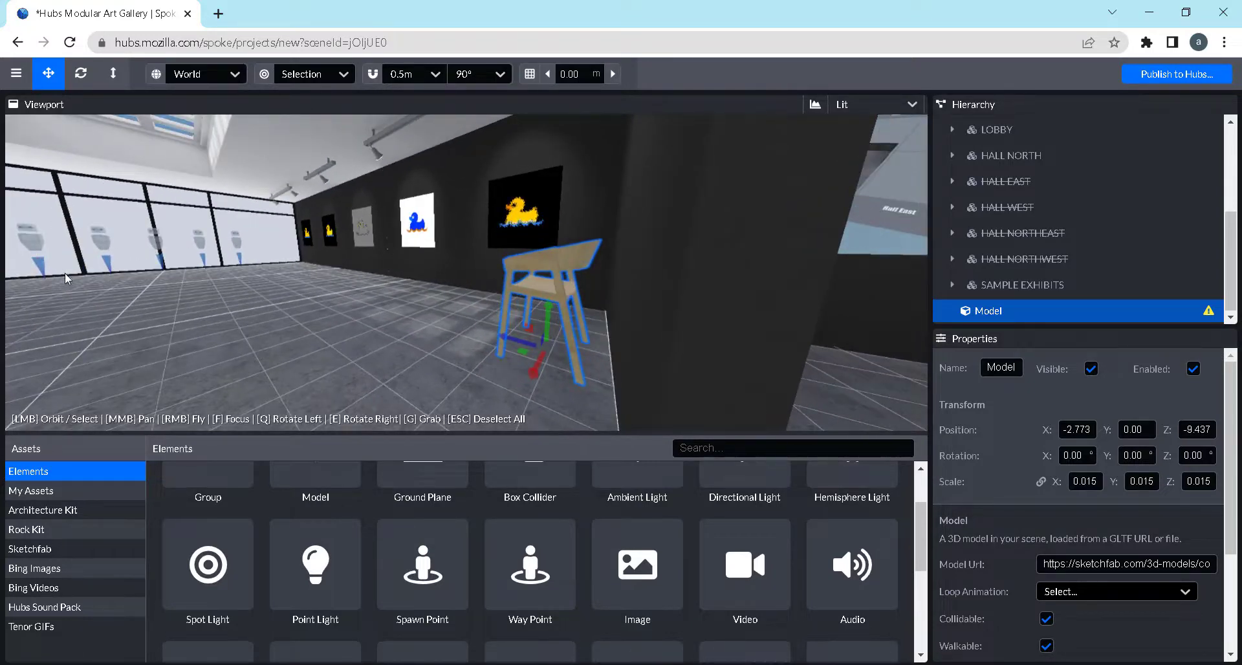
{"action": "mouse_move", "coordinate": [430, 579]}
{"action": "left_click_drag", "start_coordinate": [195, 278], "coordinate": [165, 274]}
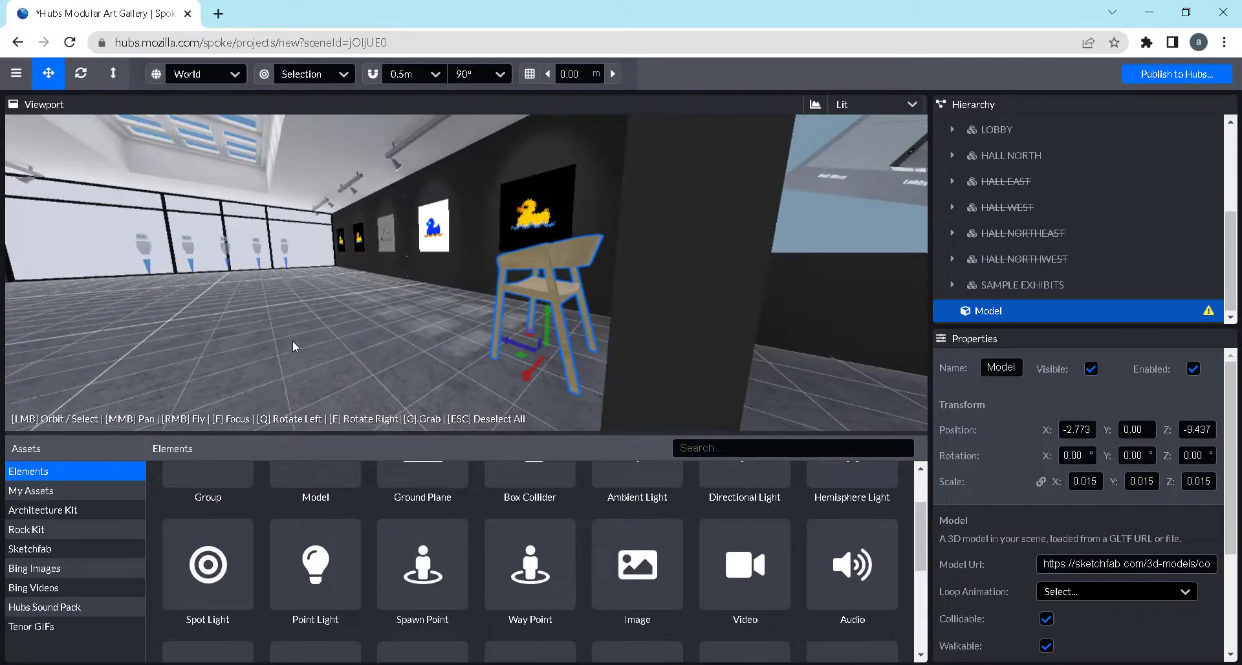
Place a Spawn Point on the floor toward the "Sample room configurations" wall, at about X -0.11, Z -17.71
{"action": "left_click_drag", "start_coordinate": [292, 340], "coordinate": [685, 285]}
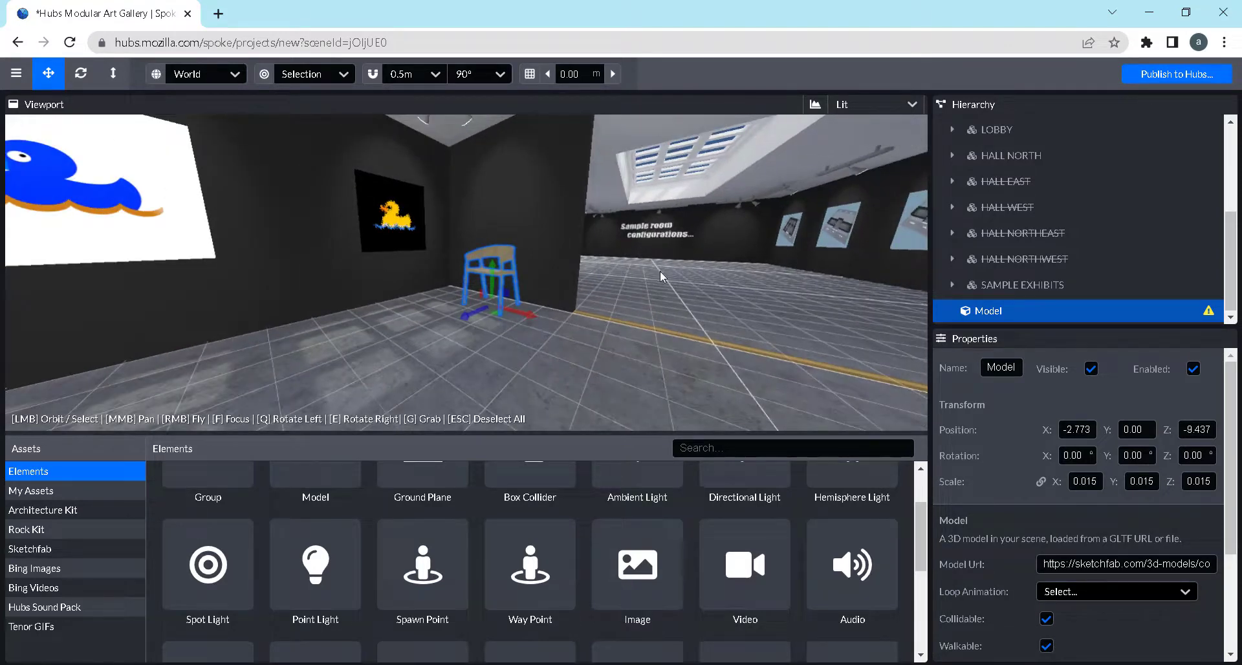
{"action": "scroll", "coordinate": [665, 273], "scroll_direction": "up", "scroll_amount": 3}
{"action": "left_click_drag", "start_coordinate": [700, 277], "coordinate": [634, 281]}
{"action": "scroll", "coordinate": [633, 282], "scroll_direction": "down", "scroll_amount": 5}
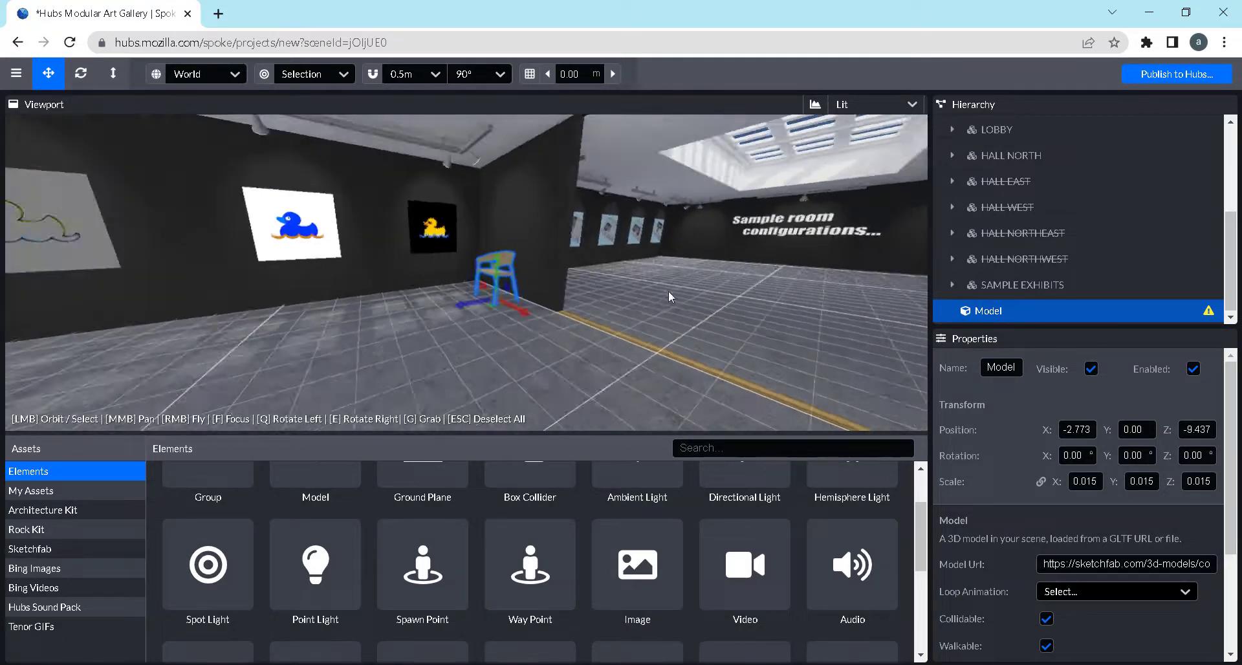
{"action": "left_click", "coordinate": [436, 578]}
{"action": "left_click", "coordinate": [752, 282]}
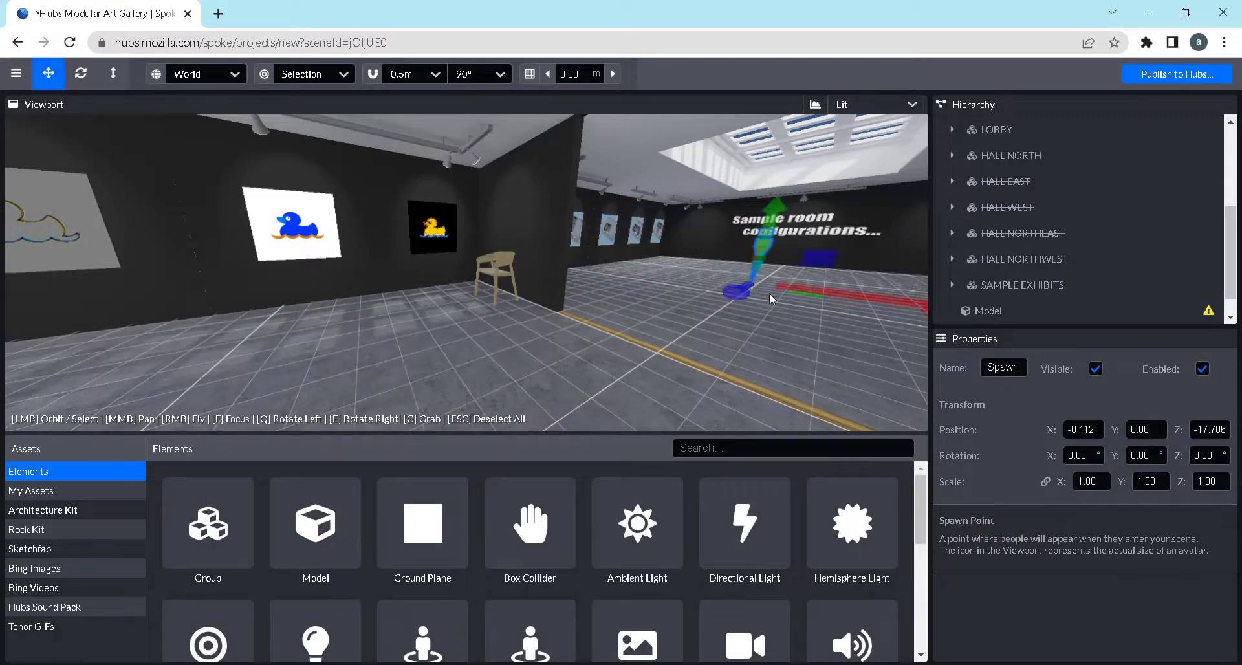
Inspect the new spawn point and its surroundings from several angles in the gallery
{"action": "mouse_move", "coordinate": [596, 332]}
{"action": "left_mouse_down"}
{"action": "mouse_move", "coordinate": [514, 323]}
{"action": "mouse_move", "coordinate": [696, 319]}
{"action": "mouse_move", "coordinate": [576, 324]}
{"action": "left_mouse_up"}
{"action": "scroll", "coordinate": [575, 325], "scroll_direction": "down", "scroll_amount": 4}
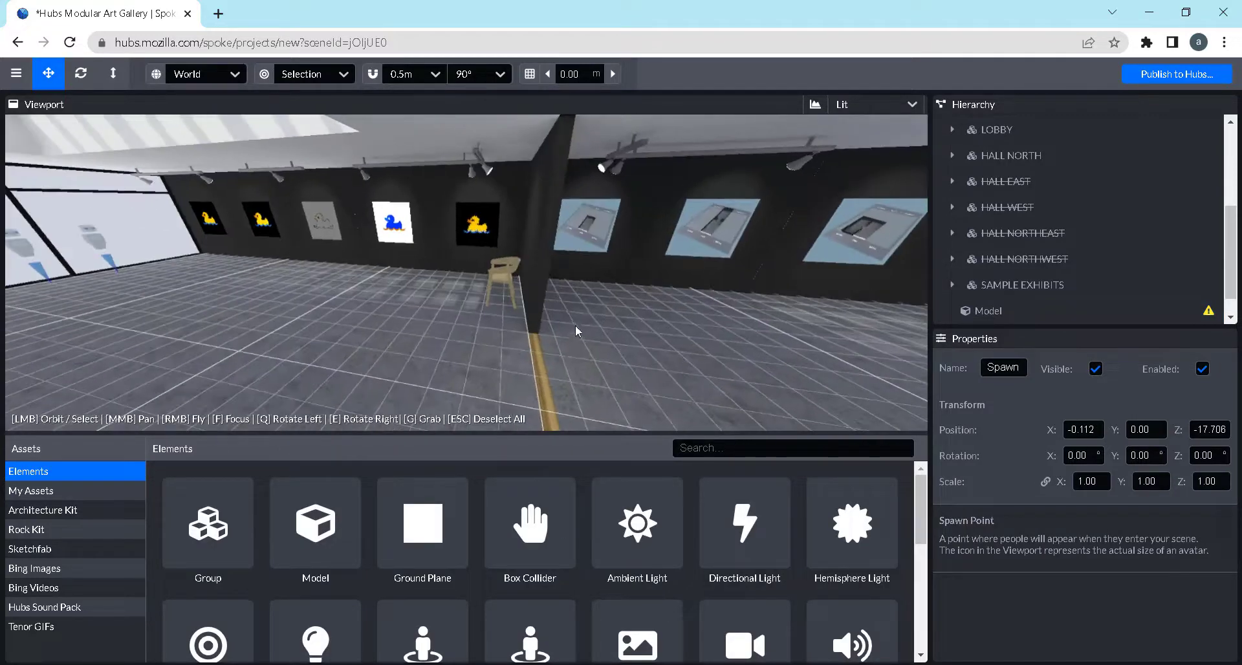
{"action": "scroll", "coordinate": [687, 309], "scroll_direction": "down", "scroll_amount": 3}
{"action": "scroll", "coordinate": [704, 315], "scroll_direction": "up", "scroll_amount": 5}
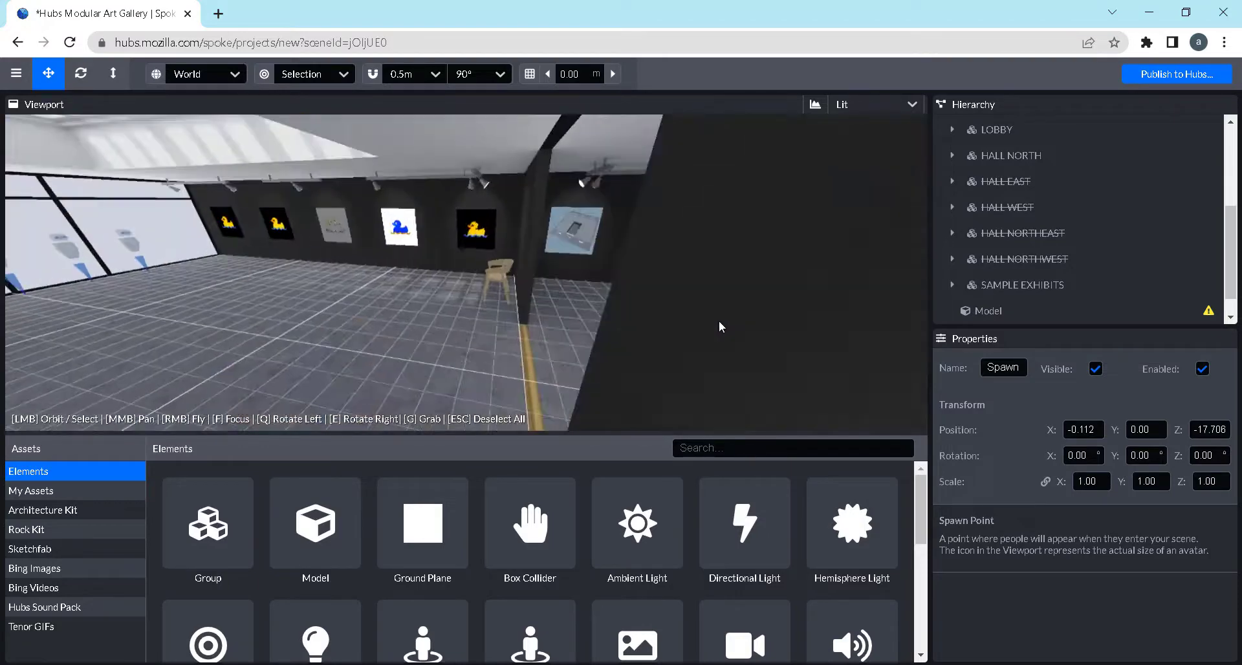
{"action": "left_click_drag", "start_coordinate": [375, 304], "coordinate": [516, 300]}
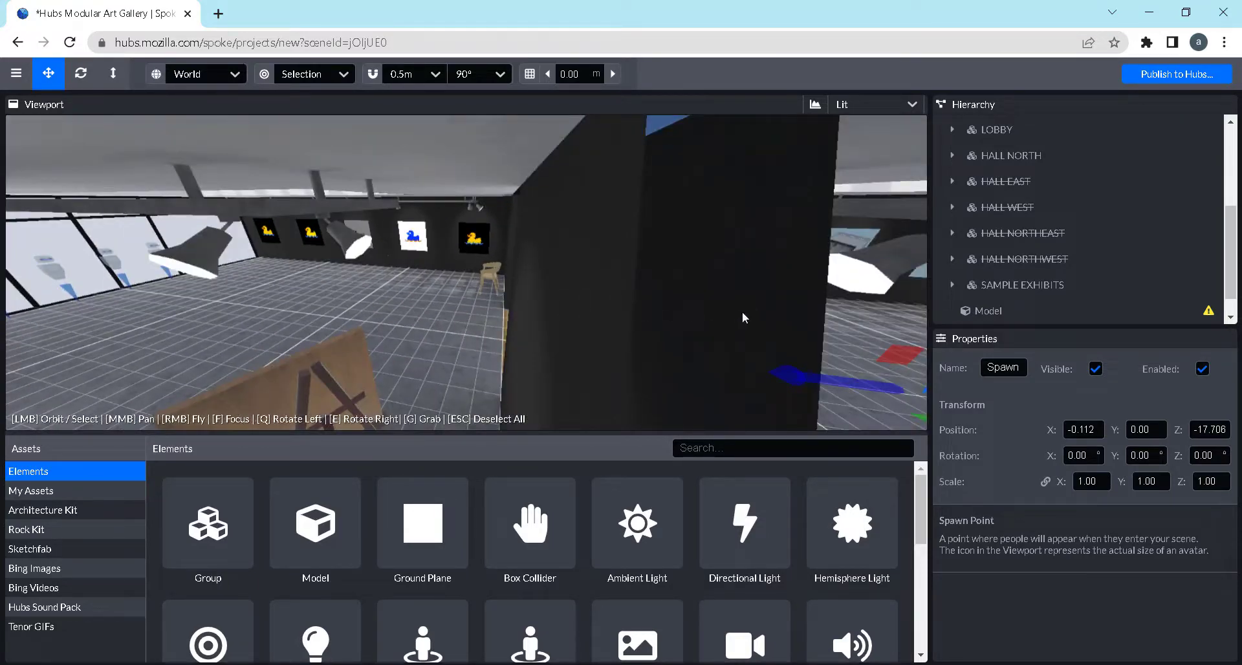
{"action": "left_click_drag", "start_coordinate": [767, 305], "coordinate": [840, 303]}
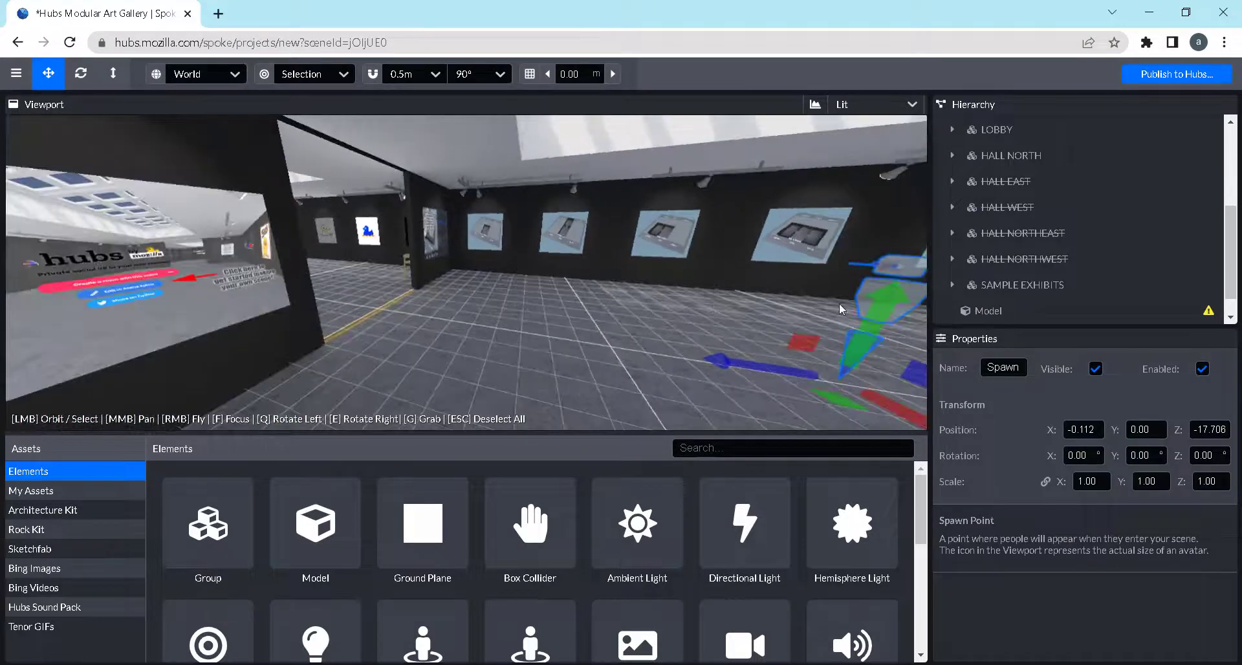
{"action": "left_click_drag", "start_coordinate": [661, 303], "coordinate": [704, 308]}
Place a Way Point on the floor near the partition wall beside the chair, at about X -2.93, Z -11.90
{"action": "scroll", "coordinate": [602, 531], "scroll_direction": "down", "scroll_amount": 1}
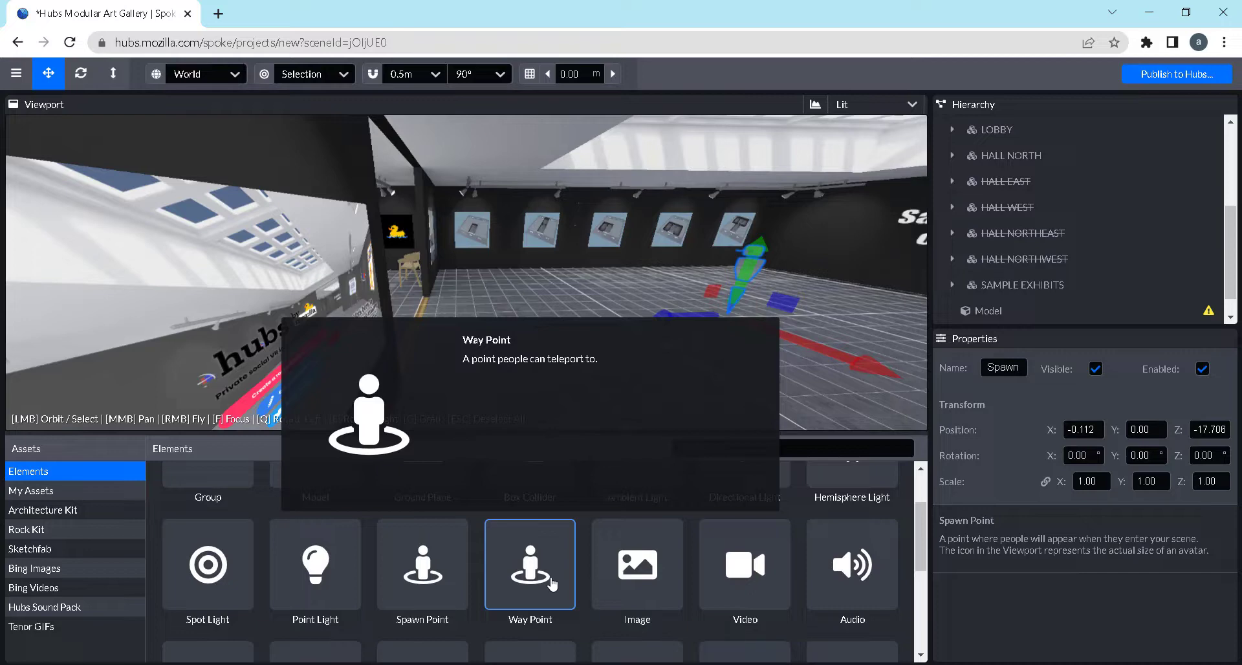
{"action": "left_click", "coordinate": [551, 584]}
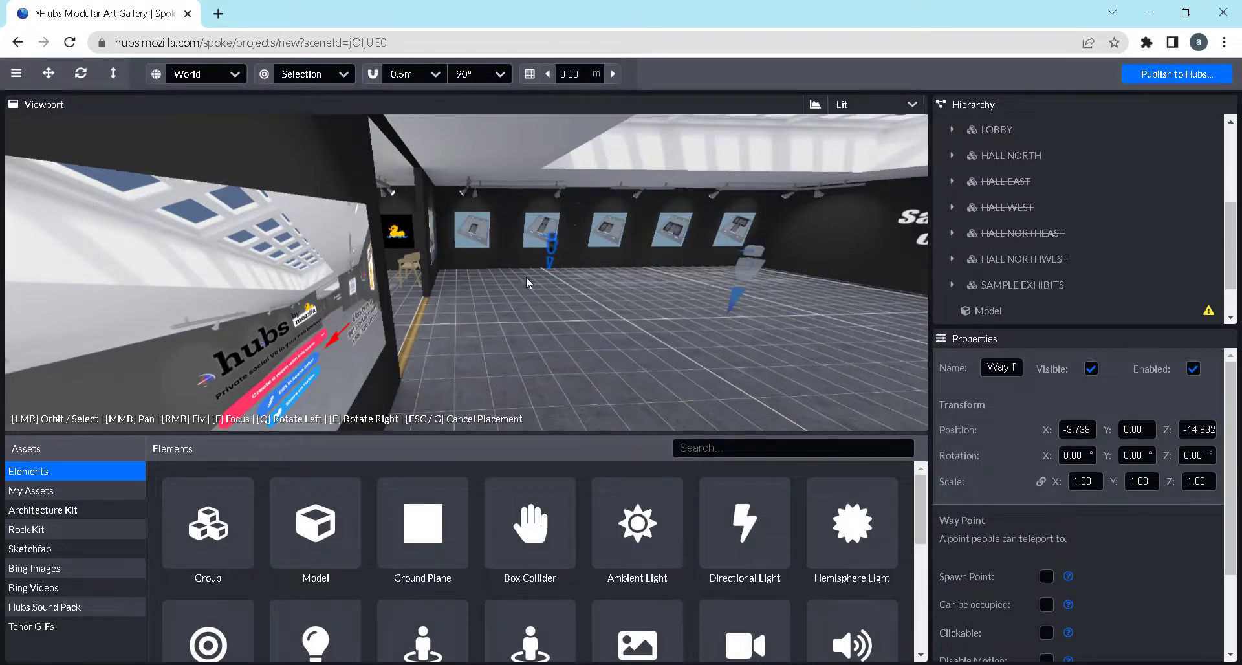
{"action": "left_click", "coordinate": [480, 282]}
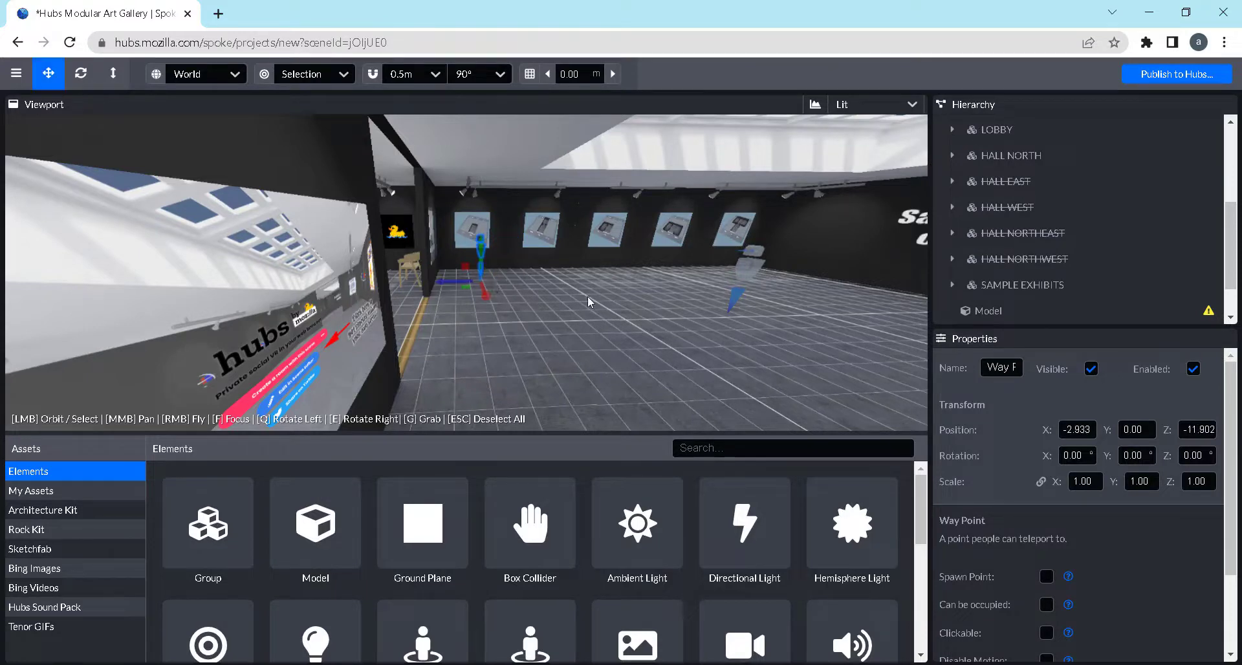
{"action": "left_click_drag", "start_coordinate": [587, 296], "coordinate": [483, 167]}
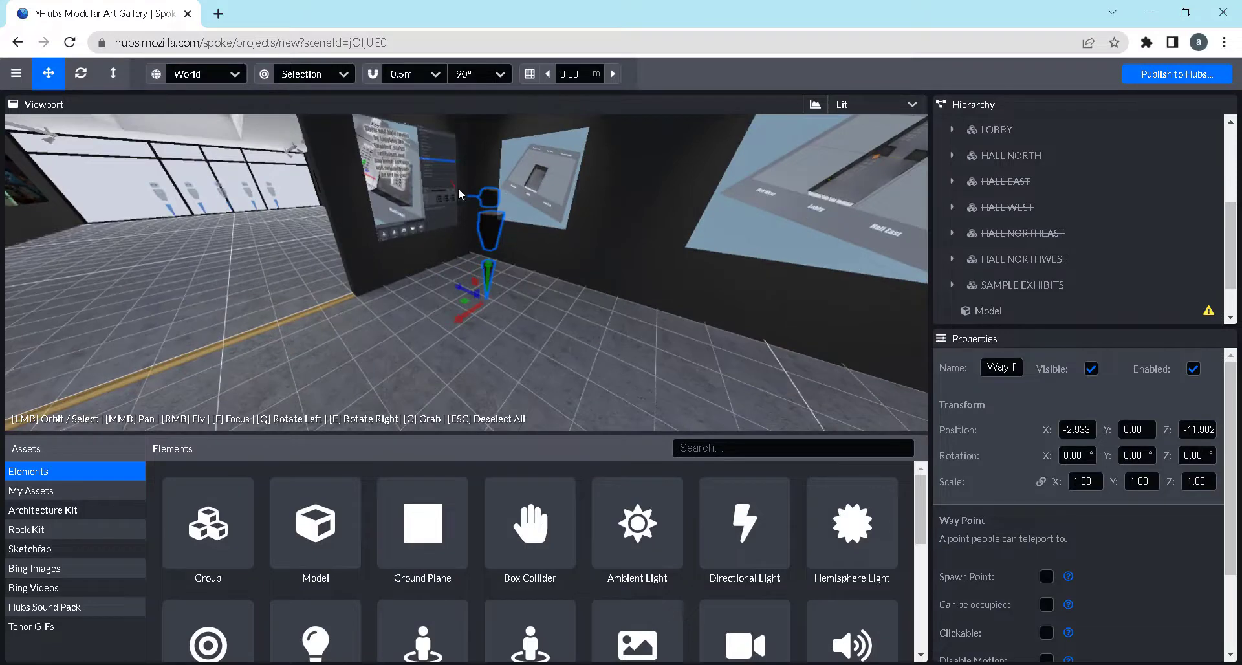
{"action": "scroll", "coordinate": [556, 620], "scroll_direction": "down", "scroll_amount": 1}
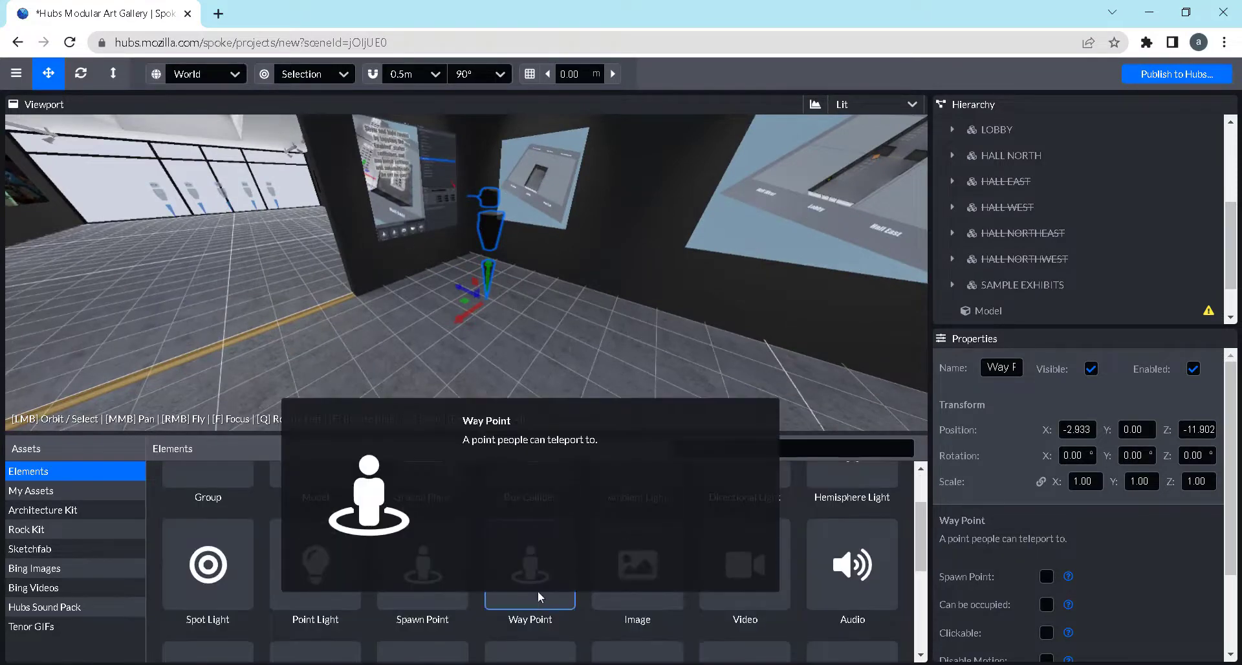
Place an Image element on the floor past the way point at X -3.027, Z -15.298, raised to Y 0.489
{"action": "mouse_move", "coordinate": [495, 552]}
{"action": "left_click_drag", "start_coordinate": [422, 335], "coordinate": [579, 417]}
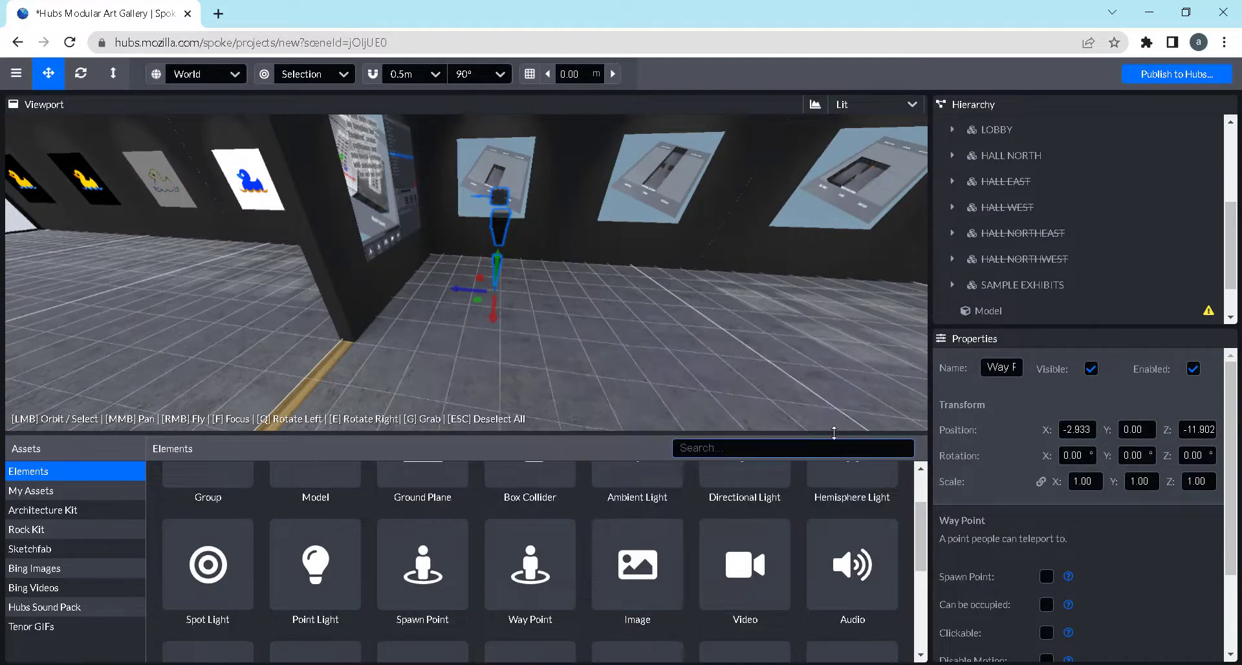
{"action": "left_click", "coordinate": [624, 582]}
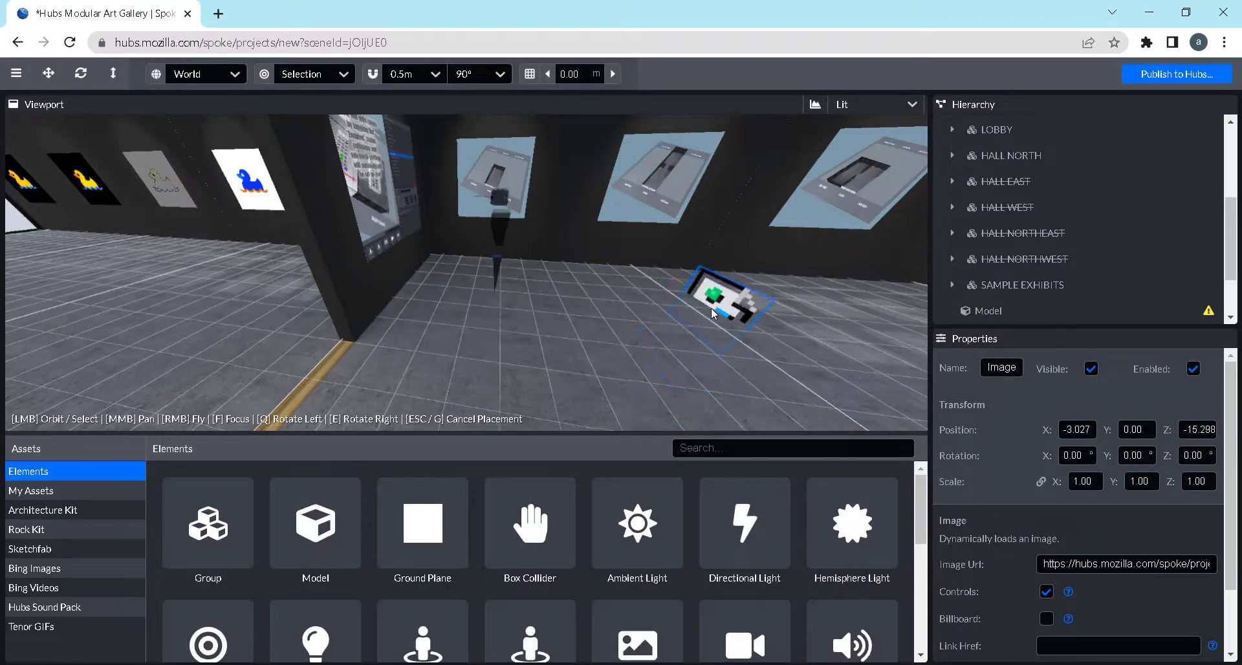
{"action": "left_click", "coordinate": [715, 312]}
{"action": "left_click_drag", "start_coordinate": [750, 267], "coordinate": [769, 220]}
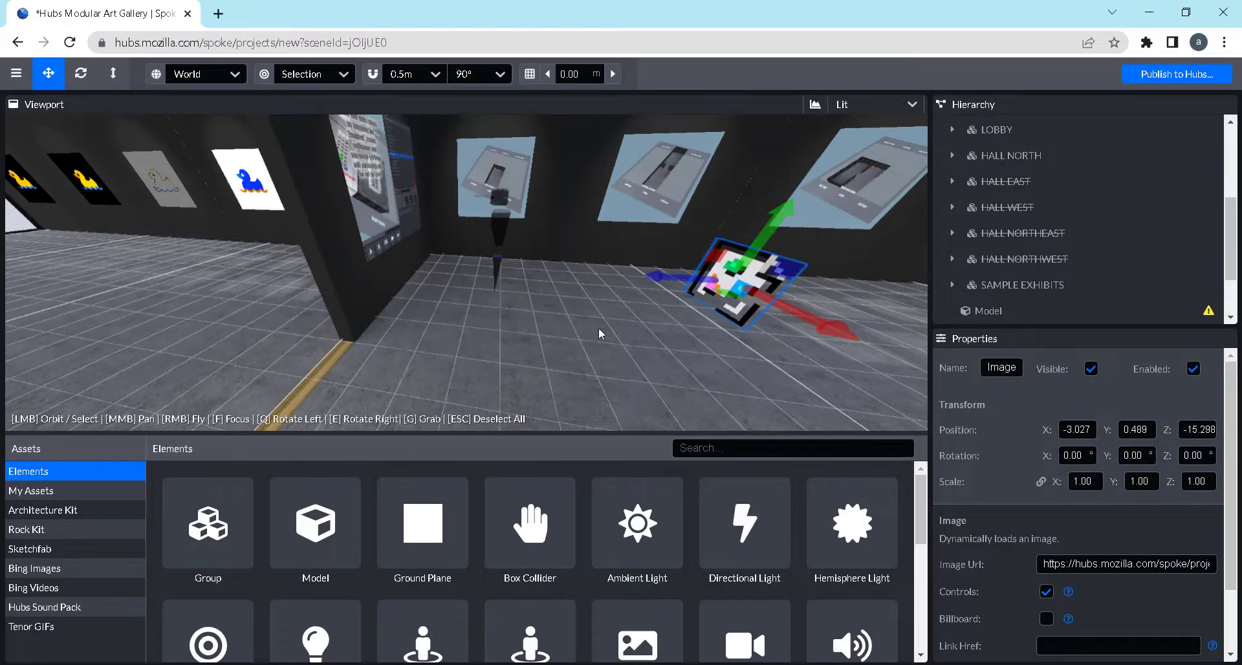
{"action": "mouse_move", "coordinate": [599, 328]}
{"action": "left_mouse_down"}
{"action": "mouse_move", "coordinate": [709, 348]}
{"action": "mouse_move", "coordinate": [621, 320]}
{"action": "left_mouse_up"}
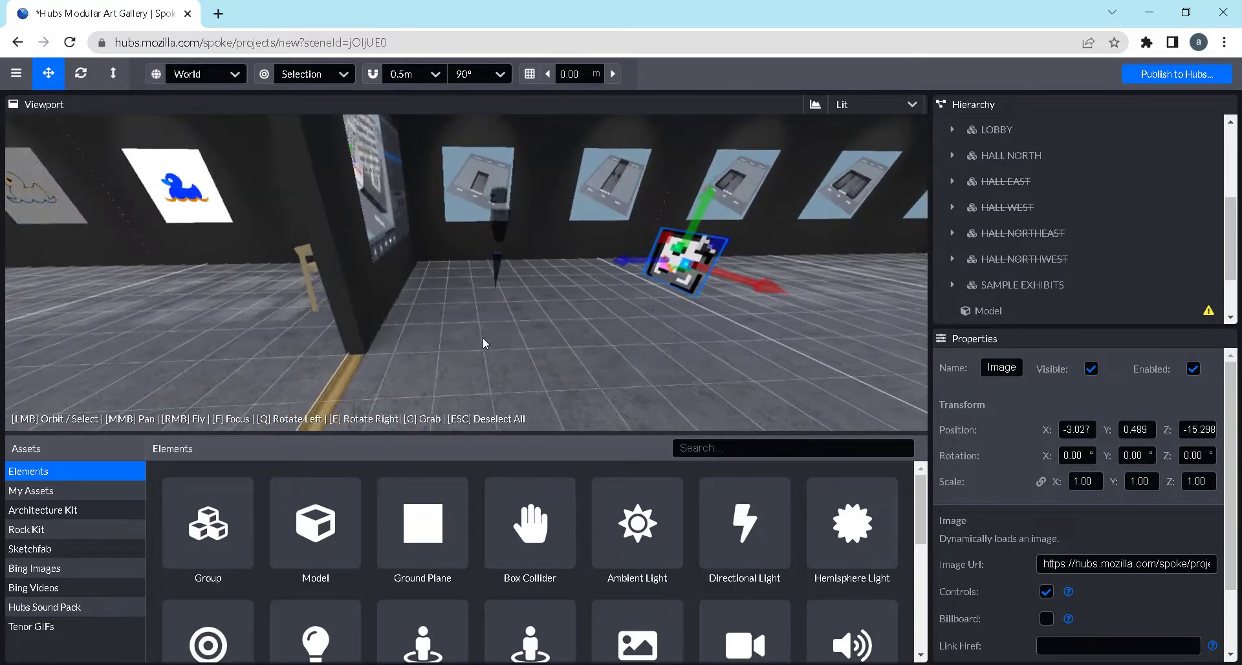
{"action": "left_click_drag", "start_coordinate": [483, 336], "coordinate": [337, 331]}
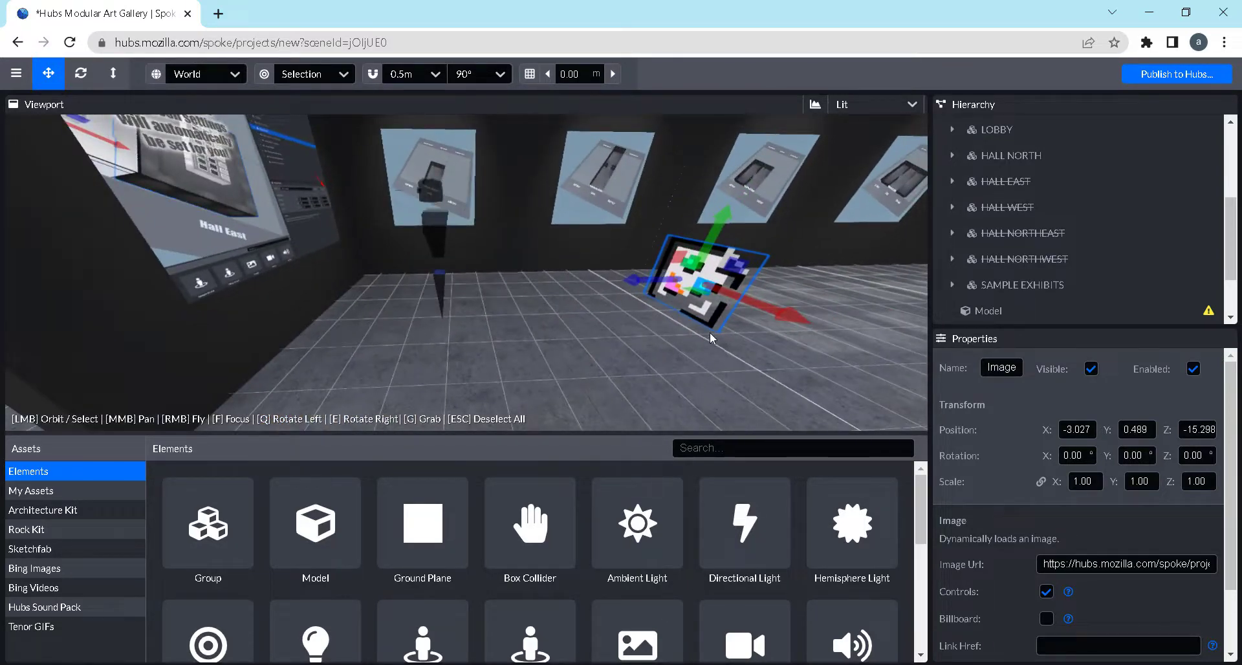
{"action": "scroll", "coordinate": [647, 570], "scroll_direction": "down", "scroll_amount": 2}
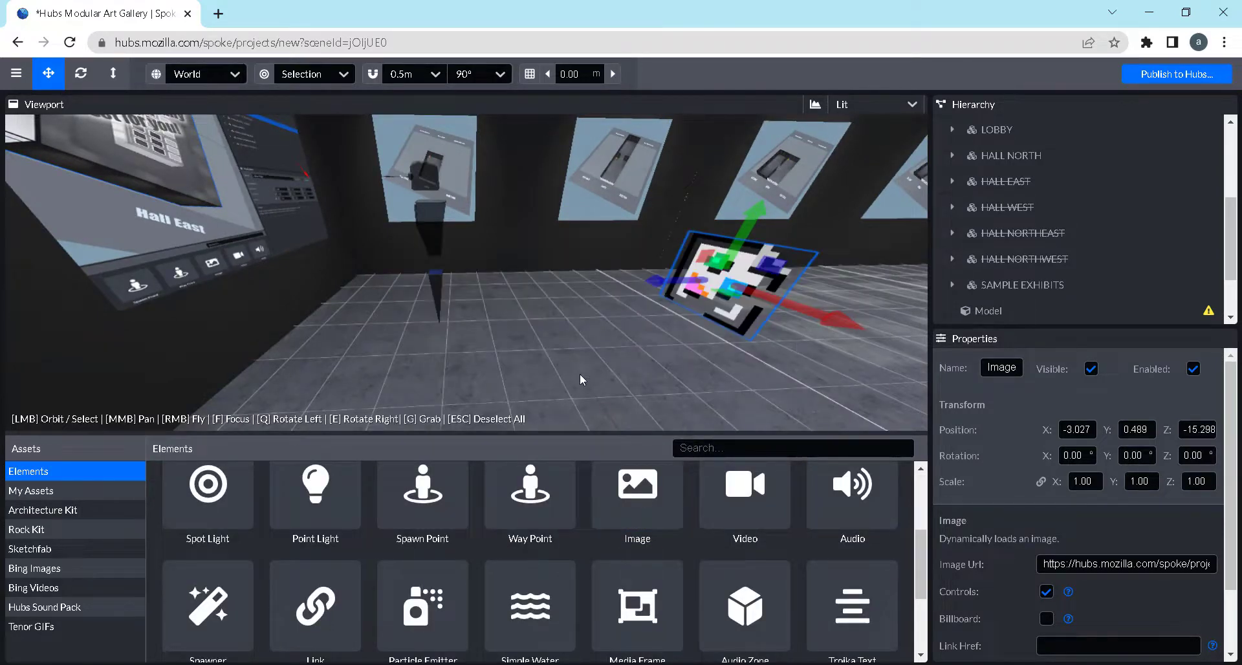
{"action": "left_click_drag", "start_coordinate": [579, 374], "coordinate": [603, 373]}
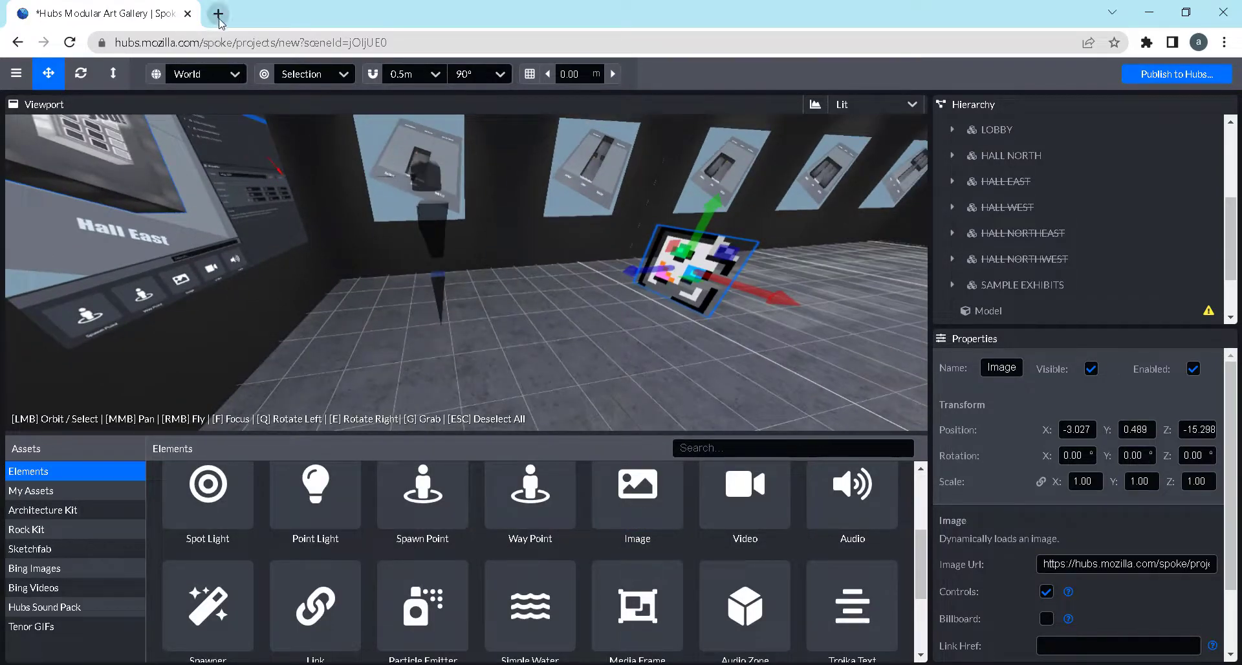
Search Google Images for "avatar" in a new browser tab
{"action": "key", "text": "ctrl+t"}
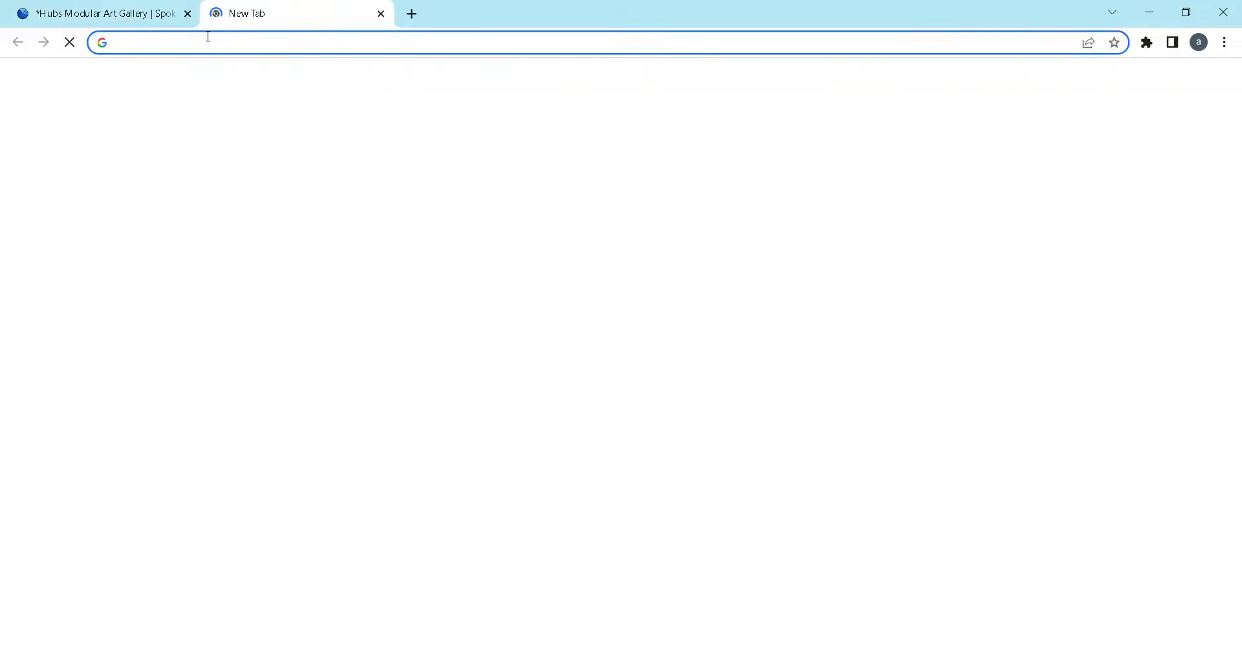
{"action": "type", "text": "avatar"}
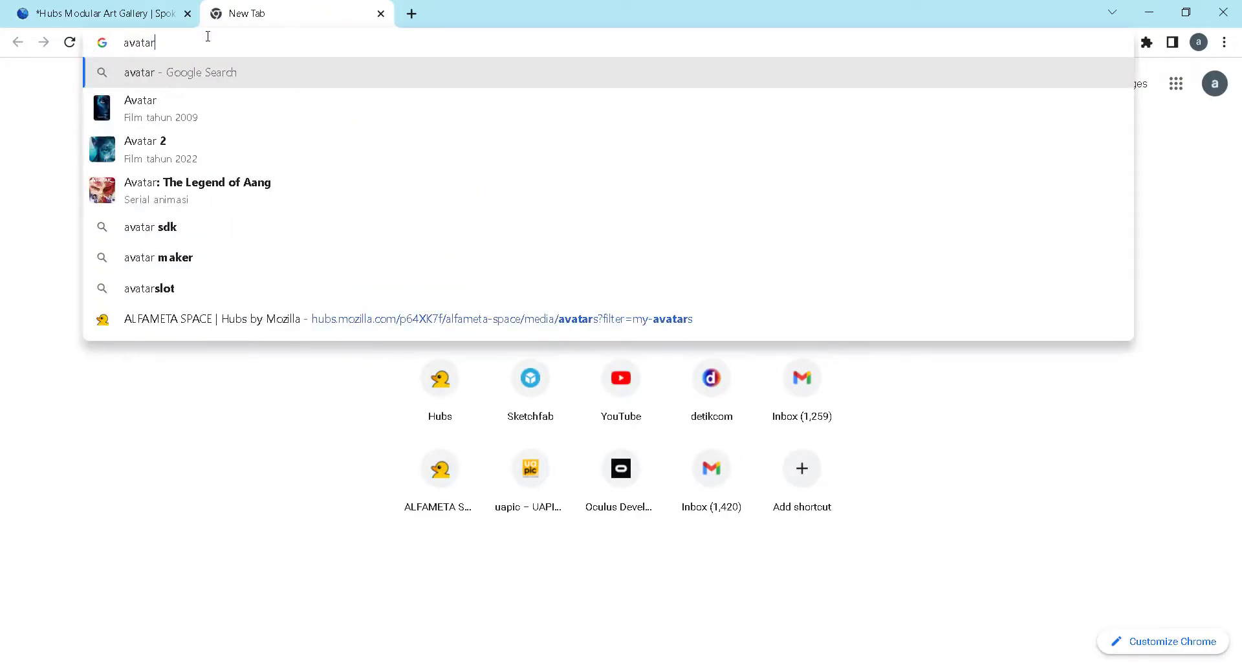
{"action": "key", "text": "Return"}
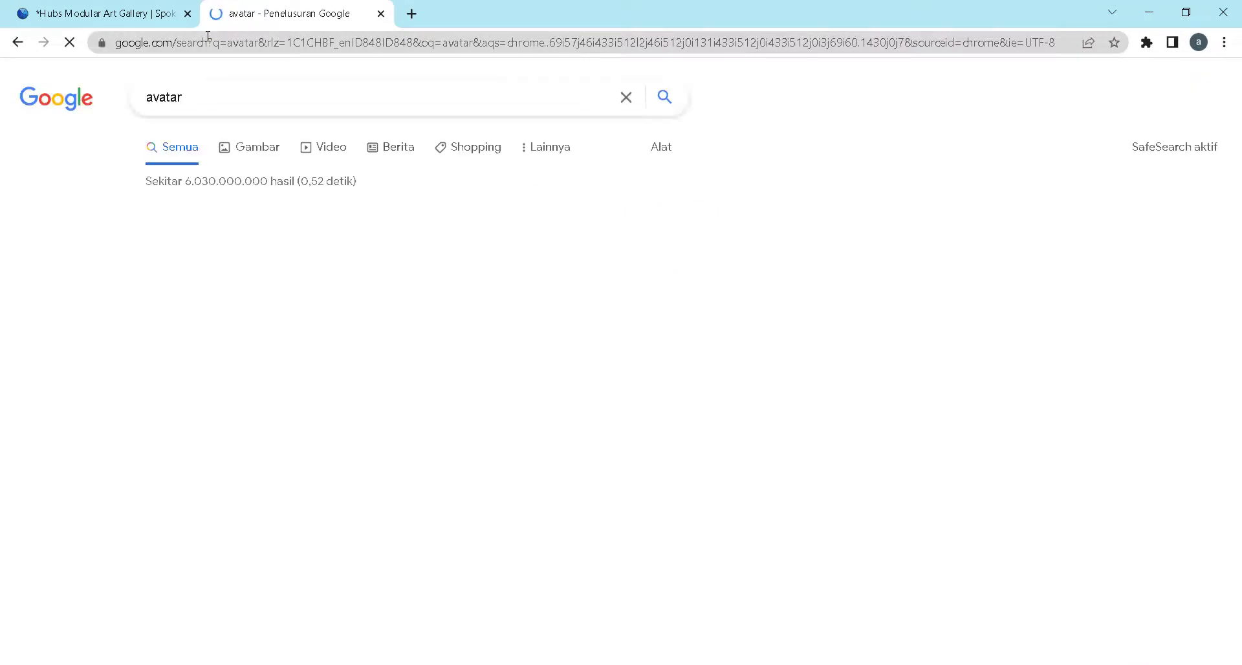
{"action": "left_click", "coordinate": [251, 162]}
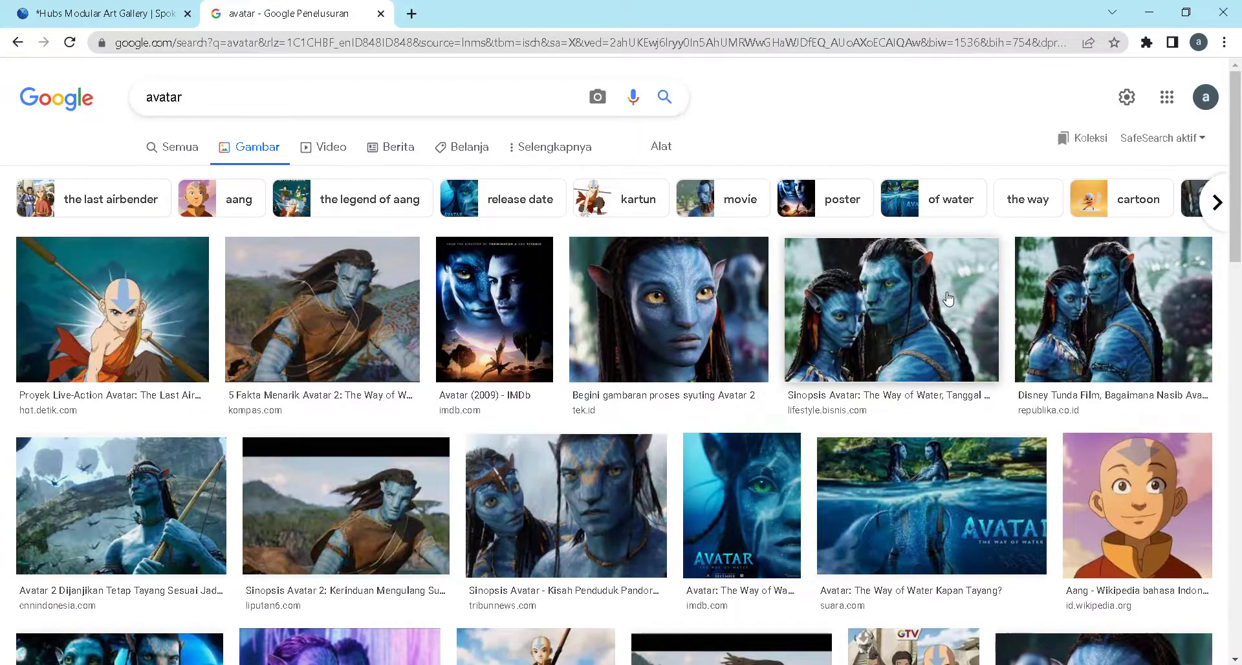
Copy the image address of the lifestyle.bisnis.com picture "Sinopsis Avatar: The Way of Water"
{"action": "left_click", "coordinate": [898, 288]}
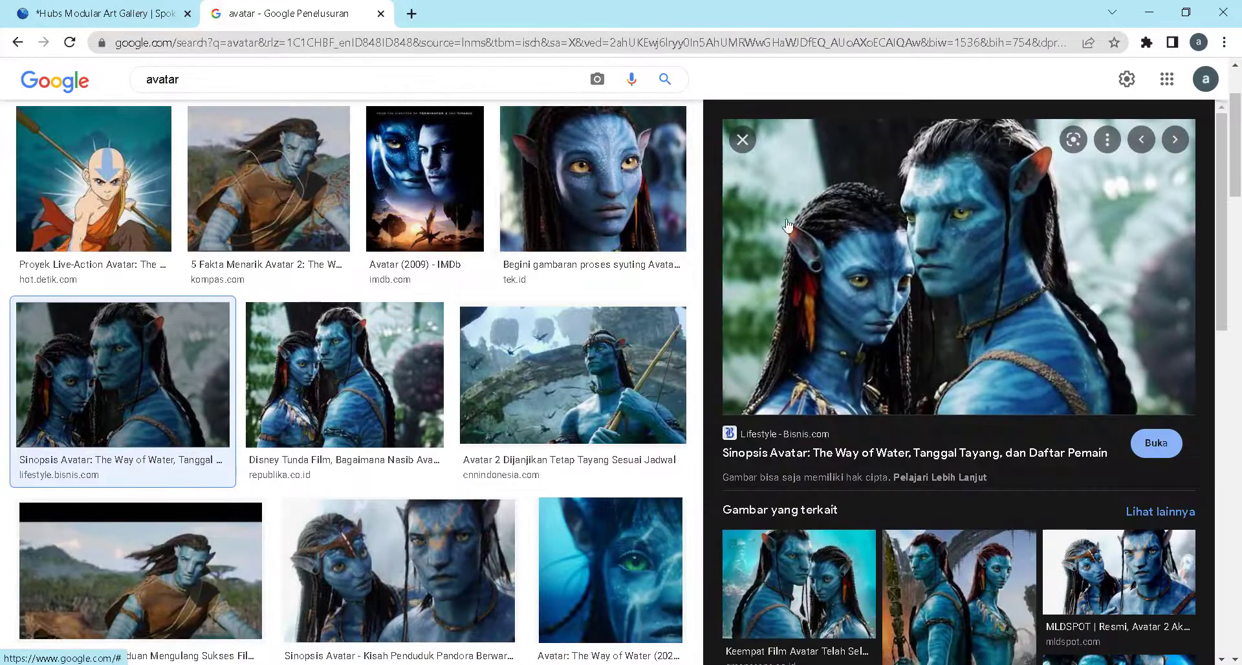
{"action": "right_click", "coordinate": [848, 217]}
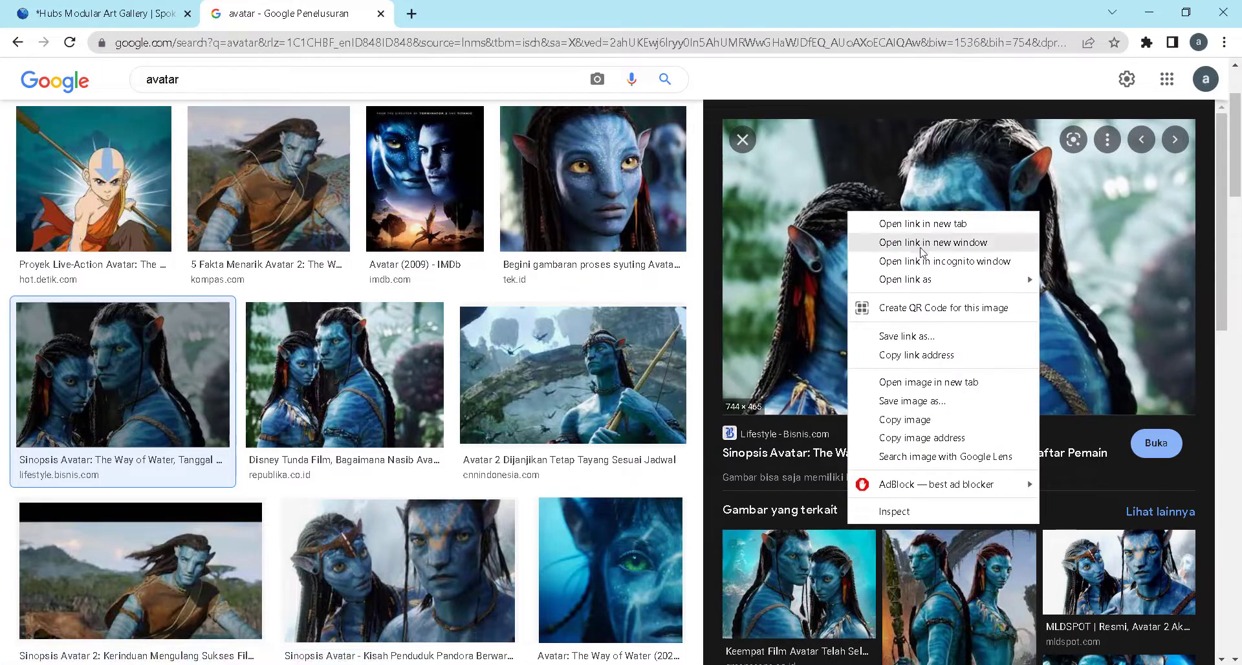
{"action": "left_click", "coordinate": [919, 437]}
Return to the Spoke project and replace the Image element's URL with the copied picture address
{"action": "left_click", "coordinate": [93, 18]}
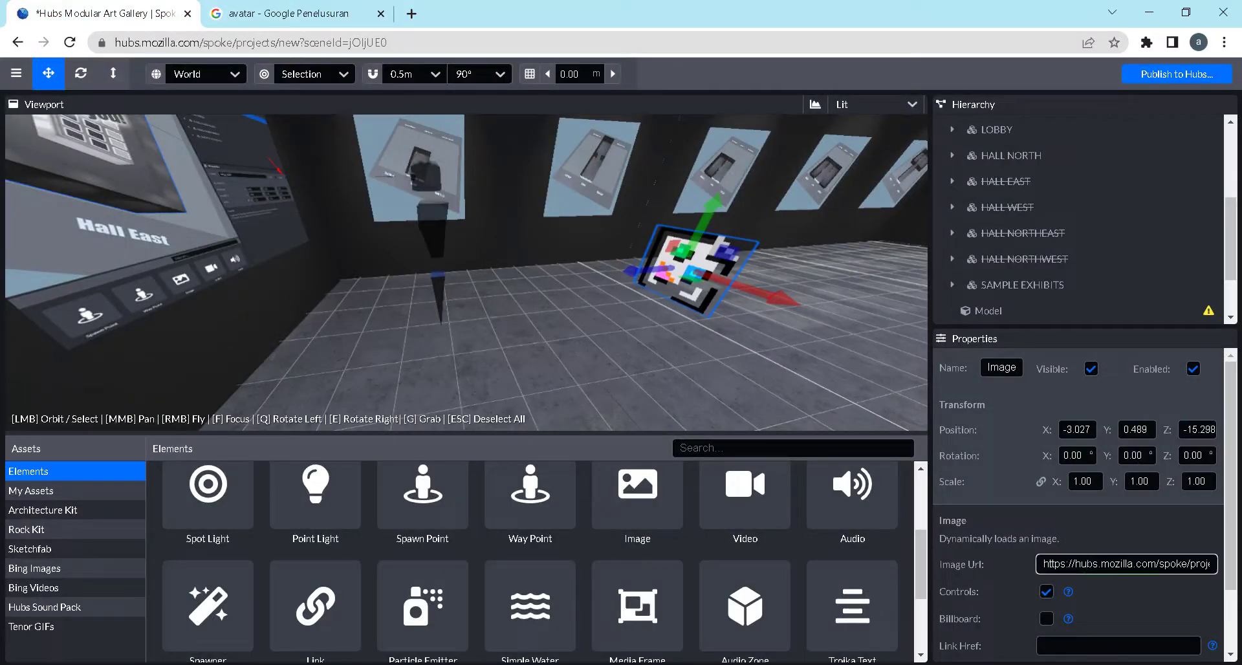
{"action": "triple_click", "coordinate": [1089, 564]}
{"action": "key", "text": "ctrl+v"}
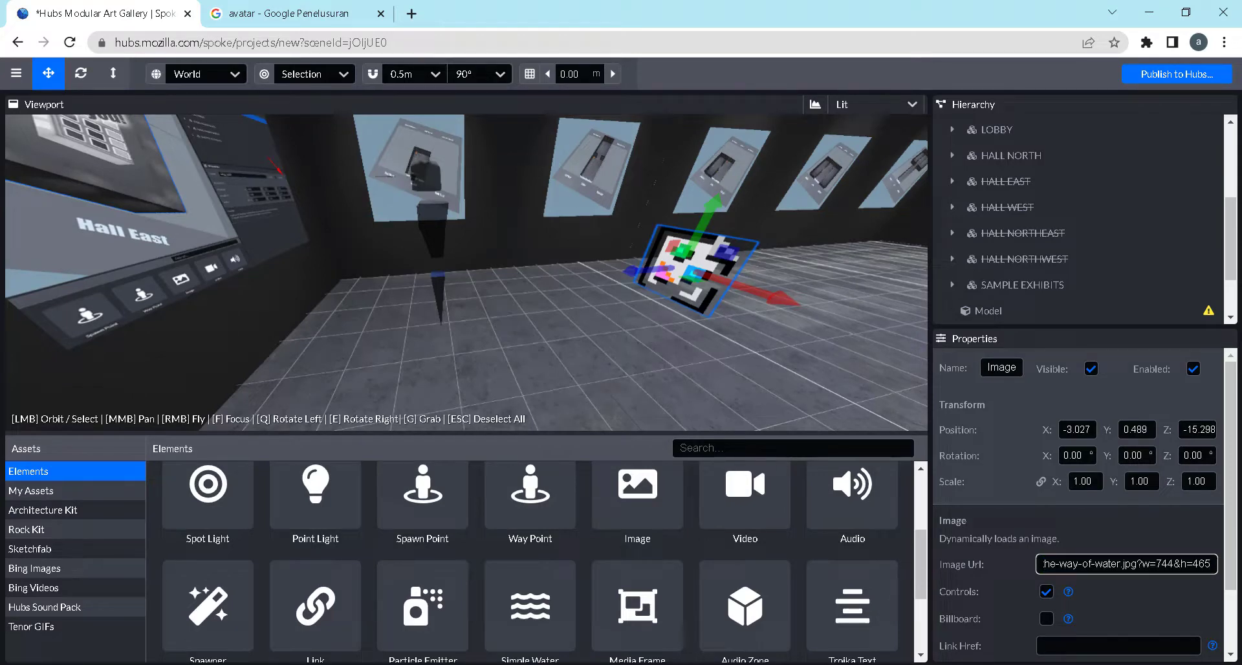
{"action": "key", "text": "Return"}
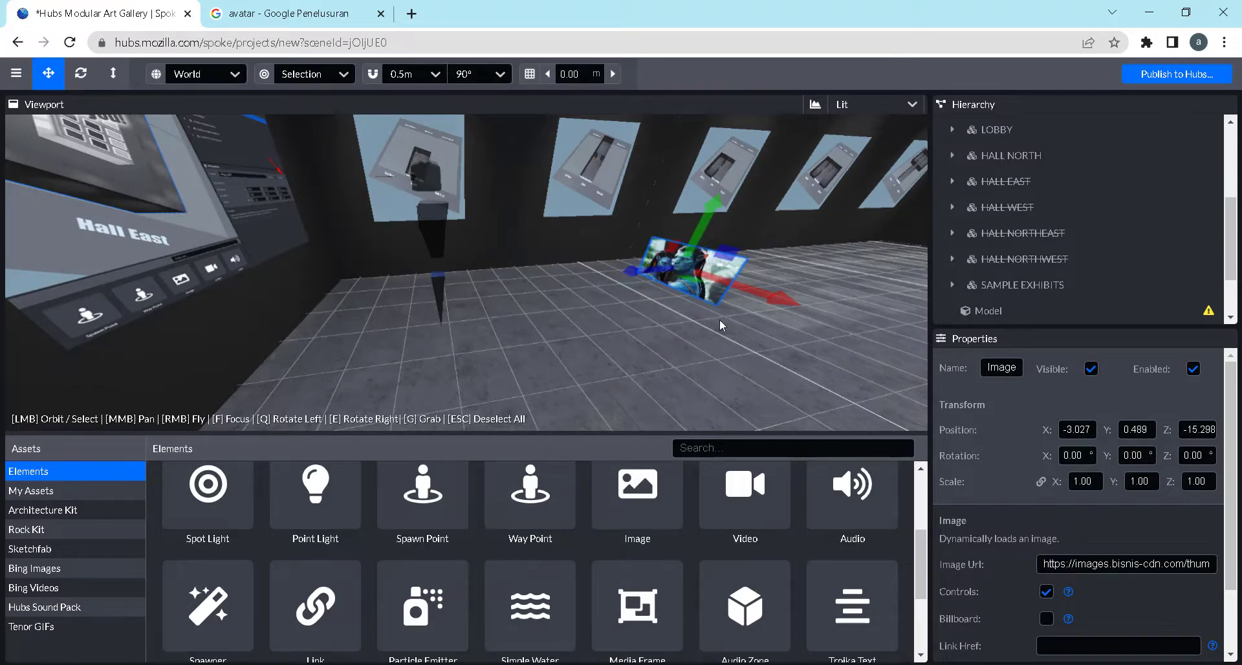
Raise the Avatar image to Y 1.072 and enlarge the viewport area
{"action": "mouse_move", "coordinate": [718, 305]}
{"action": "left_mouse_down"}
{"action": "mouse_move", "coordinate": [673, 339]}
{"action": "mouse_move", "coordinate": [751, 346]}
{"action": "mouse_move", "coordinate": [731, 302]}
{"action": "left_mouse_up"}
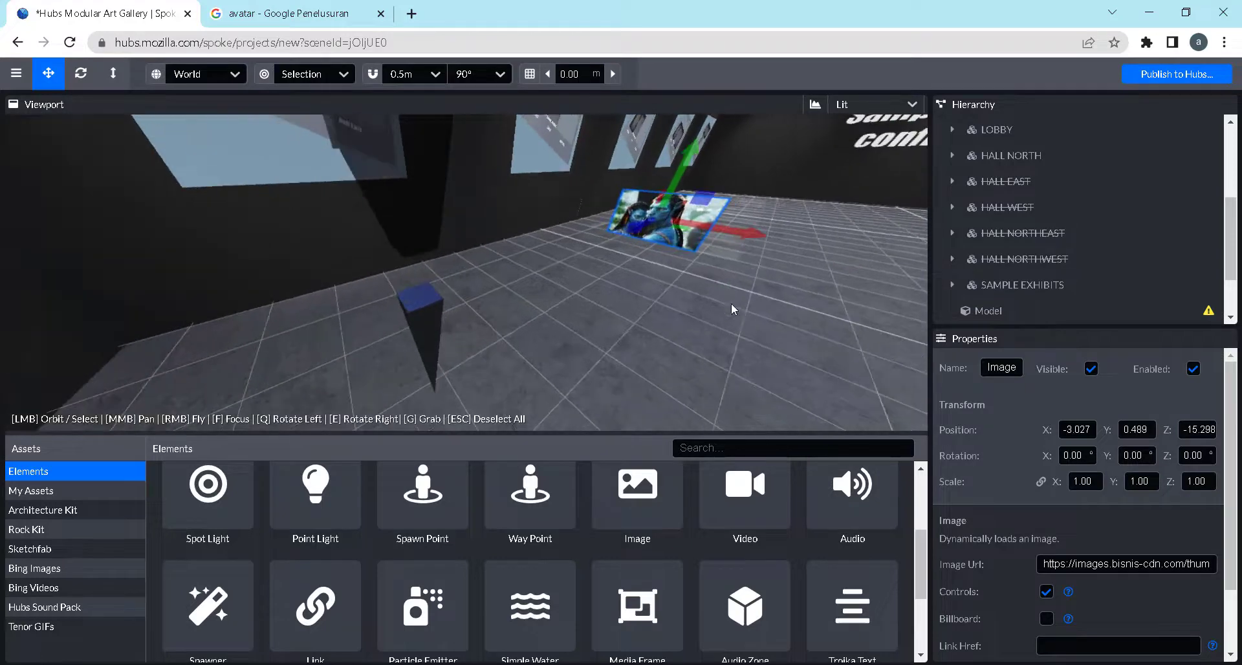
{"action": "left_click_drag", "start_coordinate": [551, 341], "coordinate": [754, 146]}
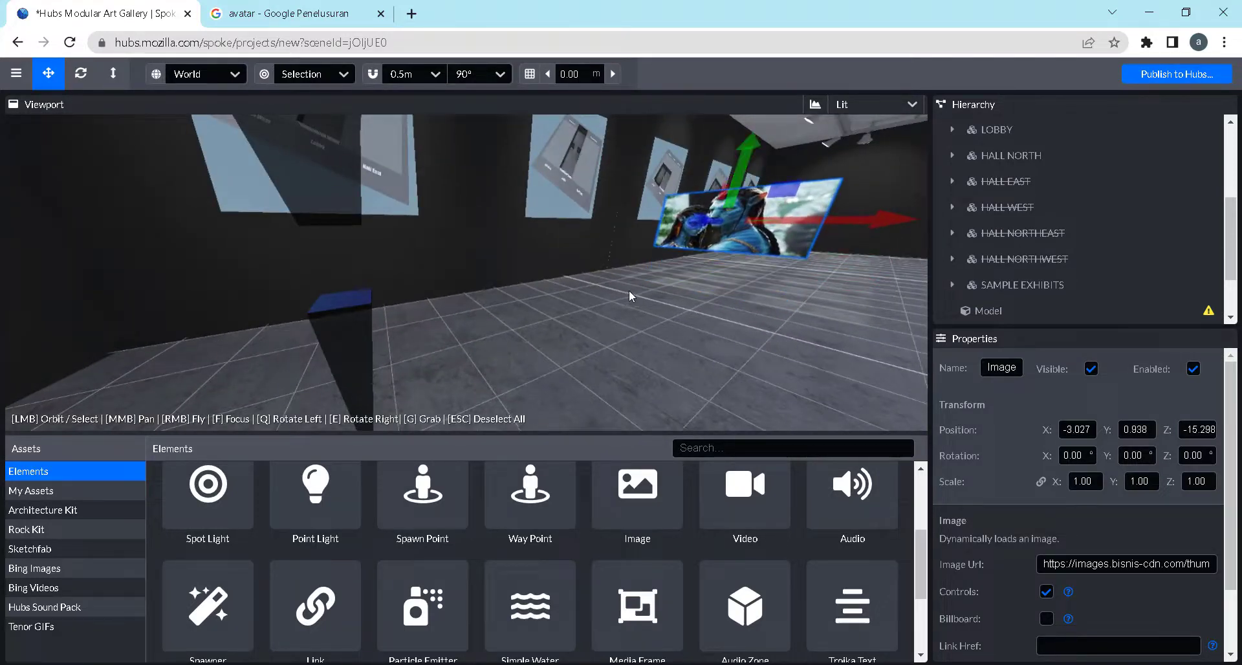
{"action": "left_click_drag", "start_coordinate": [628, 290], "coordinate": [708, 257]}
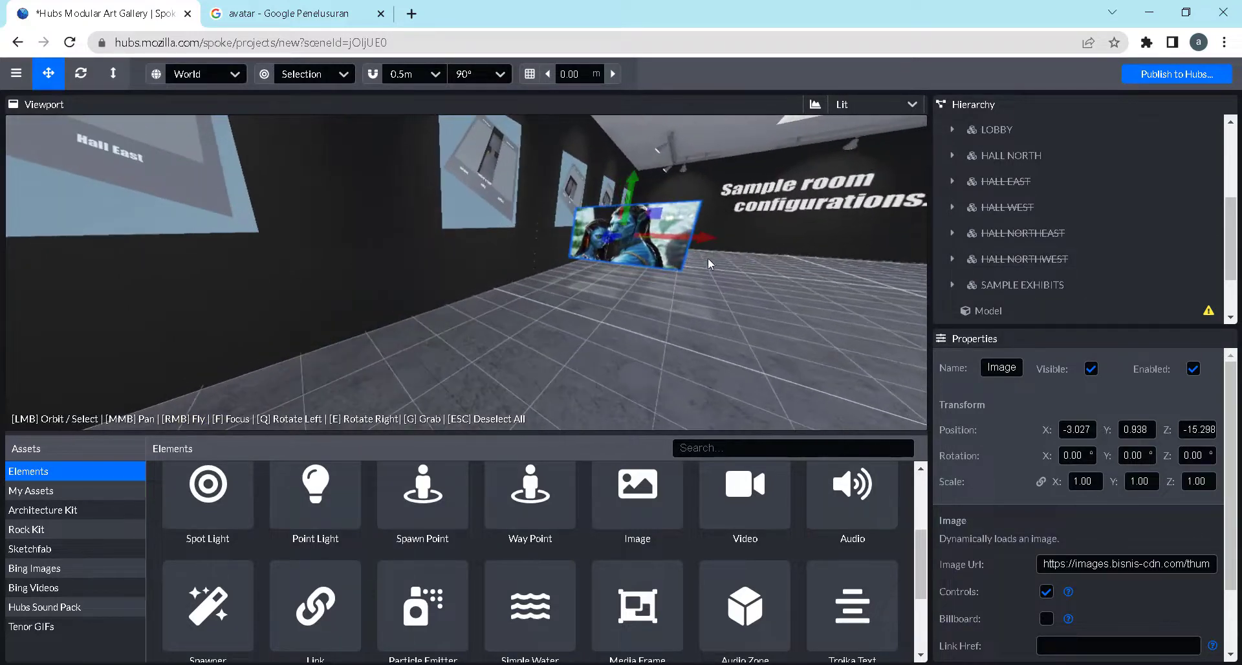
{"action": "left_click_drag", "start_coordinate": [634, 186], "coordinate": [636, 177]}
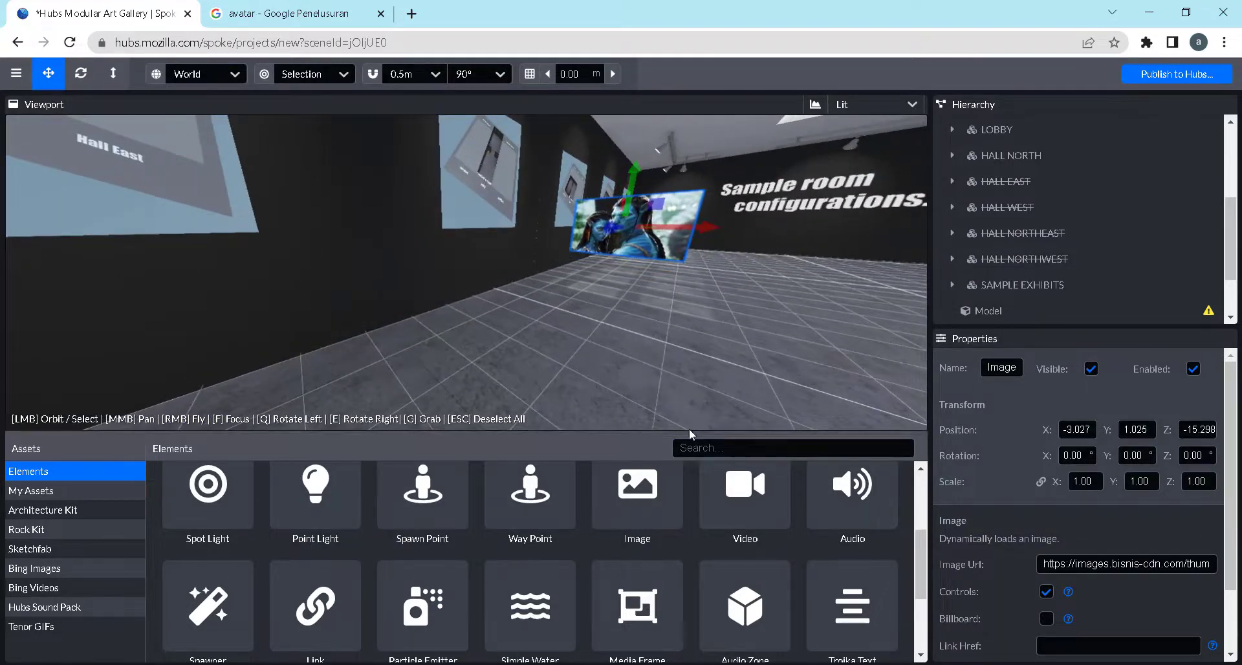
{"action": "left_click_drag", "start_coordinate": [687, 435], "coordinate": [693, 502]}
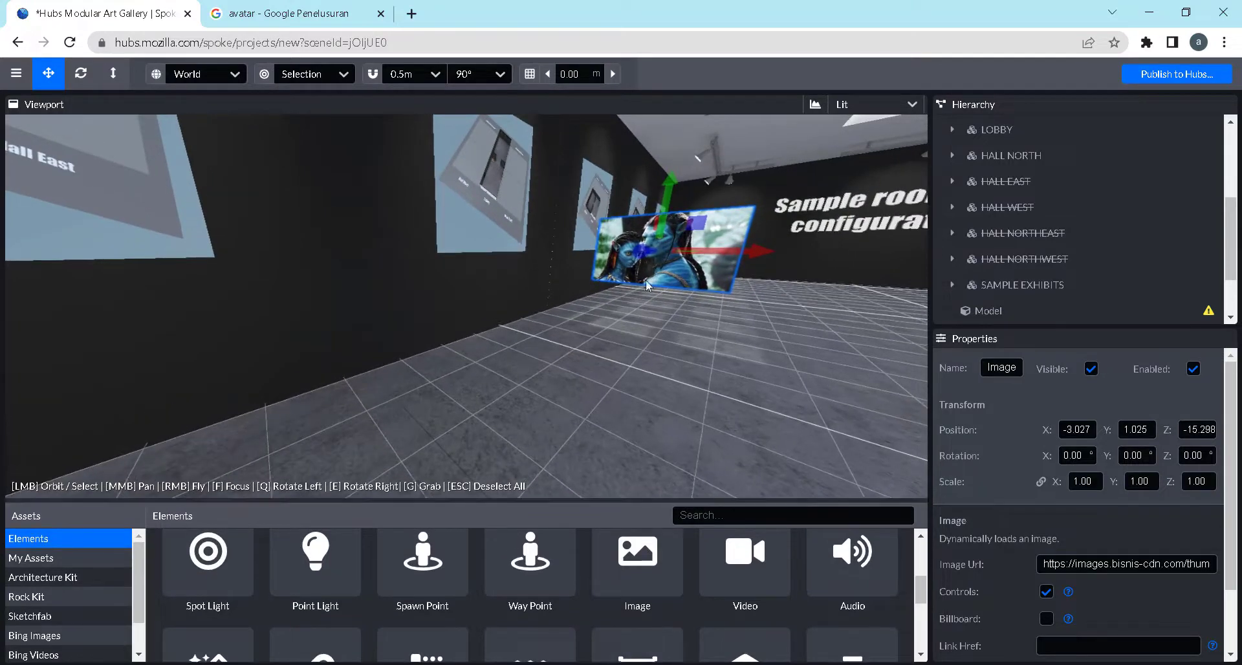
{"action": "left_click_drag", "start_coordinate": [646, 280], "coordinate": [608, 205]}
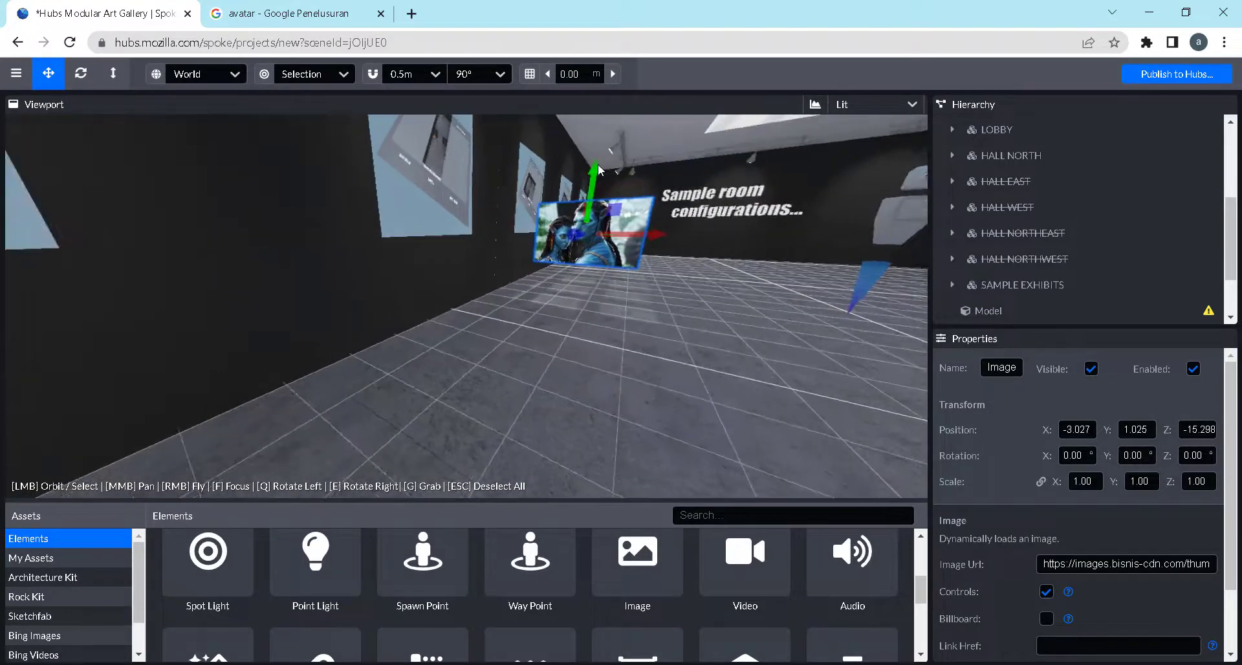
{"action": "left_click_drag", "start_coordinate": [598, 165], "coordinate": [597, 163]}
Focus on the Avatar image and move it toward the side wall, to X -3.359, Y 1.378, Z -15.406
{"action": "left_click_drag", "start_coordinate": [750, 284], "coordinate": [821, 295]}
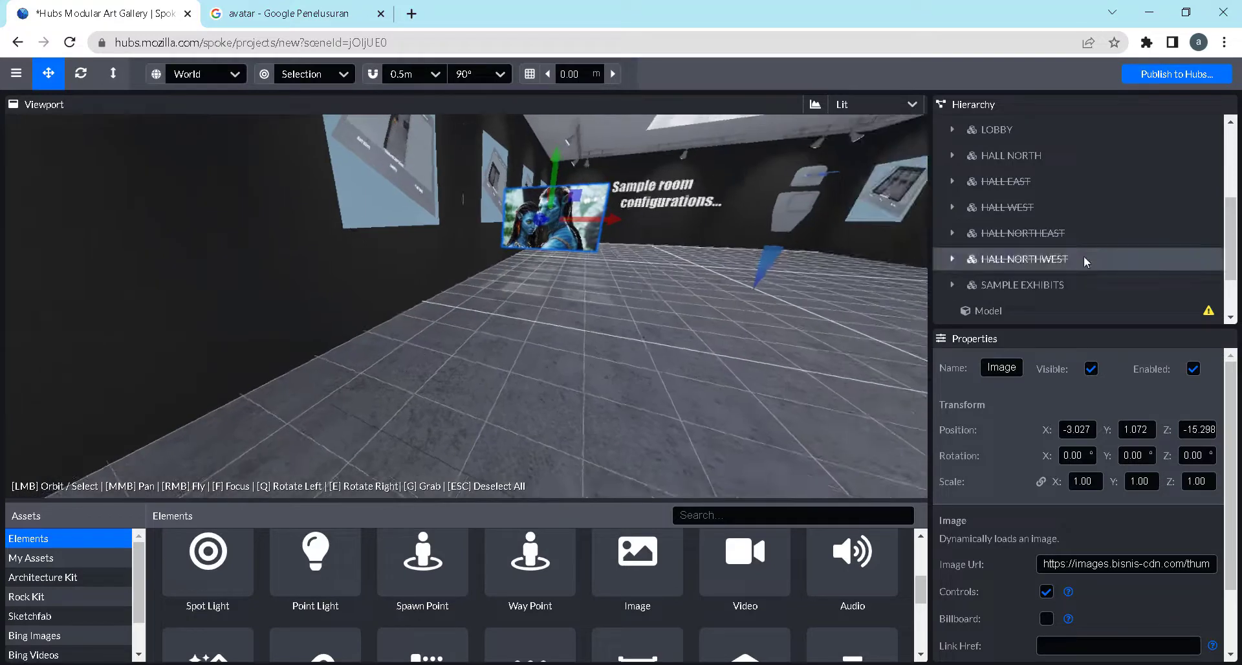
{"action": "scroll", "coordinate": [1084, 255], "scroll_direction": "down", "scroll_amount": 2}
{"action": "double_click", "coordinate": [1009, 305]}
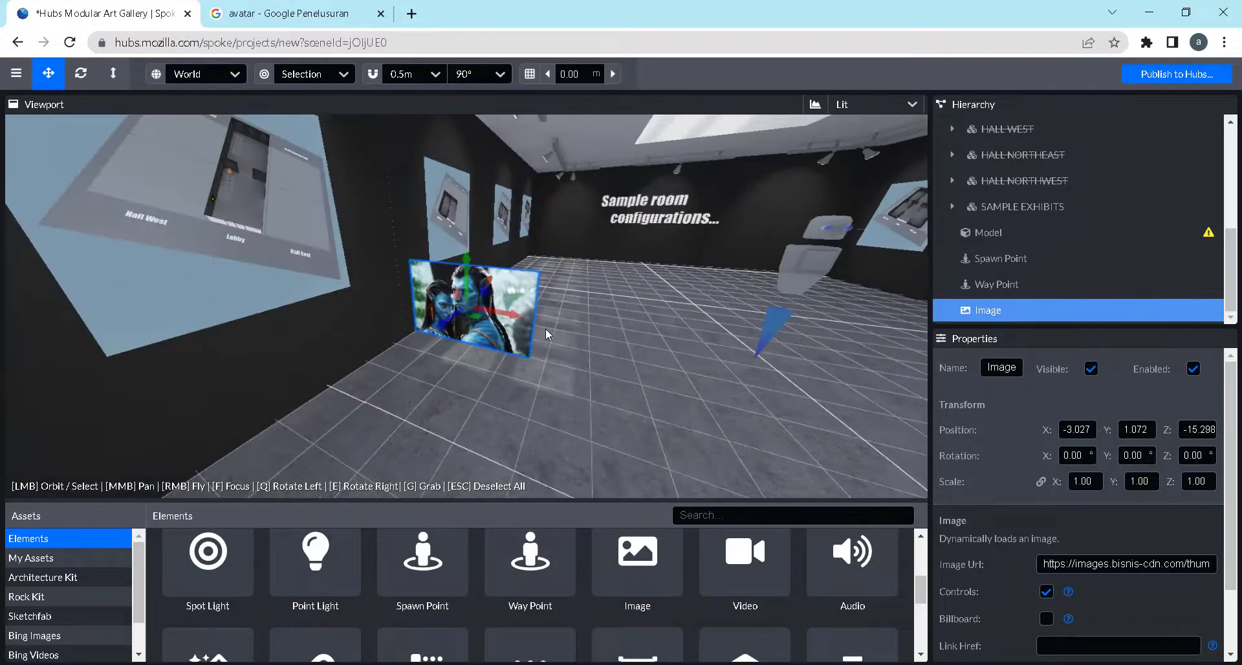
{"action": "scroll", "coordinate": [545, 329], "scroll_direction": "up", "scroll_amount": 6}
{"action": "left_click_drag", "start_coordinate": [725, 373], "coordinate": [655, 370]}
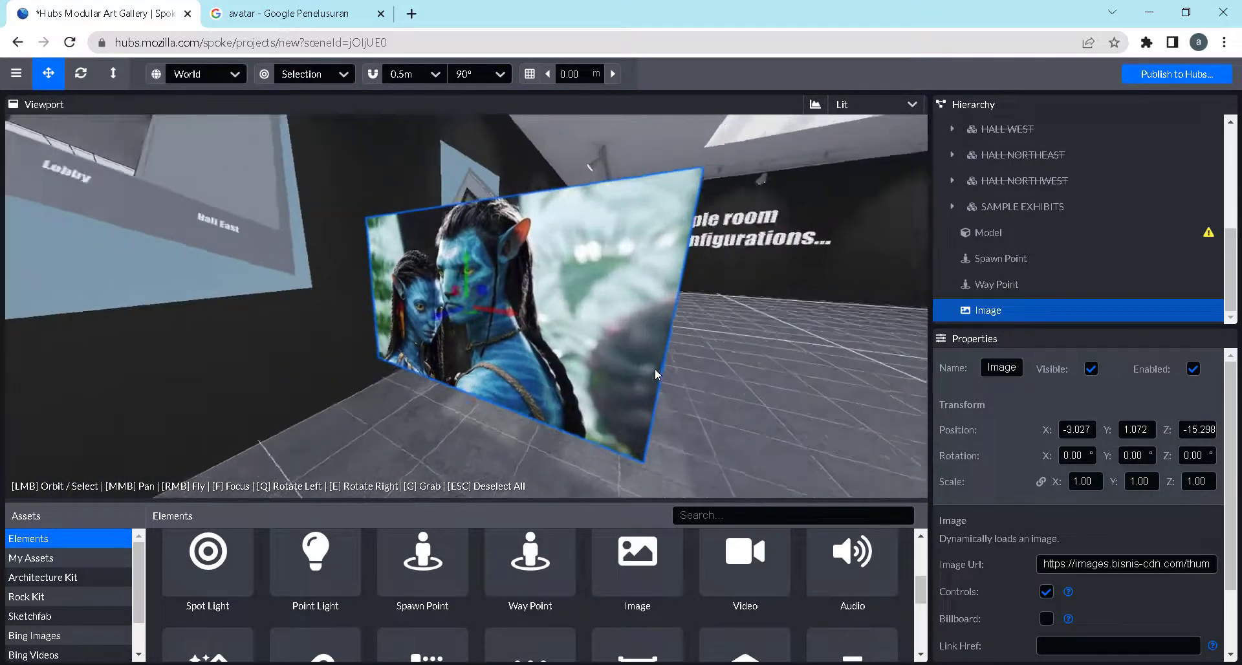
{"action": "scroll", "coordinate": [654, 368], "scroll_direction": "down", "scroll_amount": 8}
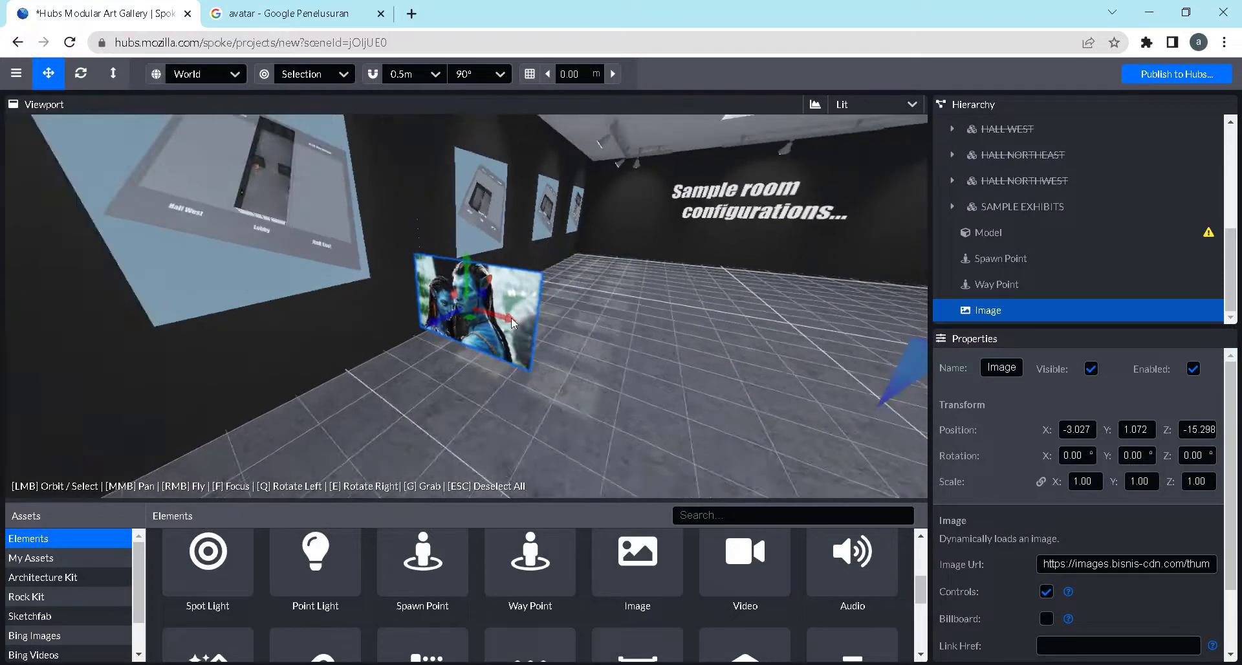
{"action": "left_click_drag", "start_coordinate": [511, 322], "coordinate": [483, 303]}
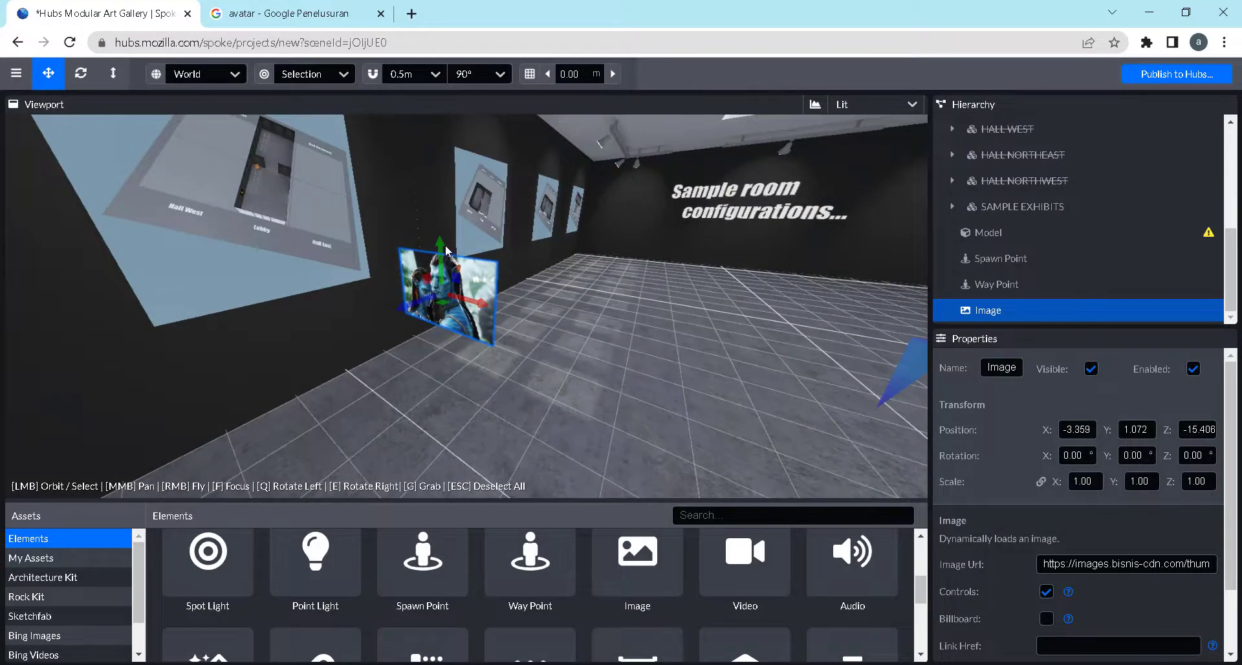
{"action": "left_click_drag", "start_coordinate": [443, 248], "coordinate": [437, 203]}
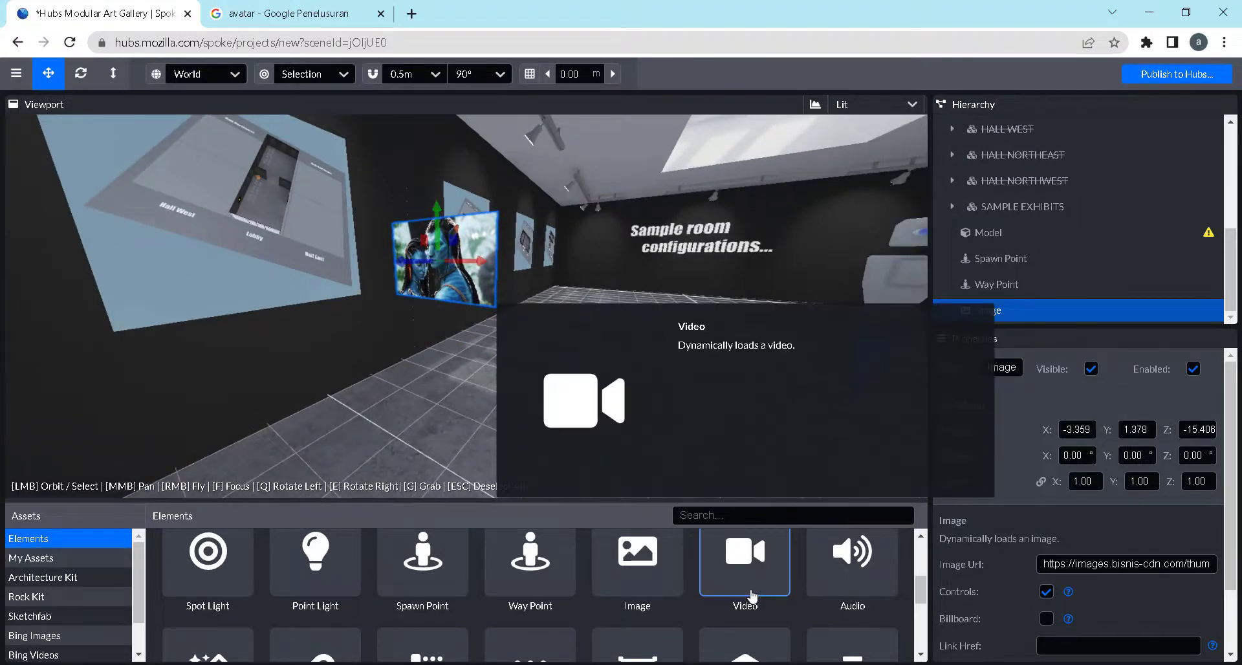
Place a Video element near the "Sample room configurations" wall at X 0.201, Z -20.503, raised to Y 0.907
{"action": "left_click_drag", "start_coordinate": [633, 332], "coordinate": [596, 333]}
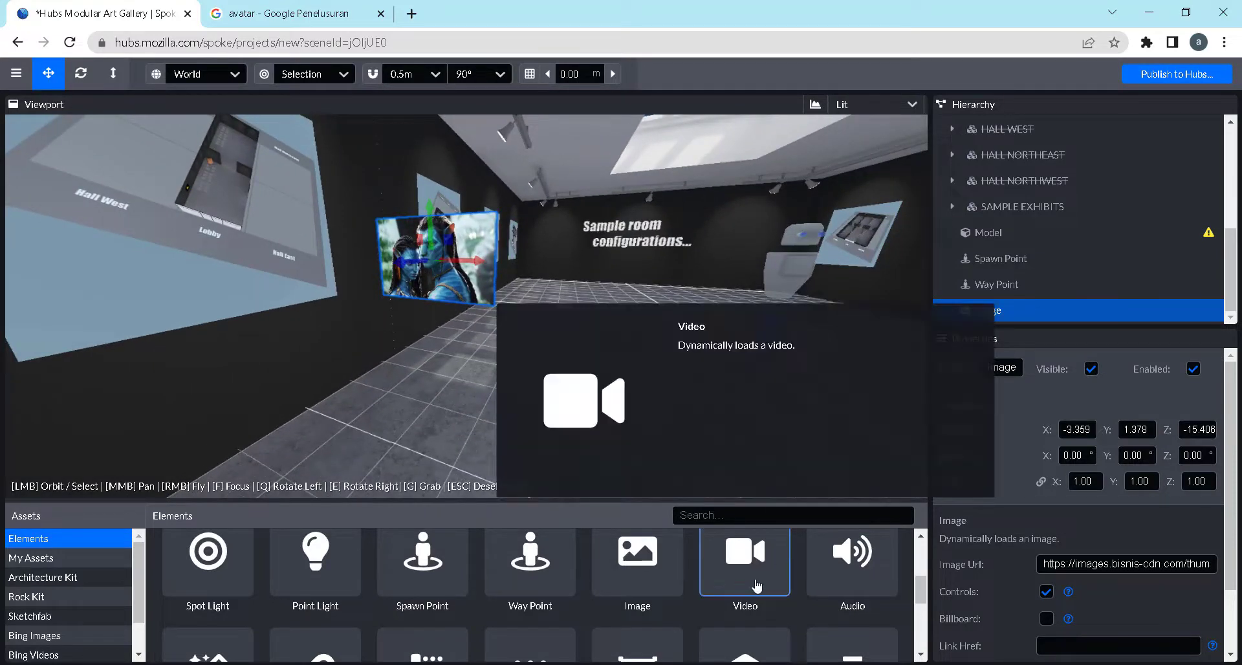
{"action": "left_click", "coordinate": [745, 560]}
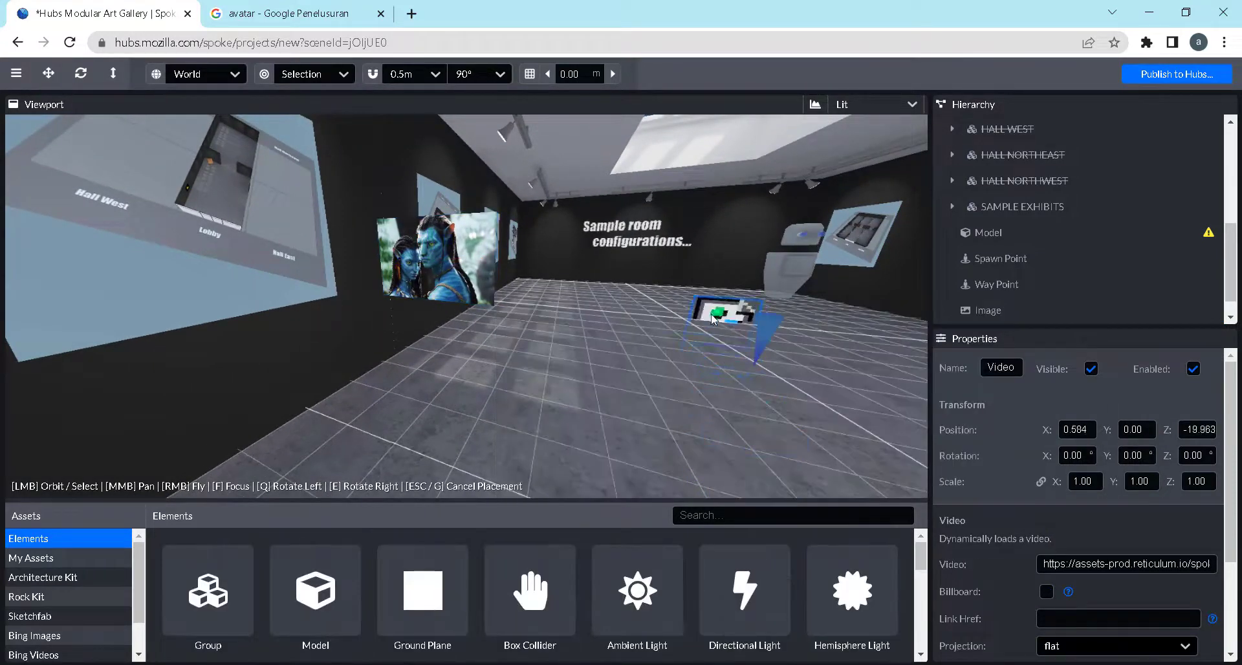
{"action": "left_click", "coordinate": [686, 317]}
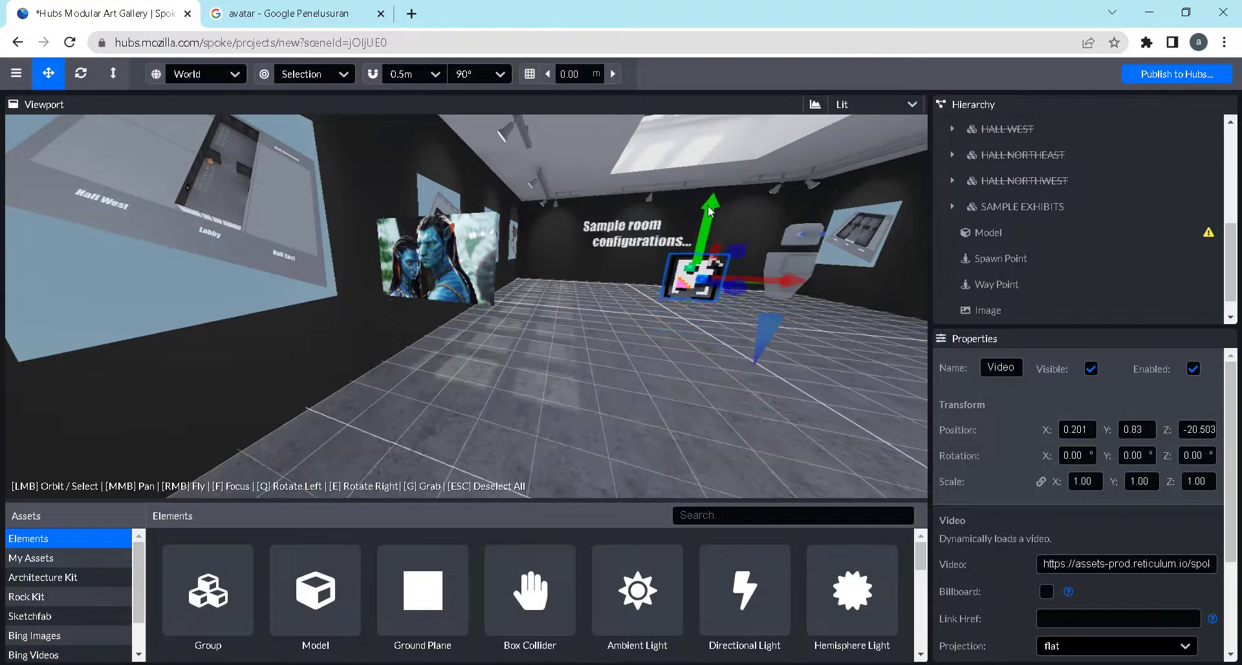
{"action": "left_click_drag", "start_coordinate": [712, 350], "coordinate": [704, 348]}
Move the Video element along the floor to X -0.316, Z -17.319, beside the spawn point
{"action": "scroll", "coordinate": [706, 350], "scroll_direction": "down", "scroll_amount": 4}
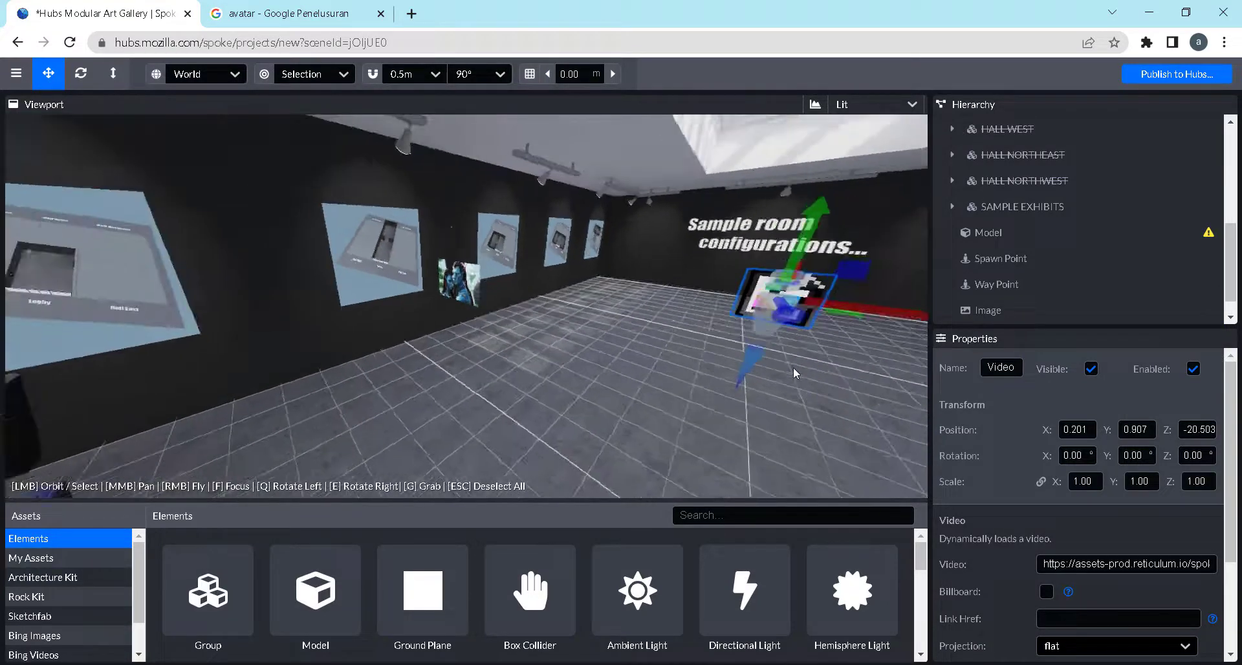
{"action": "left_click_drag", "start_coordinate": [793, 368], "coordinate": [791, 392]}
{"action": "left_click_drag", "start_coordinate": [832, 343], "coordinate": [725, 463]}
{"action": "left_click_drag", "start_coordinate": [677, 429], "coordinate": [690, 366]}
{"action": "left_click_drag", "start_coordinate": [851, 319], "coordinate": [792, 328]}
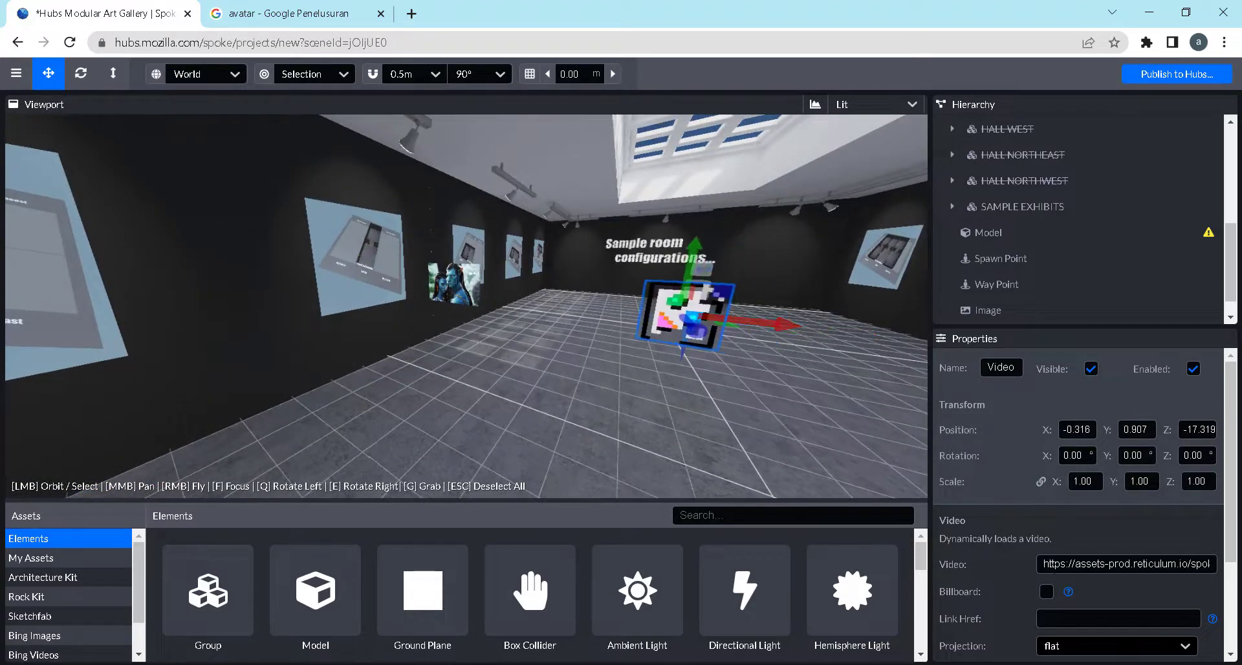
Switch to the other browser tab, open YouTube and search for "metaverse"
{"action": "left_click", "coordinate": [310, 17]}
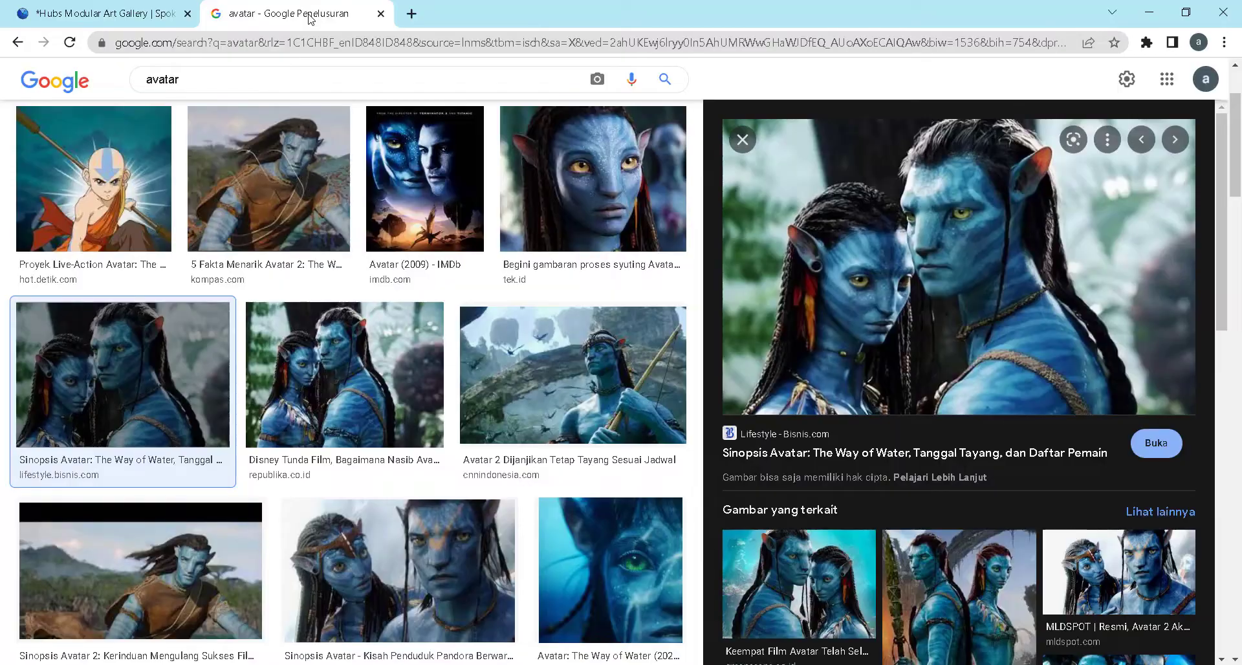
{"action": "left_click", "coordinate": [317, 43]}
{"action": "type", "text": "you"}
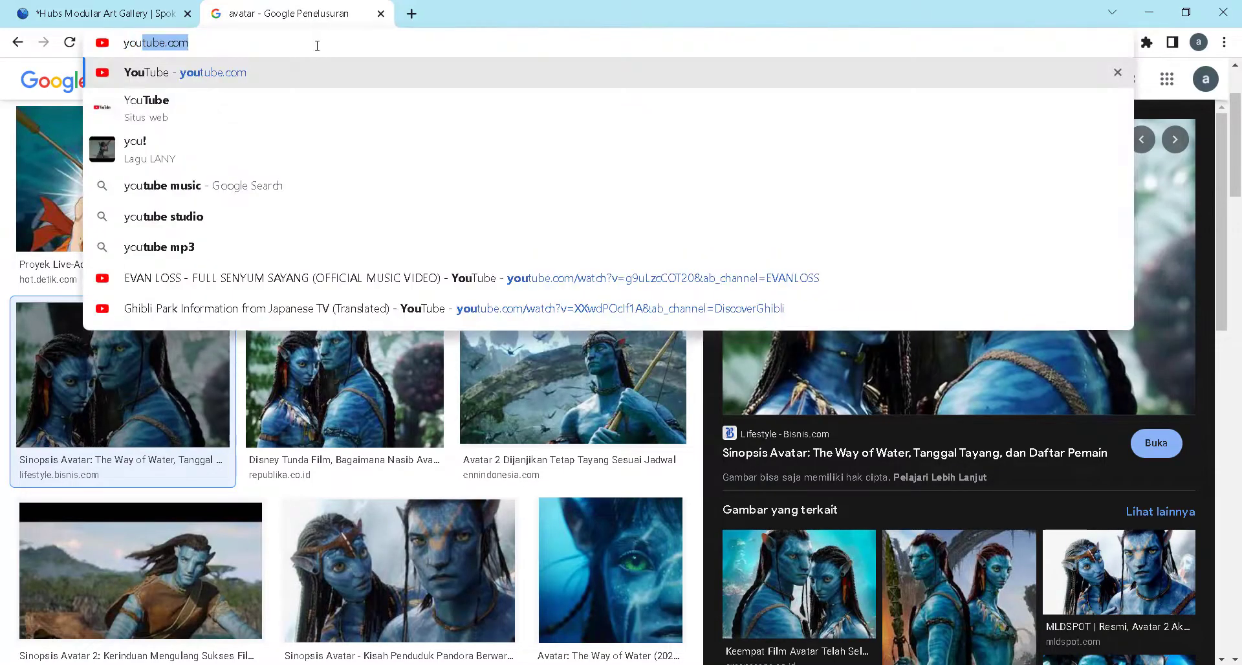
{"action": "key", "text": "Return"}
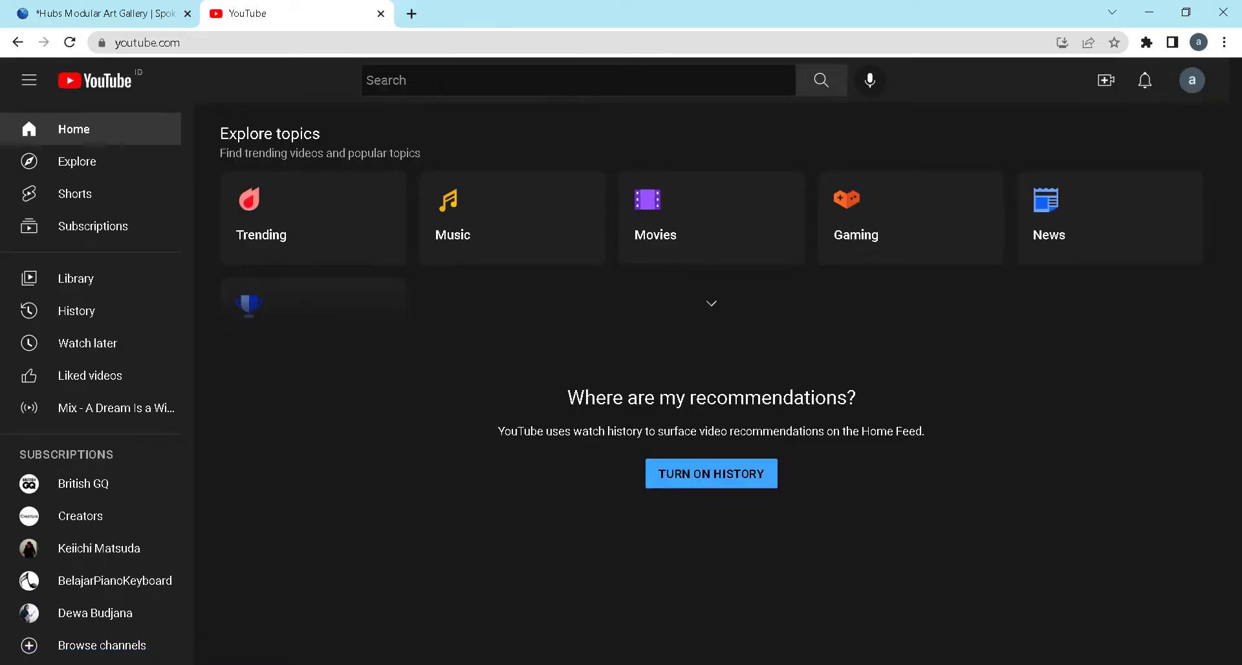
{"action": "left_click", "coordinate": [441, 85]}
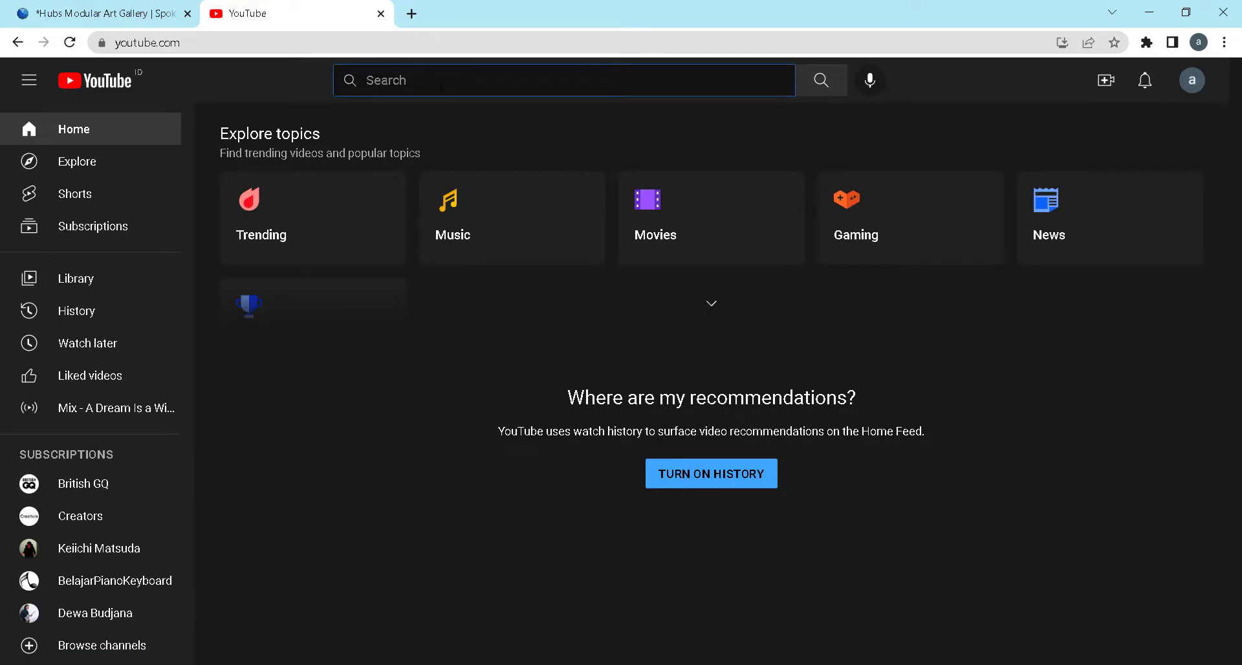
{"action": "type", "text": "metaverse"}
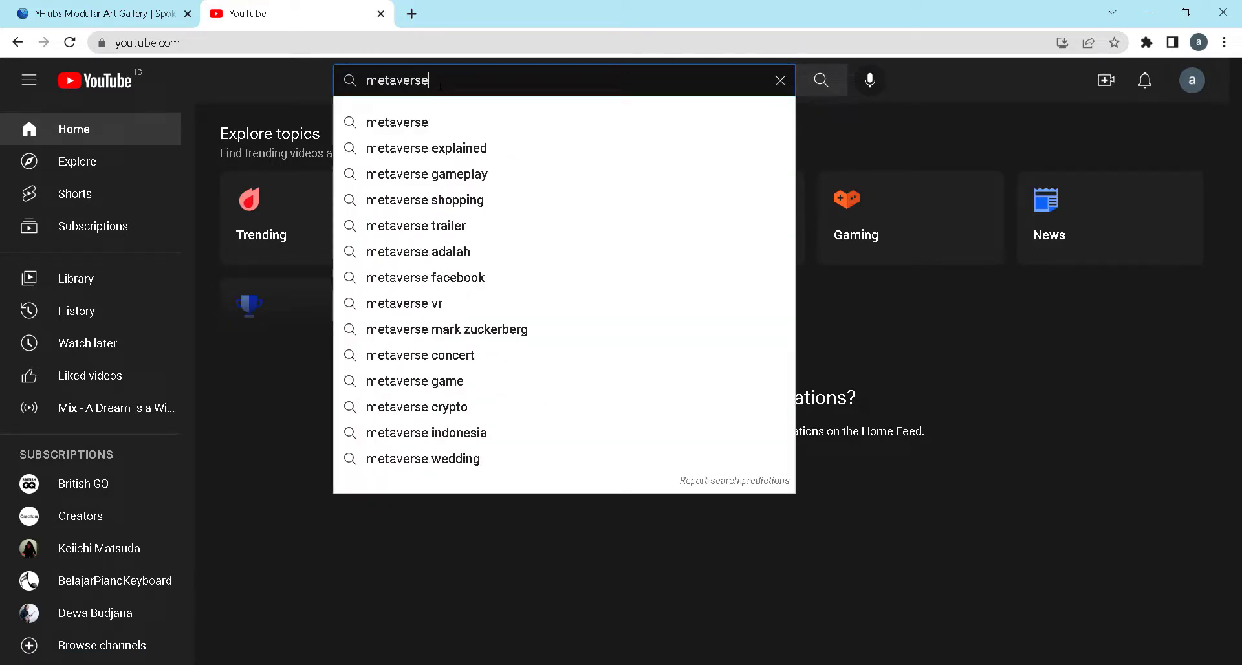
{"action": "key", "text": "Return"}
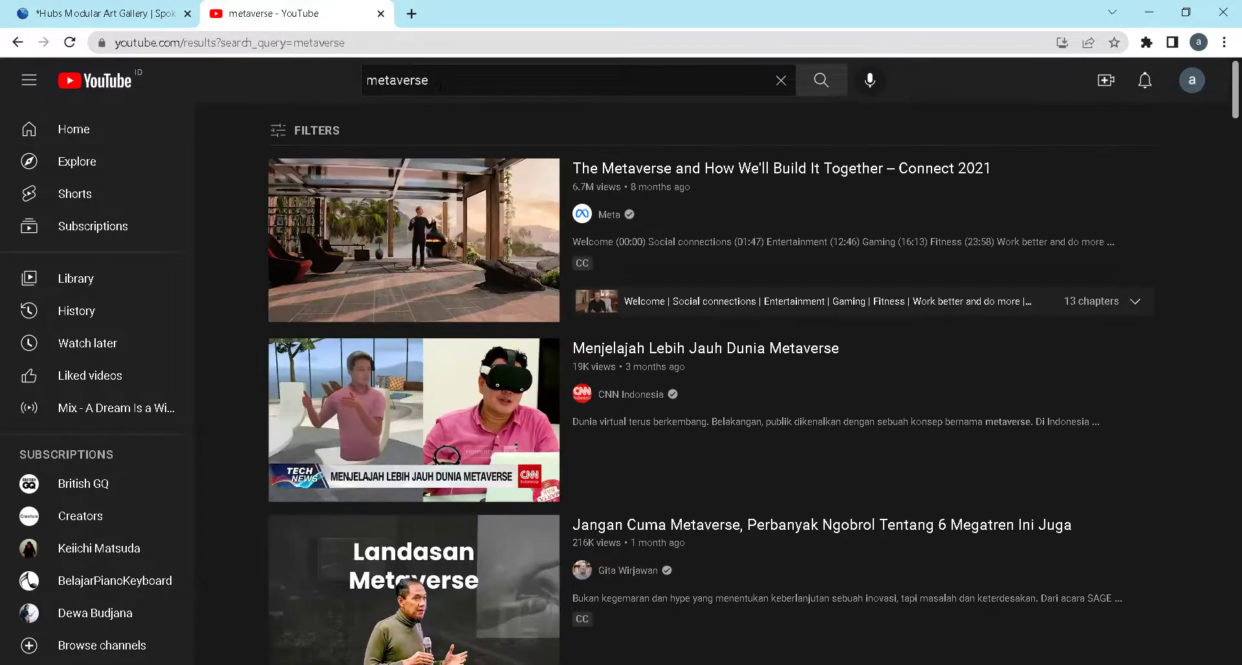
Browse the metaverse results and copy the link address of the video "Menjelajah Lebih Jauh Dunia Metaverse"
{"action": "scroll", "coordinate": [743, 244], "scroll_direction": "down", "scroll_amount": 5}
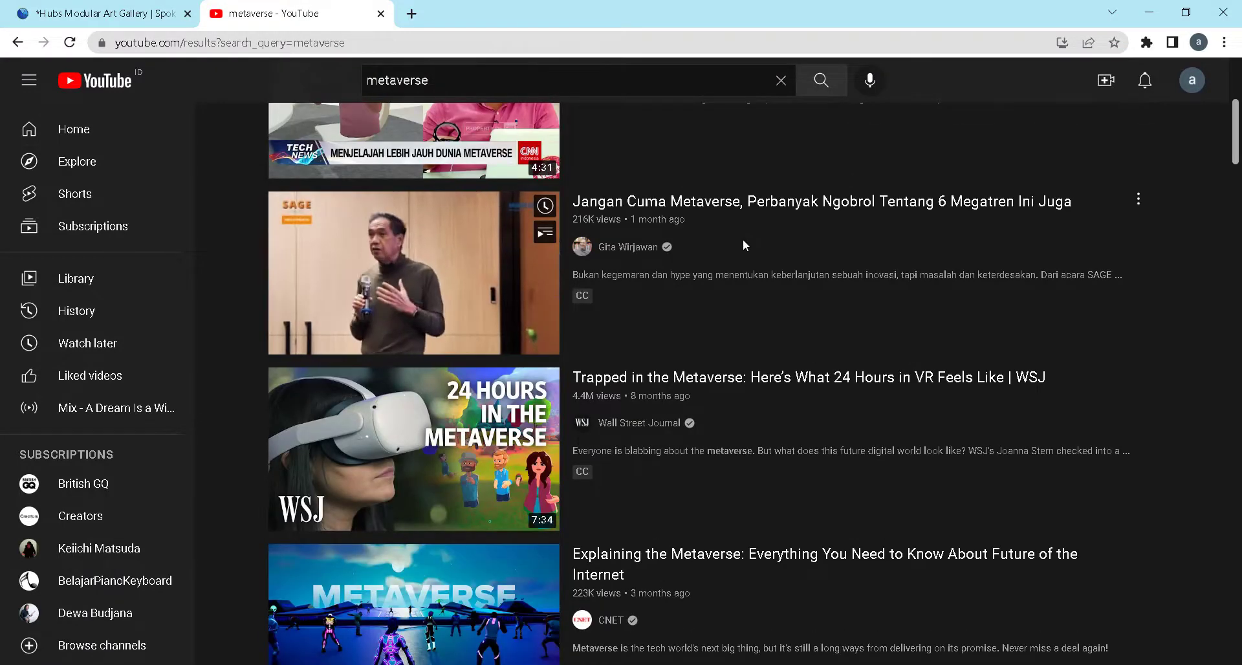
{"action": "scroll", "coordinate": [743, 245], "scroll_direction": "down", "scroll_amount": 2}
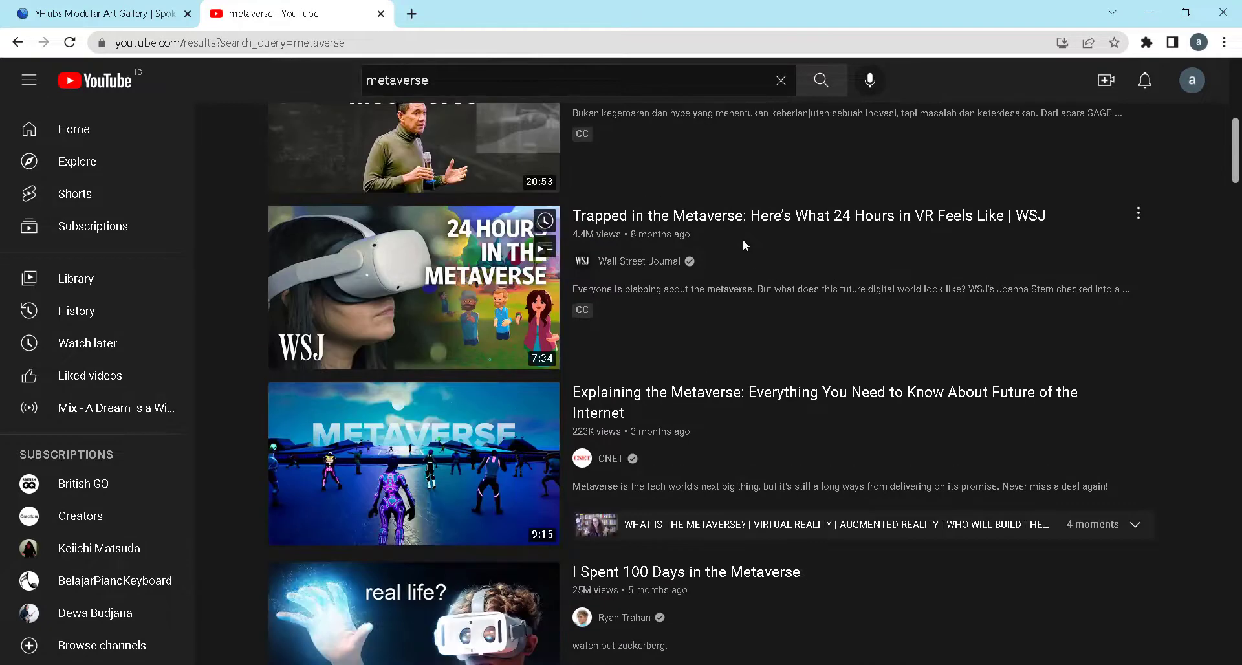
{"action": "scroll", "coordinate": [471, 288], "scroll_direction": "down", "scroll_amount": 3}
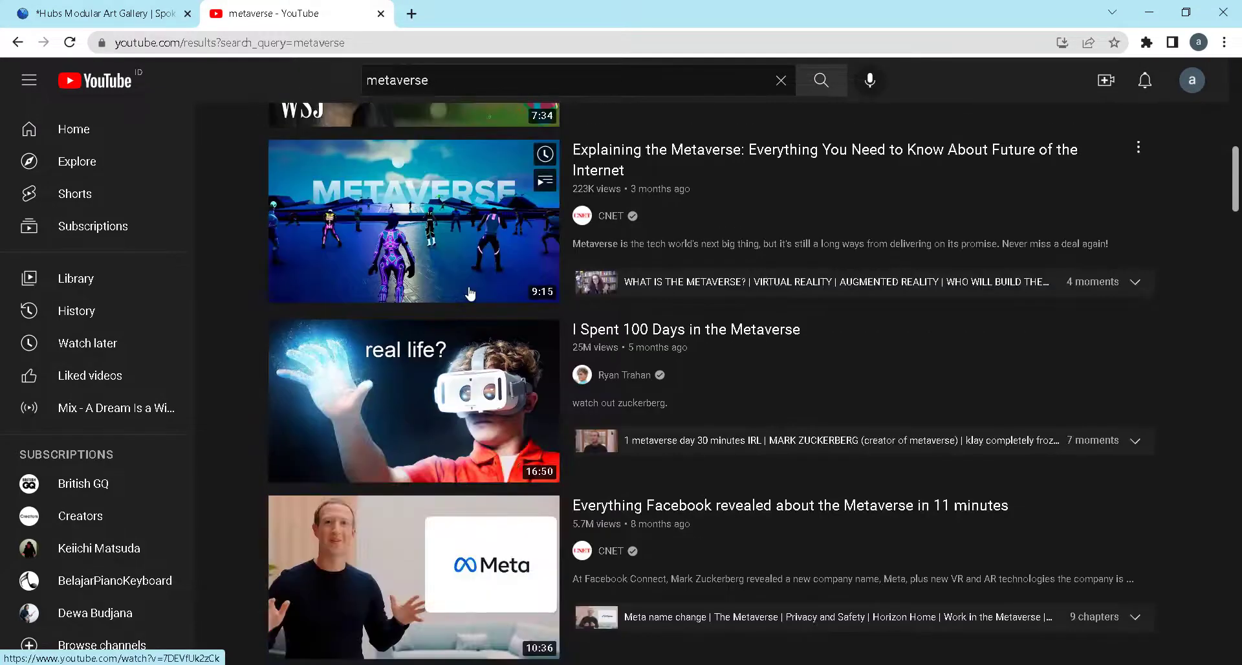
{"action": "scroll", "coordinate": [470, 295], "scroll_direction": "down", "scroll_amount": 2}
{"action": "scroll", "coordinate": [470, 293], "scroll_direction": "down", "scroll_amount": 6}
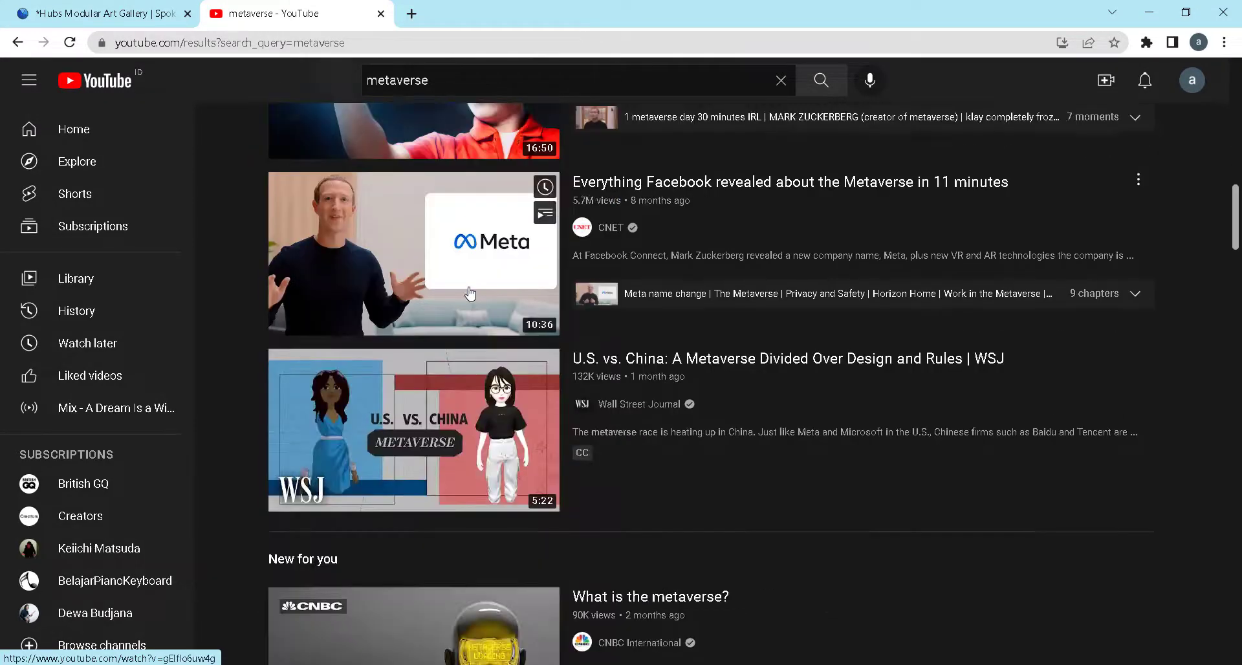
{"action": "scroll", "coordinate": [469, 289], "scroll_direction": "down", "scroll_amount": 10}
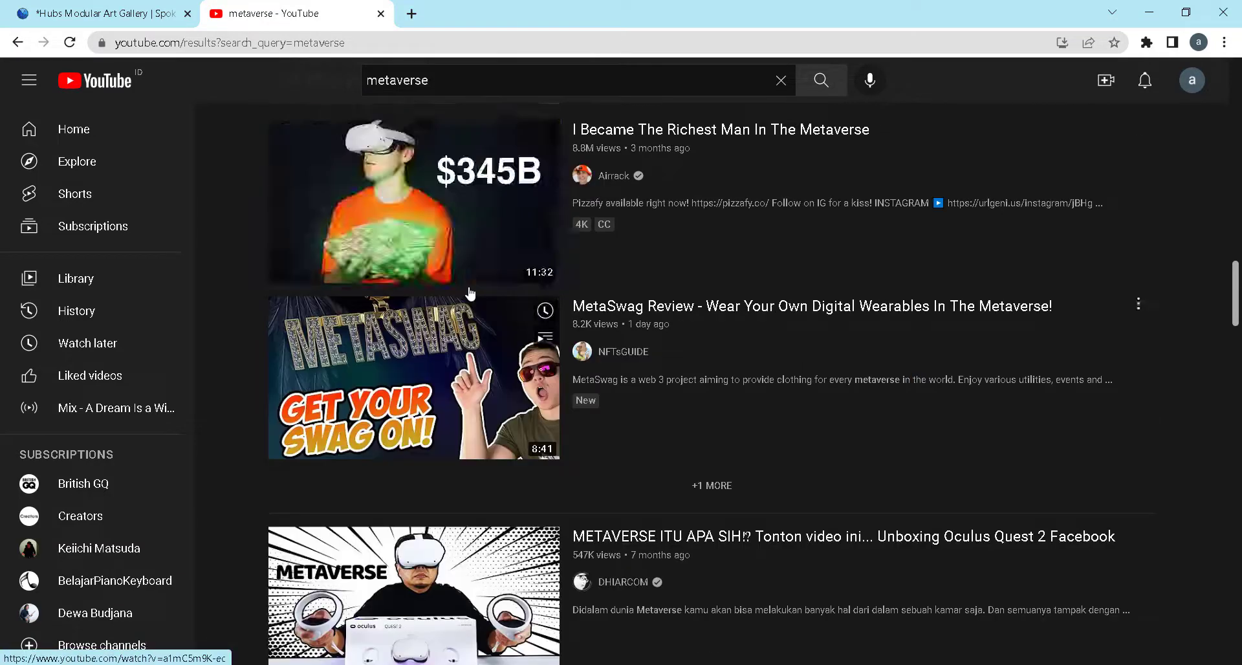
{"action": "scroll", "coordinate": [470, 292], "scroll_direction": "up", "scroll_amount": 20}
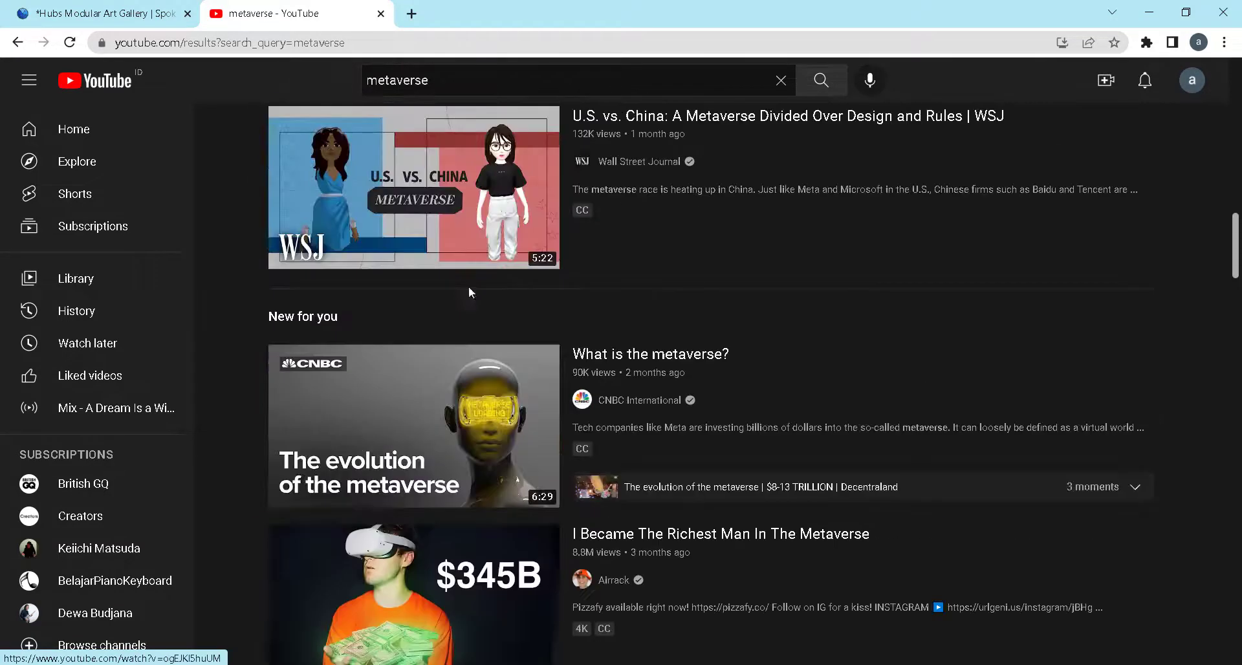
{"action": "scroll", "coordinate": [469, 287], "scroll_direction": "up", "scroll_amount": 2}
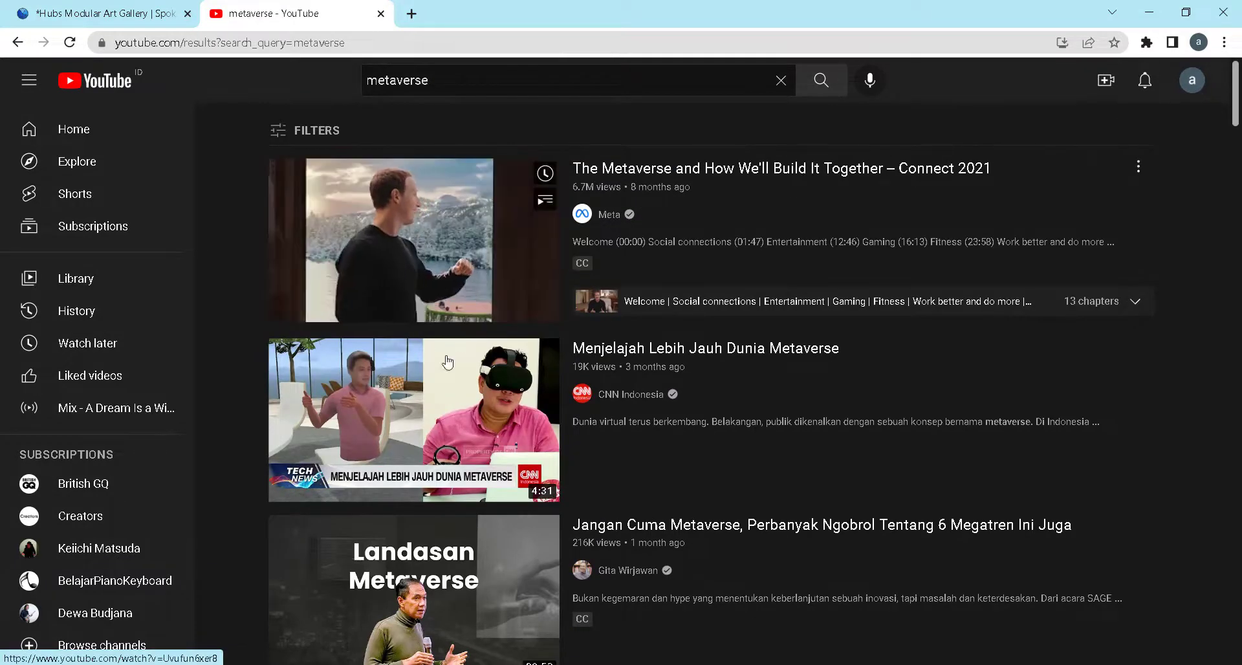
{"action": "right_click", "coordinate": [405, 399]}
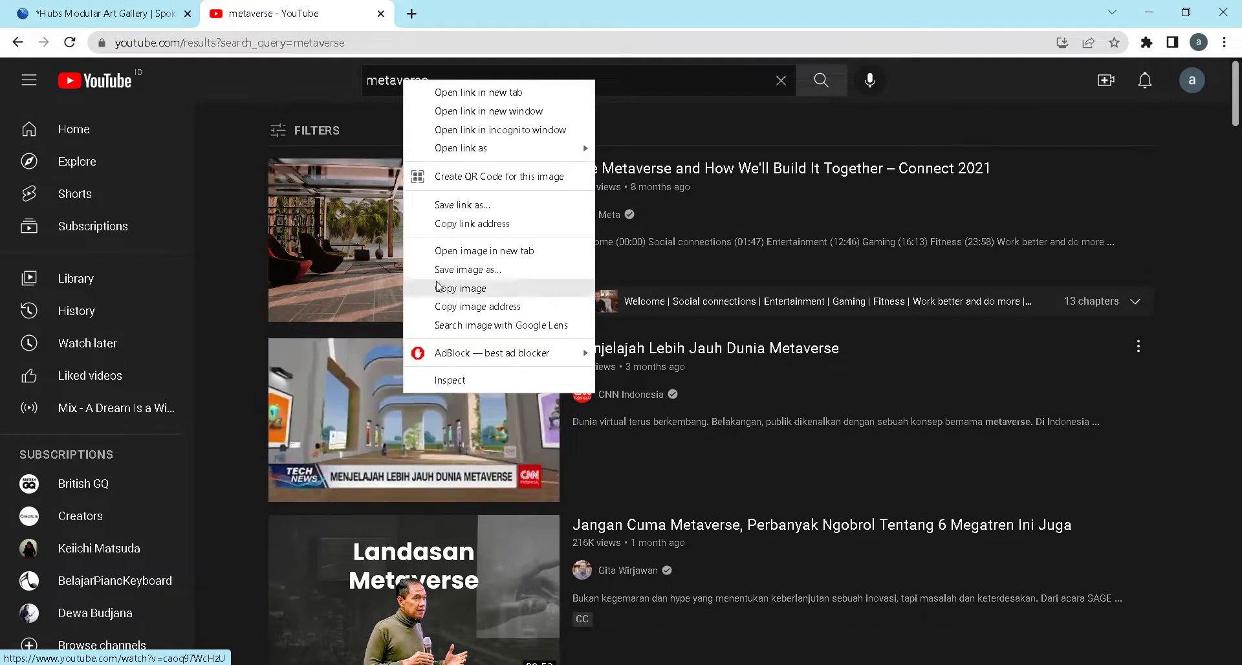
{"action": "left_click", "coordinate": [443, 223]}
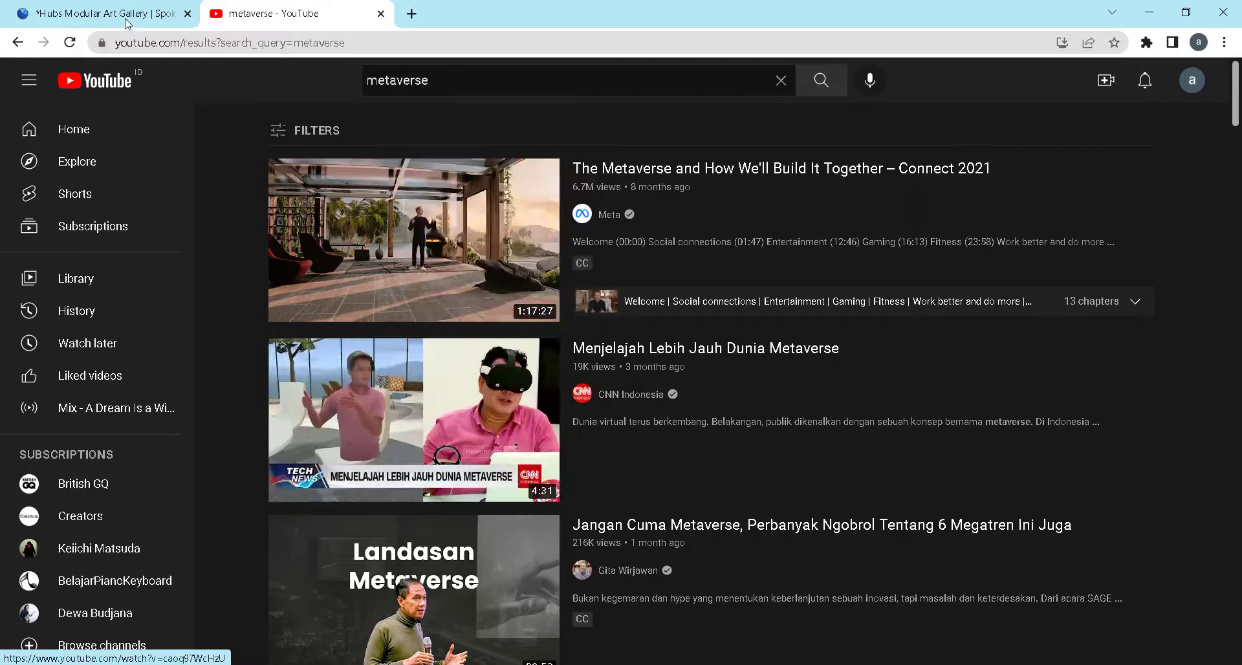
Return to the Spoke project and replace the Video element's source URL with the copied YouTube link
{"action": "left_click", "coordinate": [123, 14]}
{"action": "left_click", "coordinate": [1120, 566]}
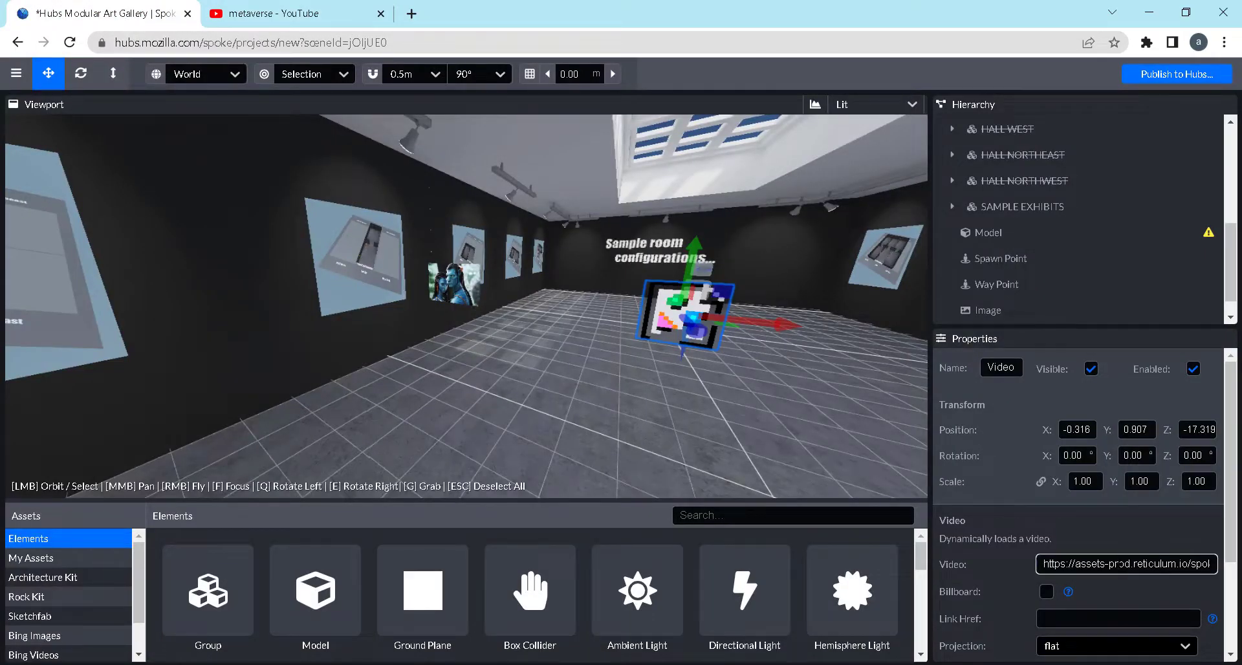
{"action": "key", "text": "ctrl+a"}
{"action": "key", "text": "ctrl+v"}
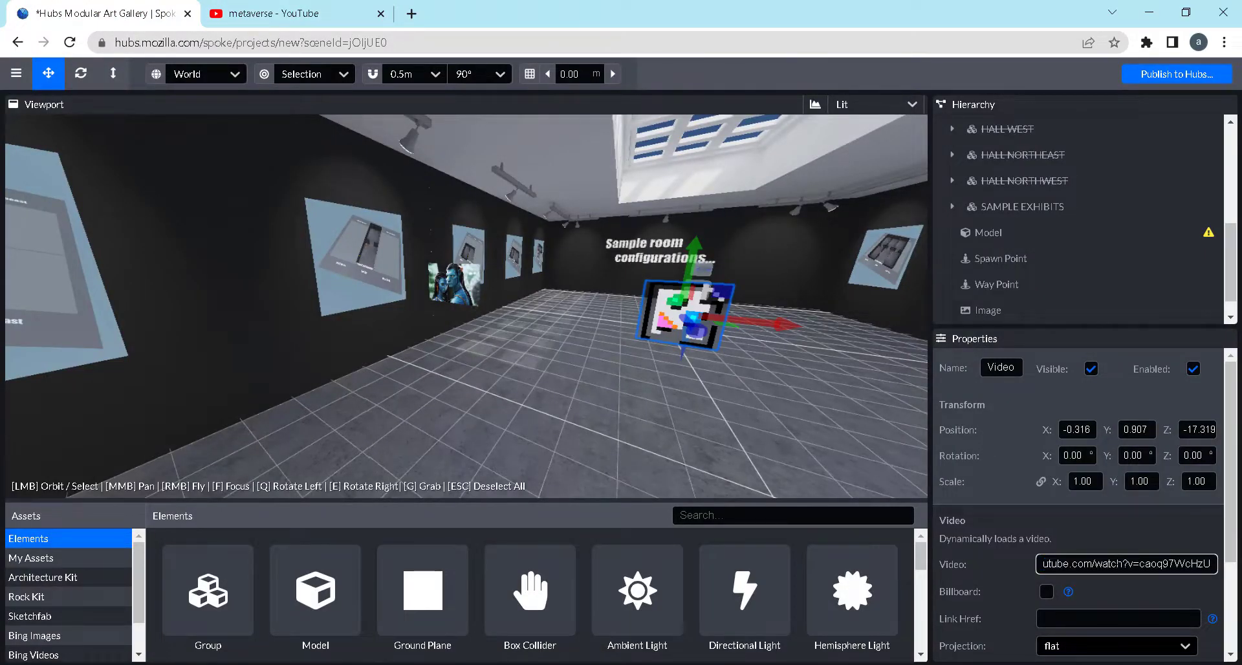
{"action": "key", "text": "Return"}
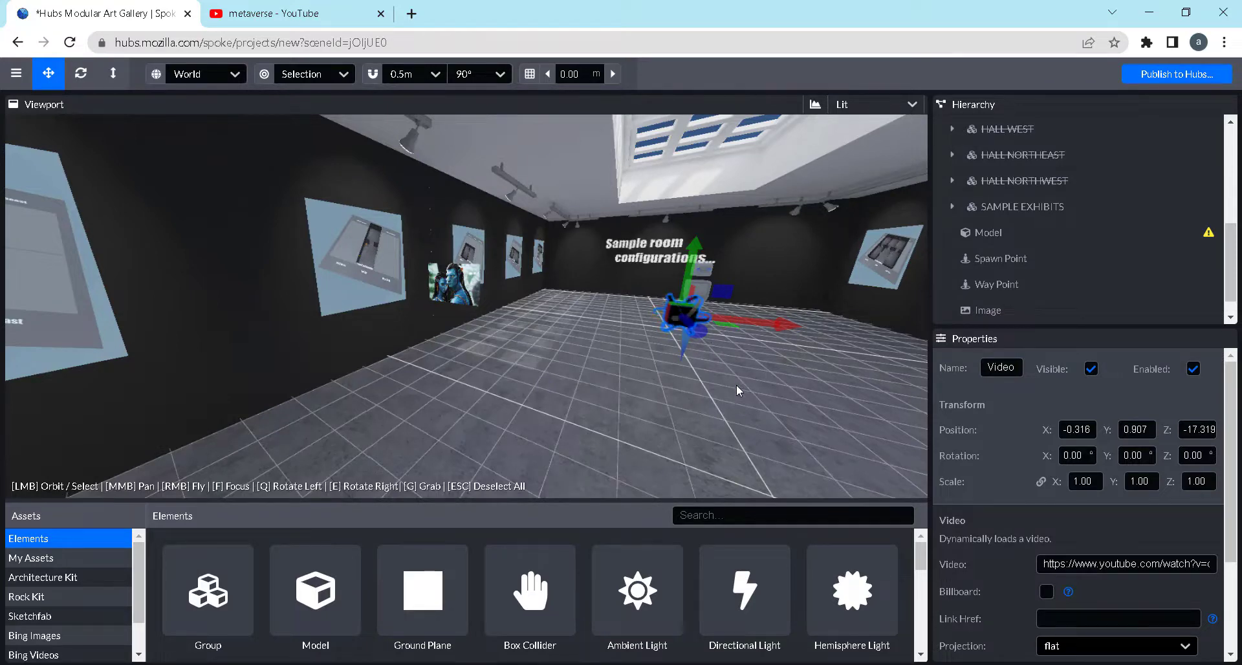
Move the Video element along the floor to Z -16.296 and raise it to Y 1.012
{"action": "scroll", "coordinate": [727, 357], "scroll_direction": "up", "scroll_amount": 5}
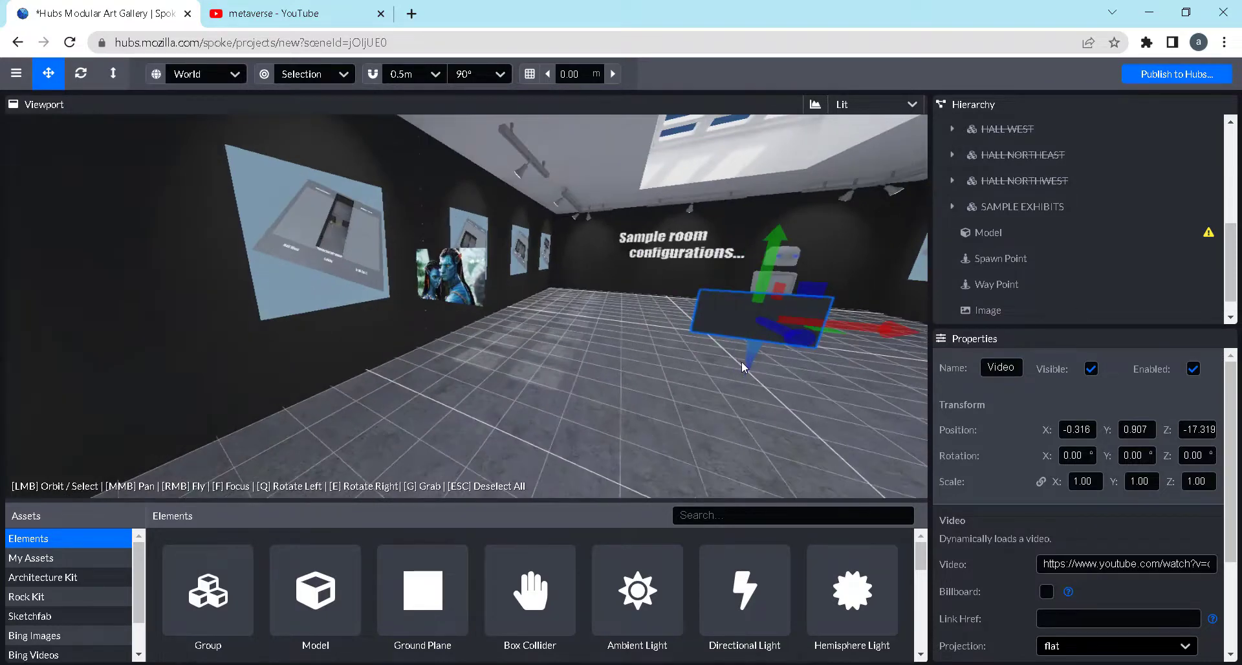
{"action": "left_click_drag", "start_coordinate": [721, 394], "coordinate": [623, 374]}
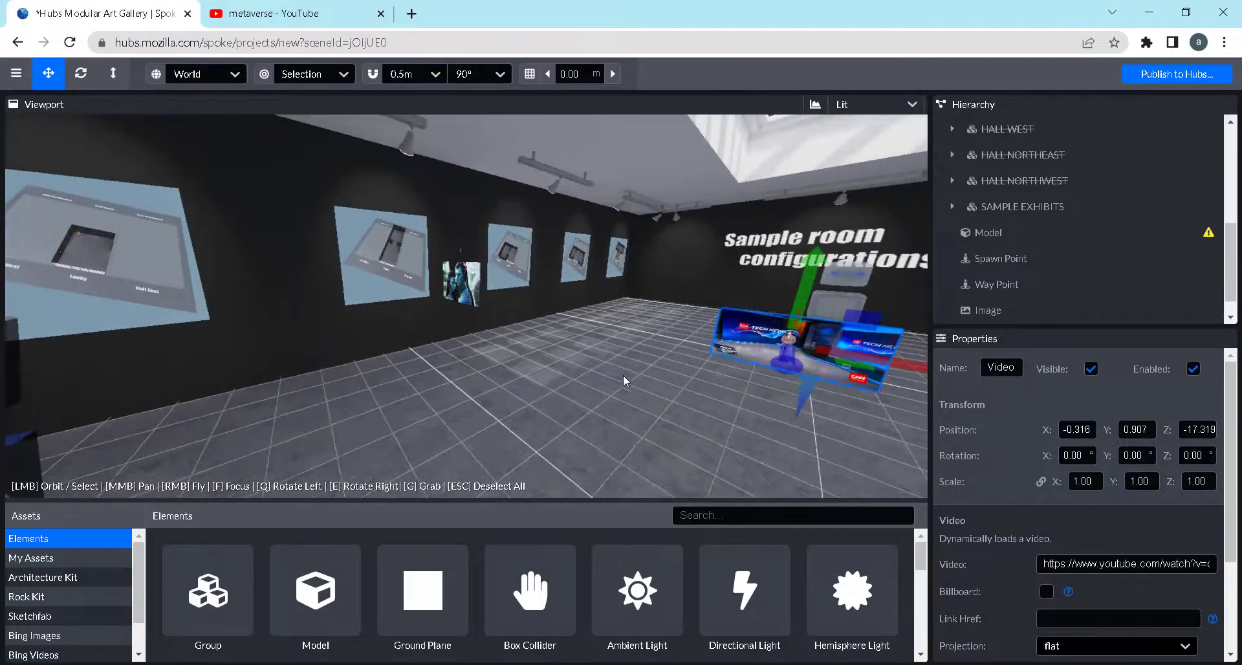
{"action": "left_click_drag", "start_coordinate": [776, 374], "coordinate": [734, 421]}
{"action": "left_click_drag", "start_coordinate": [664, 425], "coordinate": [752, 410]}
{"action": "scroll", "coordinate": [712, 294], "scroll_direction": "up", "scroll_amount": 2}
{"action": "scroll", "coordinate": [712, 252], "scroll_direction": "up", "scroll_amount": 3}
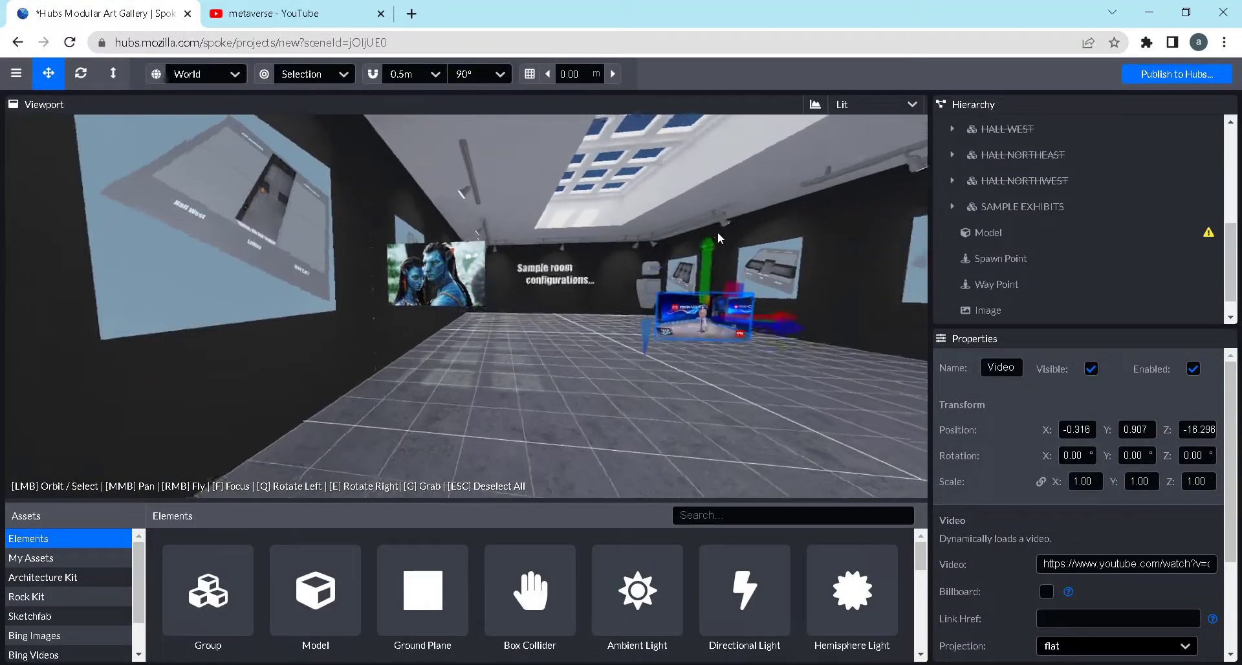
{"action": "scroll", "coordinate": [712, 252], "scroll_direction": "up", "scroll_amount": 1}
{"action": "left_click_drag", "start_coordinate": [712, 252], "coordinate": [715, 239]}
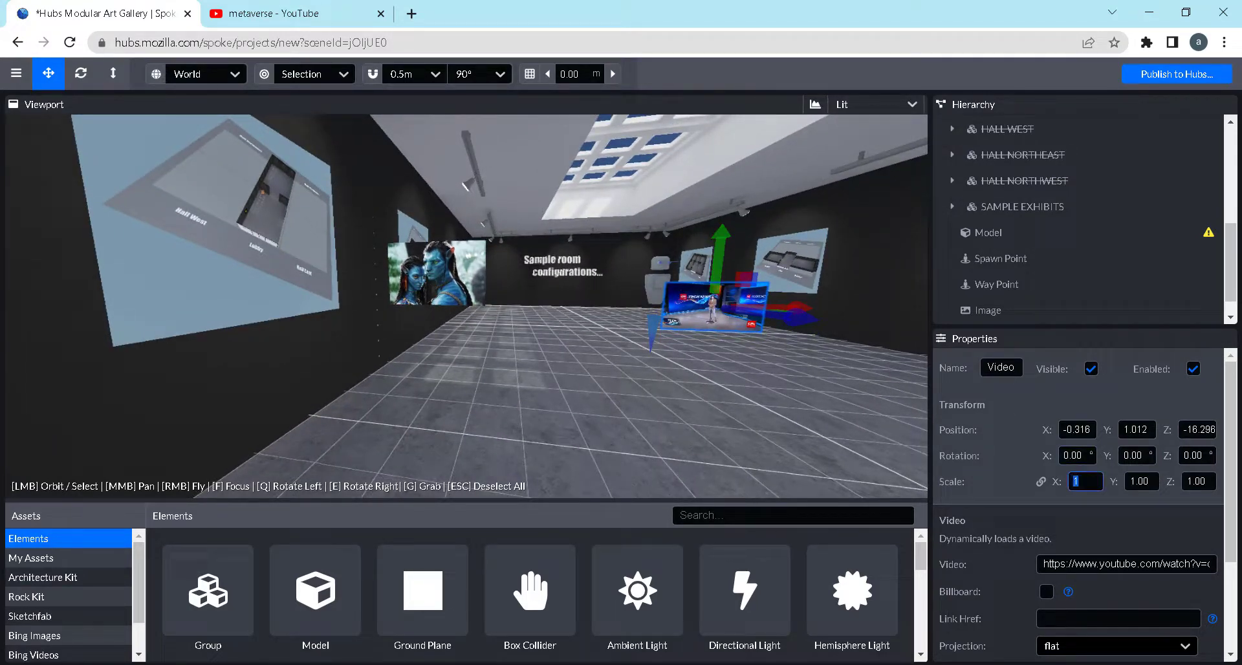
Scale the Video element uniformly to 2.00 on all axes
{"action": "type", "text": ".5"}
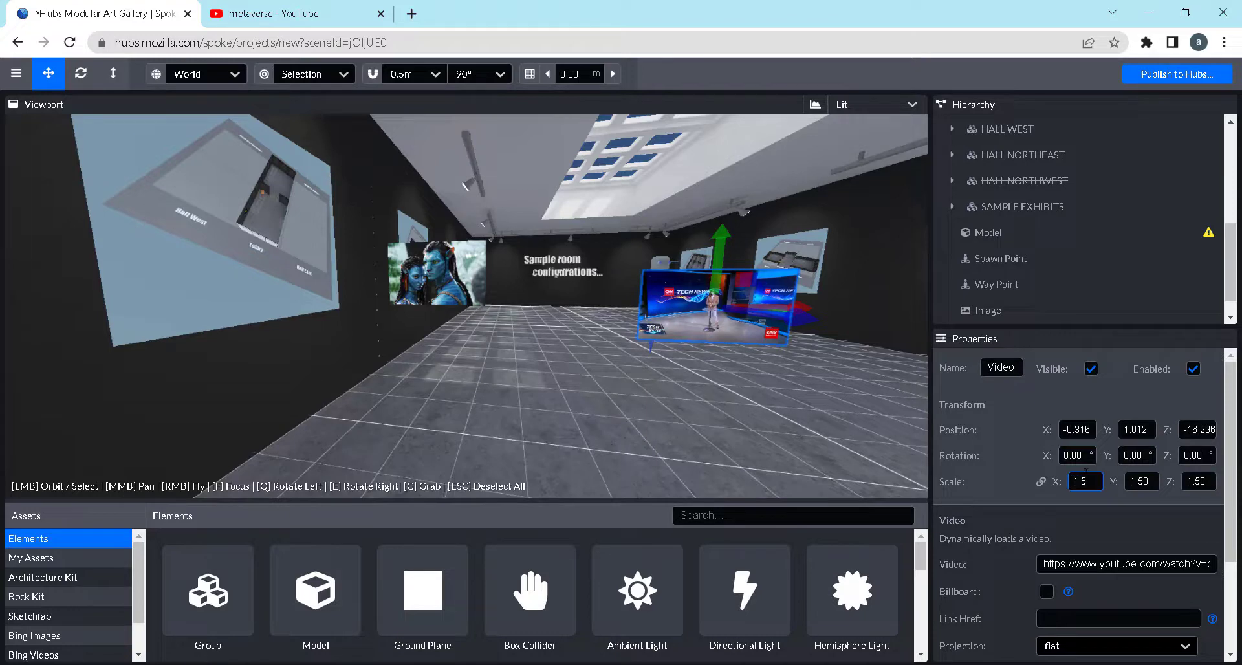
{"action": "type", "text": "2"}
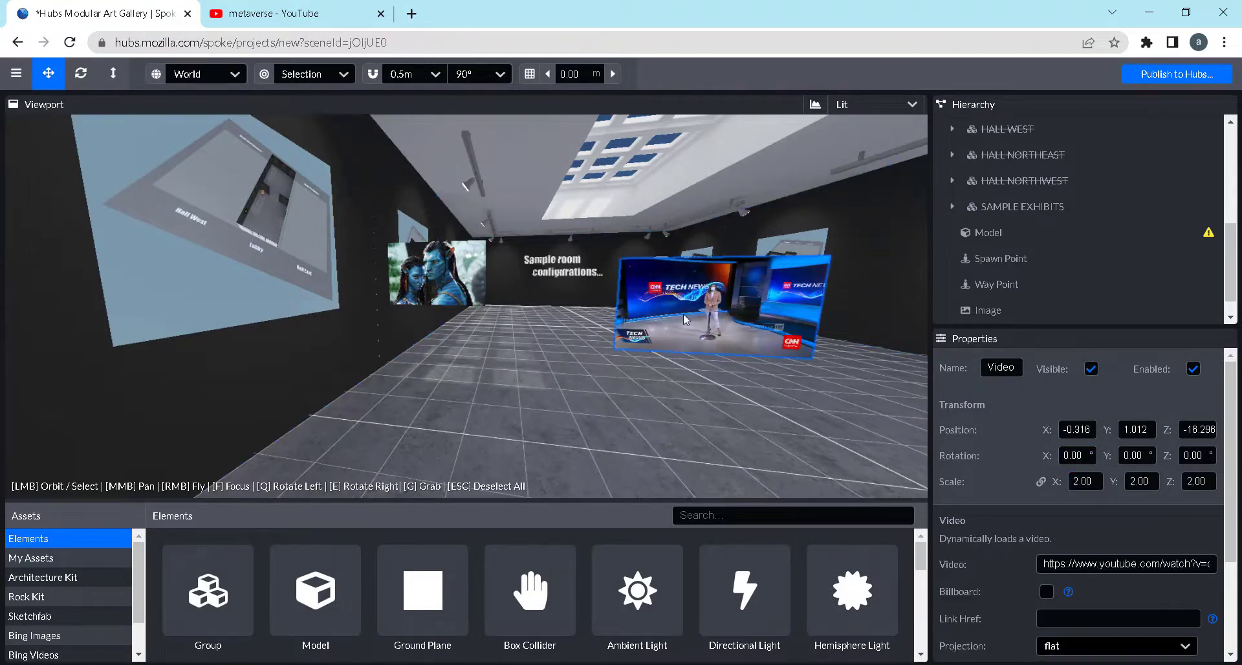
{"action": "scroll", "coordinate": [716, 416], "scroll_direction": "up", "scroll_amount": 3}
{"action": "scroll", "coordinate": [692, 419], "scroll_direction": "down", "scroll_amount": 5}
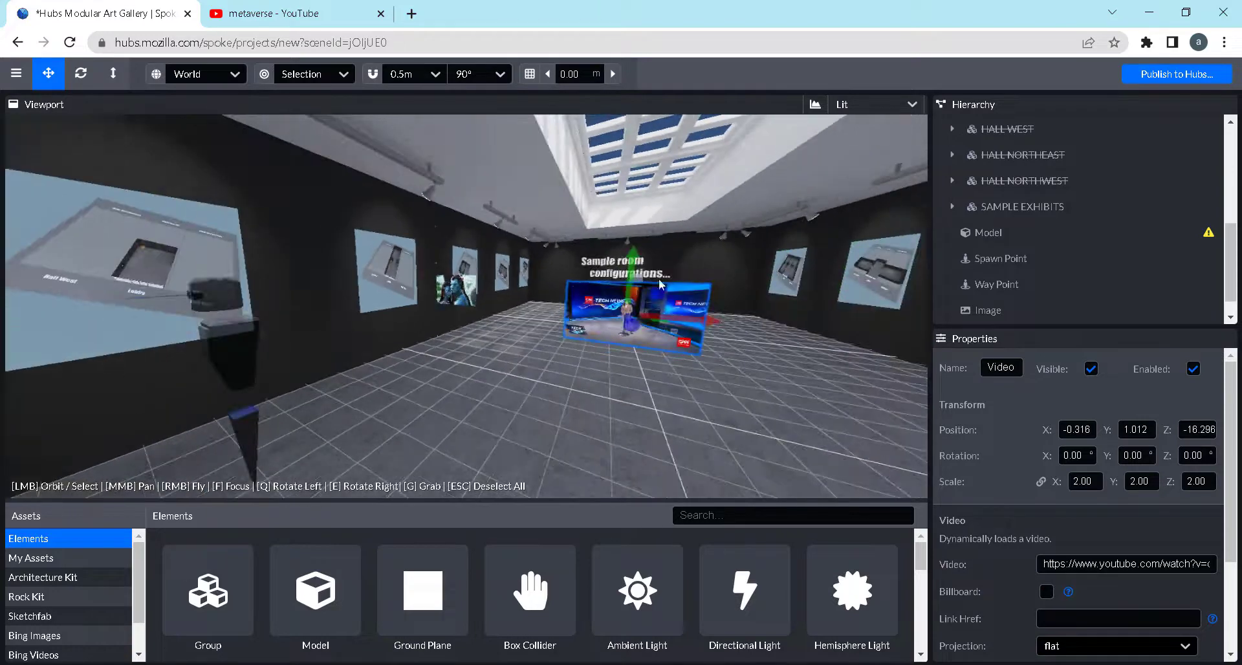
Raise the enlarged Video element to Y 1.266 and shift it sideways to X -0.127
{"action": "left_click_drag", "start_coordinate": [637, 262], "coordinate": [724, 310]}
{"action": "scroll", "coordinate": [689, 388], "scroll_direction": "down", "scroll_amount": 3}
{"action": "left_click_drag", "start_coordinate": [689, 388], "coordinate": [353, 297]}
{"action": "left_click_drag", "start_coordinate": [619, 345], "coordinate": [552, 389]}
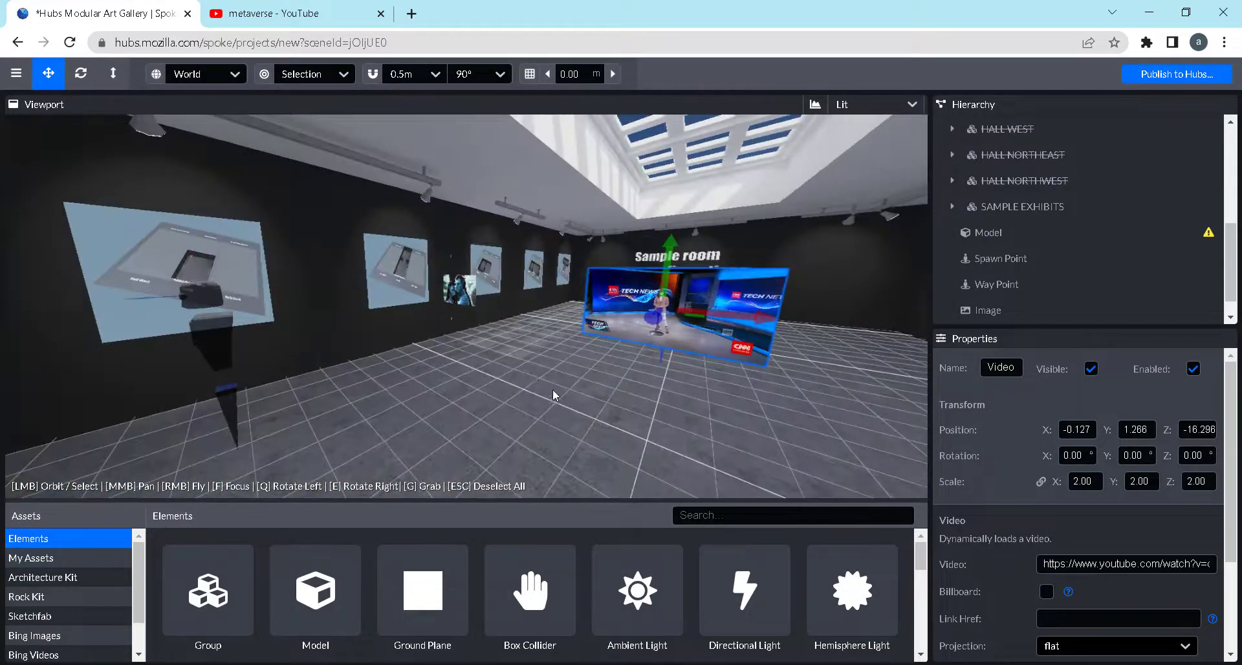
Select the Video element and examine its placement in the hall relative to the Avatar image
{"action": "scroll", "coordinate": [553, 390], "scroll_direction": "up", "scroll_amount": 3}
{"action": "scroll", "coordinate": [1070, 305], "scroll_direction": "down", "scroll_amount": 1}
{"action": "left_click", "coordinate": [1034, 306]}
{"action": "left_click", "coordinate": [1034, 308]}
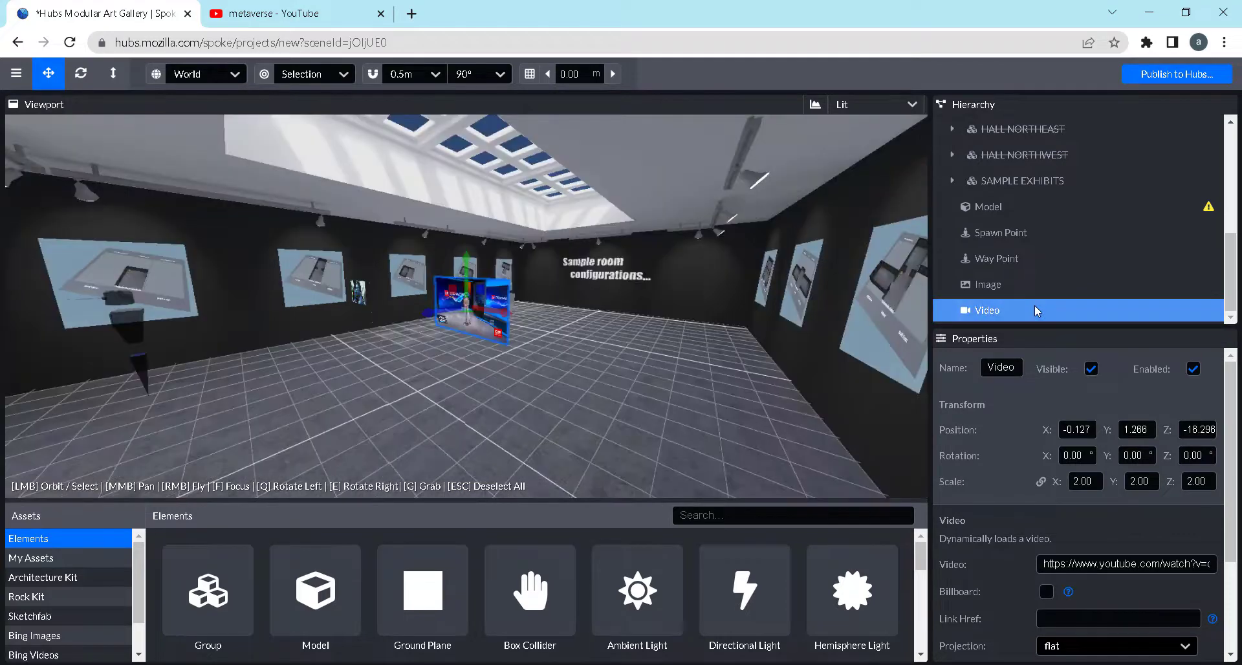
{"action": "left_click_drag", "start_coordinate": [472, 339], "coordinate": [230, 334]}
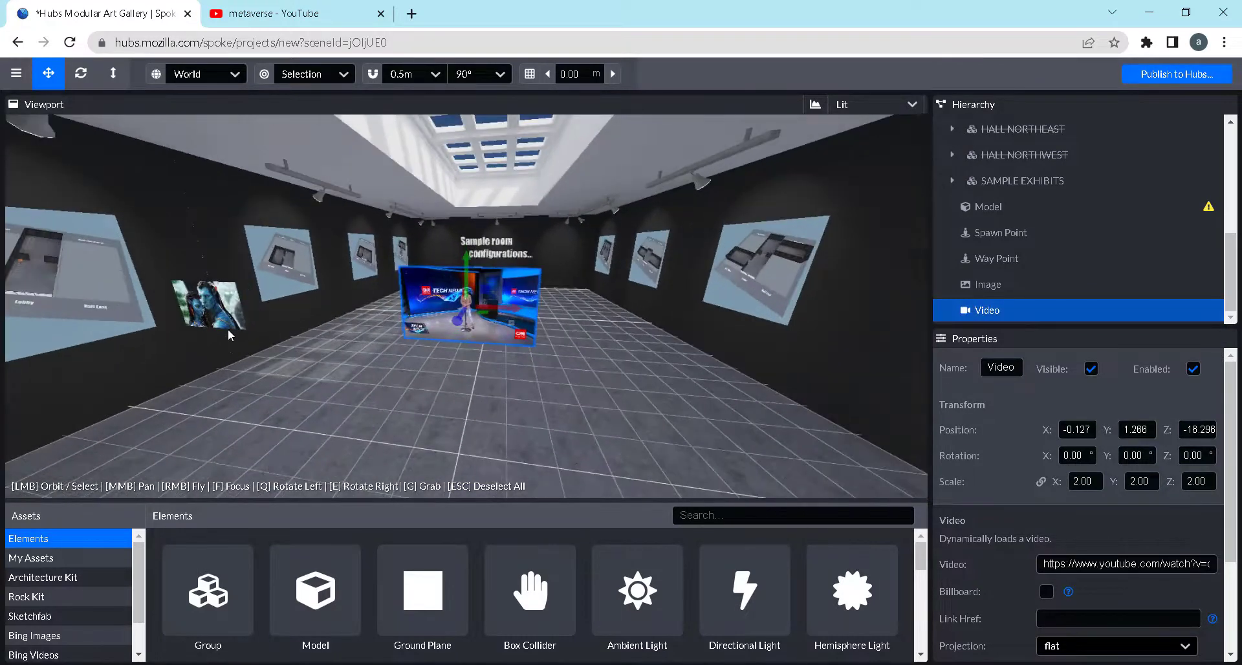
{"action": "left_click", "coordinate": [219, 314]}
{"action": "left_click", "coordinate": [473, 314]}
Enlarge the assets area and place an Audio element near the side wall opposite the Avatar image
{"action": "scroll", "coordinate": [626, 463], "scroll_direction": "up", "scroll_amount": 1}
{"action": "scroll", "coordinate": [744, 588], "scroll_direction": "down", "scroll_amount": 4}
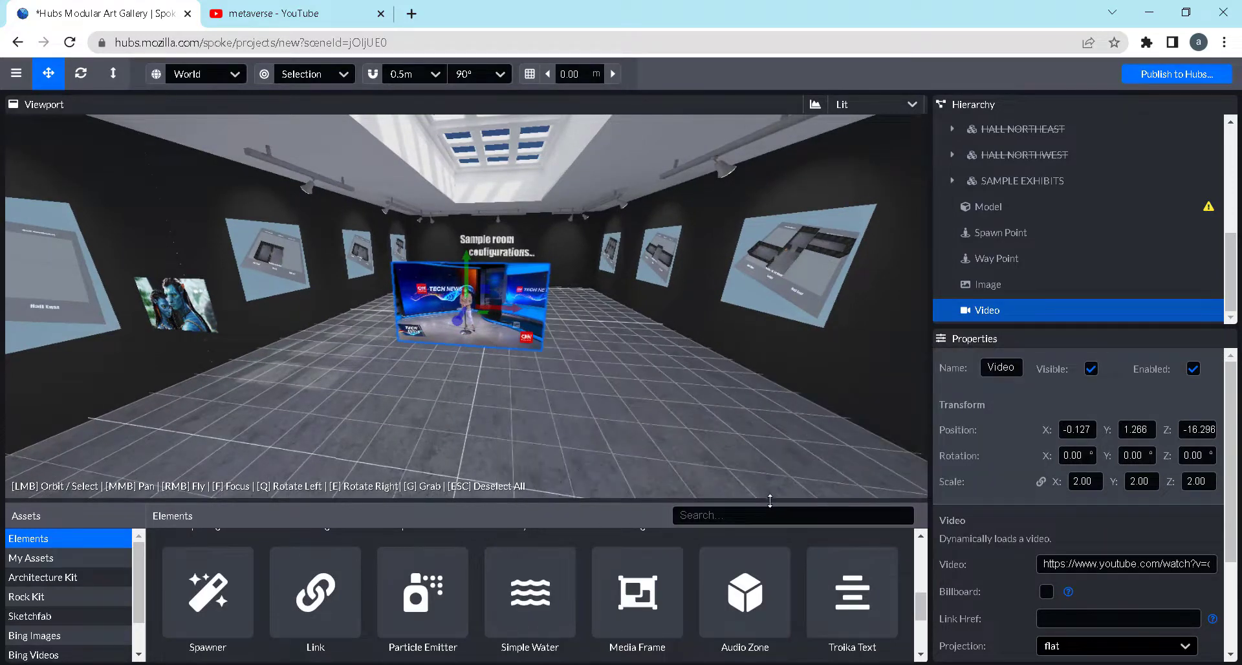
{"action": "left_click_drag", "start_coordinate": [770, 501], "coordinate": [770, 380]}
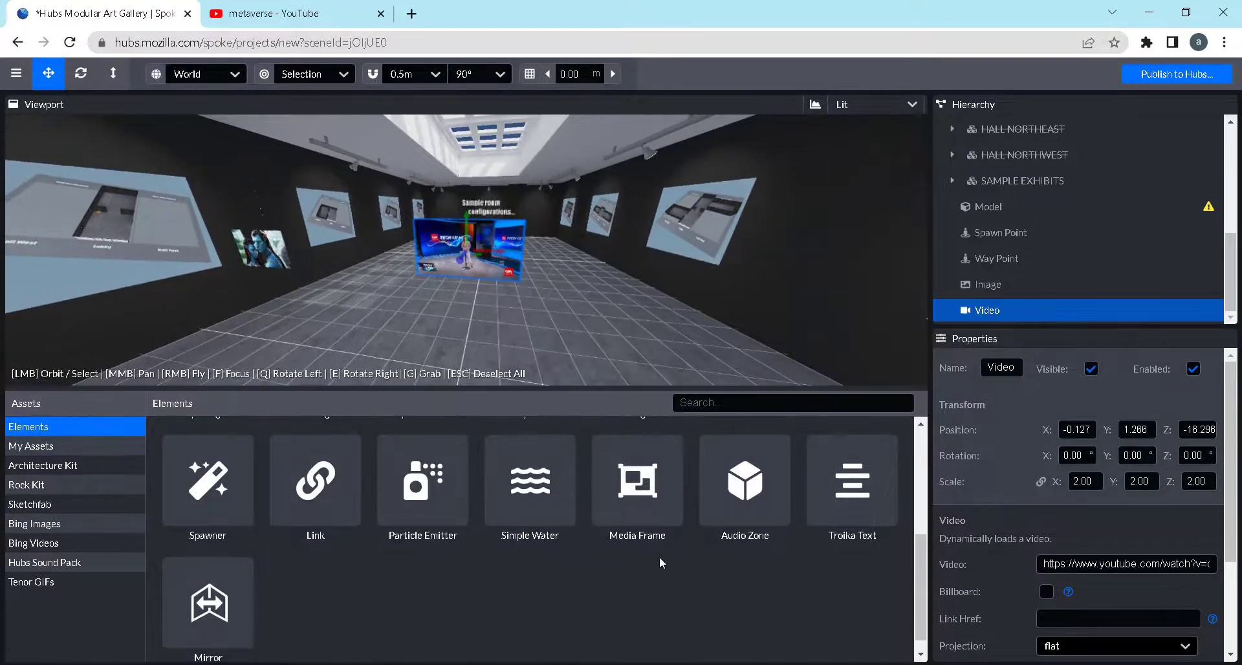
{"action": "scroll", "coordinate": [660, 557], "scroll_direction": "up", "scroll_amount": 2}
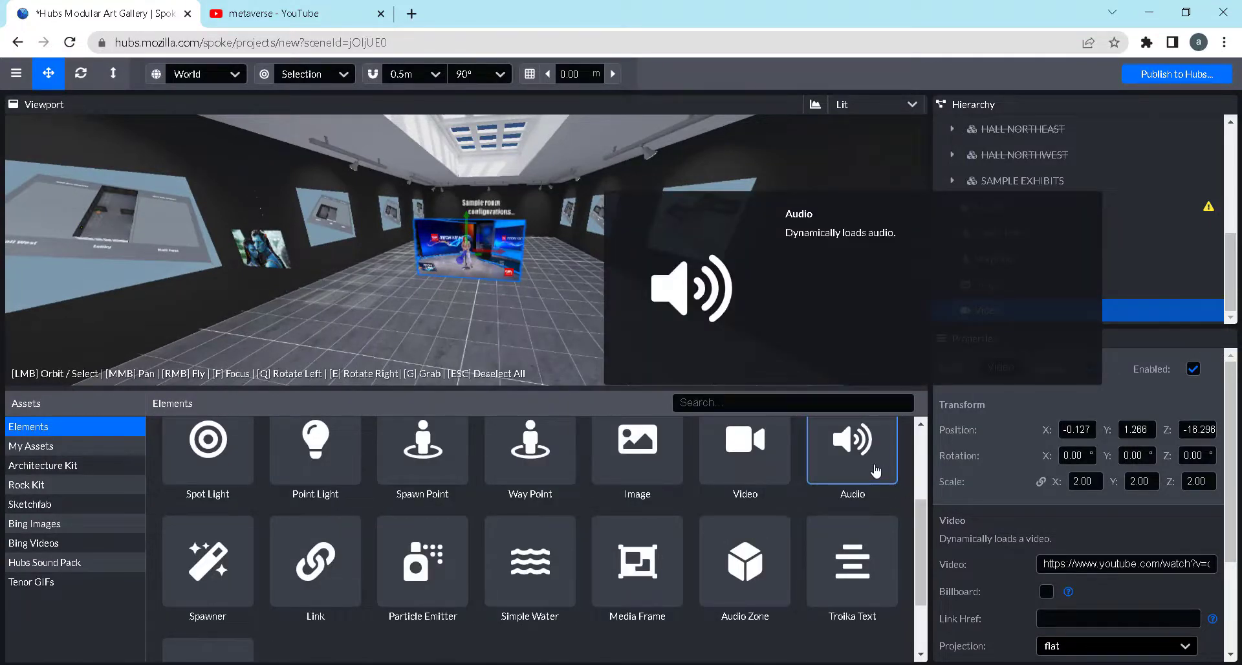
{"action": "left_click", "coordinate": [875, 471]}
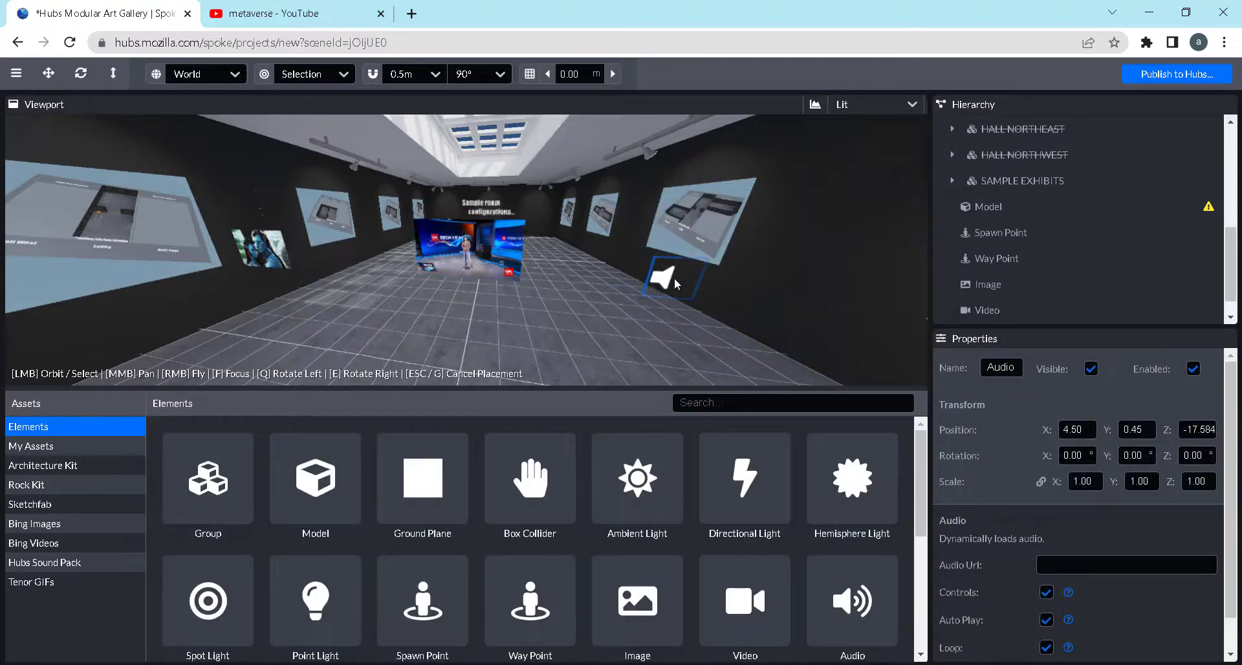
{"action": "left_click", "coordinate": [674, 277]}
Move the Audio element beside the wall to X 3.768, Y 0.842, Z -17.217
{"action": "left_click_drag", "start_coordinate": [682, 310], "coordinate": [650, 312]}
{"action": "scroll", "coordinate": [651, 312], "scroll_direction": "down", "scroll_amount": 3}
{"action": "left_click_drag", "start_coordinate": [763, 292], "coordinate": [726, 295]}
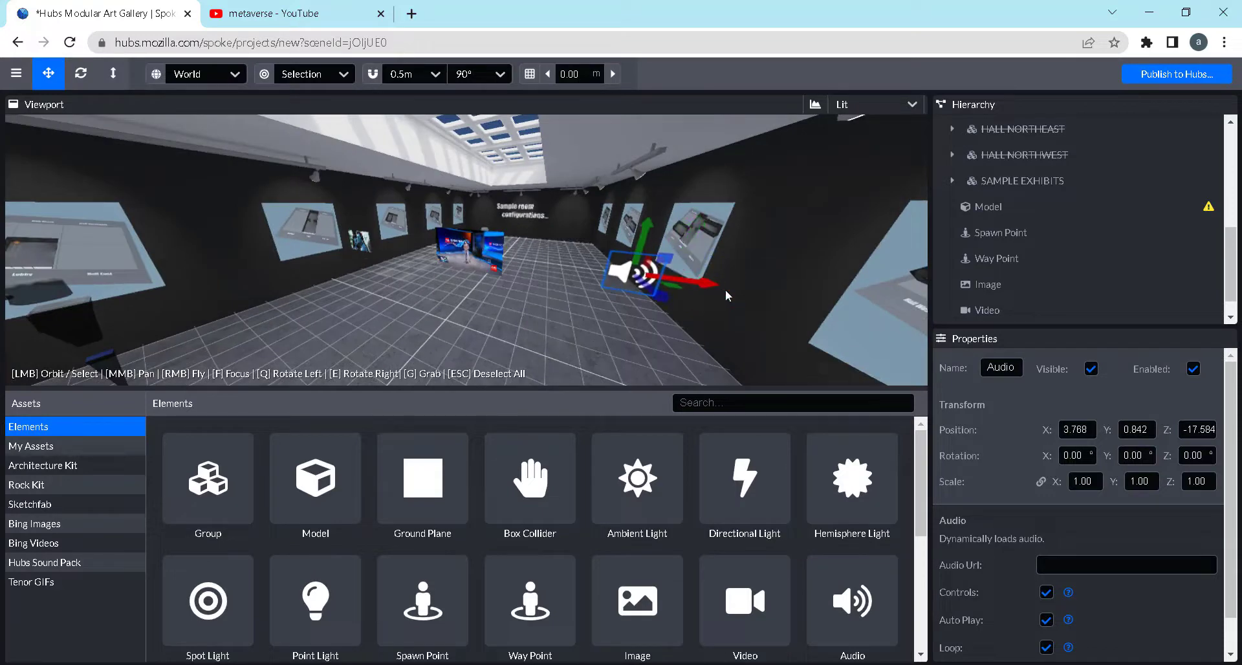
{"action": "scroll", "coordinate": [649, 347], "scroll_direction": "down", "scroll_amount": 3}
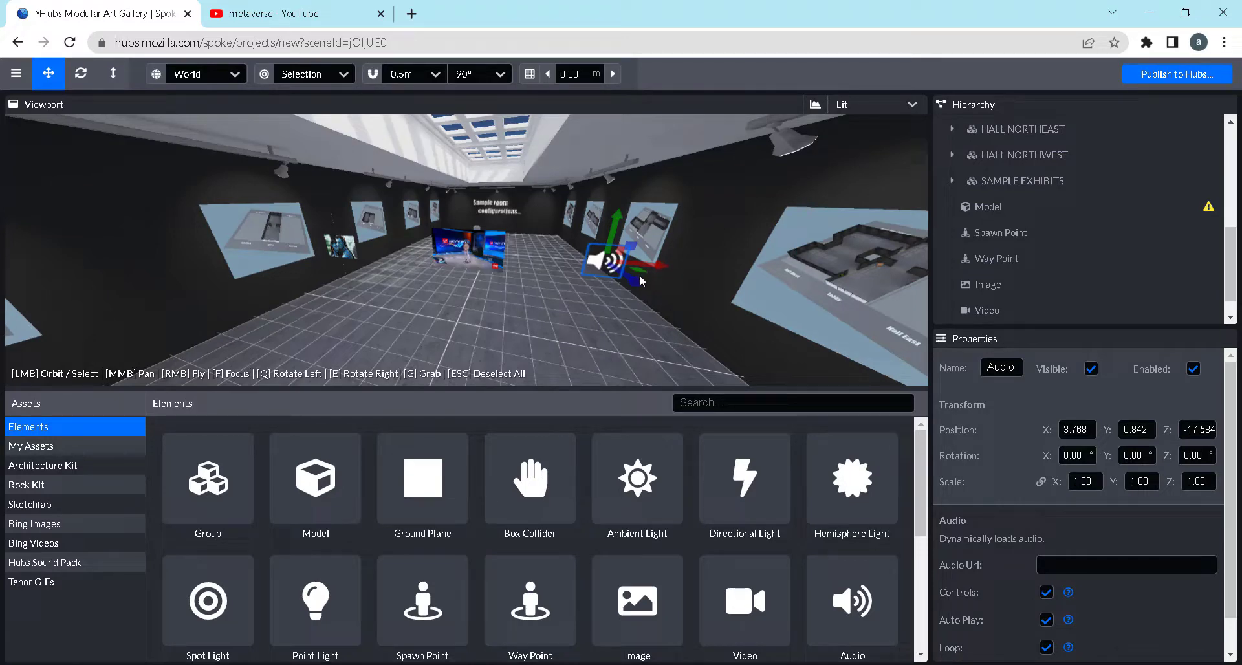
{"action": "left_click_drag", "start_coordinate": [638, 286], "coordinate": [647, 295]}
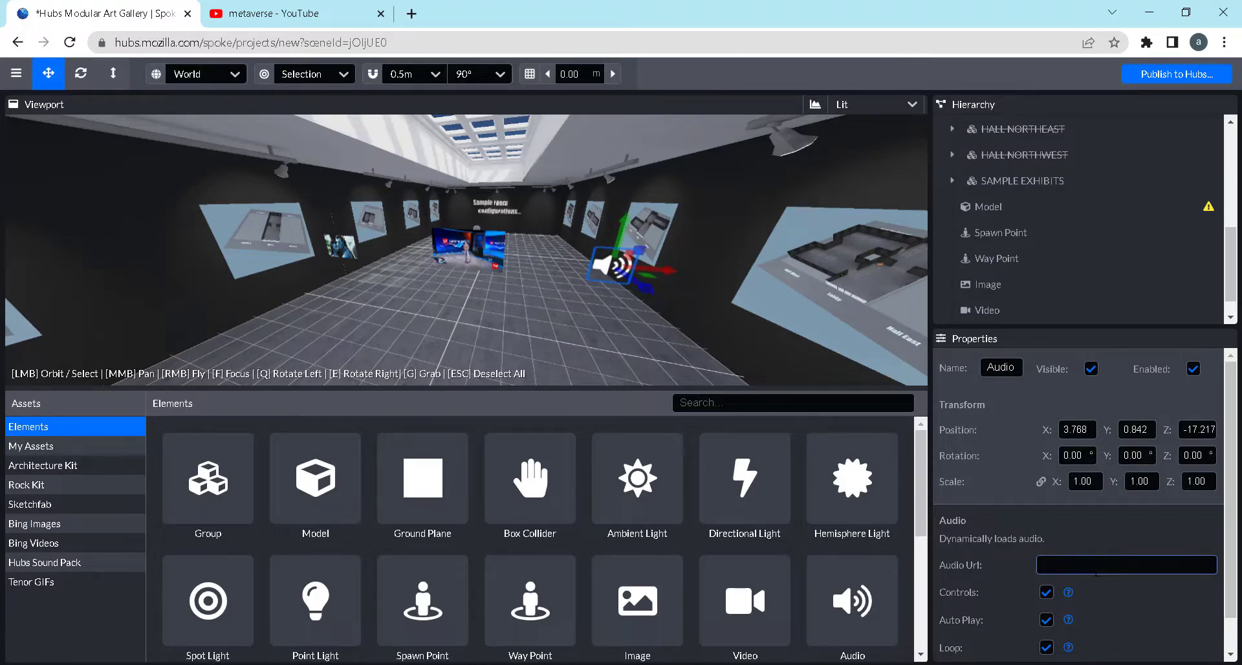
Examine the Audio element's URL, playback and override settings
{"action": "left_click", "coordinate": [1091, 557]}
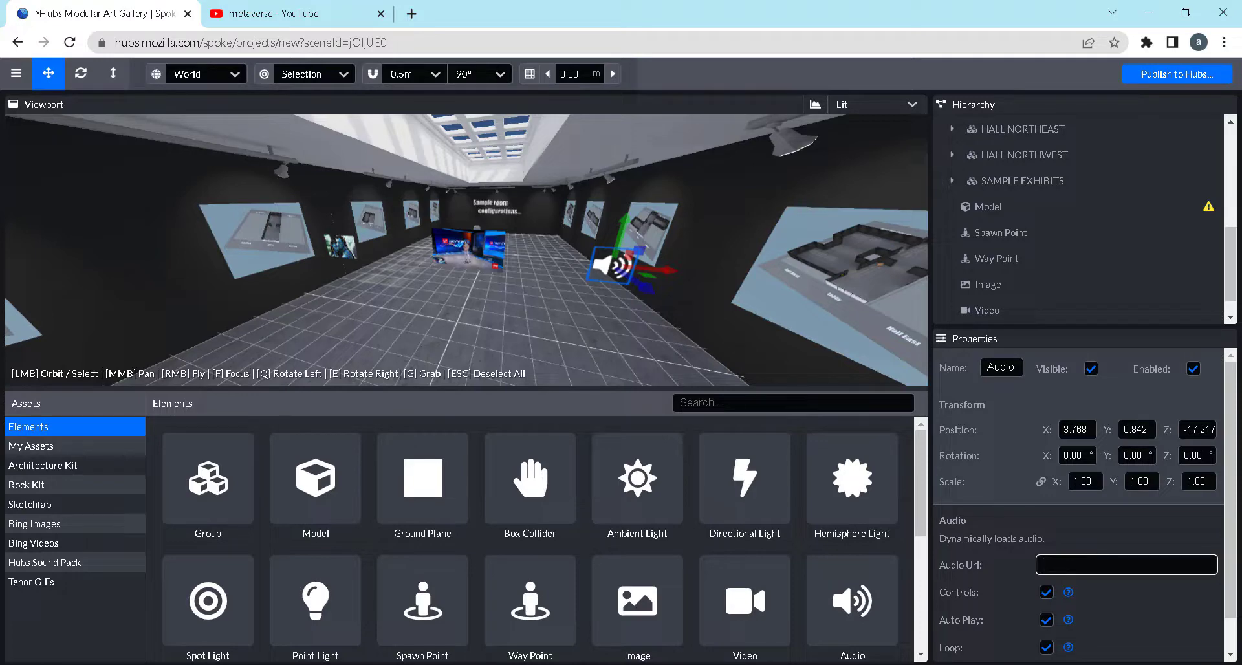
{"action": "scroll", "coordinate": [1011, 571], "scroll_direction": "down", "scroll_amount": 1}
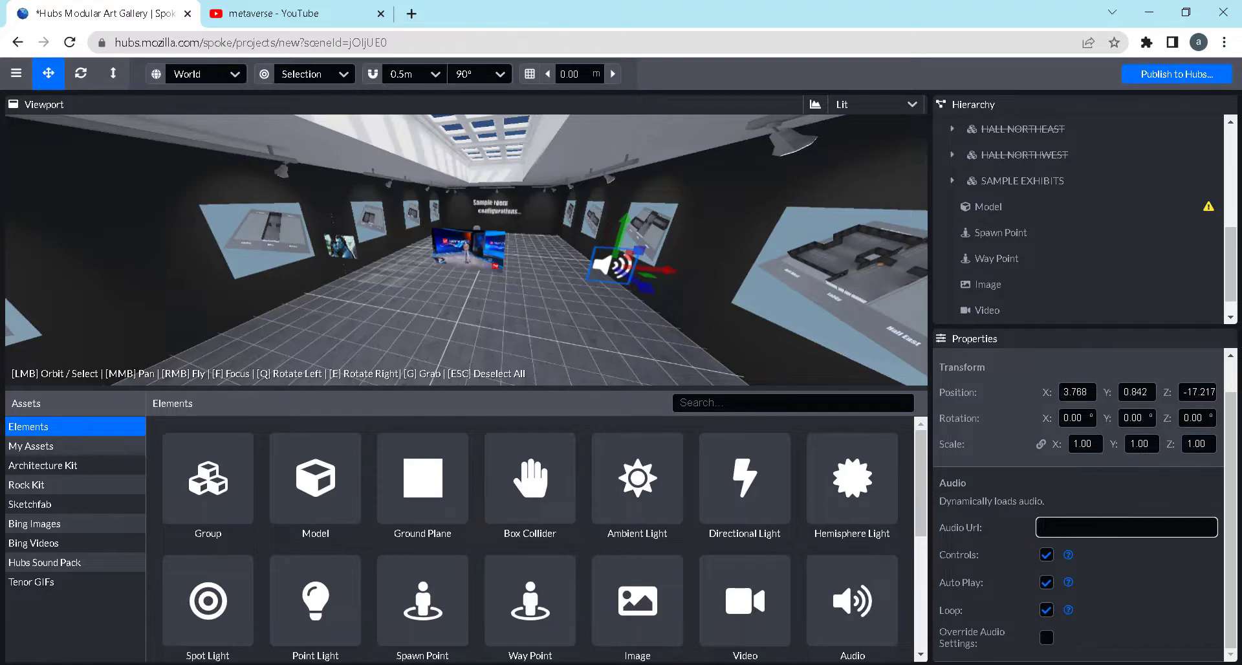
{"action": "left_click_drag", "start_coordinate": [519, 308], "coordinate": [524, 308]}
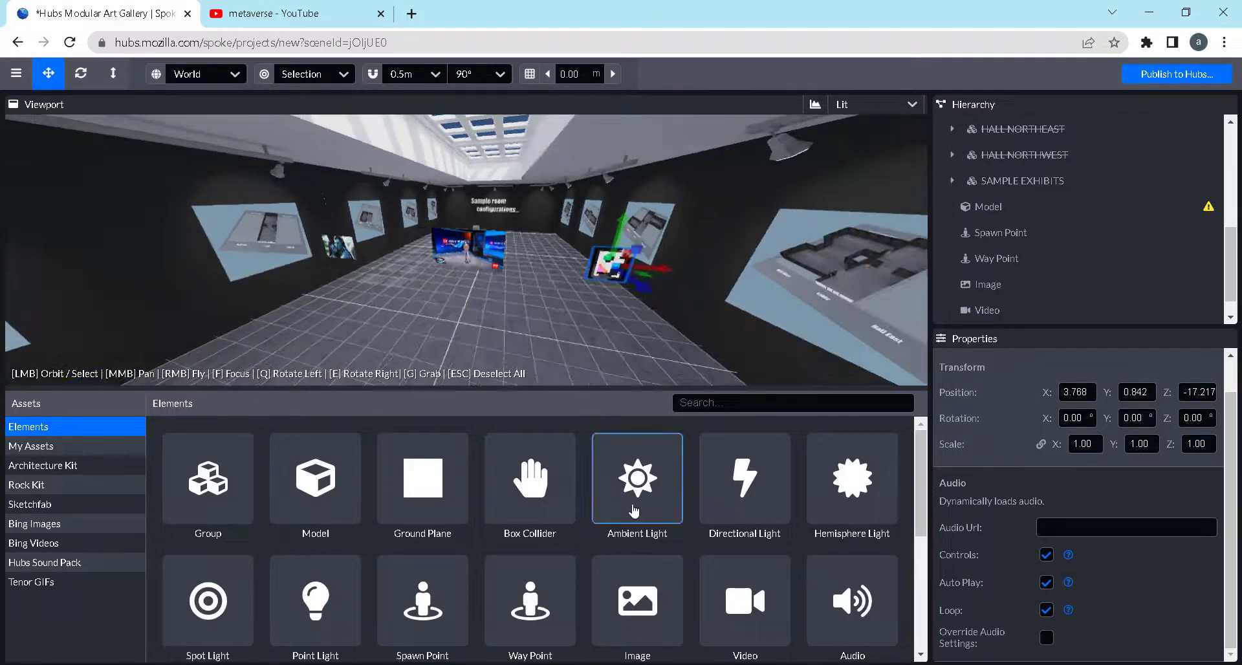
Place a Spawner element on the hall floor near the Avatar image at X -2.783, Z -13.987
{"action": "scroll", "coordinate": [632, 507], "scroll_direction": "down", "scroll_amount": 2}
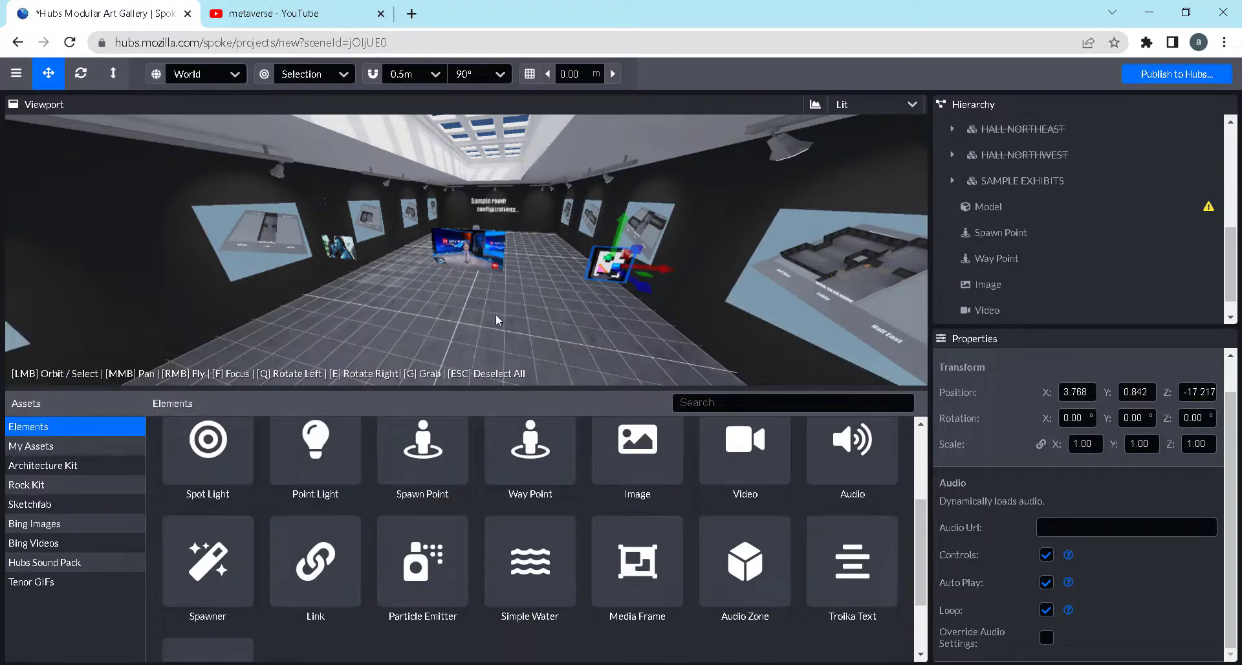
{"action": "left_click_drag", "start_coordinate": [496, 315], "coordinate": [438, 315]}
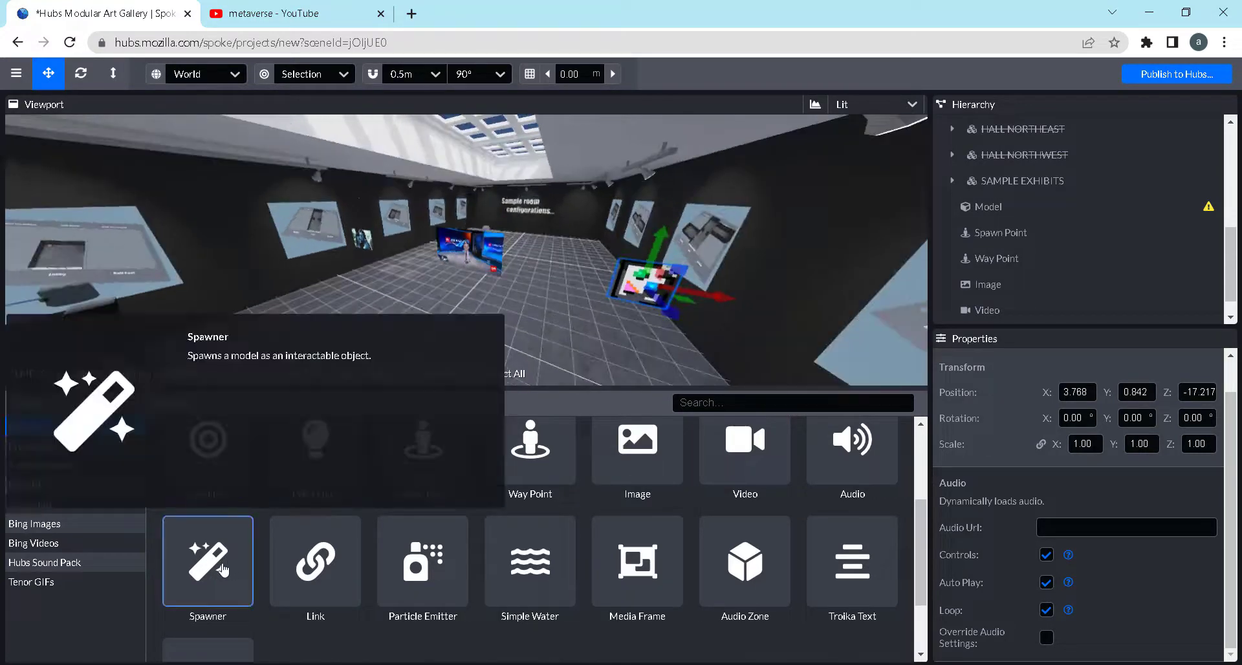
{"action": "left_click", "coordinate": [221, 569]}
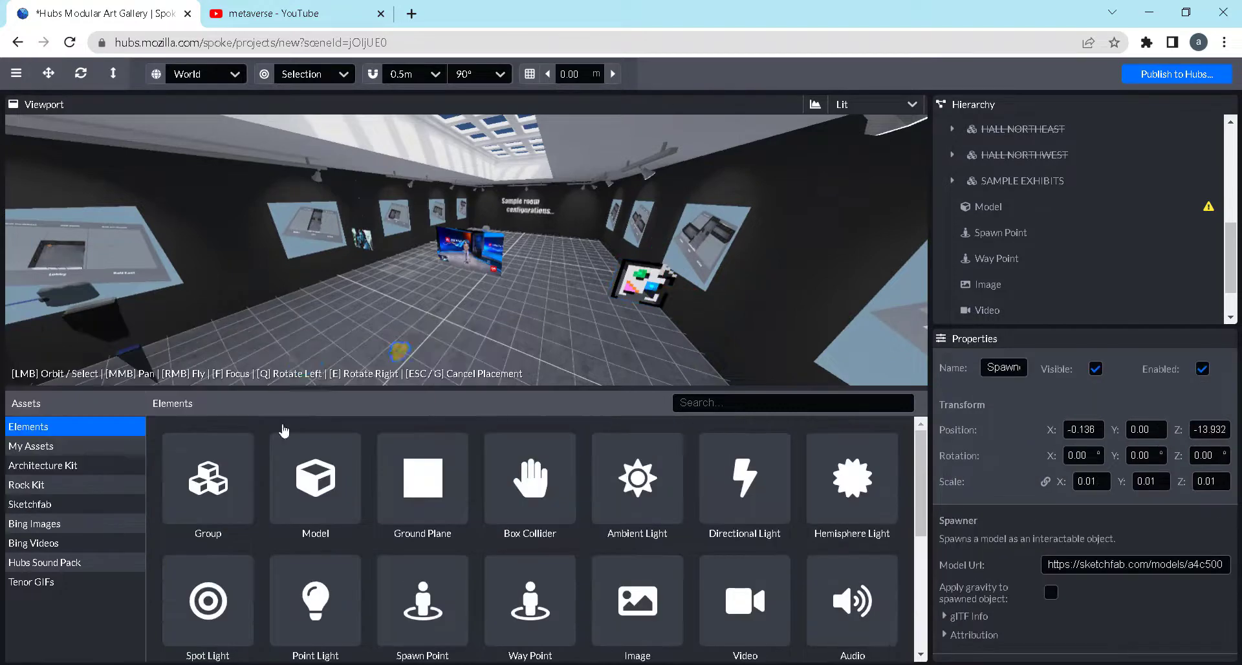
{"action": "left_click", "coordinate": [330, 307]}
{"action": "scroll", "coordinate": [343, 289], "scroll_direction": "up", "scroll_amount": 3}
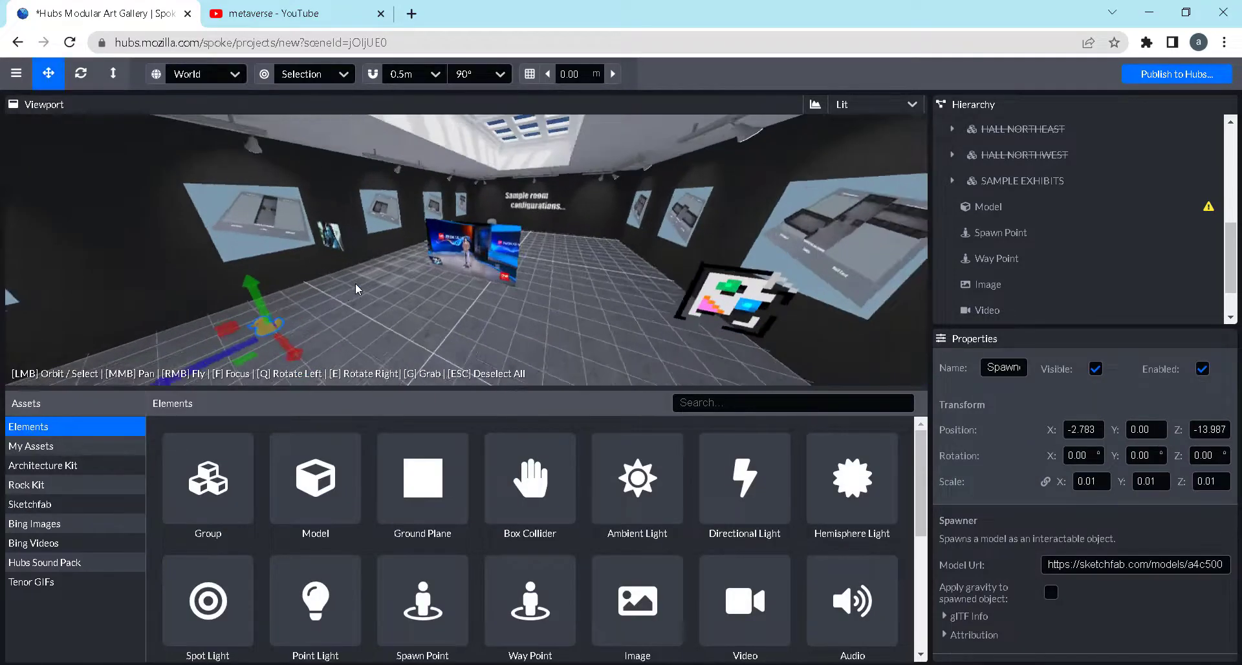
Raise the Spawner element slightly above the floor to Y 0.154
{"action": "left_click_drag", "start_coordinate": [345, 306], "coordinate": [318, 291]}
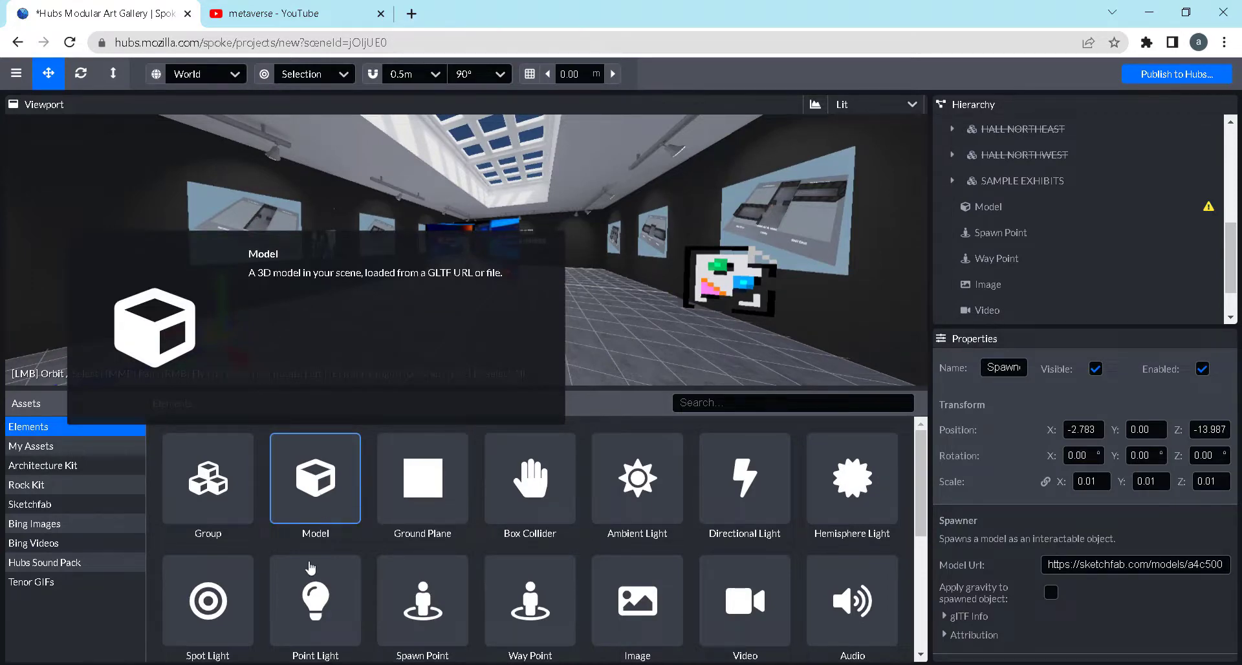
{"action": "left_click_drag", "start_coordinate": [226, 285], "coordinate": [227, 266]}
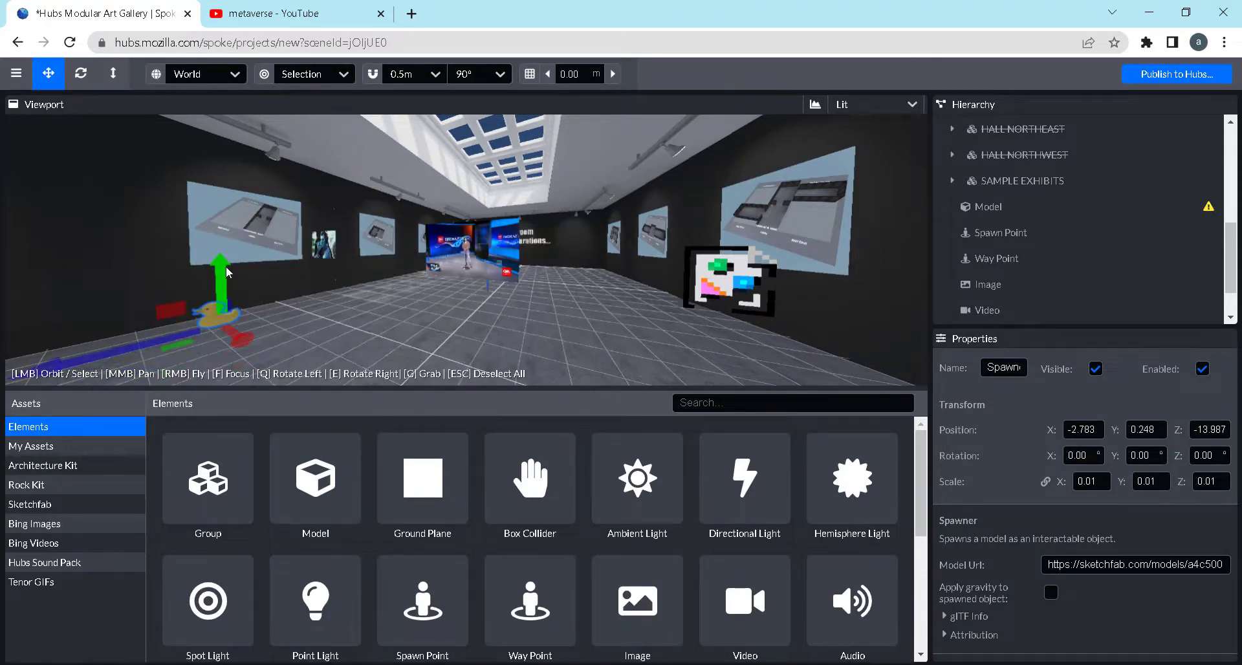
{"action": "mouse_move", "coordinate": [292, 300]}
{"action": "left_mouse_down"}
{"action": "mouse_move", "coordinate": [312, 312]}
{"action": "mouse_move", "coordinate": [286, 313]}
{"action": "left_mouse_up"}
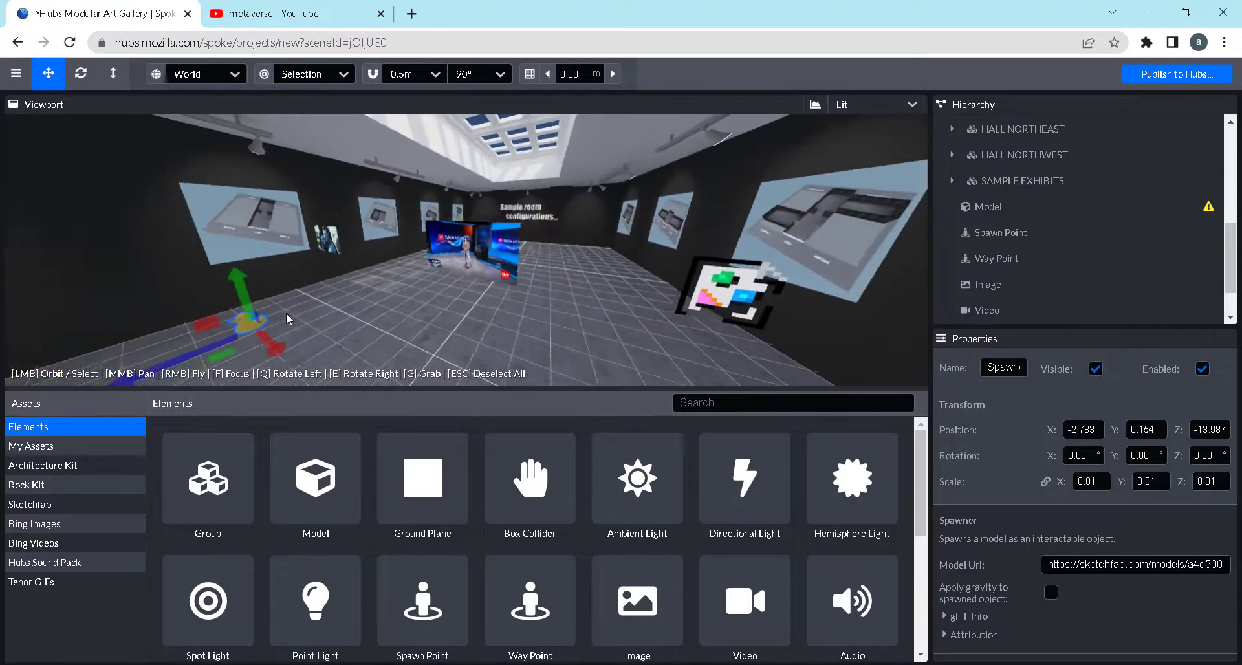
{"action": "left_click", "coordinate": [242, 328]}
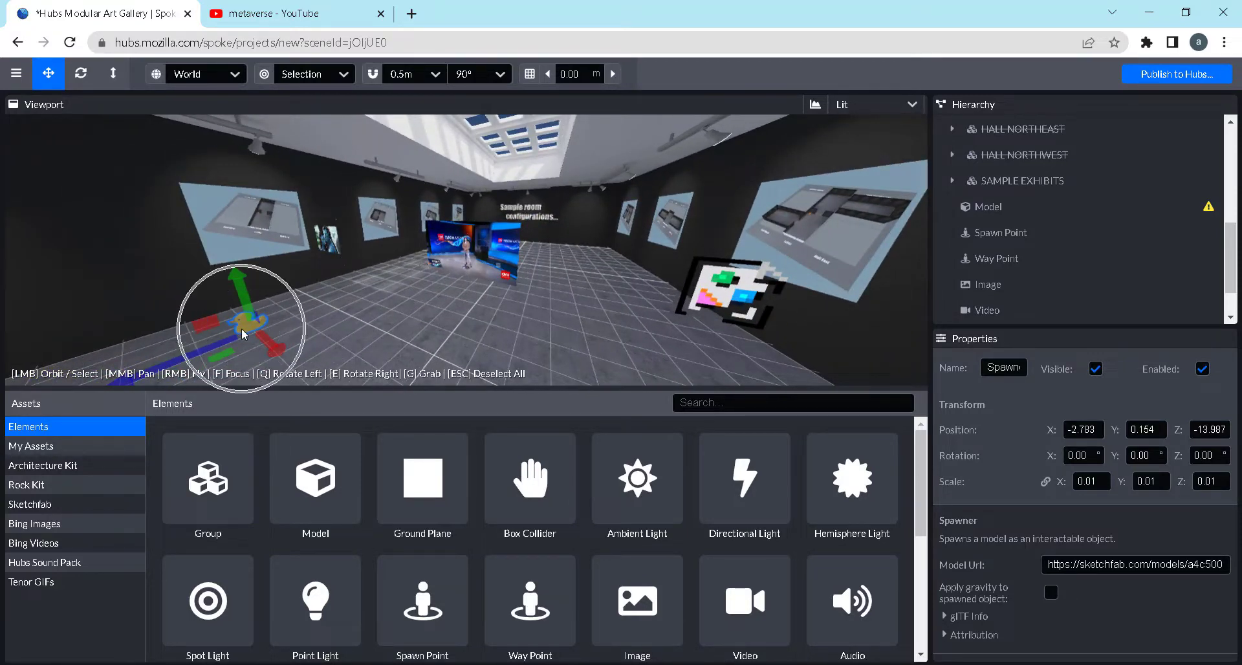
Place a Link element beside the Audio element at X 1.701, Z -16.304 and raise it to Y 0.978
{"action": "scroll", "coordinate": [311, 569], "scroll_direction": "down", "scroll_amount": 5}
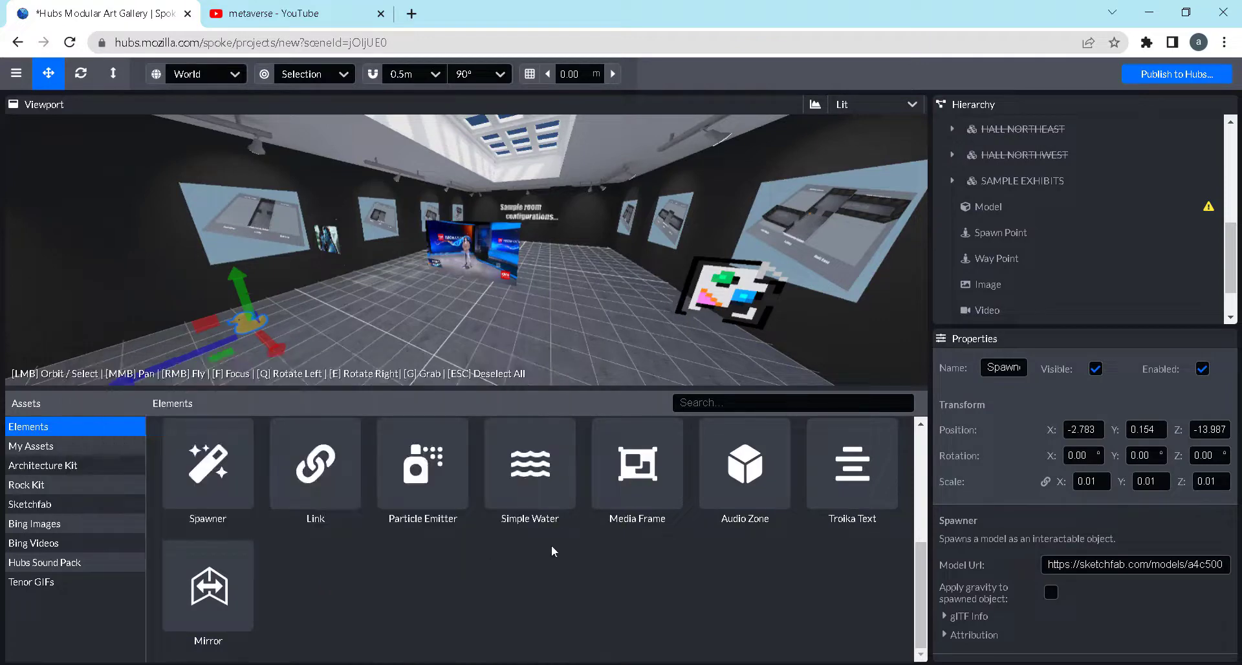
{"action": "scroll", "coordinate": [583, 325], "scroll_direction": "down", "scroll_amount": 2}
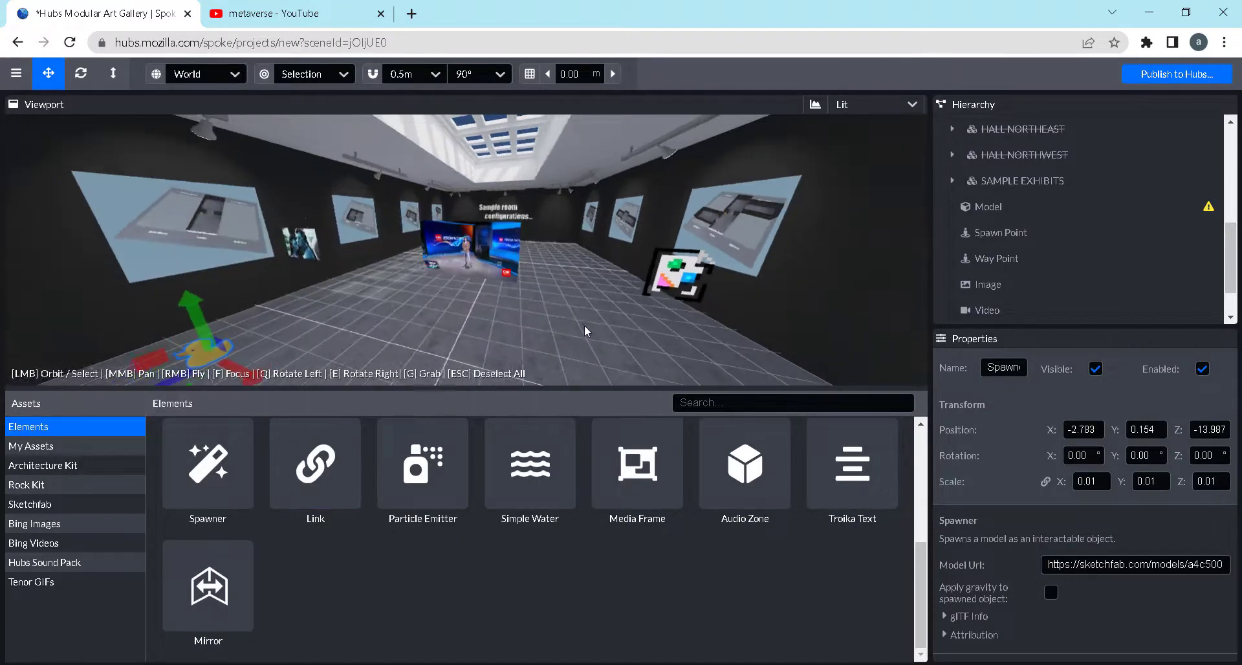
{"action": "scroll", "coordinate": [583, 327], "scroll_direction": "up", "scroll_amount": 1}
{"action": "left_click_drag", "start_coordinate": [584, 328], "coordinate": [556, 330]}
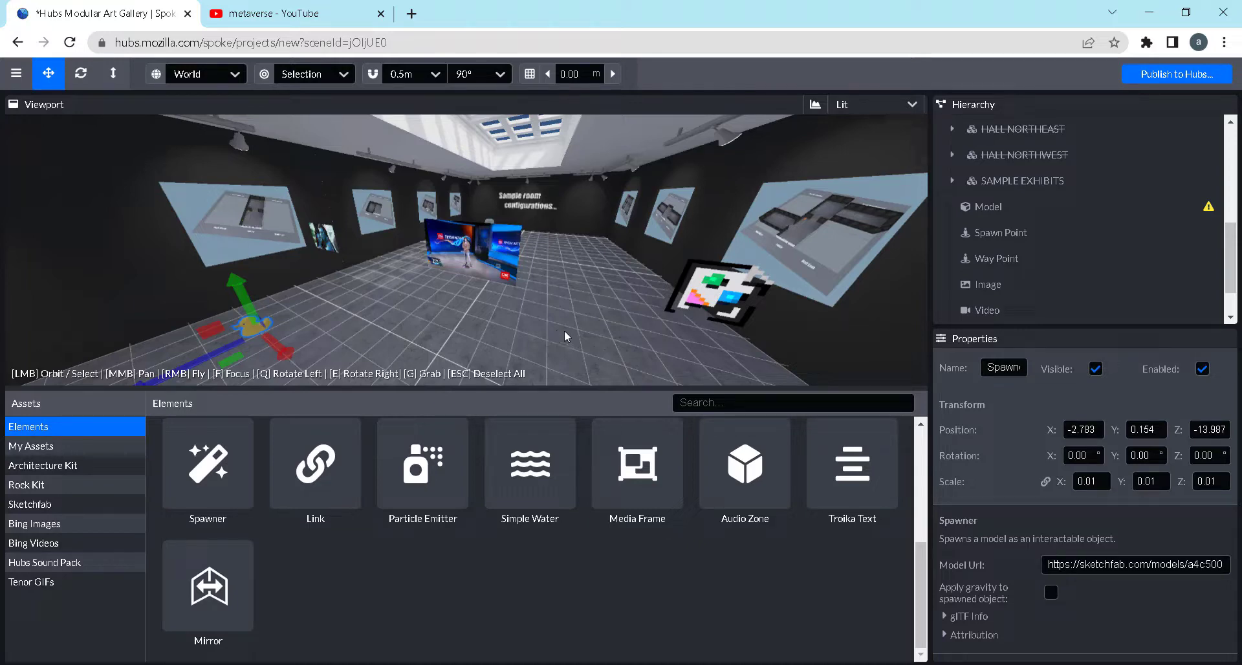
{"action": "left_click", "coordinate": [353, 489]}
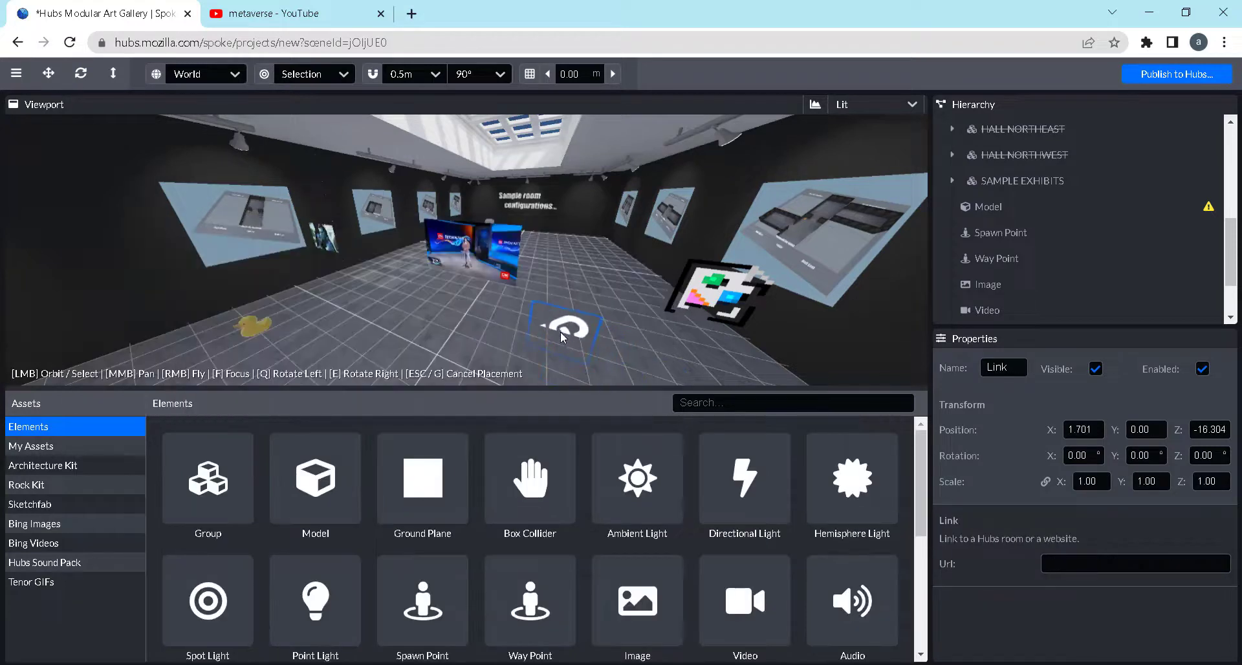
{"action": "left_click", "coordinate": [562, 336]}
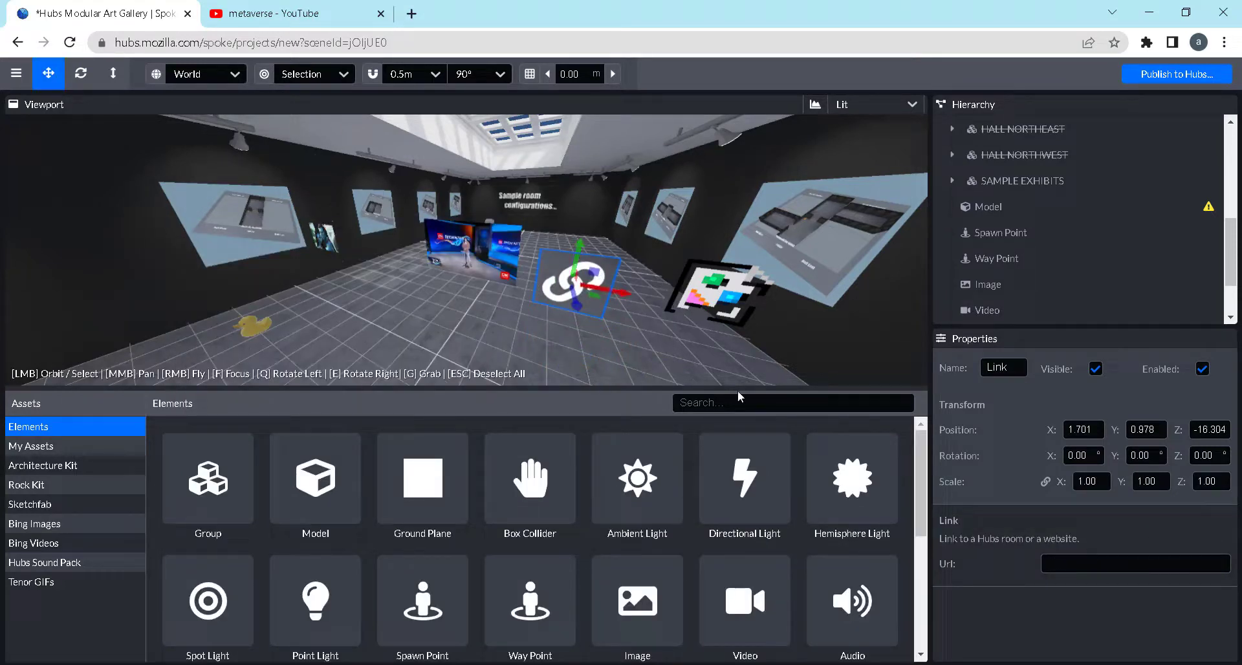
Open Tokopedia in a new browser tab and go to its Tas Selempang Pria category
{"action": "left_click", "coordinate": [1053, 560]}
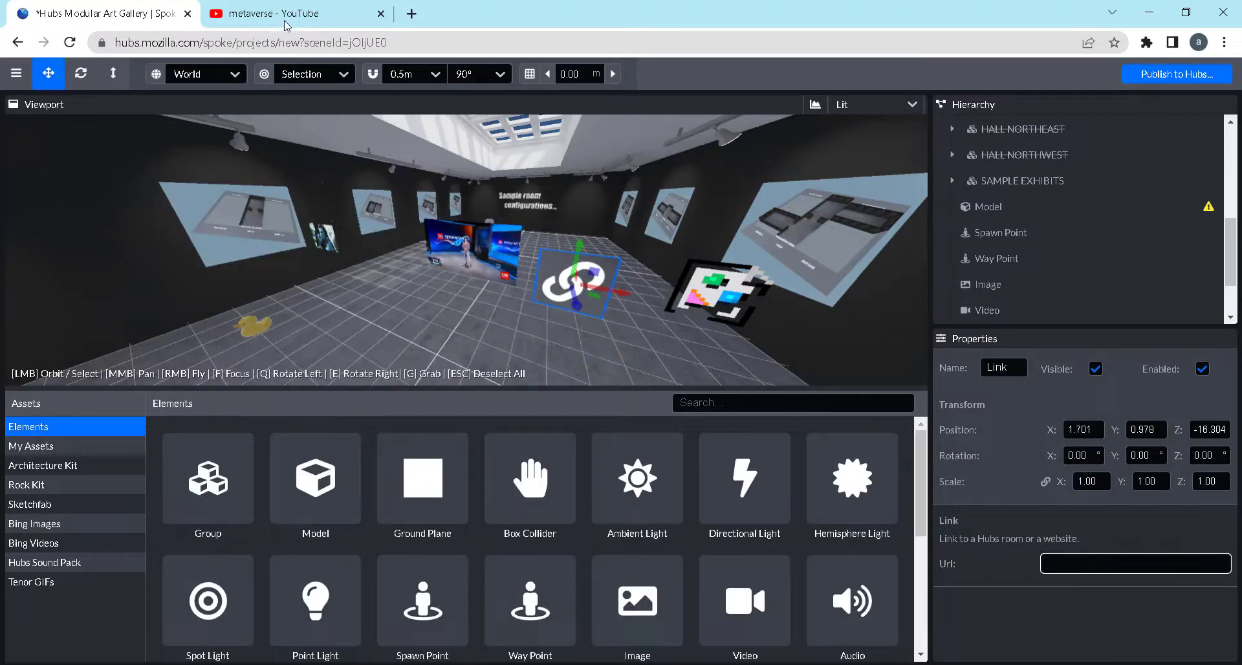
{"action": "left_click", "coordinate": [285, 25]}
{"action": "left_click", "coordinate": [411, 14]}
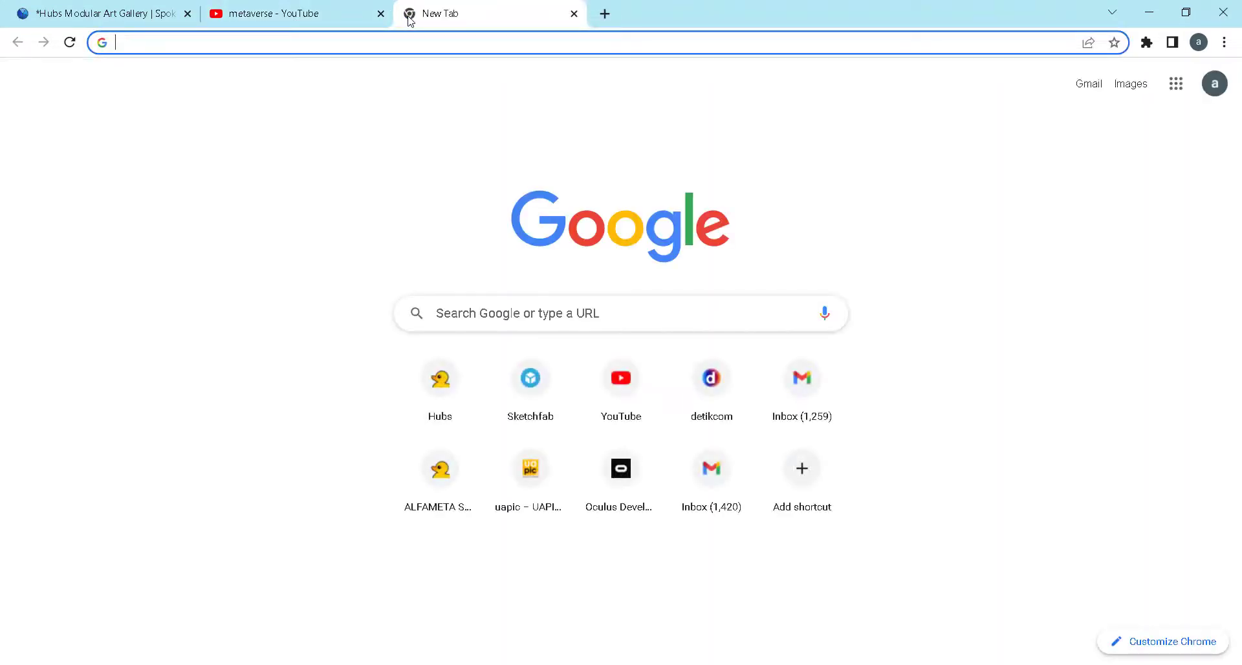
{"action": "type", "text": "tokopedia"}
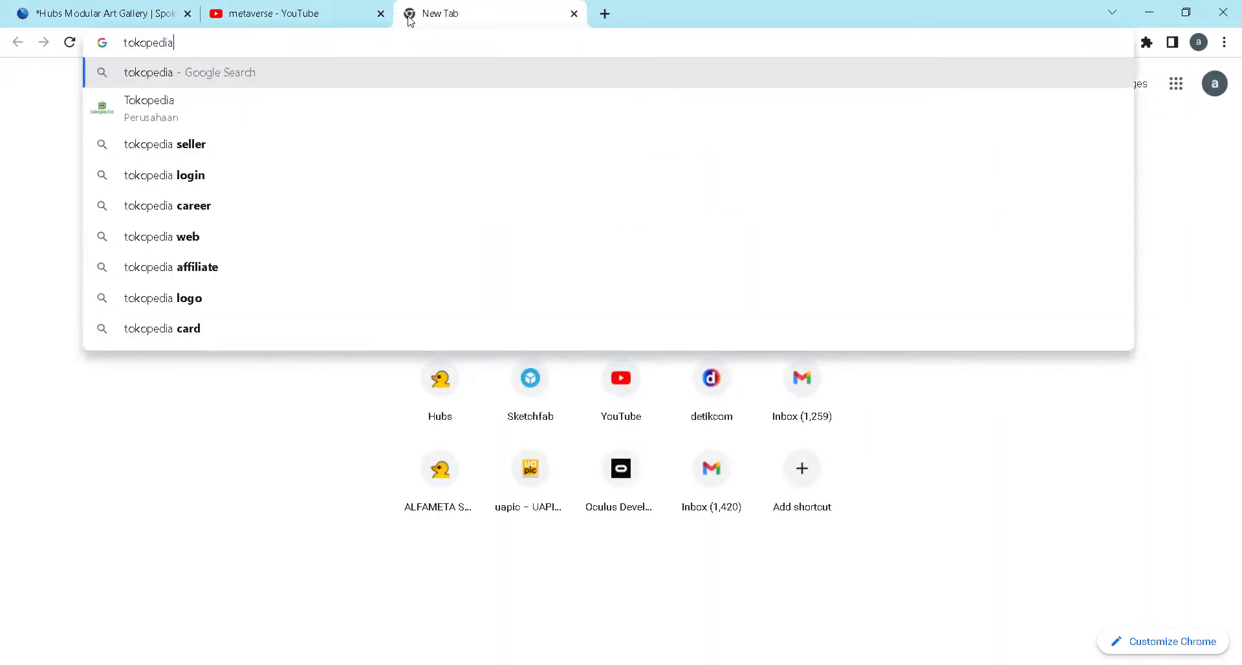
{"action": "key", "text": "ctrl+Return"}
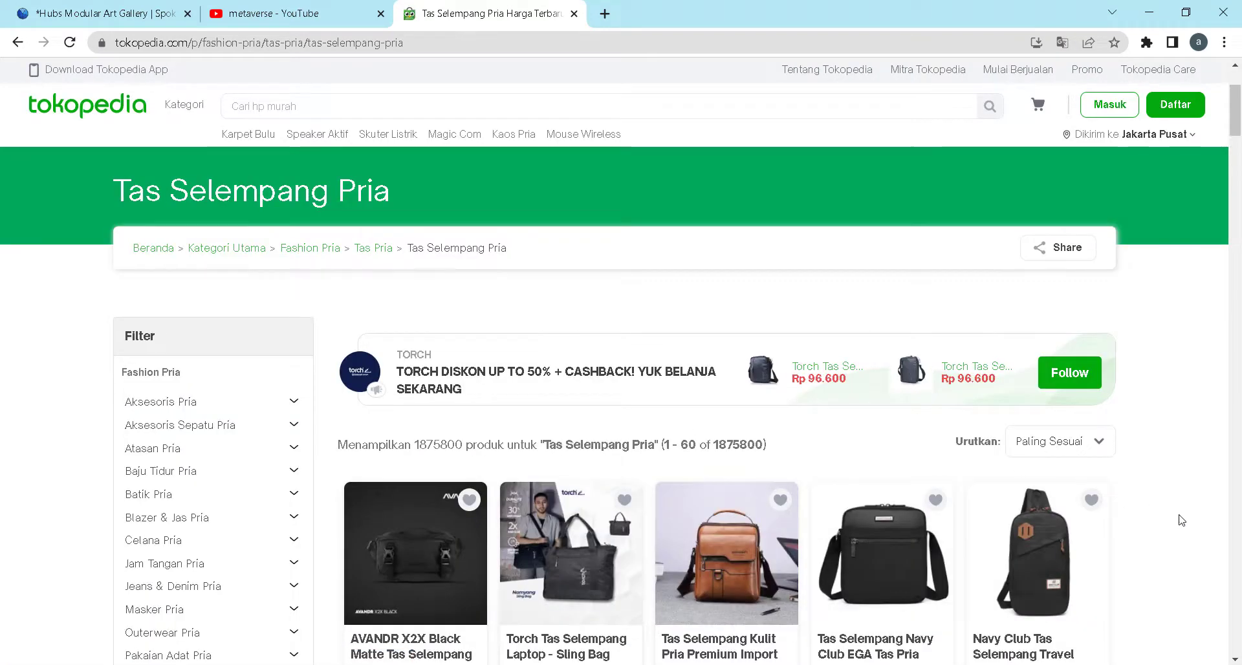
Open the product page of the black ANT PROJECT Tas Selempang messenger bag
{"action": "scroll", "coordinate": [1180, 521], "scroll_direction": "down", "scroll_amount": 5}
{"action": "scroll", "coordinate": [1185, 527], "scroll_direction": "down", "scroll_amount": 4}
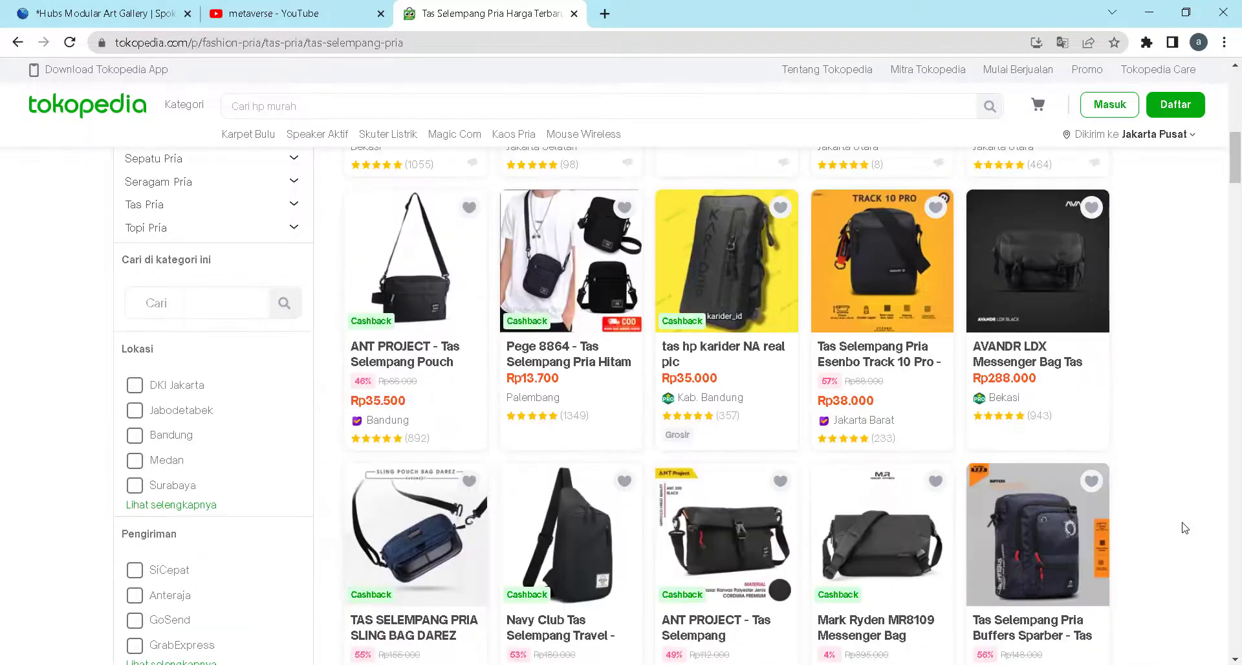
{"action": "scroll", "coordinate": [1185, 527], "scroll_direction": "down", "scroll_amount": 3}
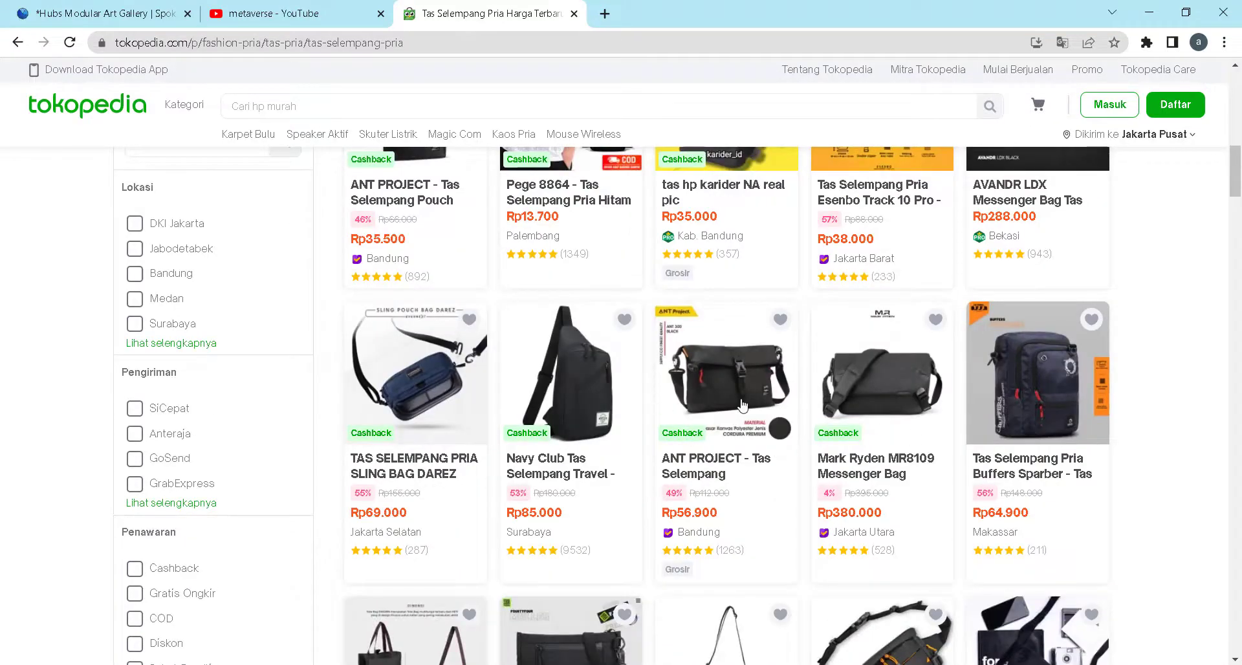
{"action": "left_click", "coordinate": [709, 420]}
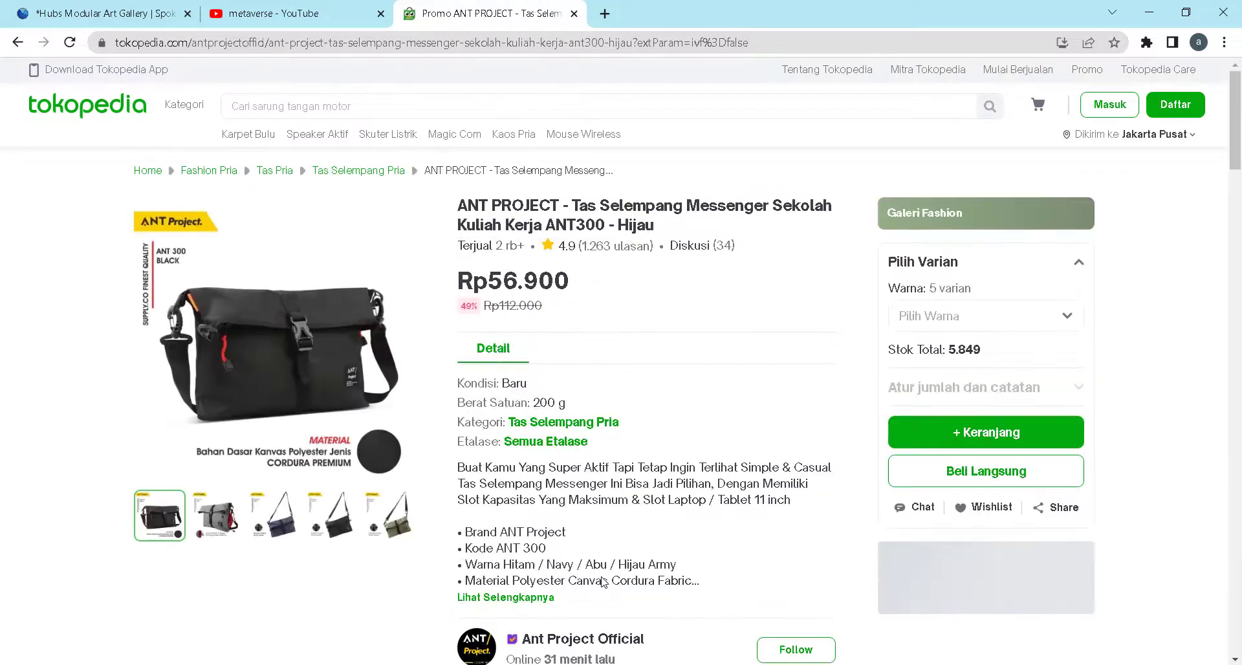
Copy the product page's address and paste it as the Link element's URL in the Spoke scene
{"action": "left_click", "coordinate": [437, 42]}
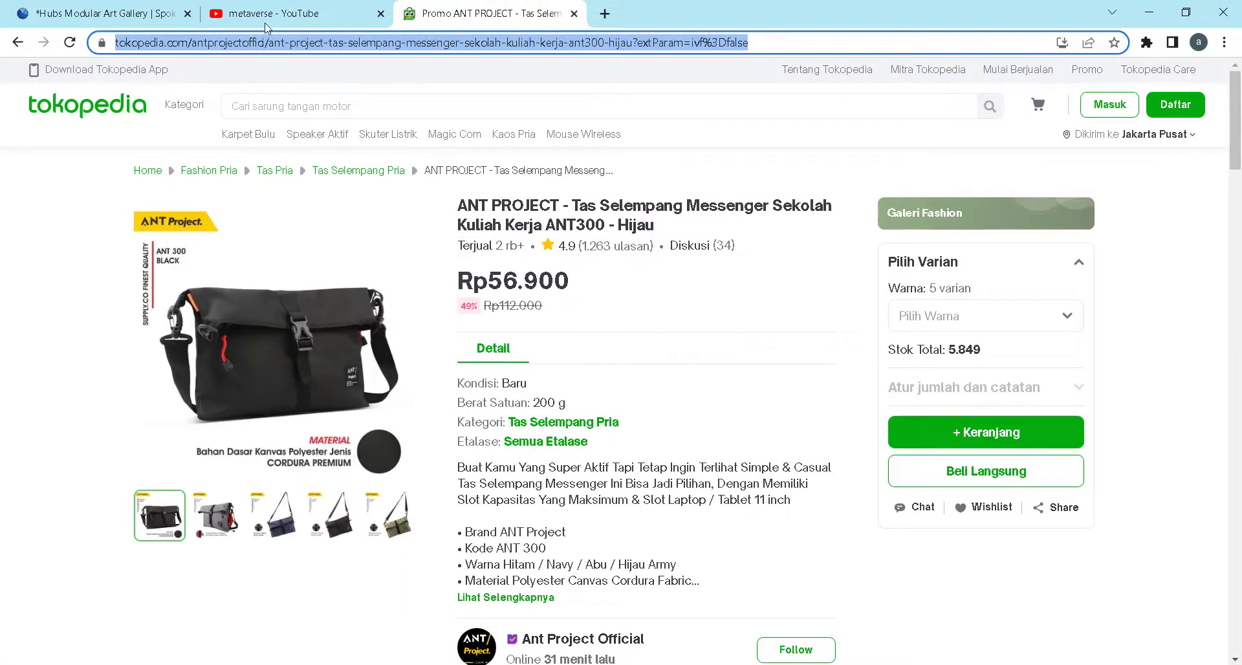
{"action": "left_click", "coordinate": [104, 19]}
{"action": "key", "text": "ctrl+v"}
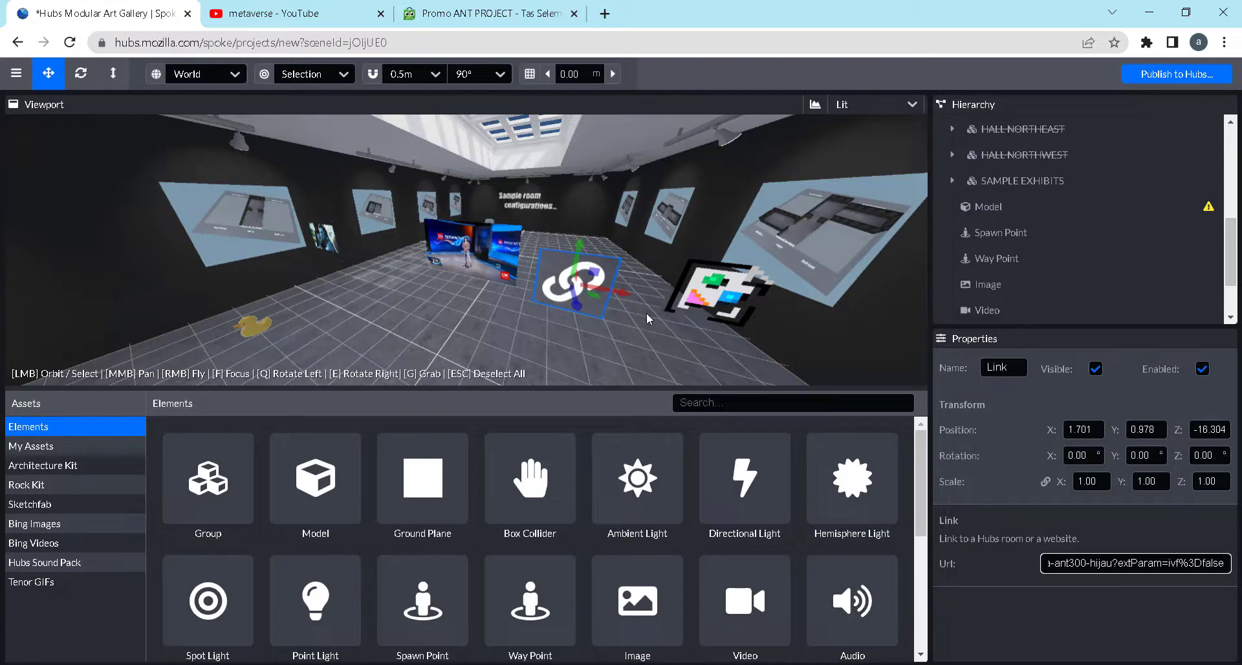
{"action": "left_click", "coordinate": [1007, 625]}
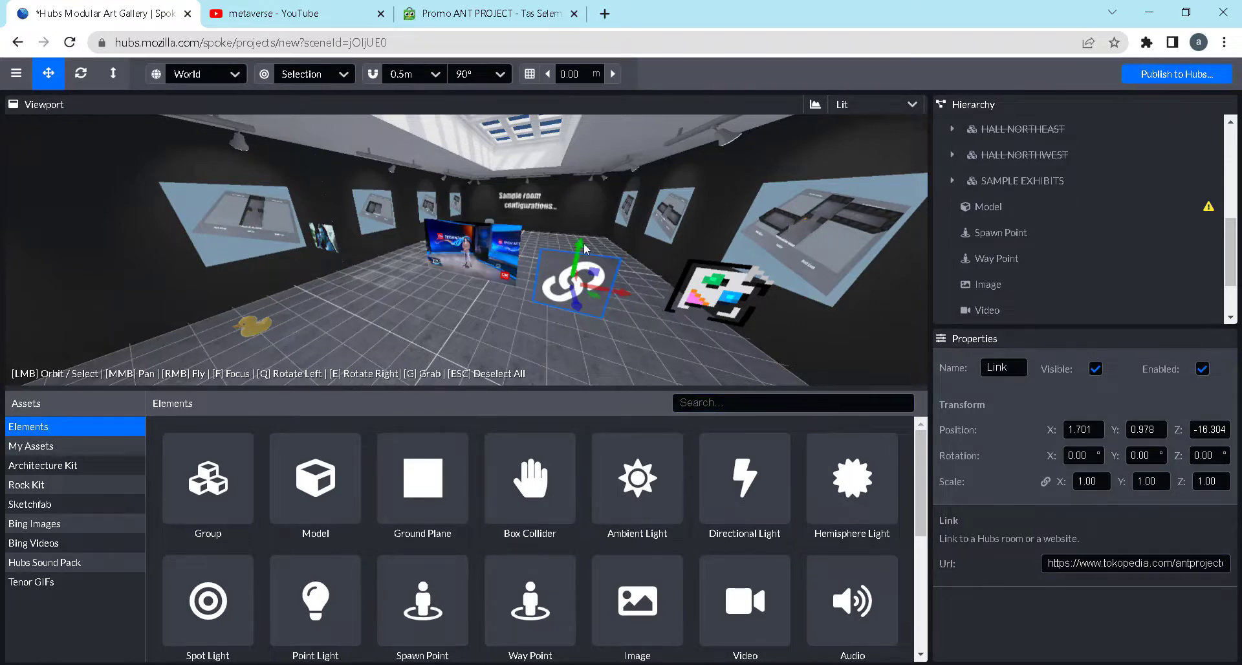
Move the Link element to X 1.966, Y 1.205 and review the product page it points to
{"action": "mouse_move", "coordinate": [578, 241]}
{"action": "left_mouse_down"}
{"action": "mouse_move", "coordinate": [562, 236]}
{"action": "mouse_move", "coordinate": [579, 243]}
{"action": "mouse_move", "coordinate": [581, 230]}
{"action": "left_mouse_up"}
{"action": "left_click_drag", "start_coordinate": [615, 271], "coordinate": [640, 272]}
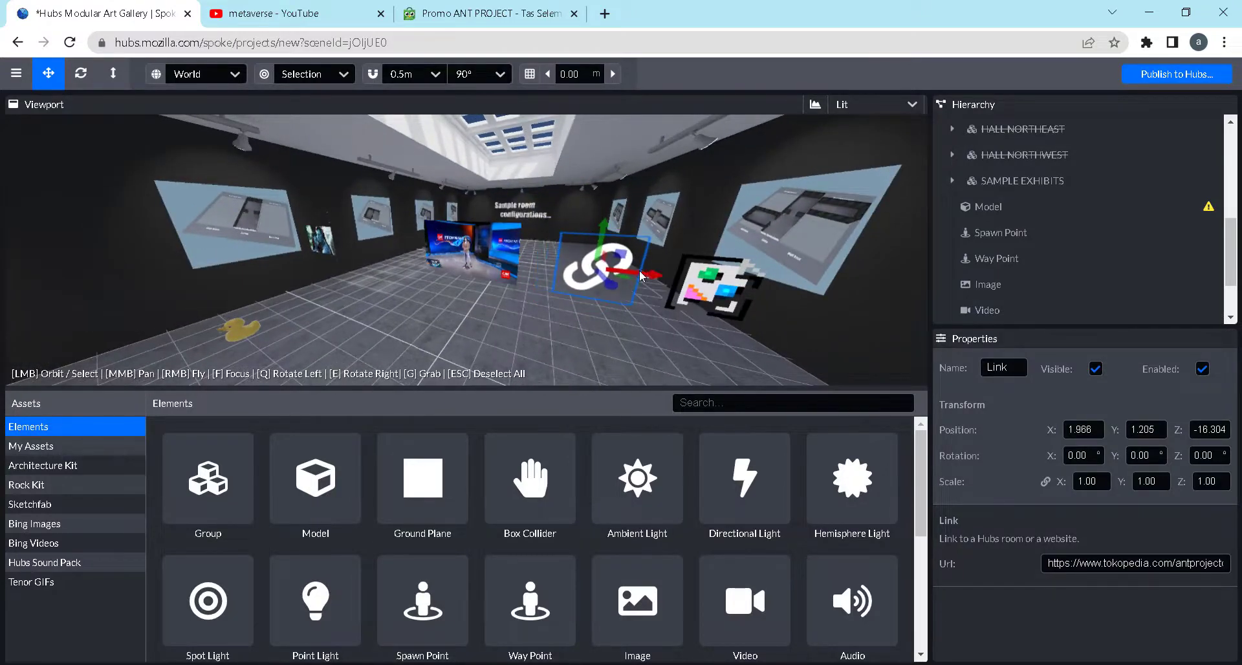
{"action": "left_click", "coordinate": [517, 18]}
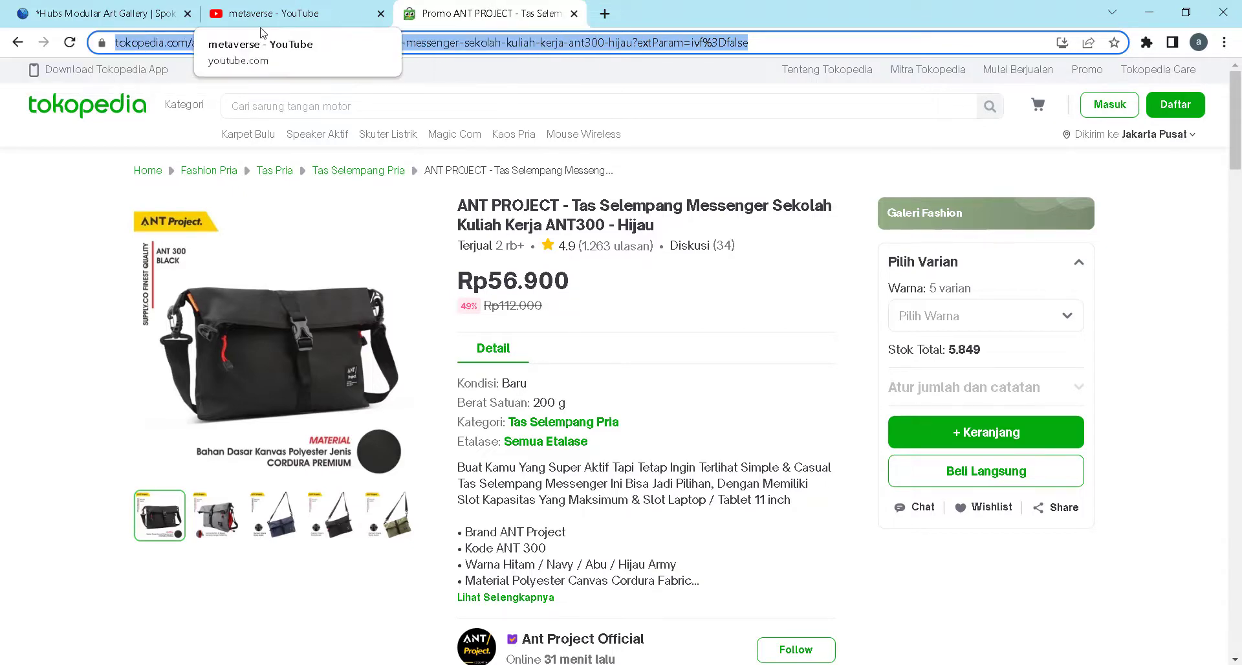
{"action": "left_click", "coordinate": [103, 13]}
Place a Particle Emitter in front of the Video element at X 0.471, Y 1.475, Z -15.584 and examine its particle settings
{"action": "left_click", "coordinate": [505, 300]}
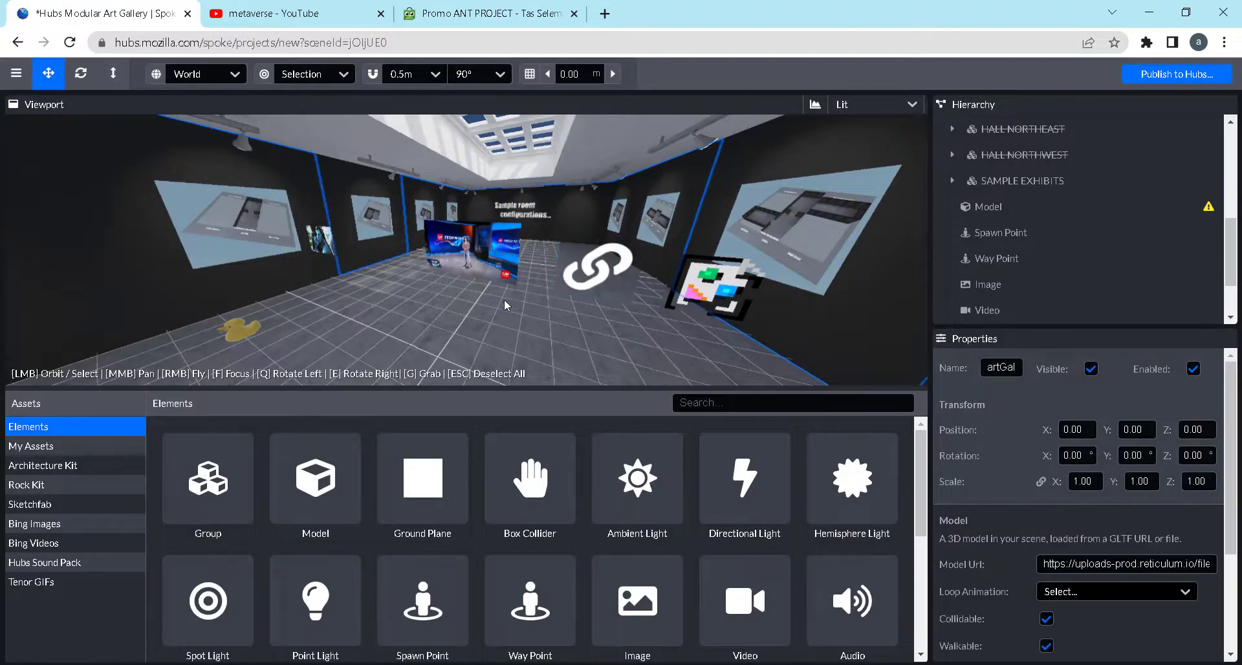
{"action": "scroll", "coordinate": [388, 569], "scroll_direction": "down", "scroll_amount": 3}
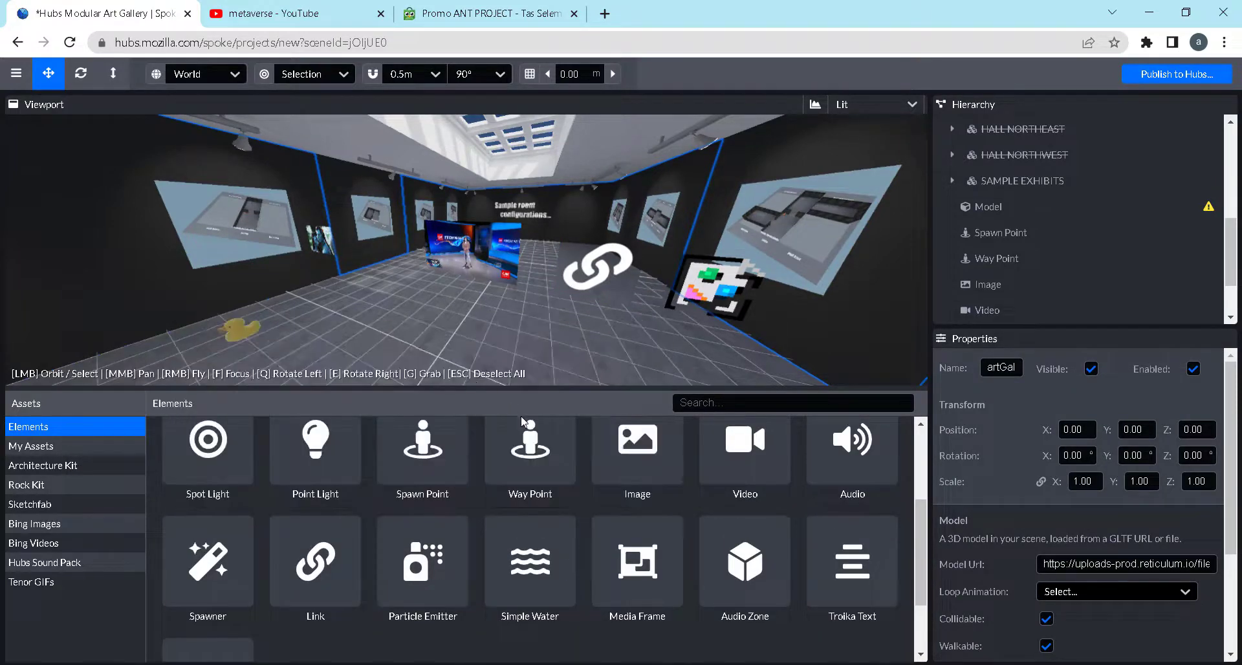
{"action": "left_click_drag", "start_coordinate": [444, 570], "coordinate": [467, 213]}
{"action": "scroll", "coordinate": [534, 544], "scroll_direction": "down", "scroll_amount": 3}
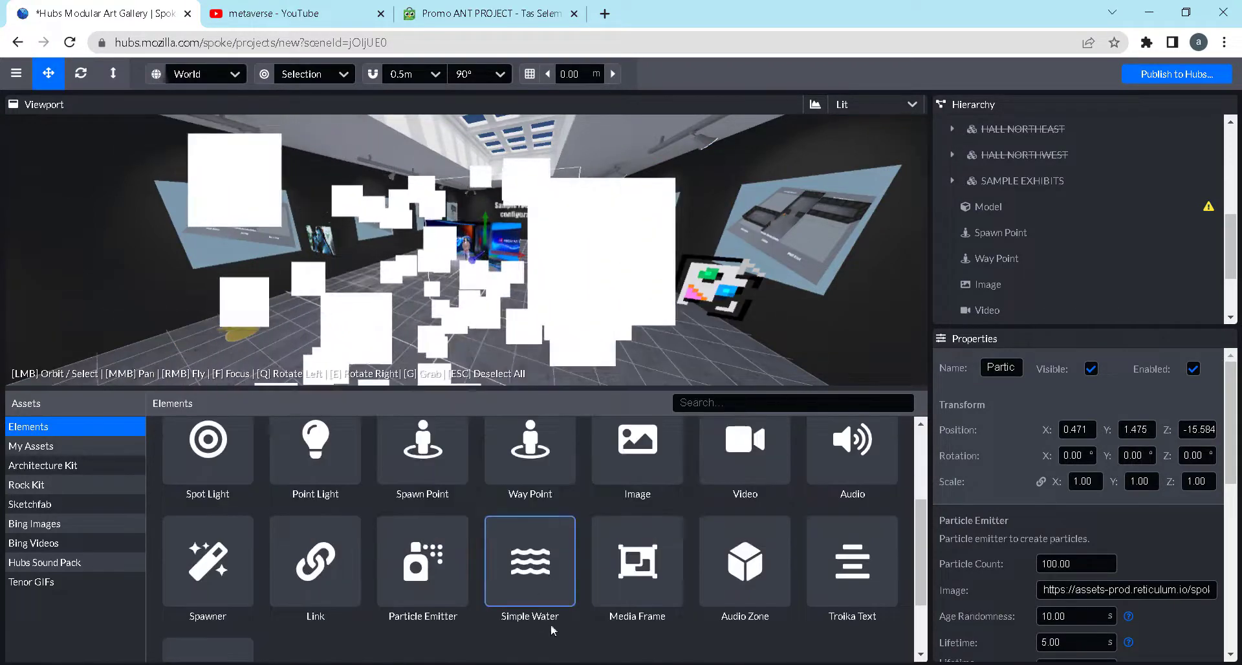
{"action": "scroll", "coordinate": [1016, 608], "scroll_direction": "down", "scroll_amount": 1}
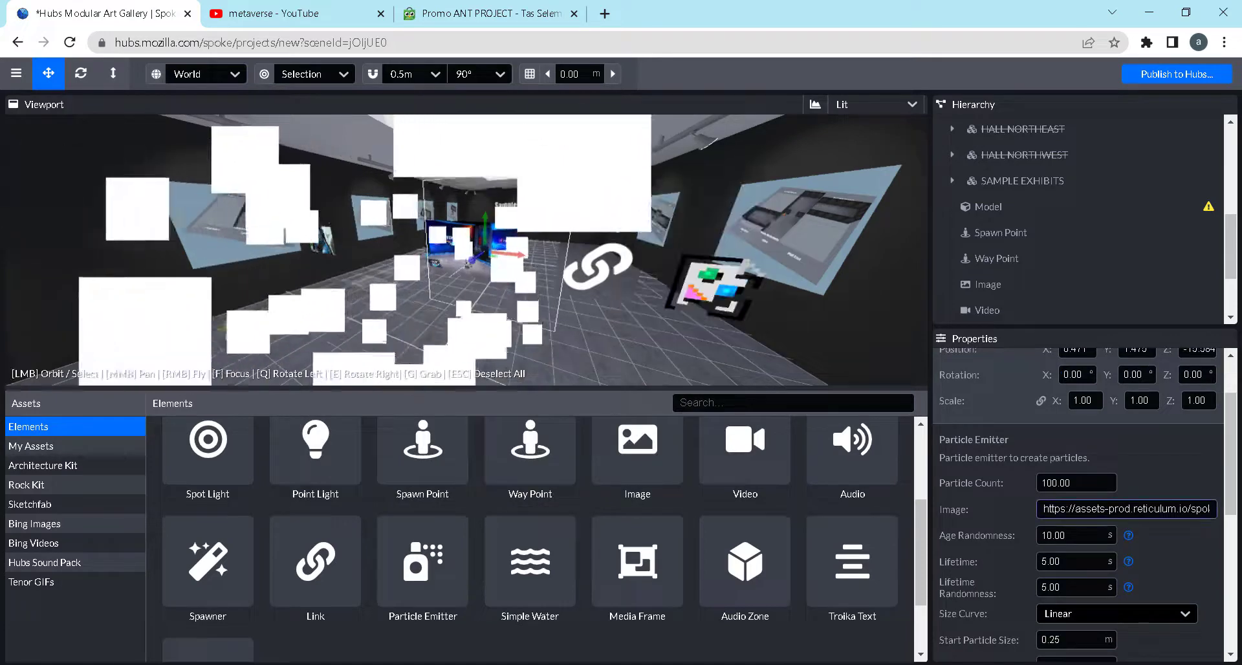
Remove the Particle Emitter from the scene and leave nothing selected
{"action": "left_click_drag", "start_coordinate": [582, 301], "coordinate": [596, 344]}
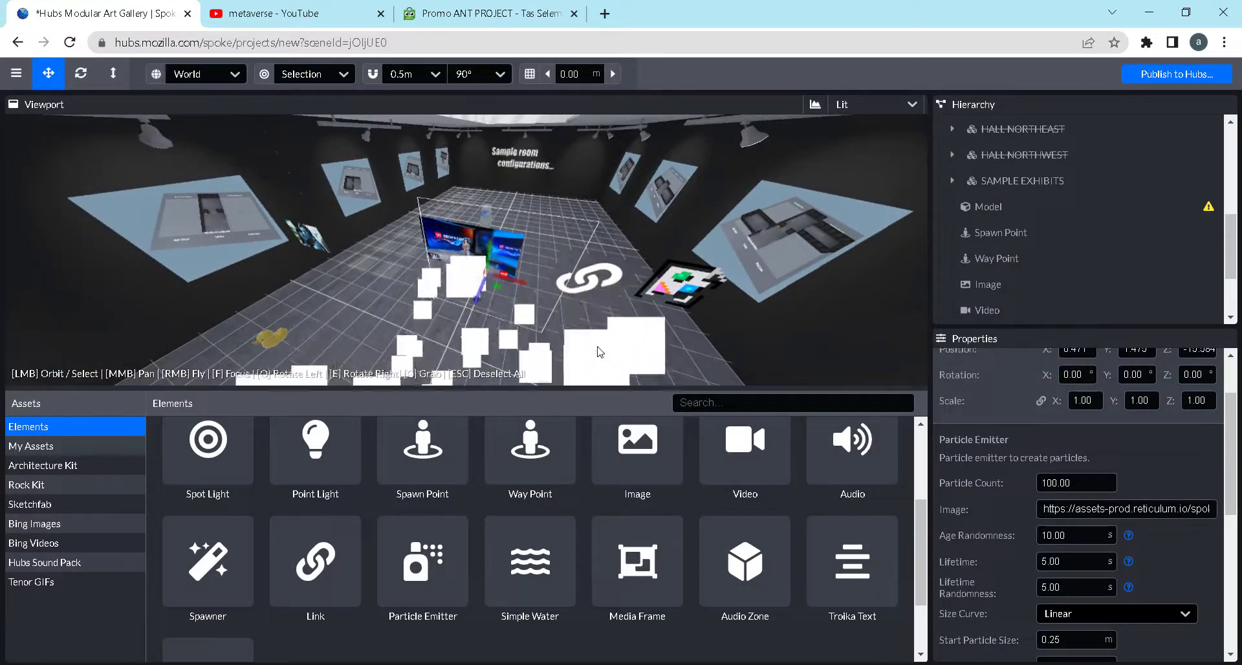
{"action": "key", "text": "Escape"}
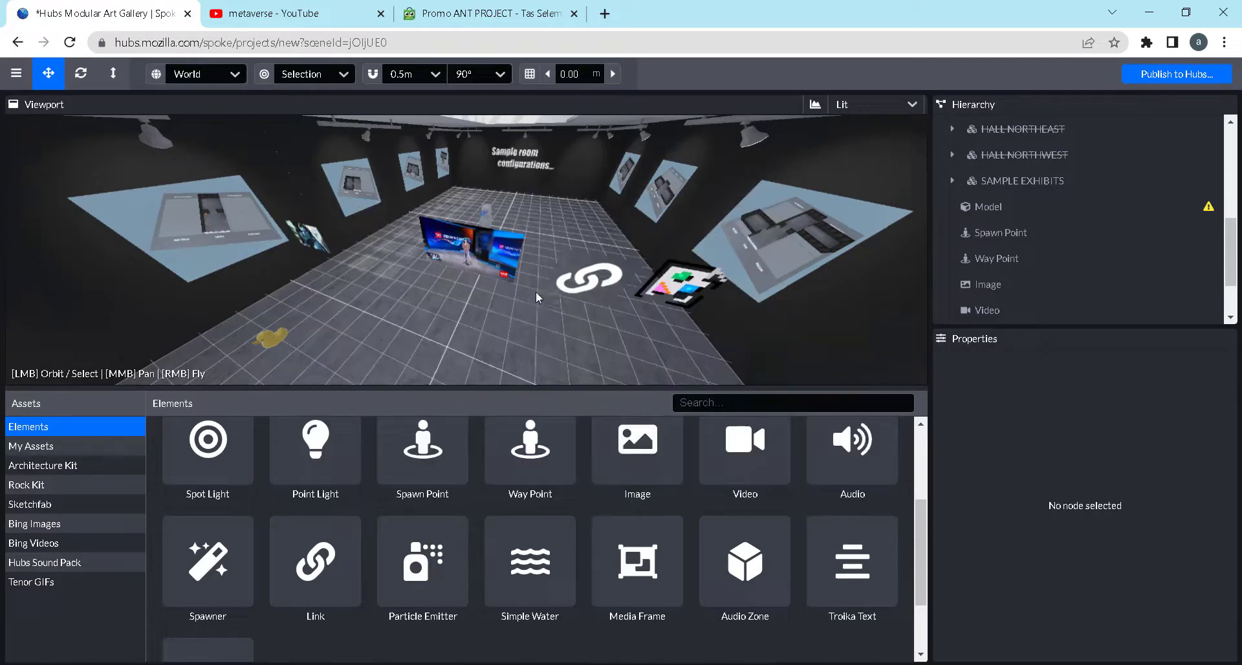
{"action": "left_click_drag", "start_coordinate": [500, 329], "coordinate": [479, 305]}
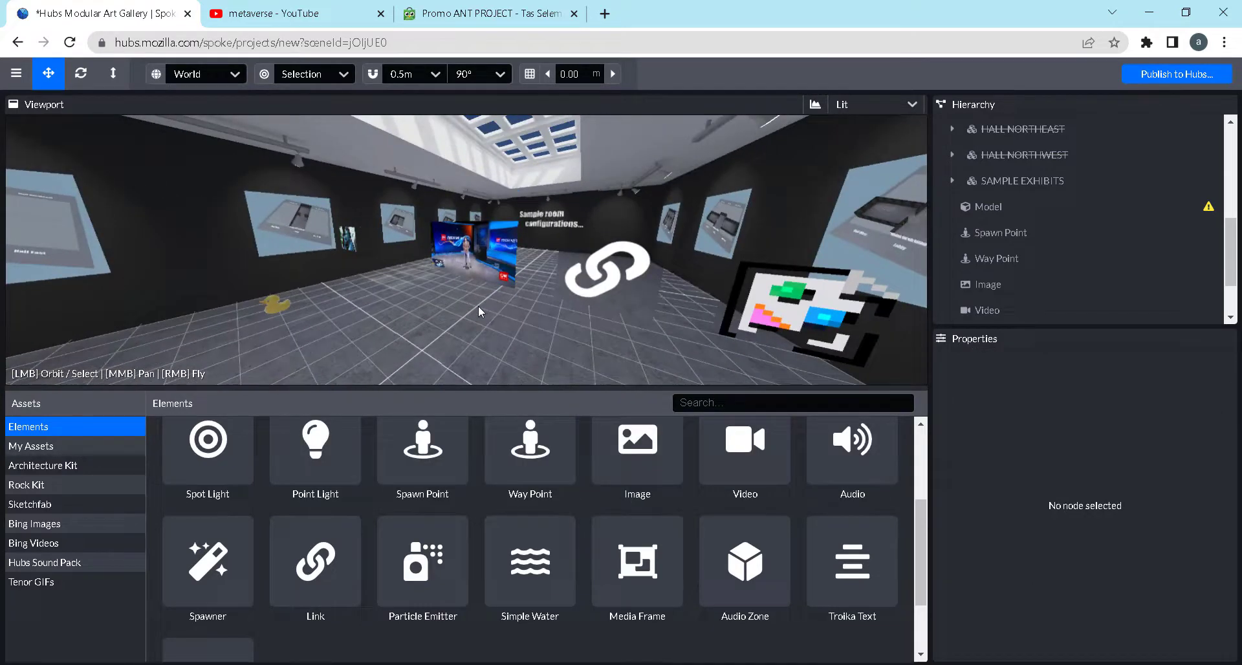
Place a Simple Water plane in the large hall at X -0.435, Z -16.125, raise it slightly and remove it from the scene
{"action": "scroll", "coordinate": [480, 302], "scroll_direction": "down", "scroll_amount": 1}
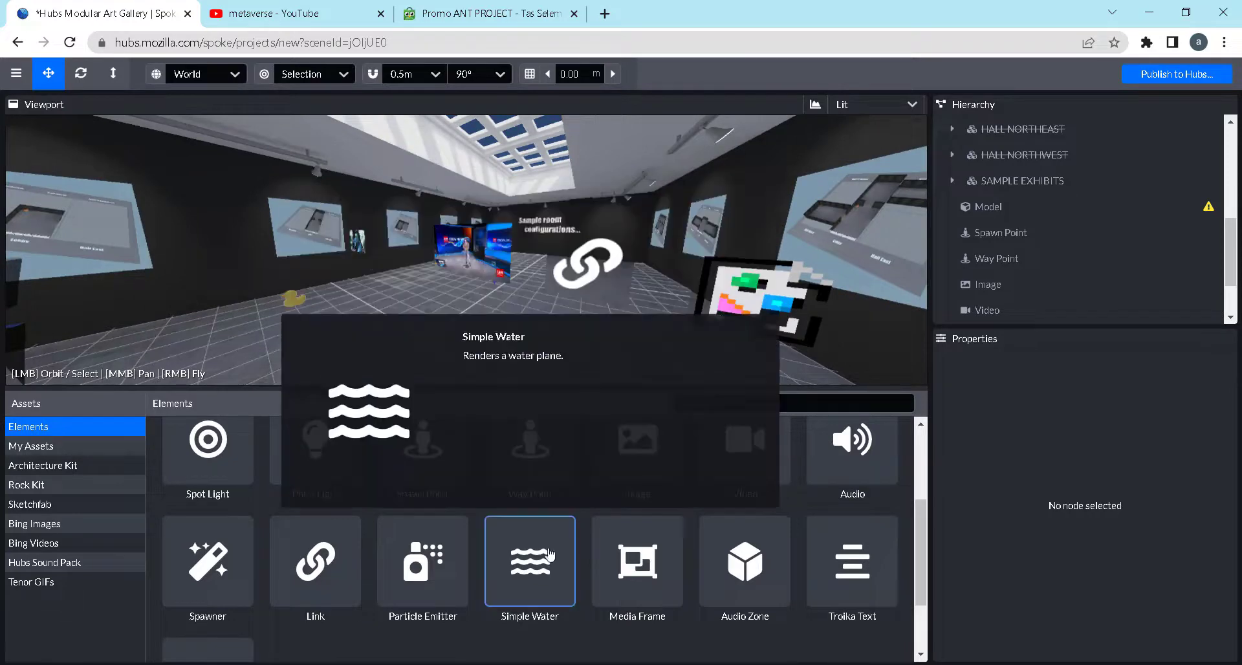
{"action": "left_click", "coordinate": [548, 555]}
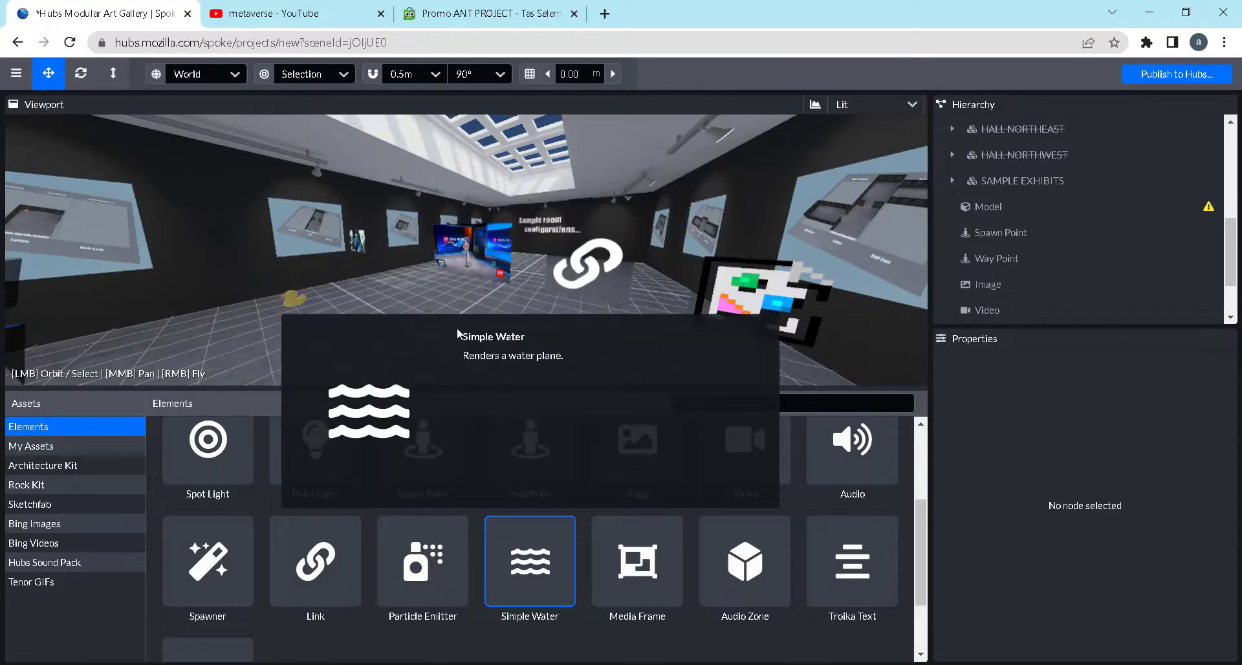
{"action": "left_click", "coordinate": [454, 299]}
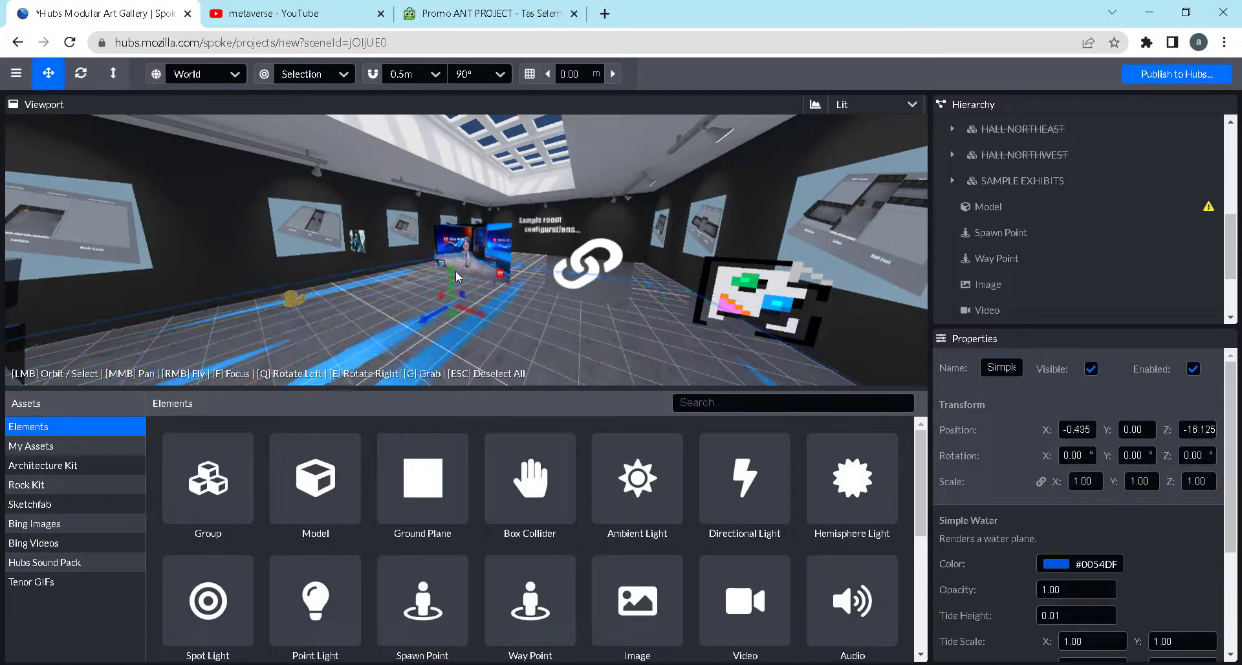
{"action": "left_click_drag", "start_coordinate": [451, 272], "coordinate": [451, 260]}
{"action": "left_click_drag", "start_coordinate": [614, 327], "coordinate": [550, 317]}
{"action": "key", "text": "Delete"}
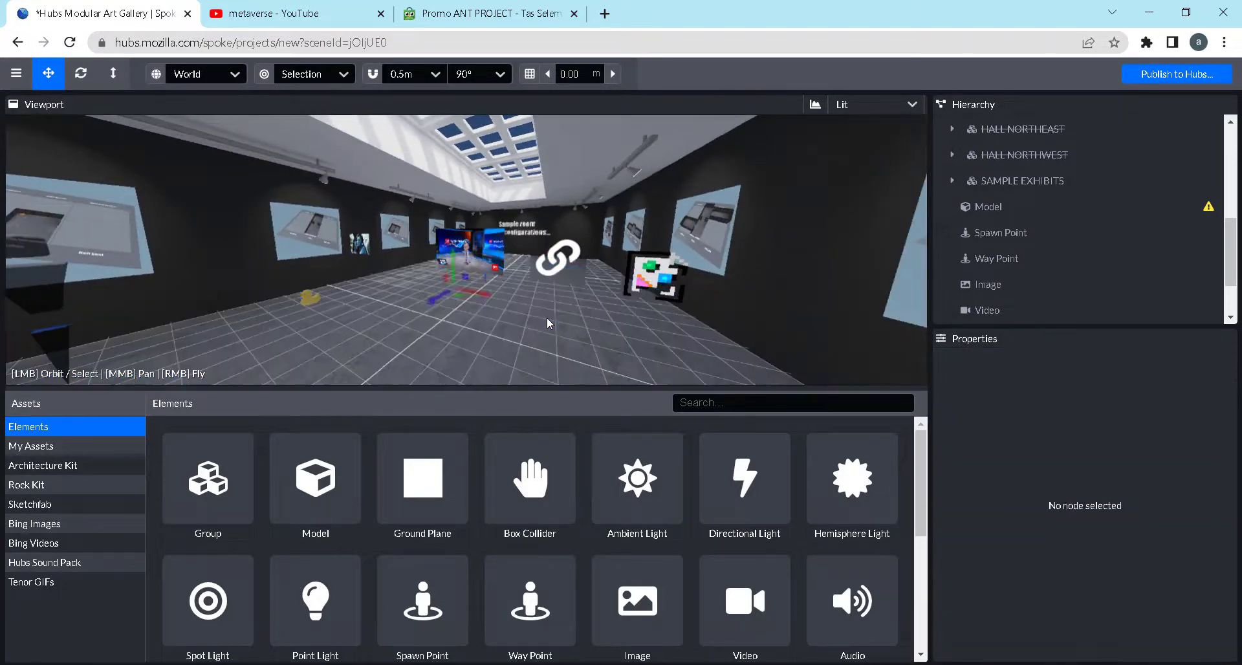
Place a Media Frame near the welcome sign in the entrance room and raise it to Y 0.872
{"action": "scroll", "coordinate": [830, 588], "scroll_direction": "down", "scroll_amount": 5}
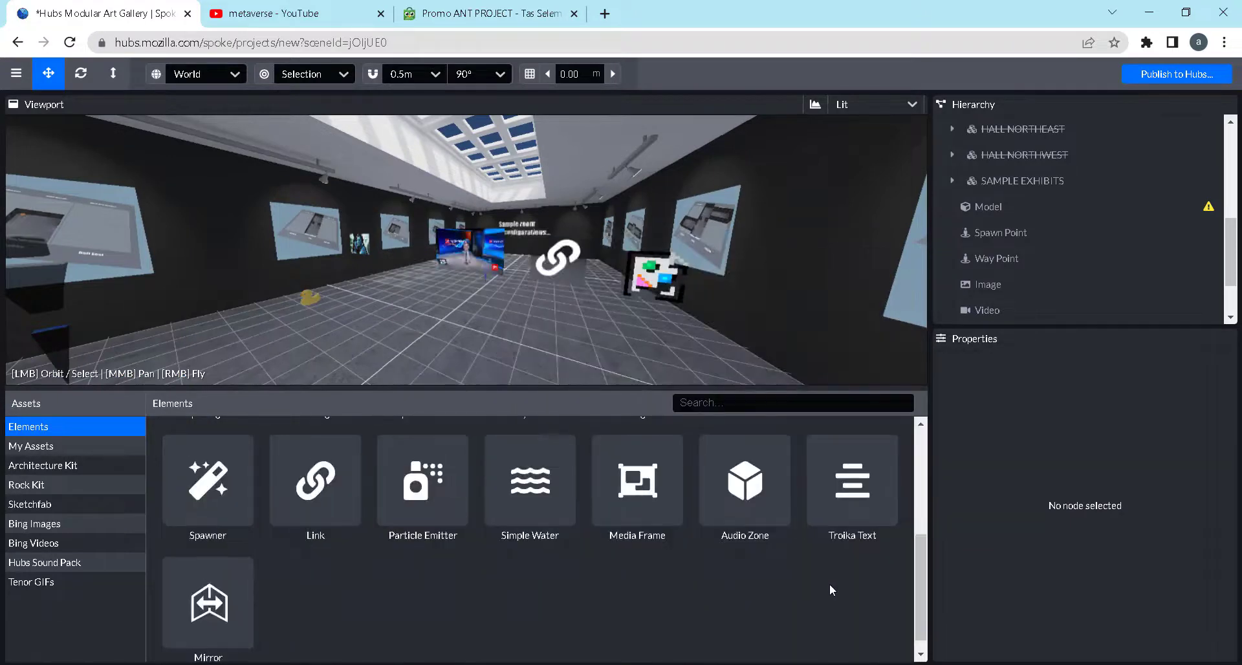
{"action": "scroll", "coordinate": [831, 588], "scroll_direction": "up", "scroll_amount": 1}
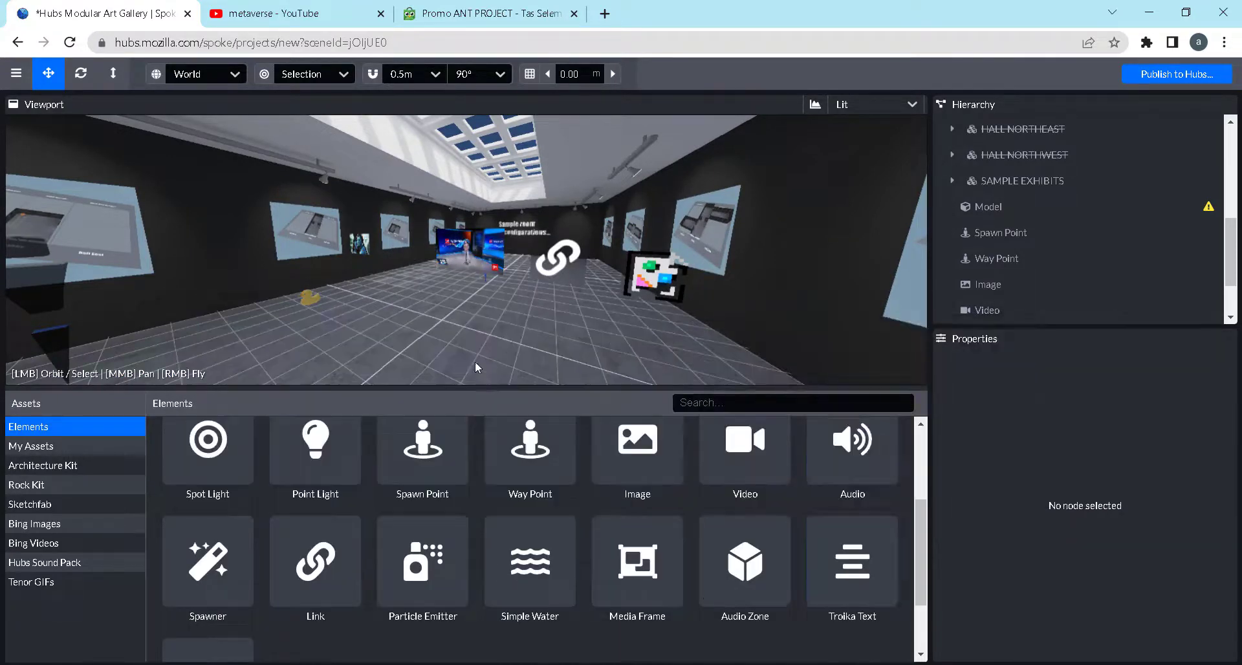
{"action": "scroll", "coordinate": [589, 299], "scroll_direction": "down", "scroll_amount": 3}
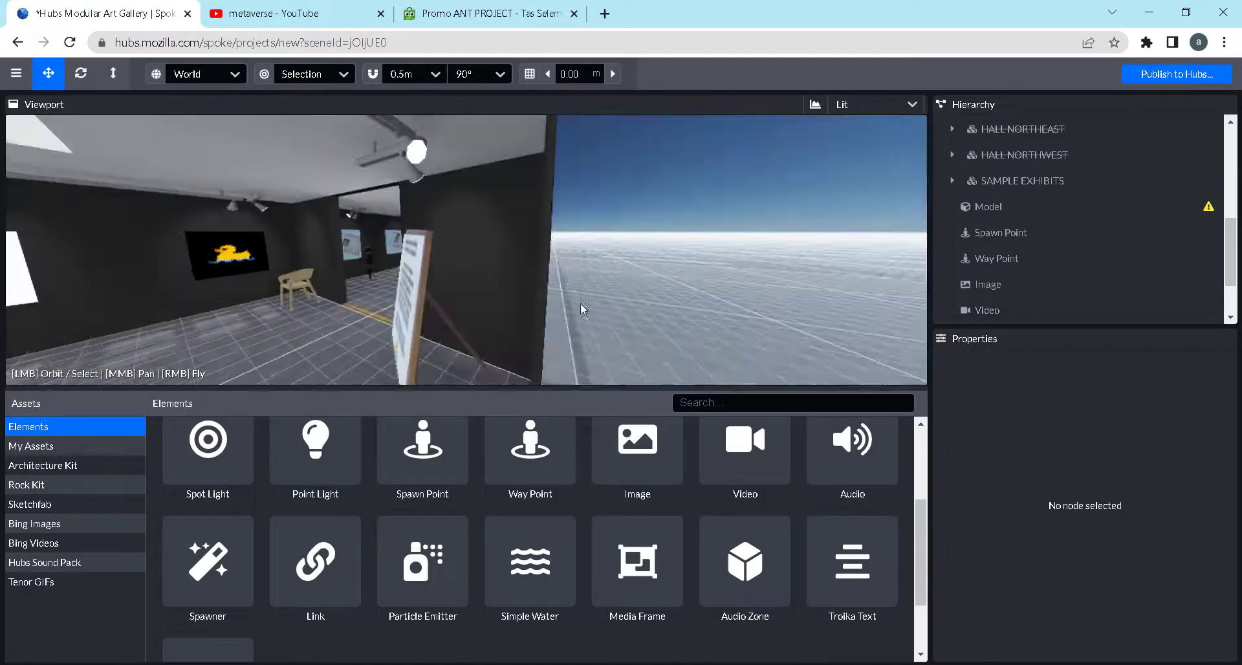
{"action": "left_click_drag", "start_coordinate": [331, 312], "coordinate": [601, 281]}
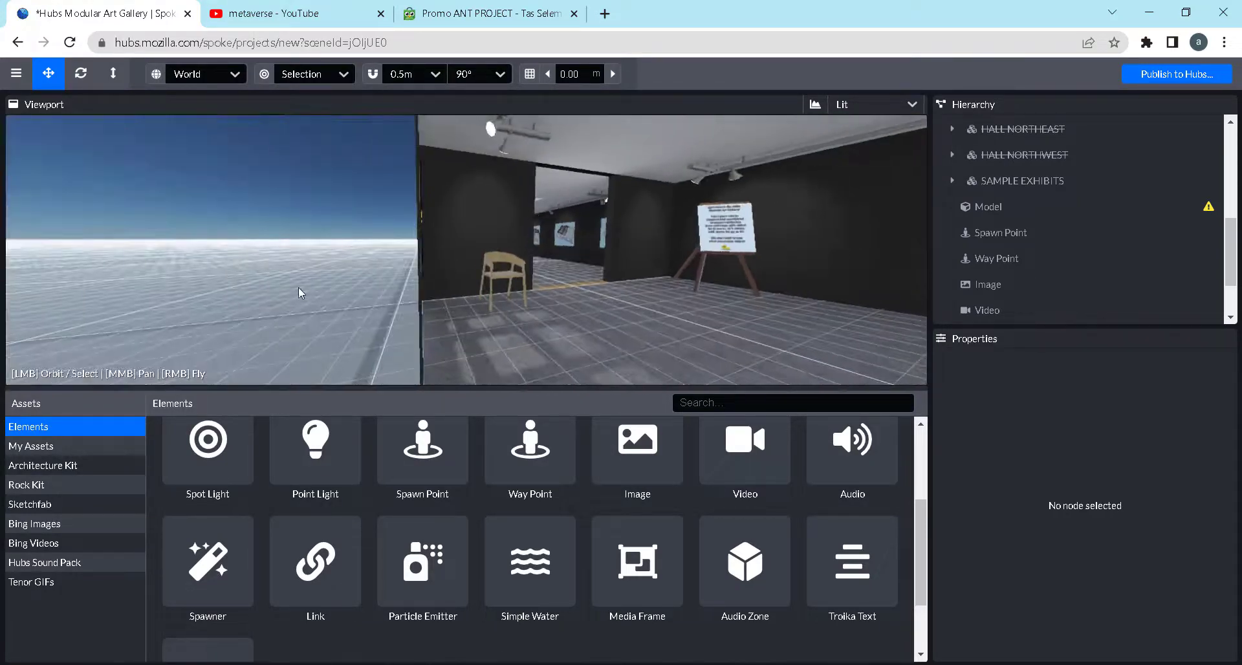
{"action": "scroll", "coordinate": [628, 259], "scroll_direction": "up", "scroll_amount": 2}
{"action": "left_click_drag", "start_coordinate": [614, 235], "coordinate": [177, 260]}
{"action": "scroll", "coordinate": [485, 264], "scroll_direction": "down", "scroll_amount": 1}
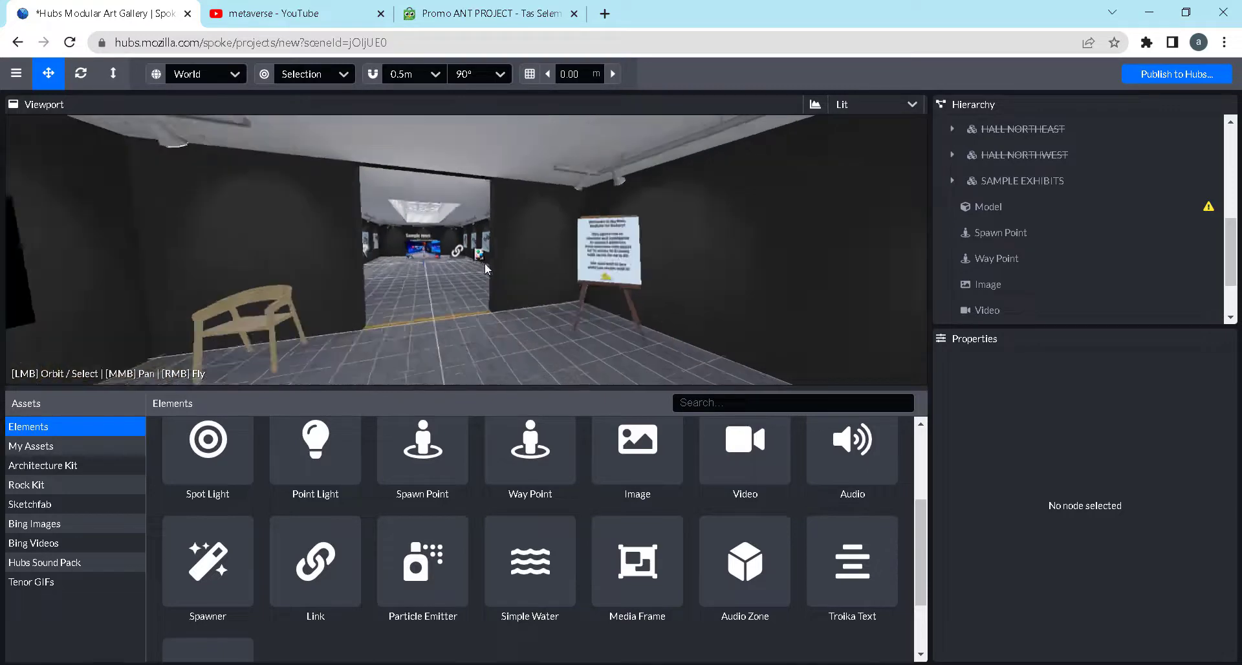
{"action": "scroll", "coordinate": [487, 265], "scroll_direction": "down", "scroll_amount": 2}
{"action": "left_click_drag", "start_coordinate": [538, 287], "coordinate": [562, 319]}
{"action": "left_click", "coordinate": [650, 567]}
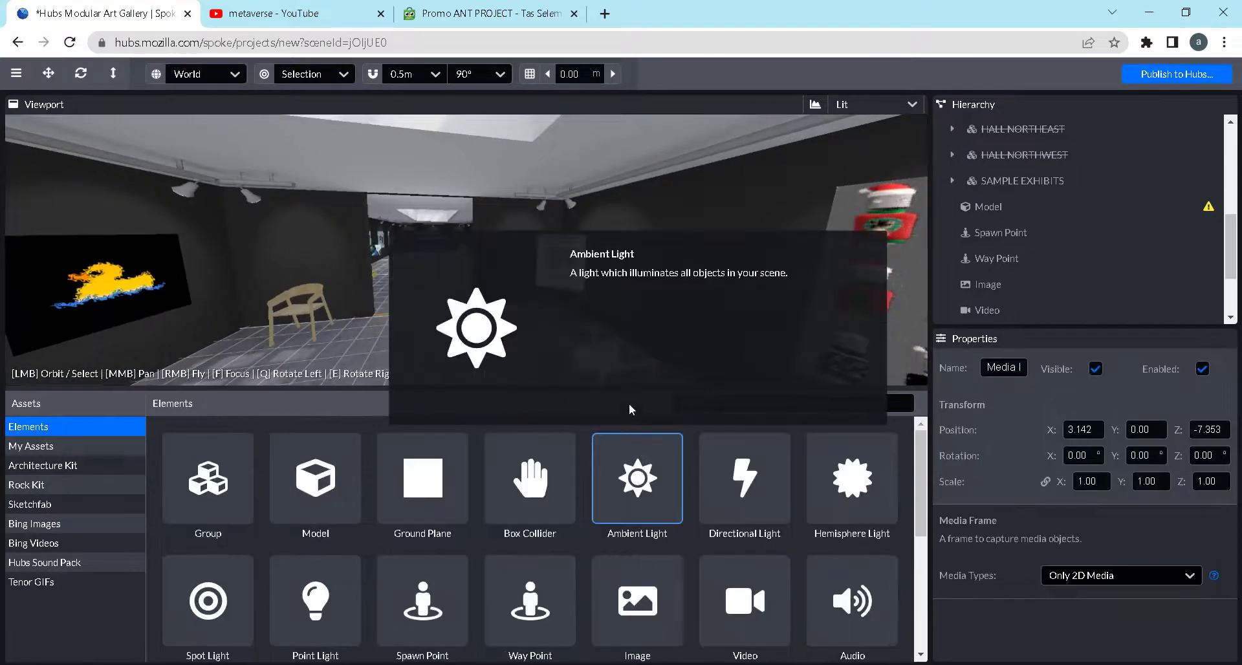
{"action": "left_click_drag", "start_coordinate": [603, 315], "coordinate": [599, 266]}
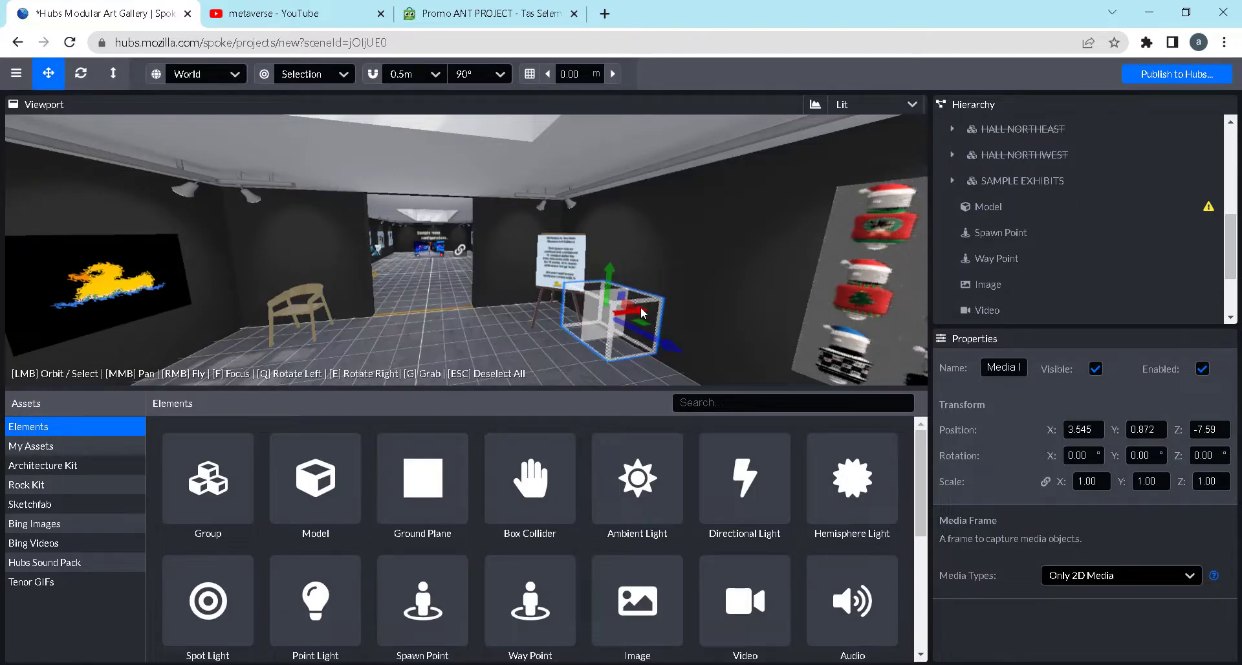
Move the Media Frame along the X axis to 2.038, in front of the welcome sign
{"action": "left_click_drag", "start_coordinate": [641, 308], "coordinate": [606, 315]}
{"action": "left_click_drag", "start_coordinate": [674, 353], "coordinate": [605, 331]}
{"action": "scroll", "coordinate": [642, 343], "scroll_direction": "up", "scroll_amount": 4}
{"action": "scroll", "coordinate": [666, 348], "scroll_direction": "down", "scroll_amount": 4}
{"action": "left_click_drag", "start_coordinate": [508, 312], "coordinate": [478, 309]}
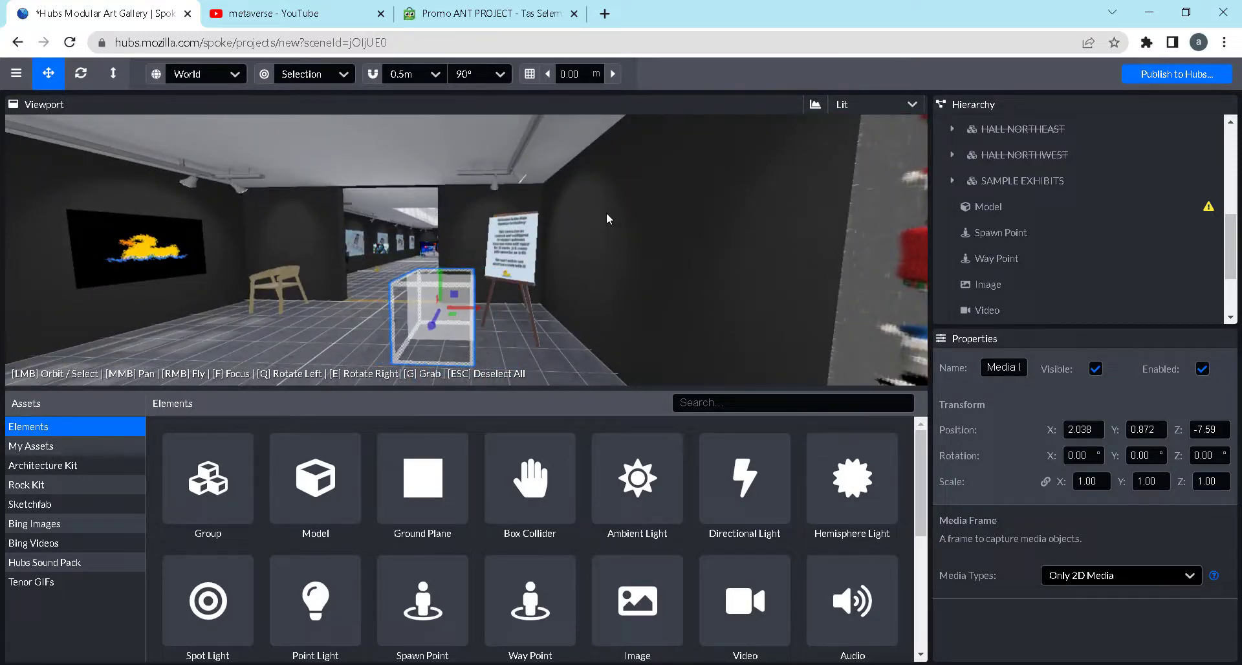
{"action": "left_click_drag", "start_coordinate": [646, 238], "coordinate": [621, 284]}
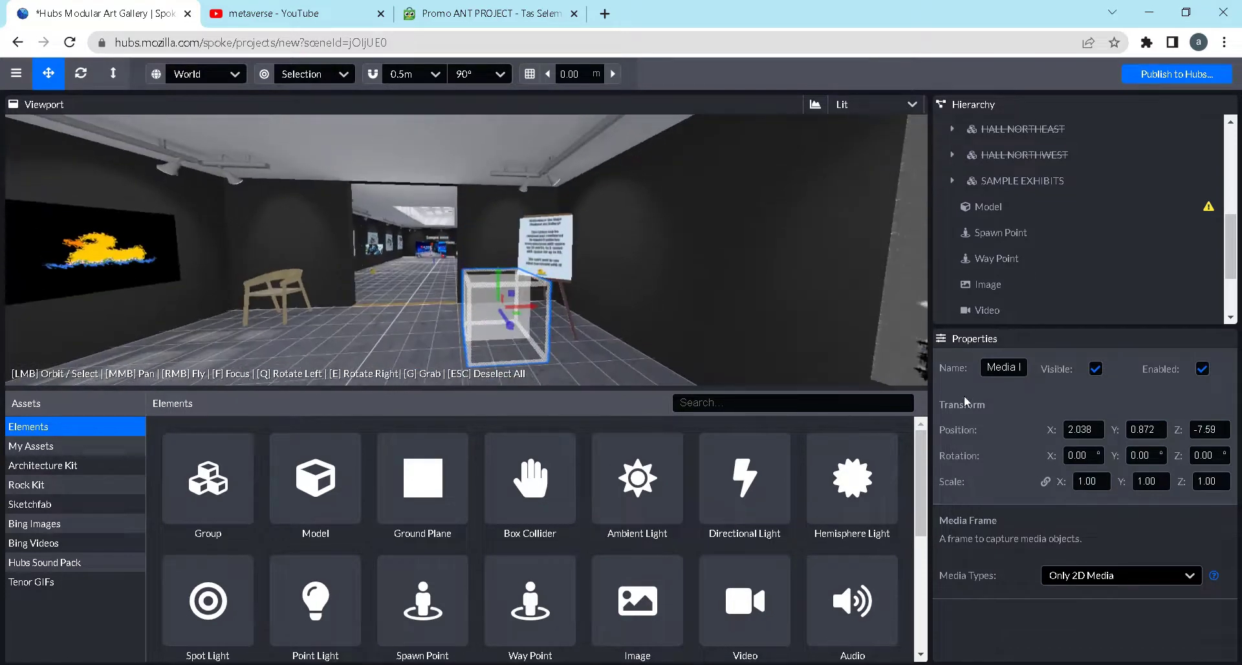
Scale the Media Frame uniformly to 2.00 on all axes
{"action": "left_click", "coordinate": [1096, 490]}
{"action": "type", "text": "3"}
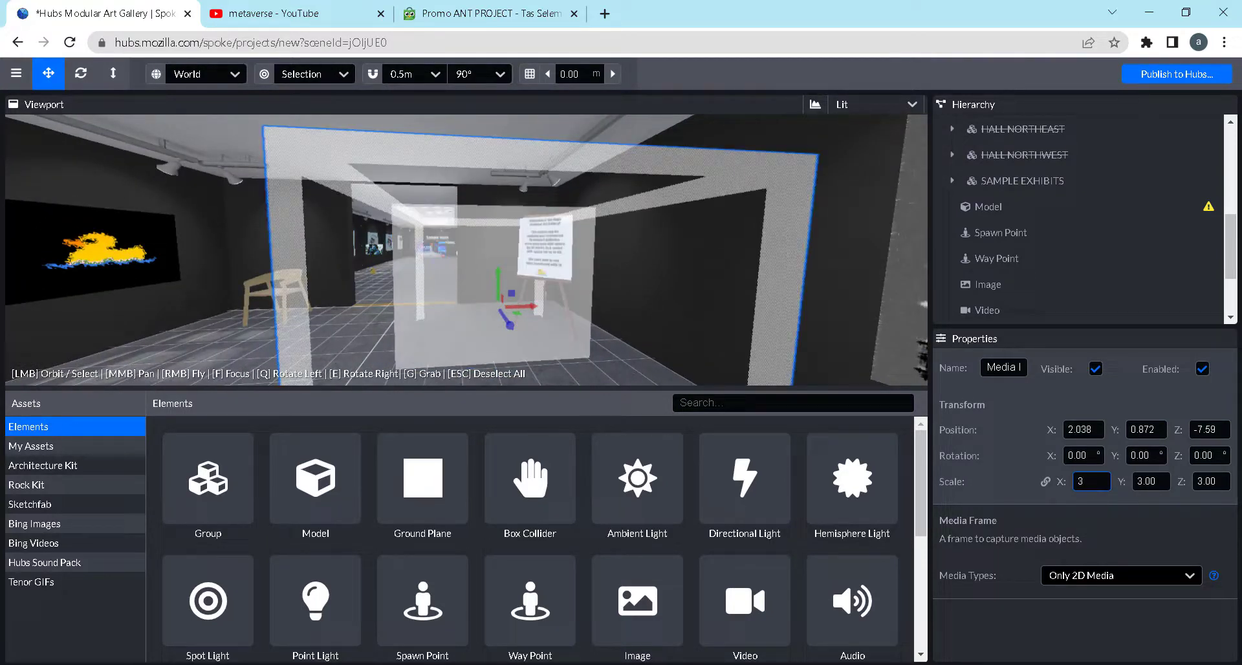
{"action": "type", "text": "2"}
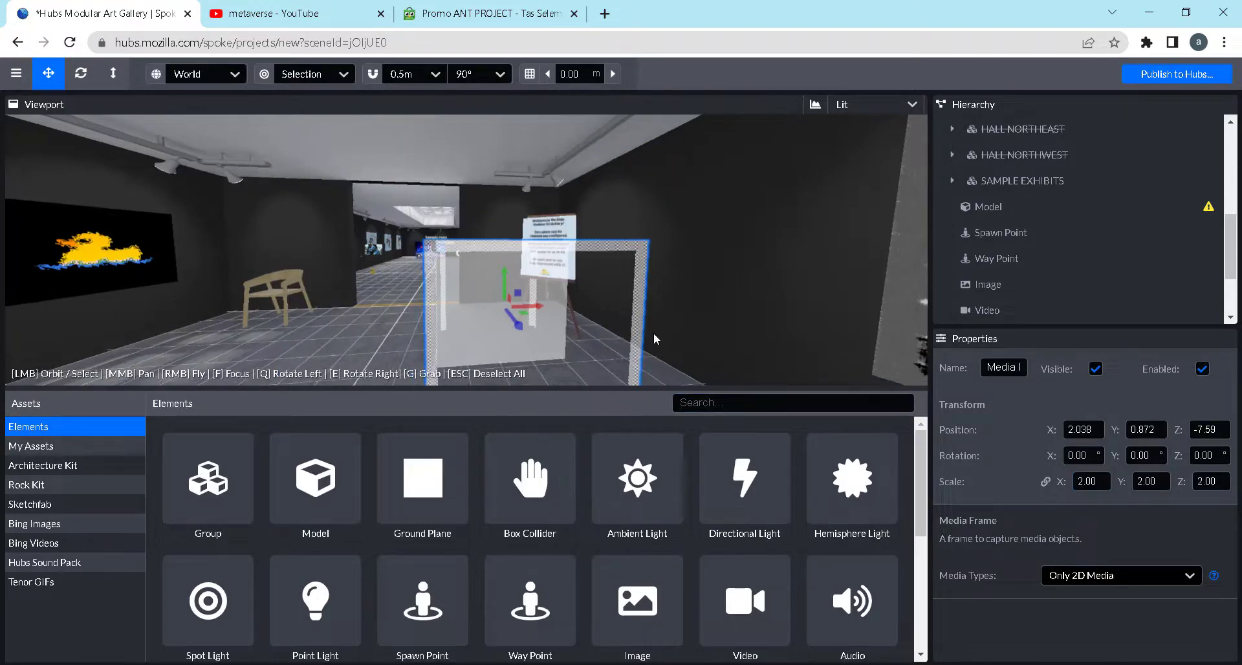
Rotate the Media Frame to -90° about the Y axis so it is parallel to the side wall
{"action": "left_click_drag", "start_coordinate": [677, 348], "coordinate": [516, 325]}
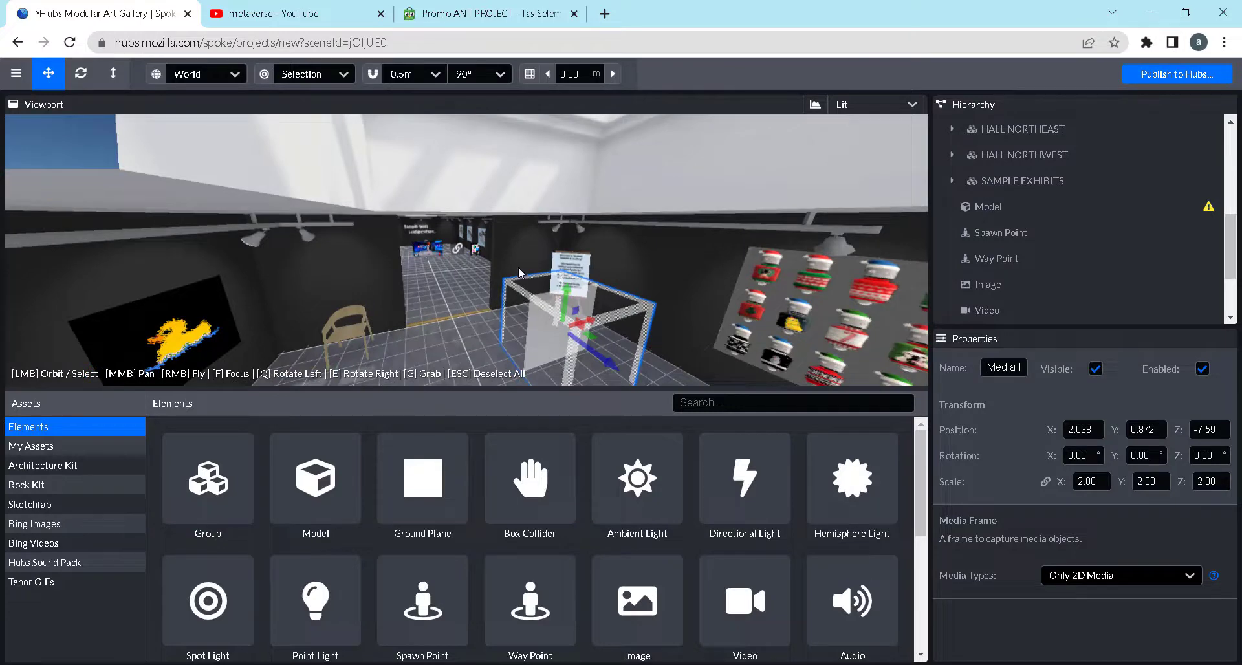
{"action": "scroll", "coordinate": [639, 340], "scroll_direction": "up", "scroll_amount": 3}
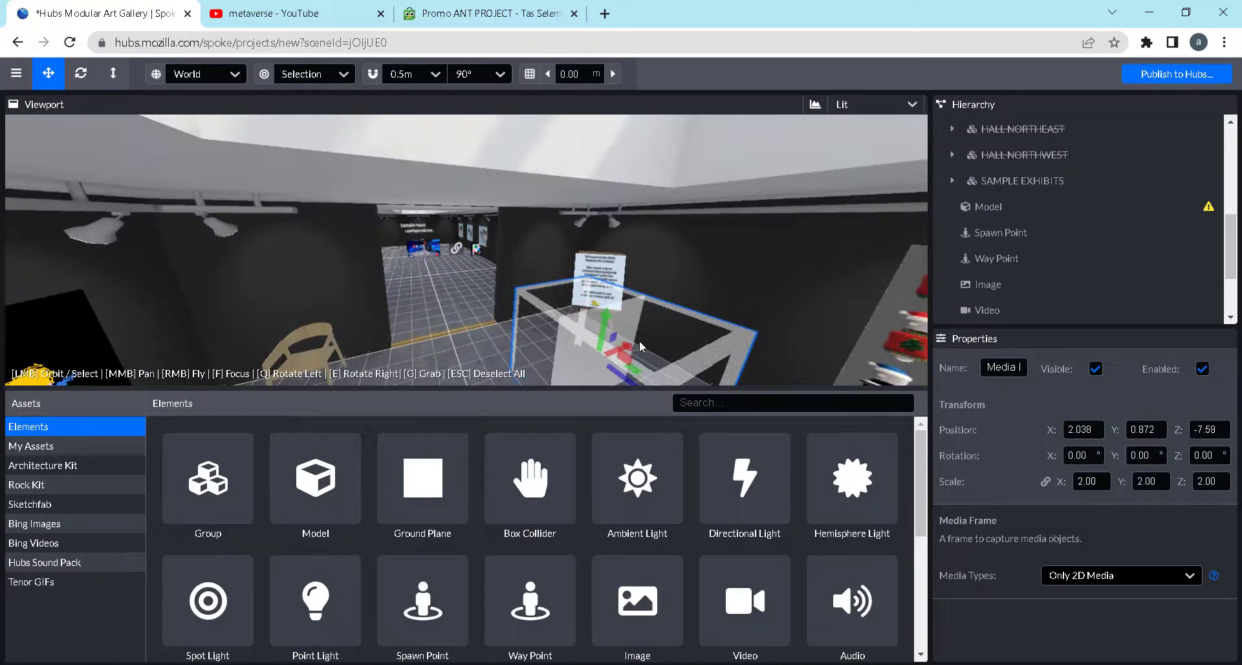
{"action": "left_click_drag", "start_coordinate": [508, 299], "coordinate": [427, 296]}
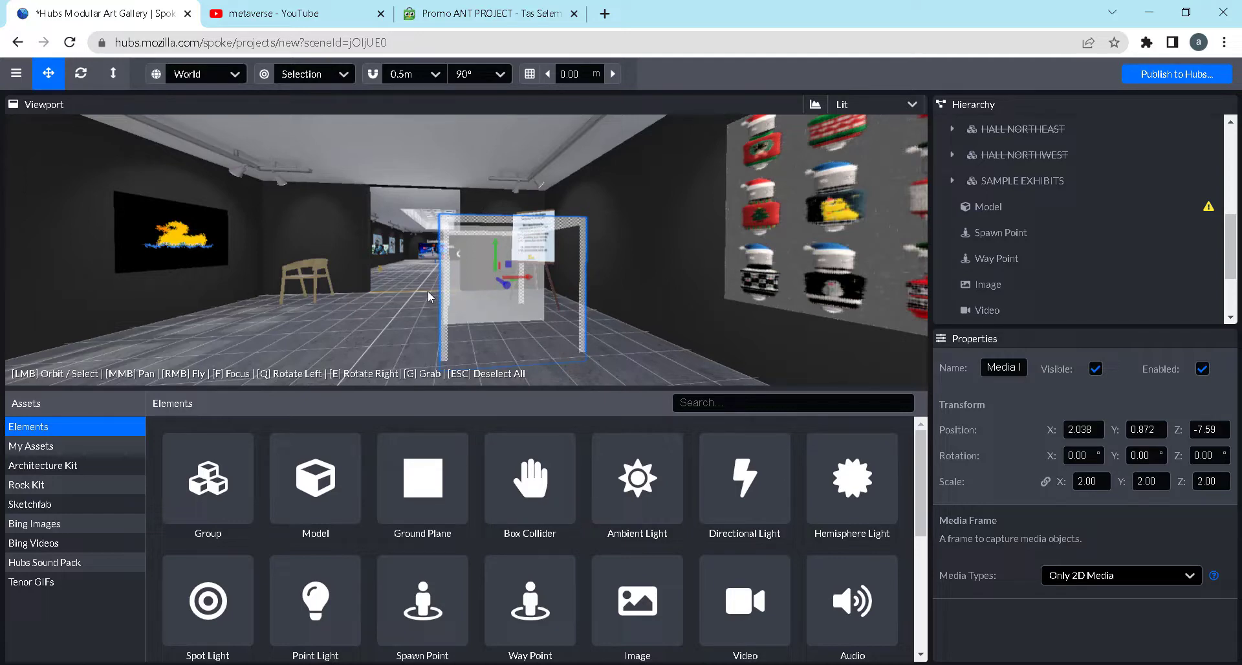
{"action": "left_click_drag", "start_coordinate": [586, 320], "coordinate": [861, 367]}
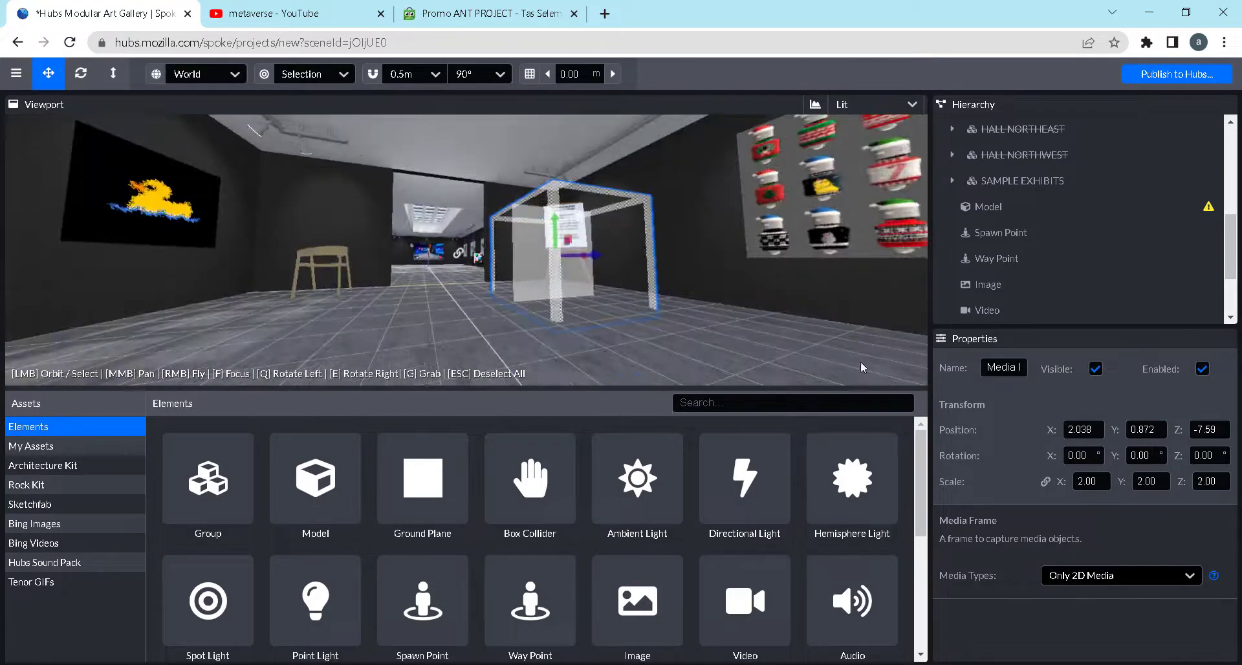
{"action": "left_click", "coordinate": [1143, 460]}
{"action": "type", "text": "-90"}
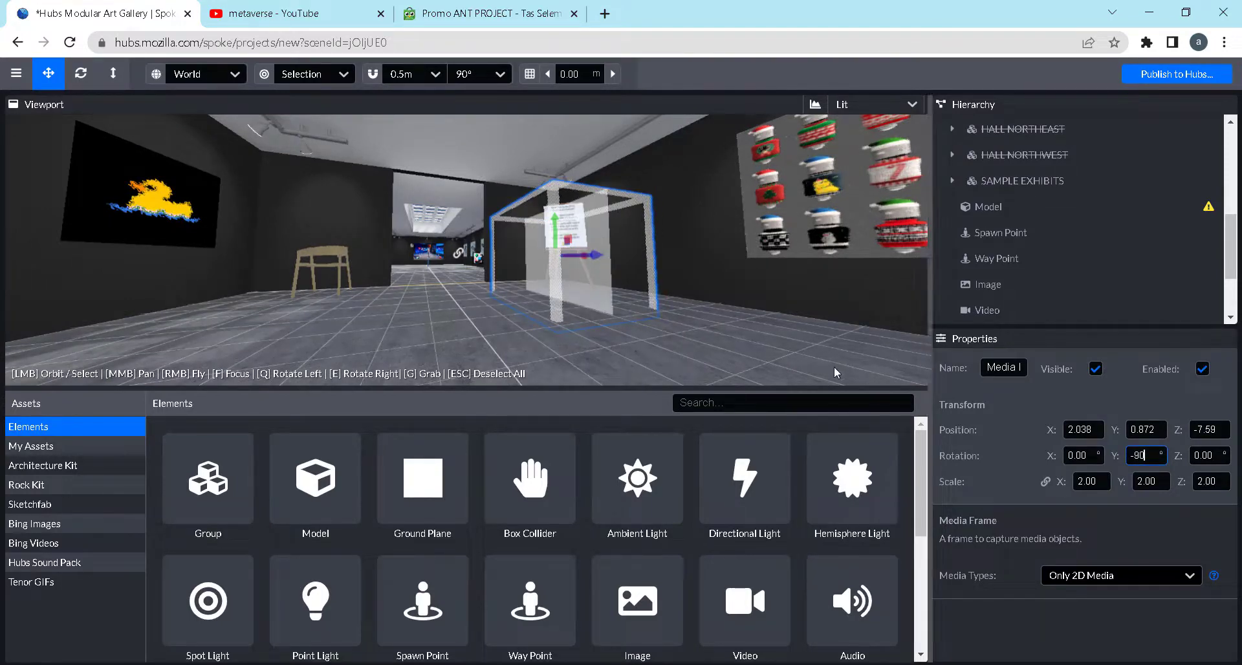
{"action": "left_click", "coordinate": [773, 345]}
Position the Media Frame against the side wall between the welcome sign and the duck poster at X 4.193, Y 1.761, Z -7.305
{"action": "left_click", "coordinate": [569, 227]}
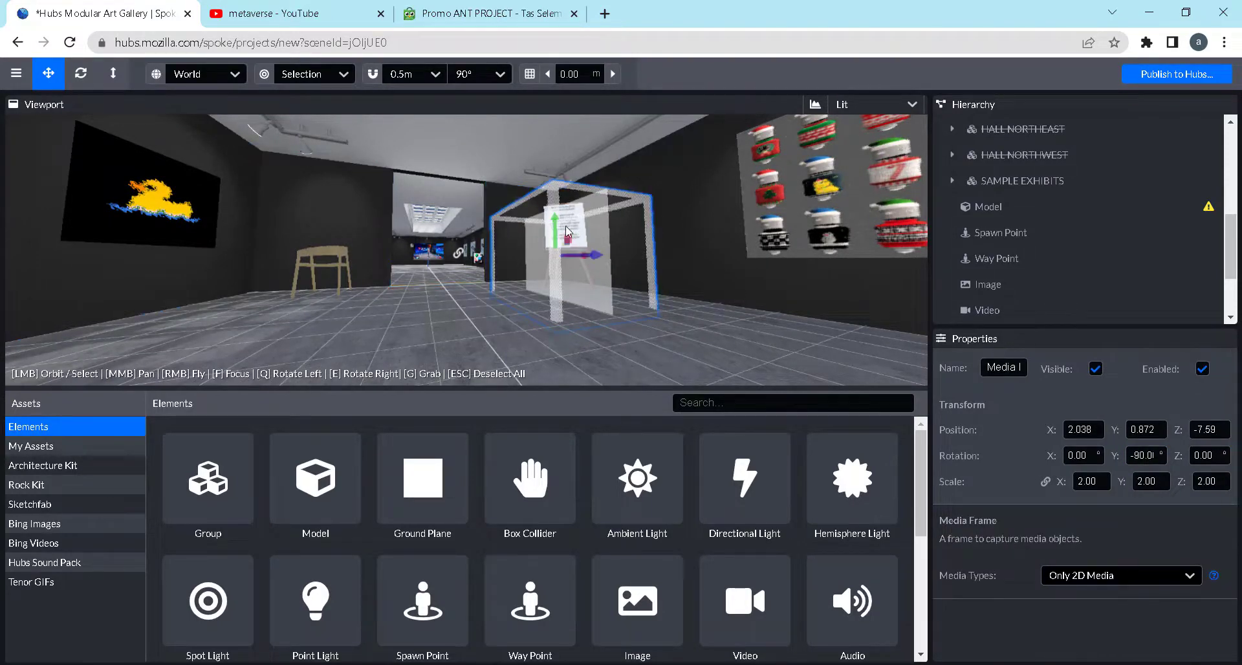
{"action": "left_click_drag", "start_coordinate": [557, 216], "coordinate": [625, 288]}
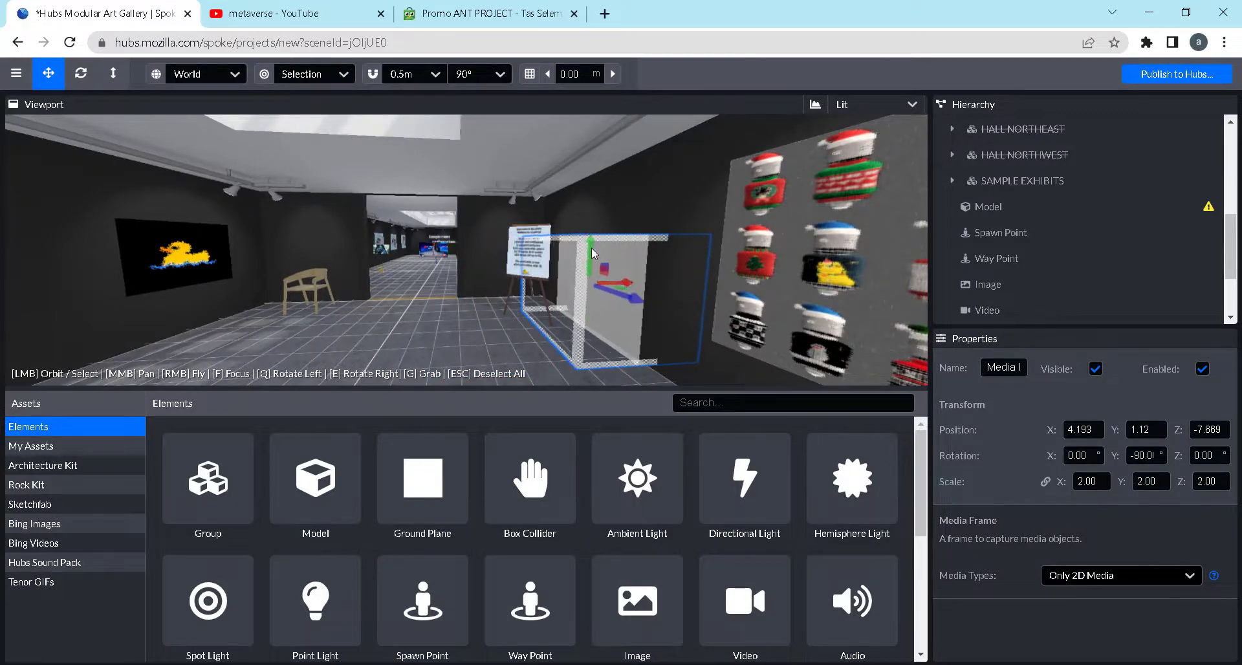
{"action": "left_click_drag", "start_coordinate": [592, 247], "coordinate": [592, 215]}
{"action": "scroll", "coordinate": [511, 282], "scroll_direction": "down", "scroll_amount": 5}
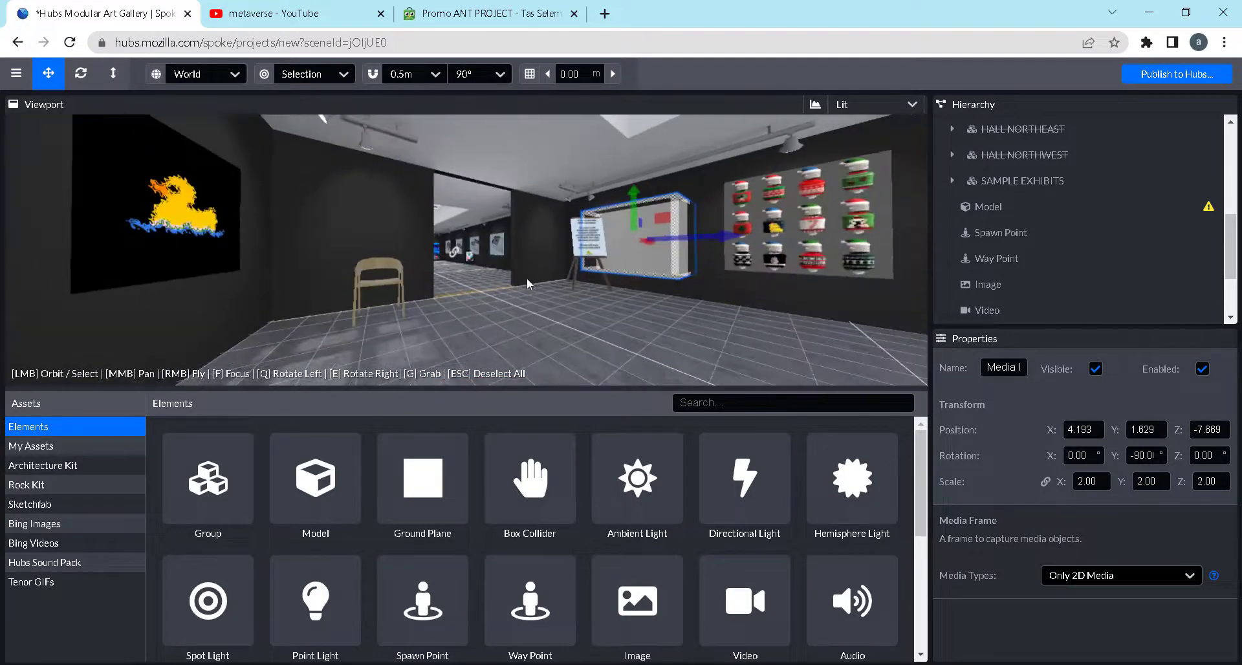
{"action": "scroll", "coordinate": [747, 271], "scroll_direction": "up", "scroll_amount": 4}
{"action": "left_click_drag", "start_coordinate": [790, 234], "coordinate": [850, 231]}
{"action": "left_click_drag", "start_coordinate": [707, 176], "coordinate": [708, 166]}
{"action": "left_click_drag", "start_coordinate": [553, 302], "coordinate": [517, 324]}
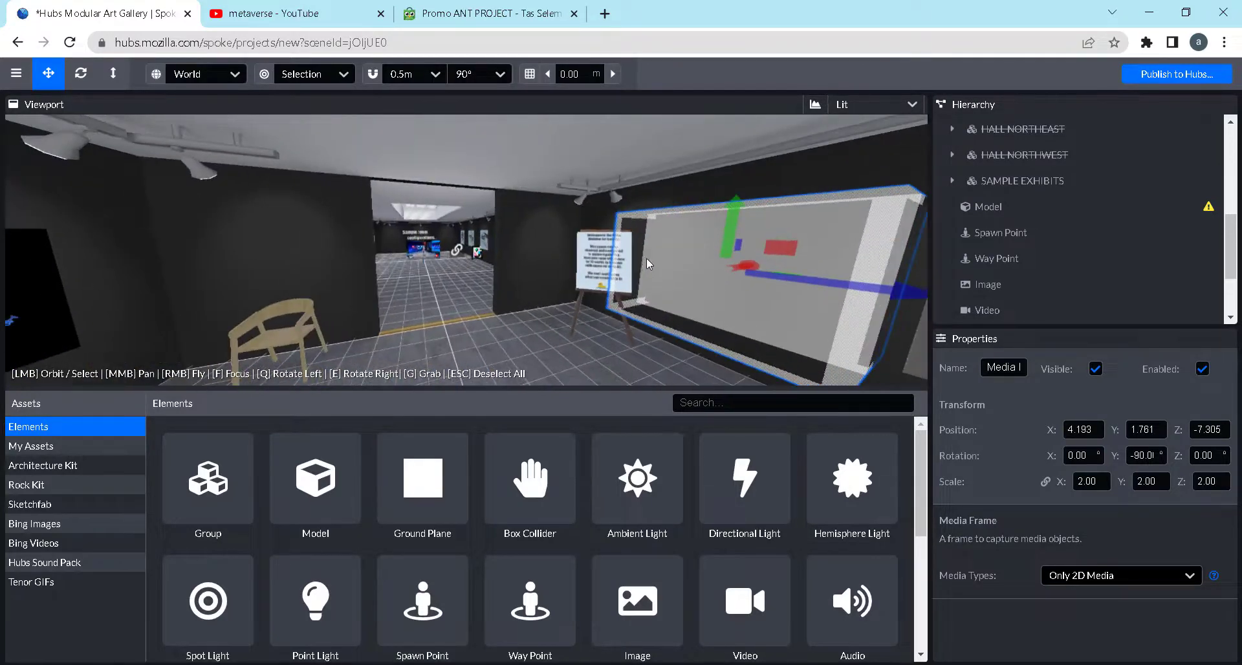
Place an Audio Zone between the chair and the doorway at X -1.323, Z -8.815 and raise it to Y 1.138
{"action": "key", "text": "ctrl"}
{"action": "key", "text": "ctrl"}
{"action": "key", "text": "ctrl"}
{"action": "scroll", "coordinate": [770, 569], "scroll_direction": "down", "scroll_amount": 1}
{"action": "scroll", "coordinate": [771, 576], "scroll_direction": "down", "scroll_amount": 2}
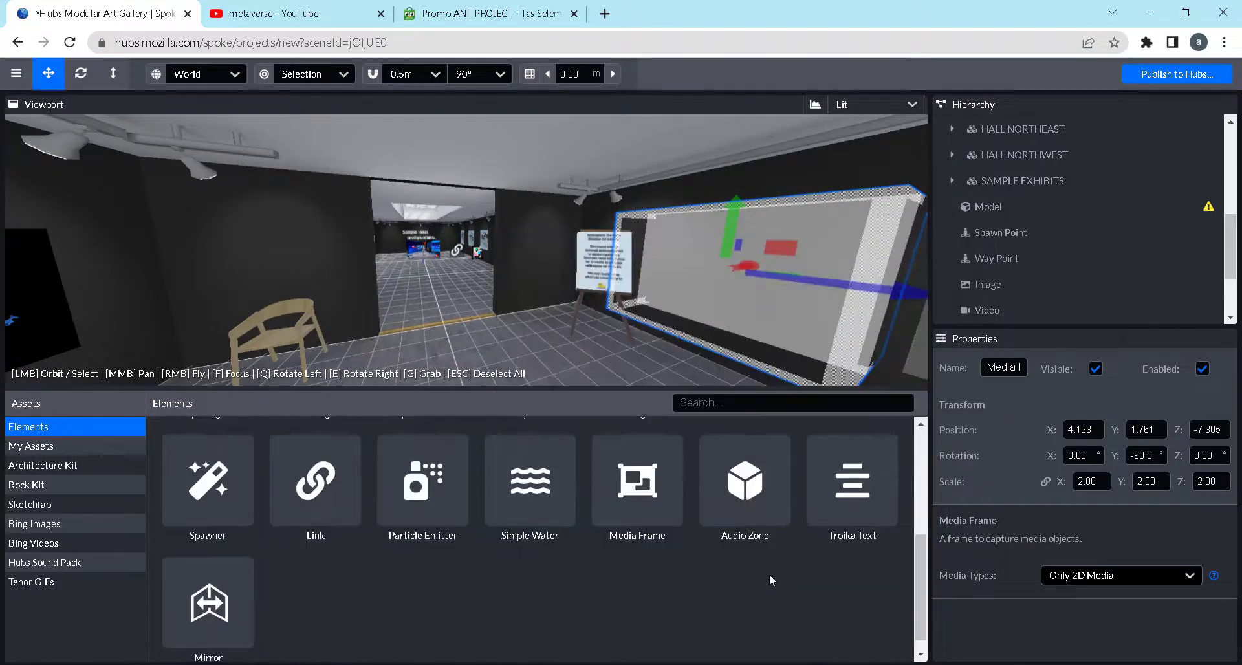
{"action": "left_click", "coordinate": [481, 336]}
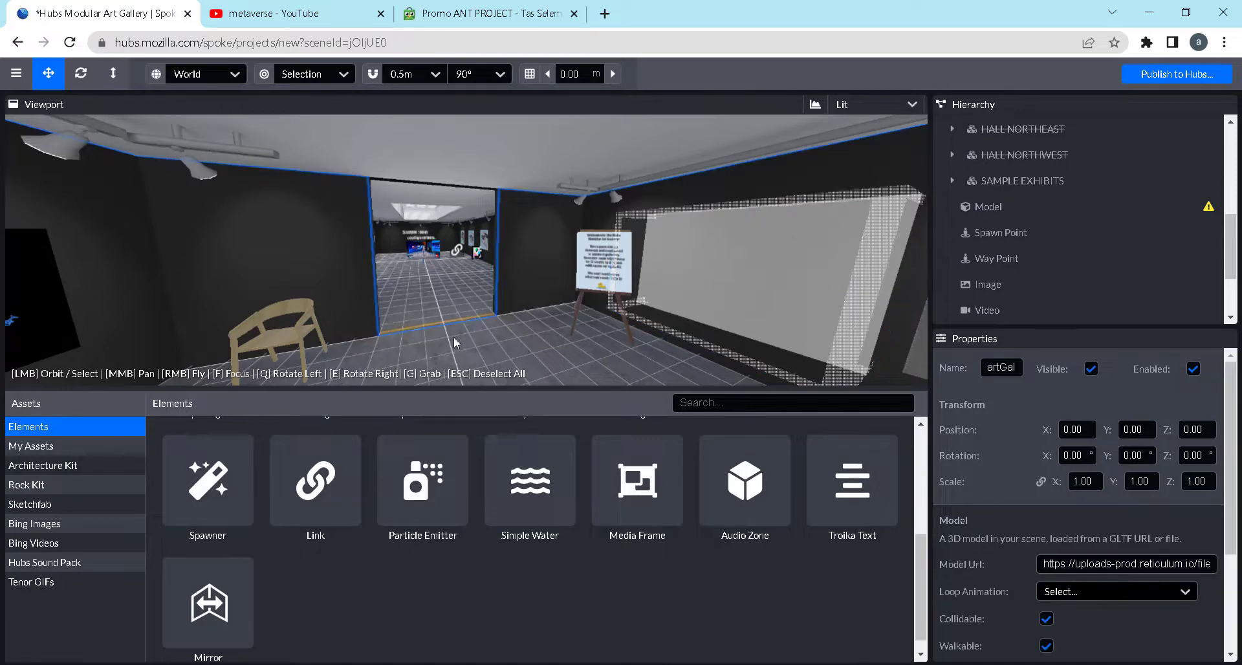
{"action": "key", "text": "f"}
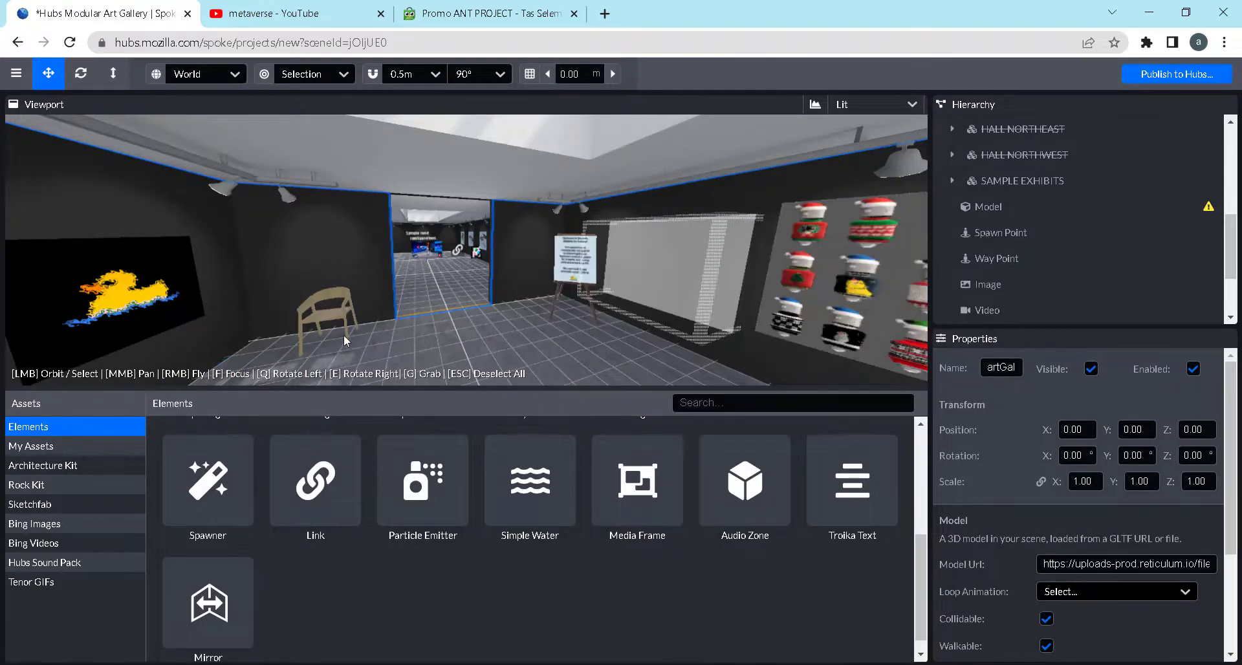
{"action": "left_click", "coordinate": [740, 497]}
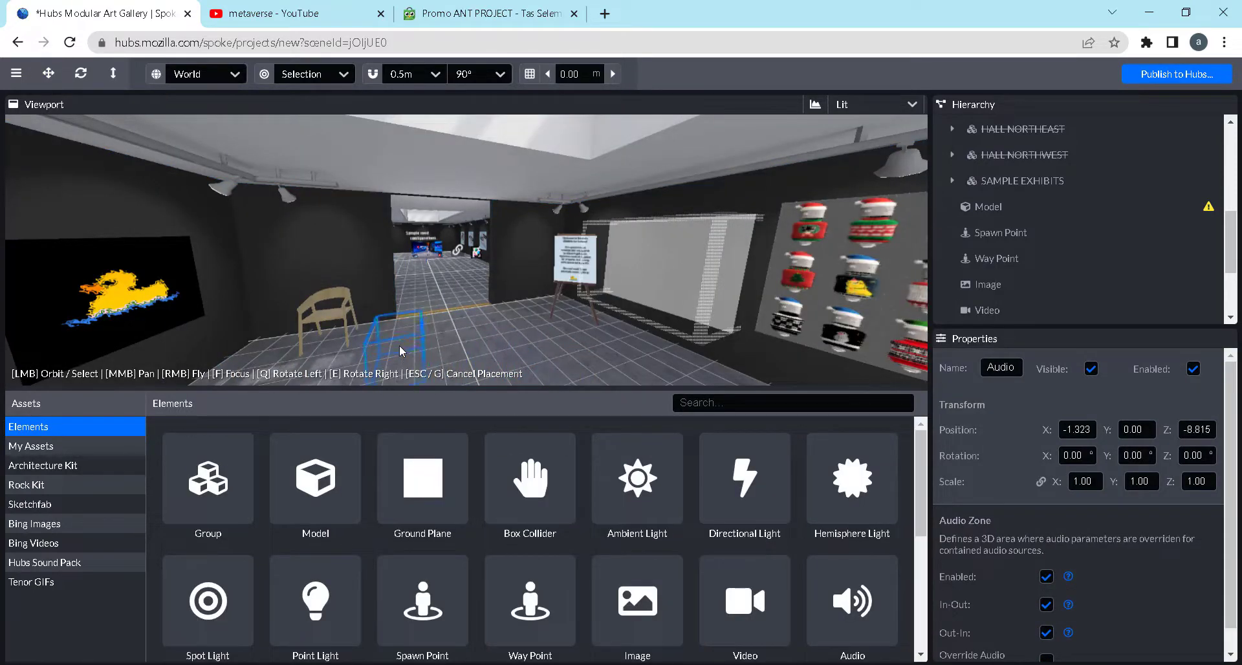
{"action": "left_click", "coordinate": [399, 345]}
{"action": "left_click_drag", "start_coordinate": [400, 302], "coordinate": [401, 262]}
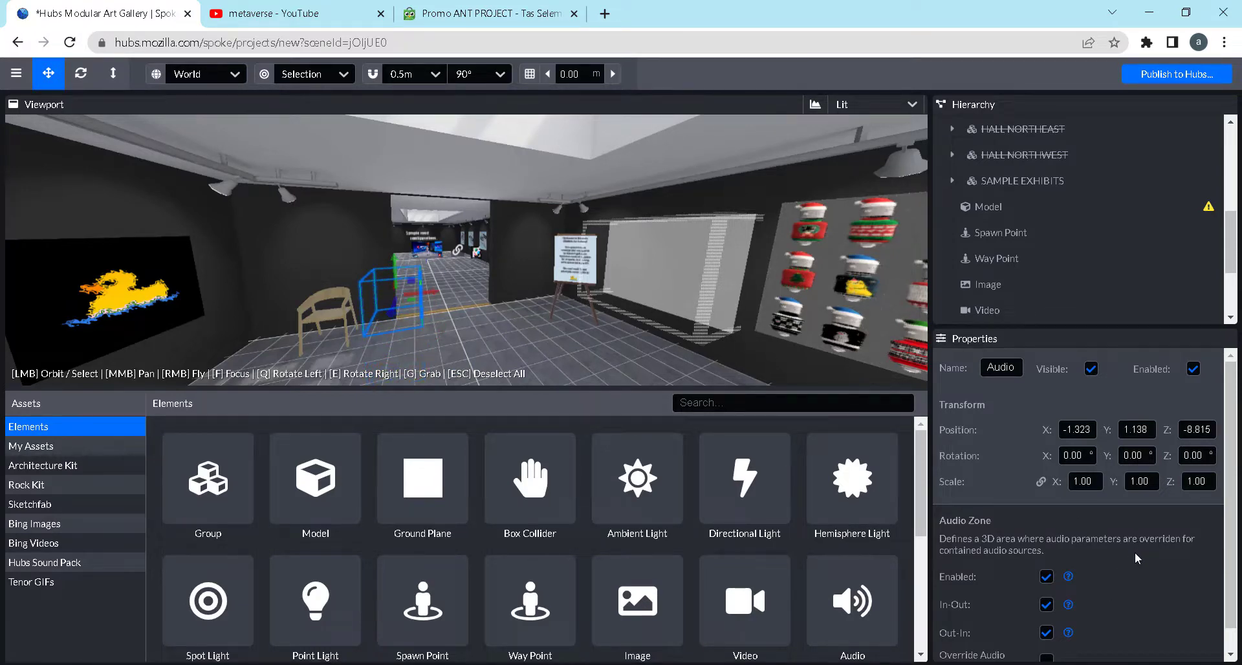
Review the Audio Zone's In-Out, Out-In and override settings and remove the zone from the scene
{"action": "scroll", "coordinate": [1093, 564], "scroll_direction": "down", "scroll_amount": 1}
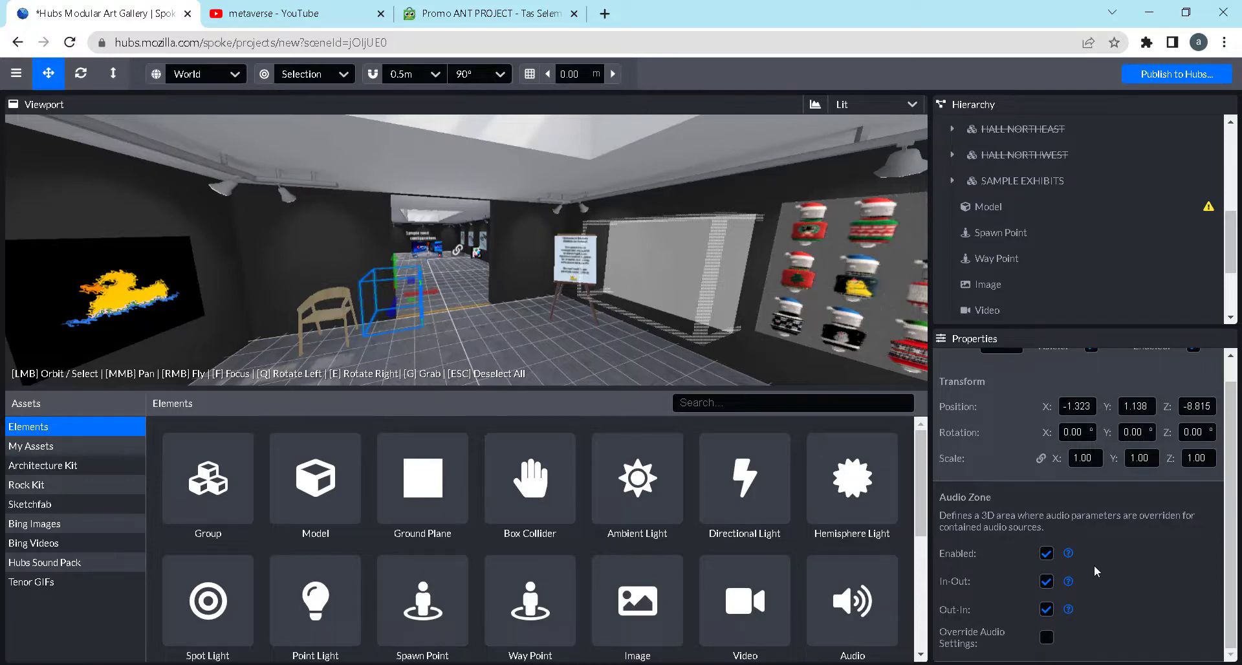
{"action": "scroll", "coordinate": [1093, 565], "scroll_direction": "up", "scroll_amount": 1}
{"action": "scroll", "coordinate": [1092, 564], "scroll_direction": "down", "scroll_amount": 1}
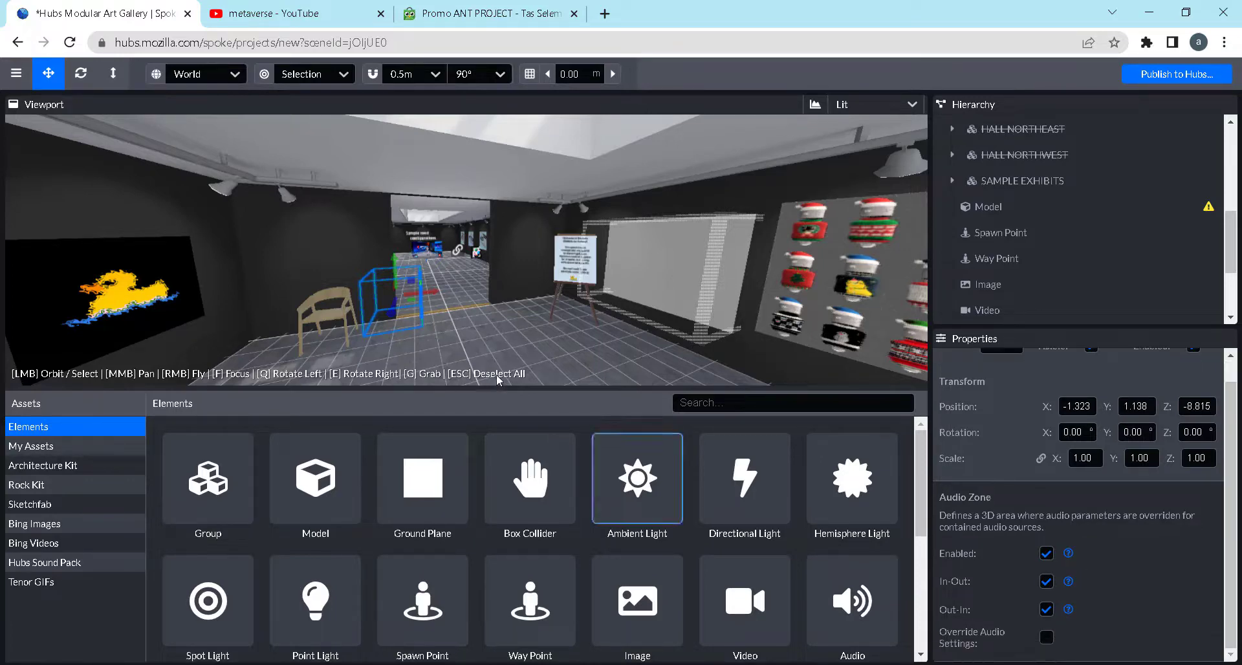
{"action": "left_click", "coordinate": [463, 321]}
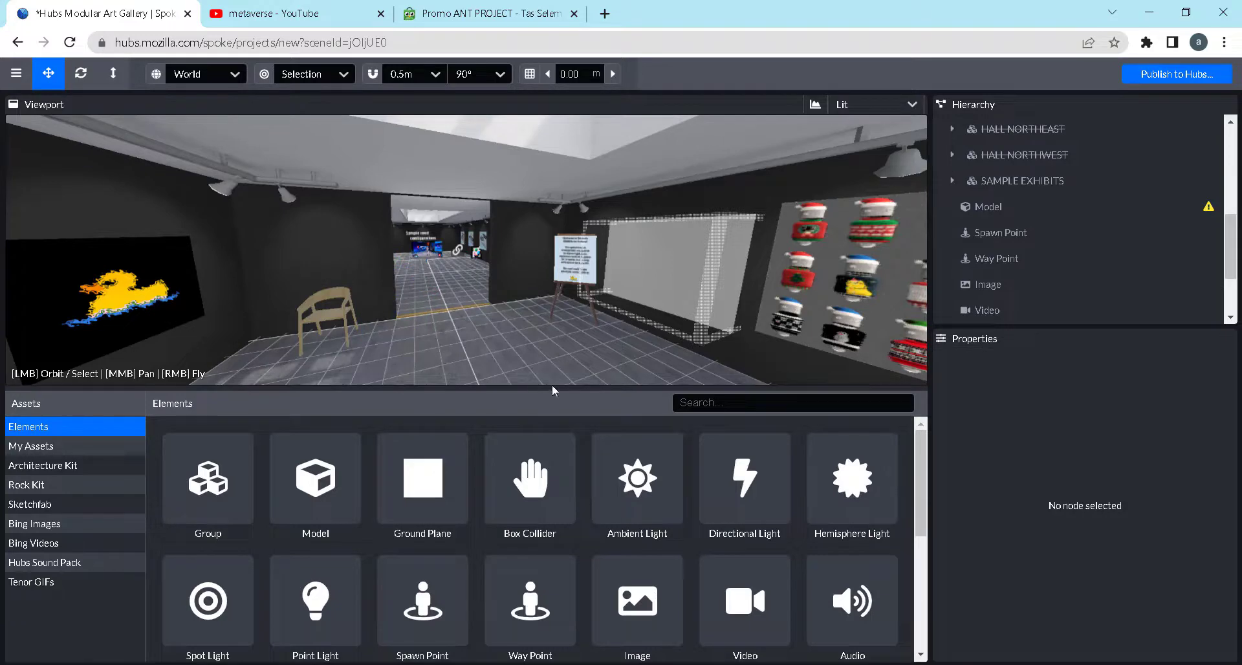
Place a Troika Text element on the entrance room floor near the doorway at X 1.249, Z -8.585
{"action": "scroll", "coordinate": [780, 549], "scroll_direction": "down", "scroll_amount": 5}
{"action": "mouse_move", "coordinate": [868, 496]}
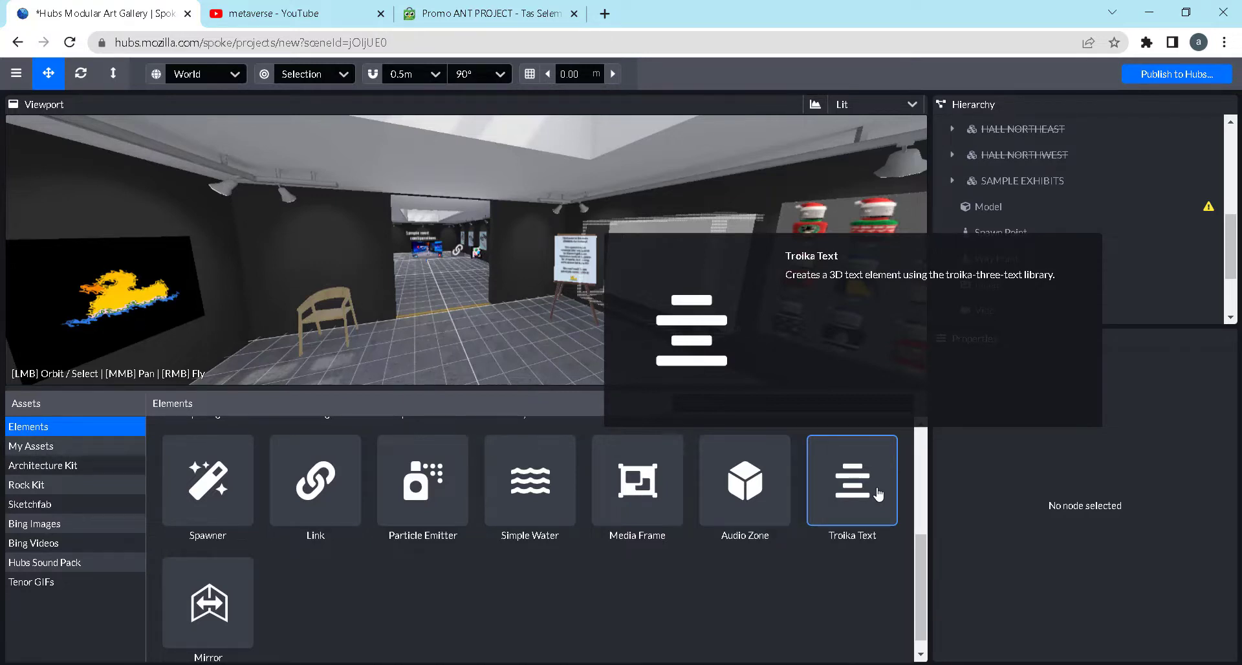
{"action": "left_click", "coordinate": [878, 495]}
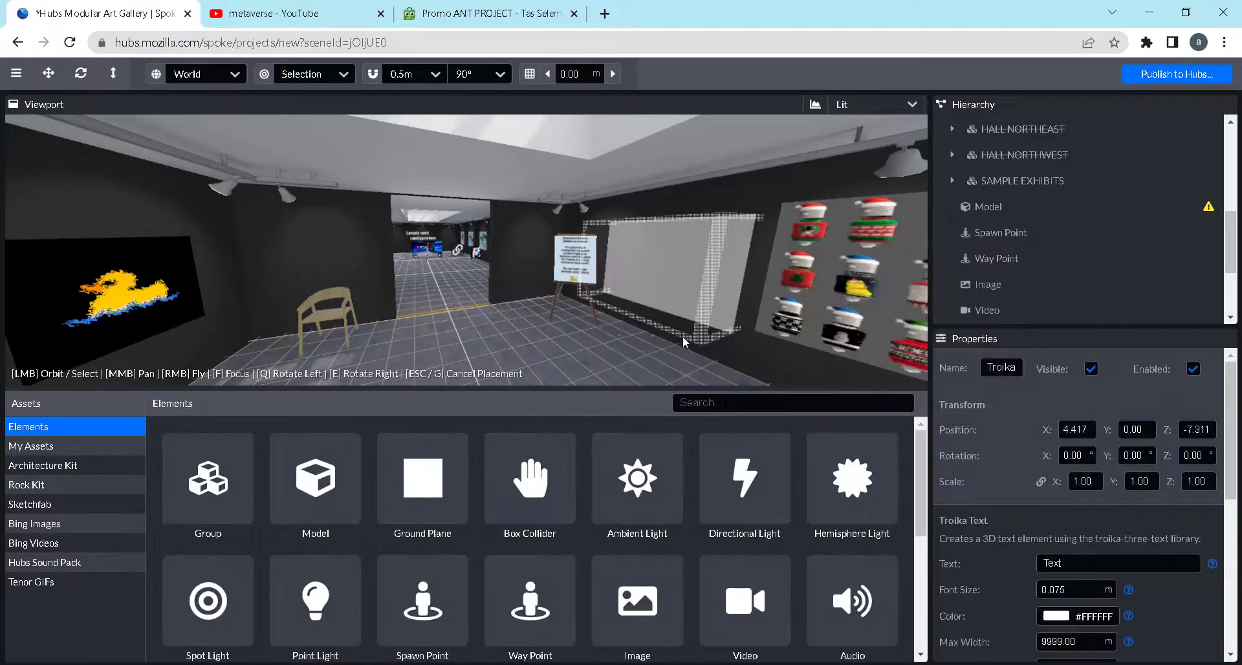
{"action": "left_click", "coordinate": [508, 328]}
{"action": "scroll", "coordinate": [512, 305], "scroll_direction": "down", "scroll_amount": 3}
{"action": "scroll", "coordinate": [519, 304], "scroll_direction": "up", "scroll_amount": 7}
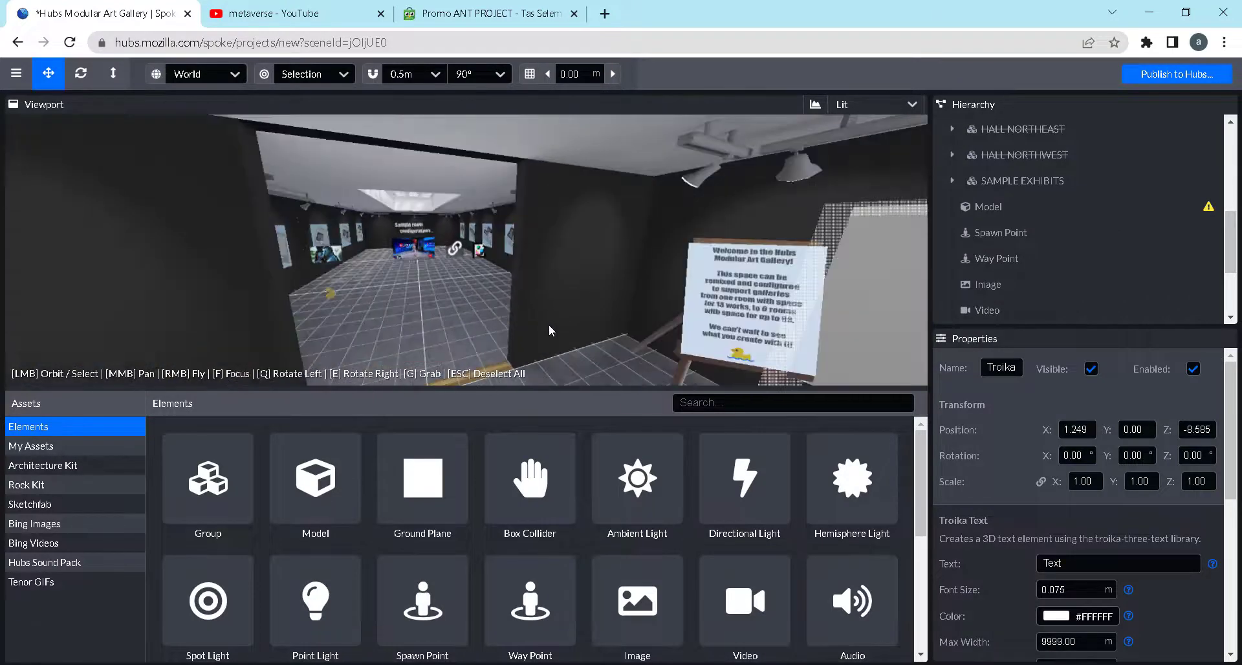
Raise the Troika Text element slightly above the entrance room floor to Y 0.248
{"action": "scroll", "coordinate": [521, 246], "scroll_direction": "down", "scroll_amount": 4}
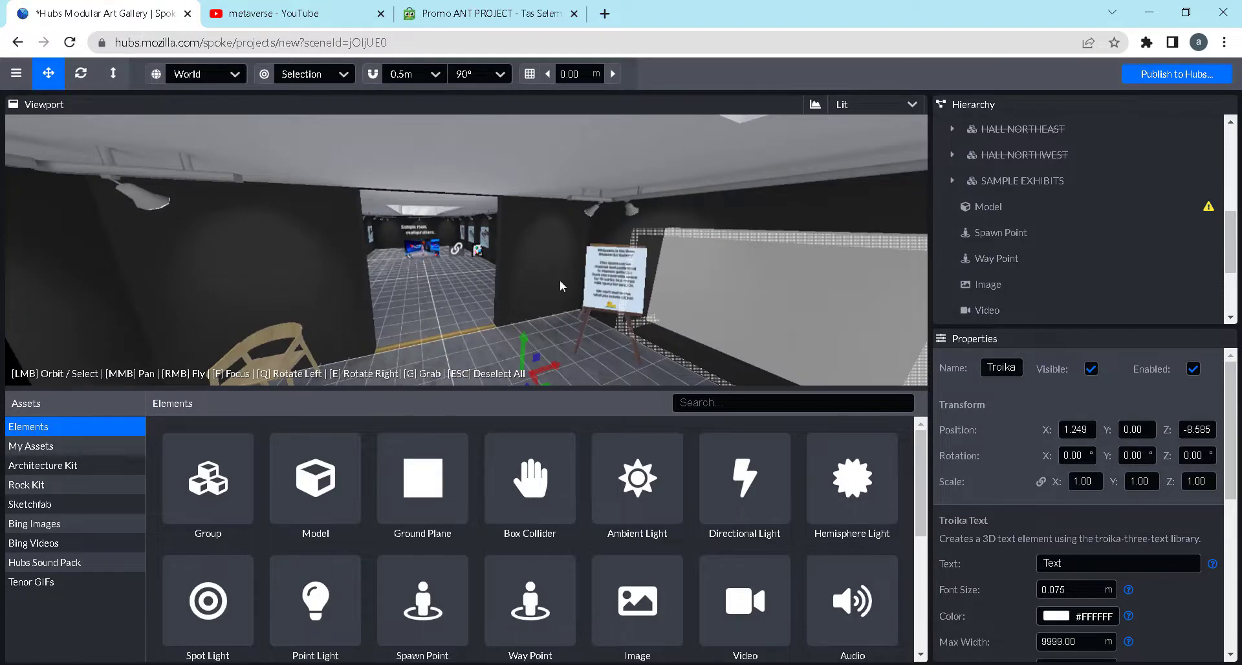
{"action": "scroll", "coordinate": [560, 281], "scroll_direction": "down", "scroll_amount": 4}
{"action": "mouse_move", "coordinate": [555, 295]}
{"action": "left_mouse_down"}
{"action": "mouse_move", "coordinate": [550, 282]}
{"action": "mouse_move", "coordinate": [556, 290]}
{"action": "left_mouse_up"}
{"action": "scroll", "coordinate": [557, 293], "scroll_direction": "up", "scroll_amount": 5}
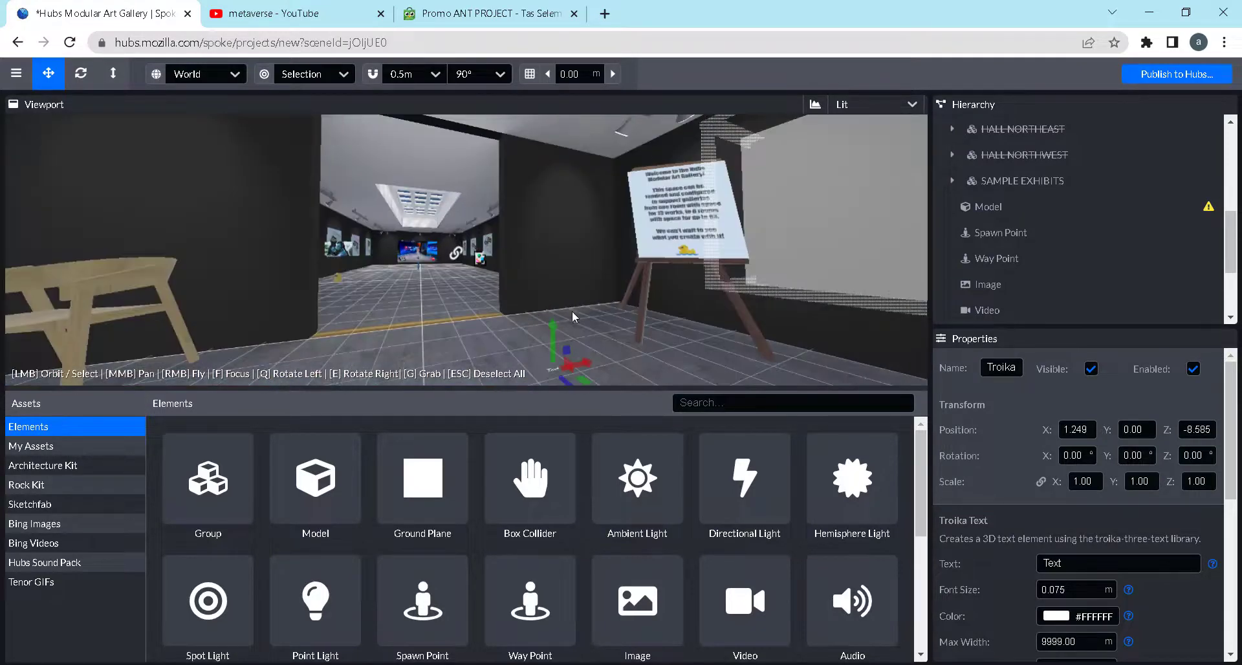
{"action": "left_click_drag", "start_coordinate": [555, 333], "coordinate": [556, 310]}
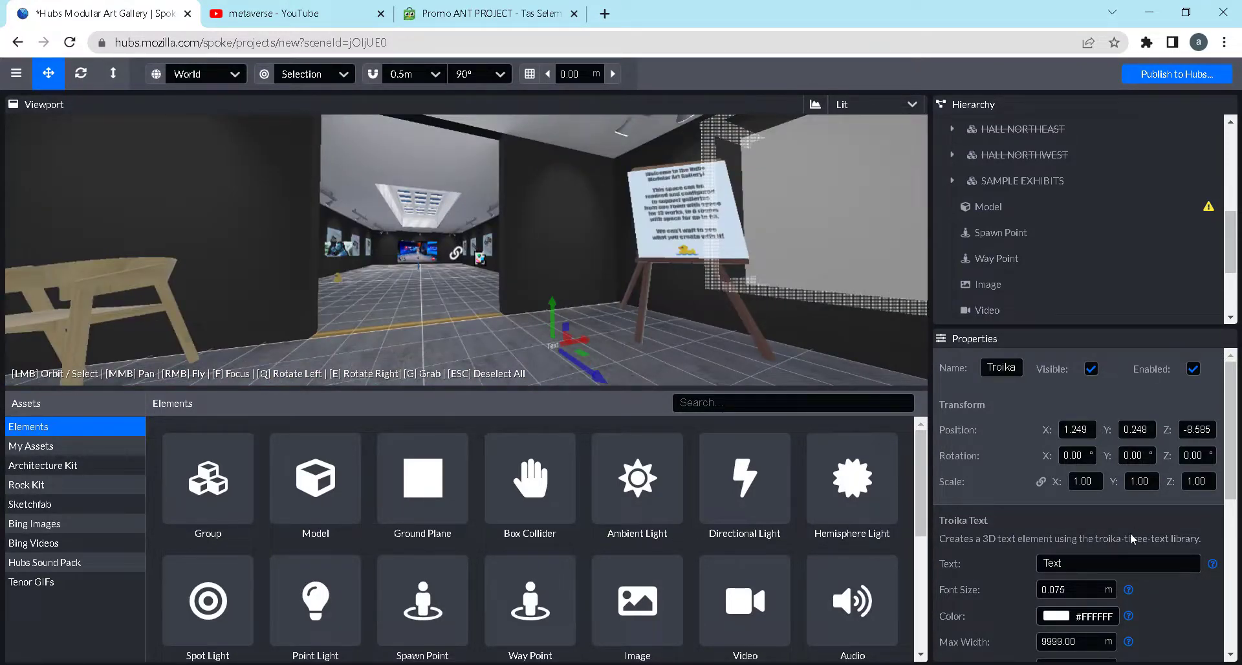
Replace the Troika Text's placeholder wording with the gallery owner's name followed by "Gallery"
{"action": "left_click", "coordinate": [1100, 563]}
{"action": "key", "text": "ctrl+a"}
{"action": "type", "text": "A"}
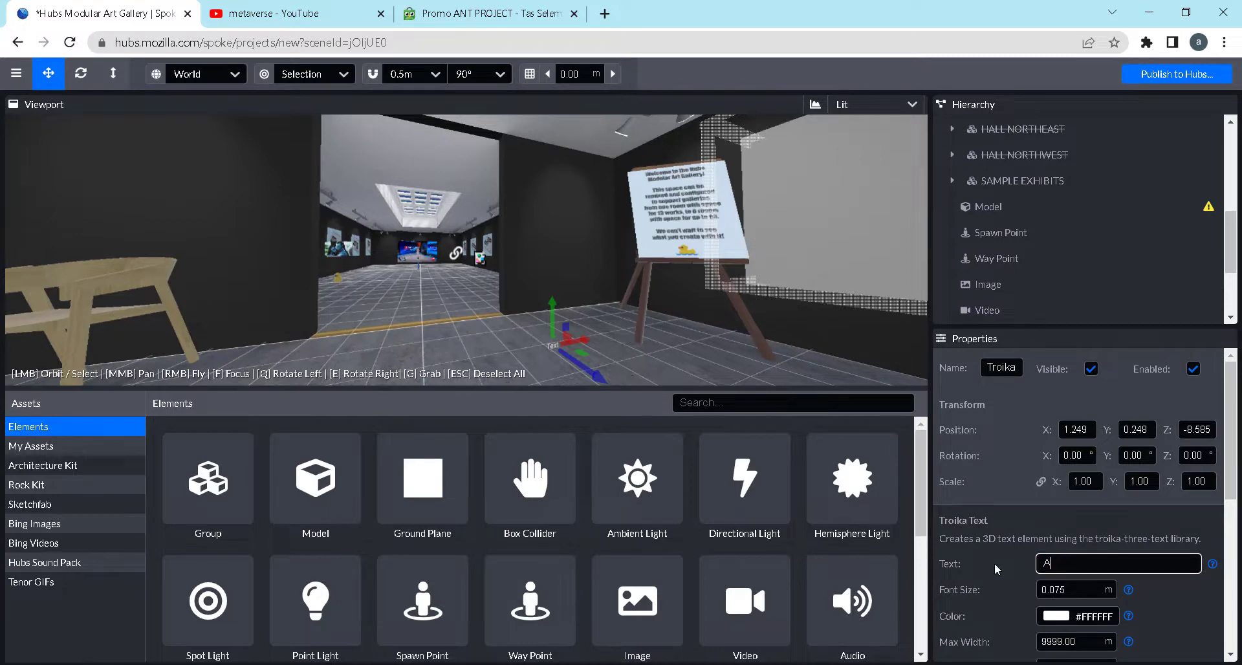
{"action": "type", "text": "lfan Gallery"}
Scale the gallery title text uniformly to 3 and raise it to Y 0.614
{"action": "left_click", "coordinate": [1083, 481]}
{"action": "type", "text": "3"}
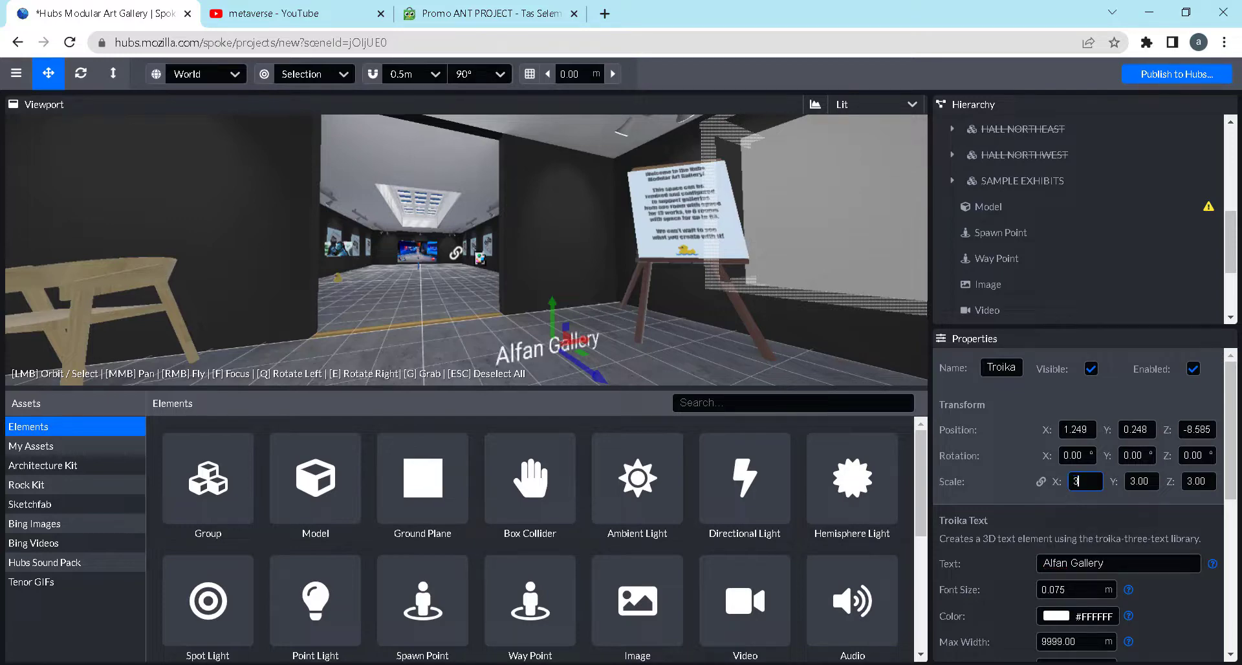
{"action": "left_click_drag", "start_coordinate": [553, 312], "coordinate": [677, 317]}
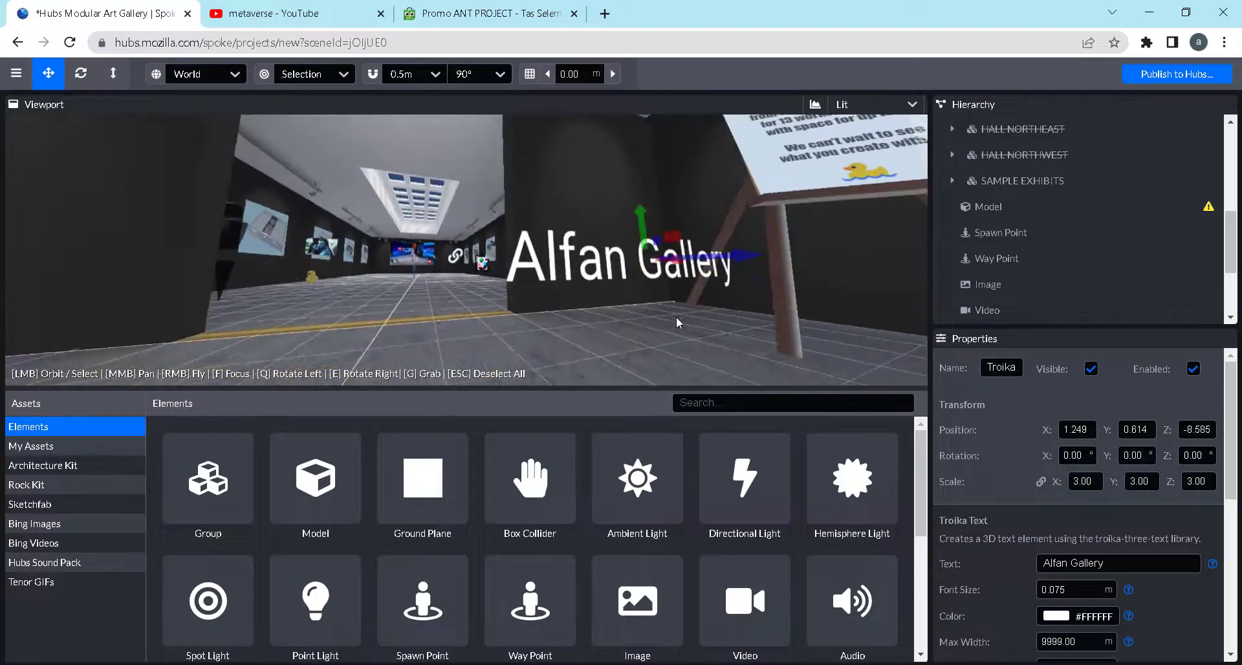
{"action": "scroll", "coordinate": [1144, 589], "scroll_direction": "down", "scroll_amount": 1}
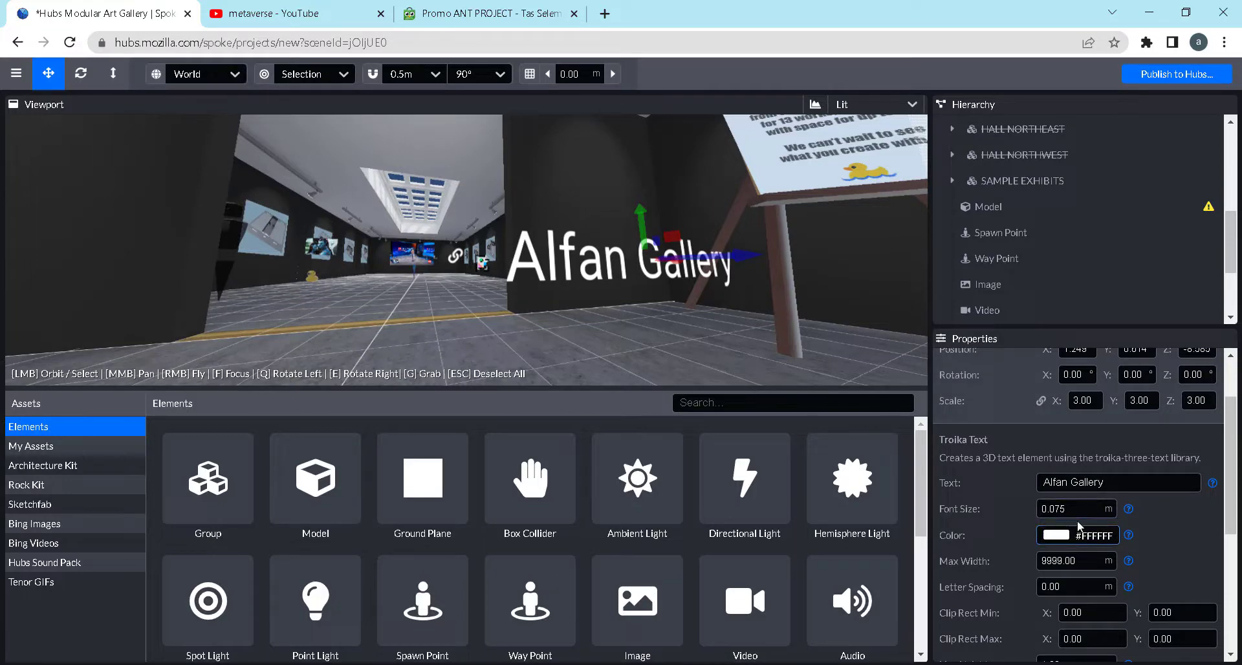
{"action": "scroll", "coordinate": [1093, 527], "scroll_direction": "down", "scroll_amount": 2}
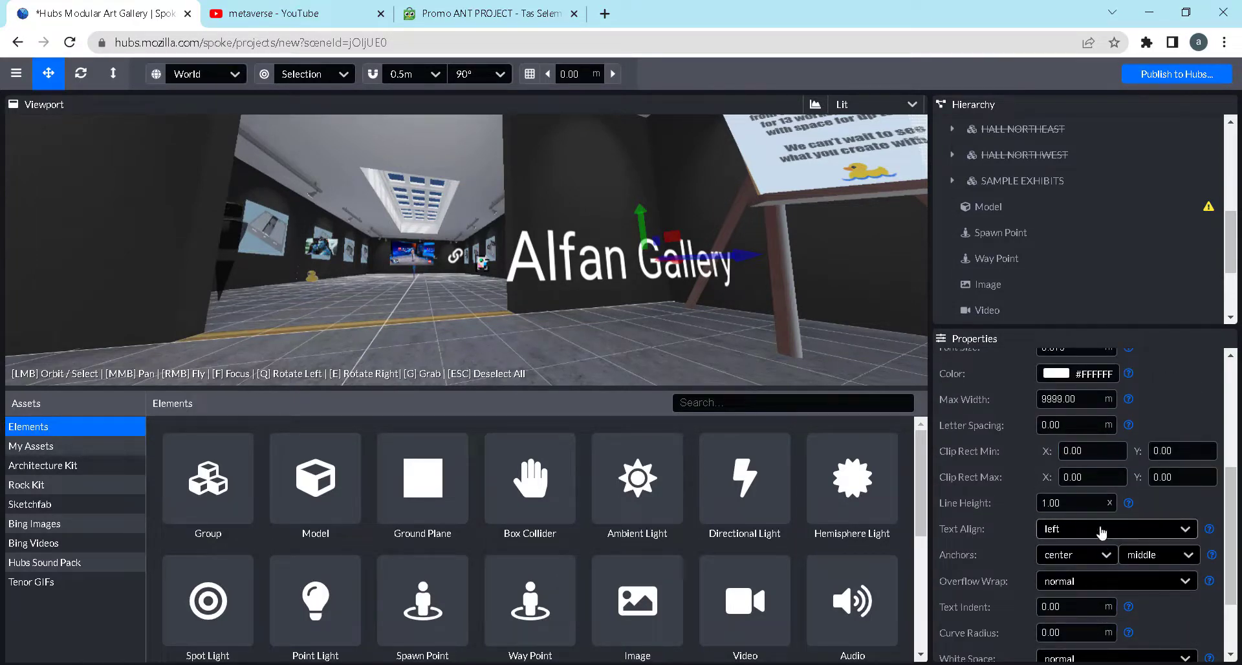
Place a Mirror element on the wall between the doorway and the welcome sign at X 2.503, Y 1.543, Z -9.924
{"action": "left_click_drag", "start_coordinate": [670, 313], "coordinate": [627, 319]}
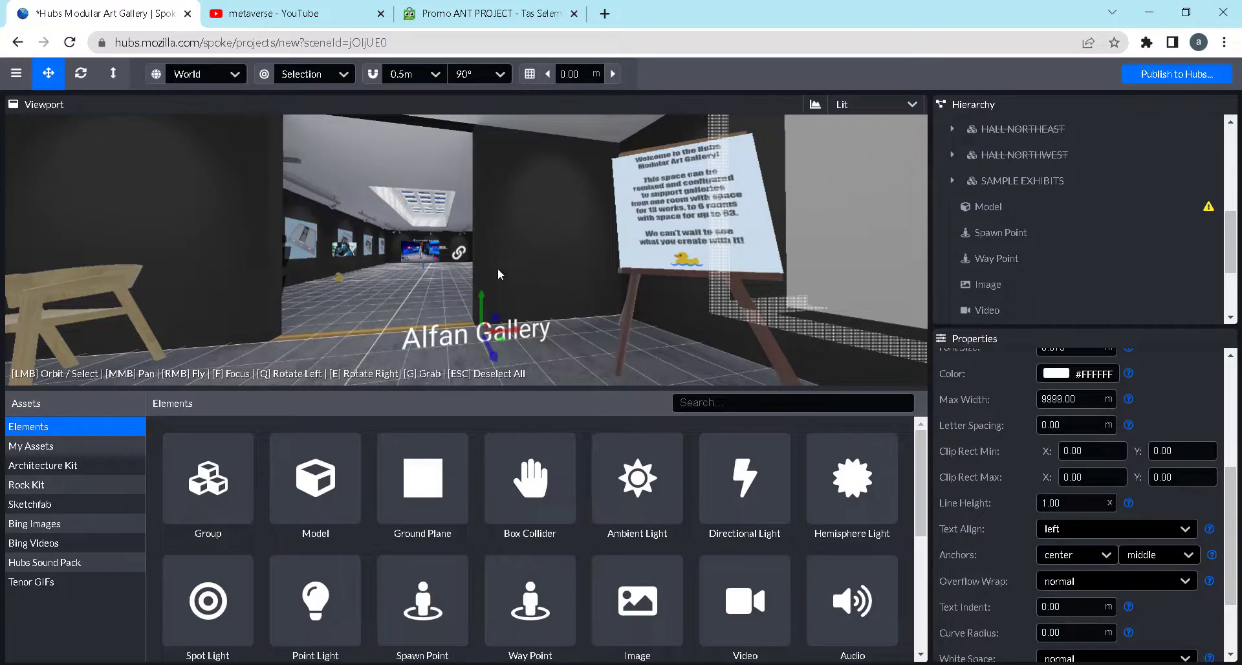
{"action": "scroll", "coordinate": [503, 530], "scroll_direction": "down", "scroll_amount": 4}
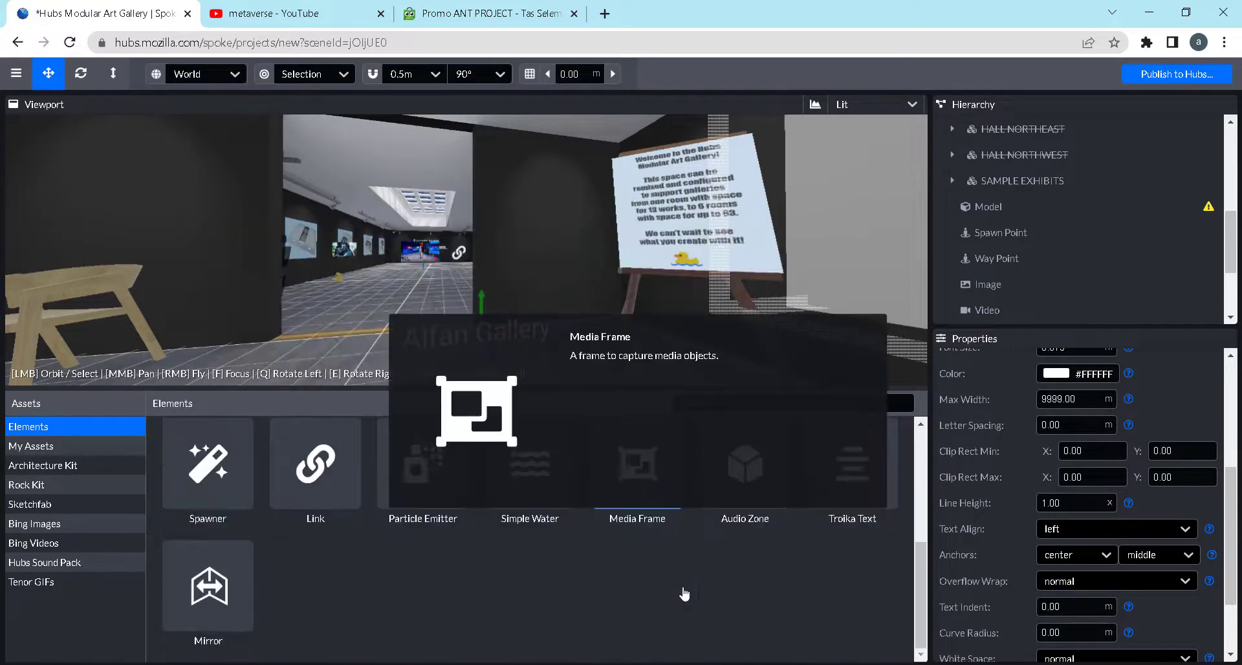
{"action": "left_click_drag", "start_coordinate": [440, 326], "coordinate": [370, 308]}
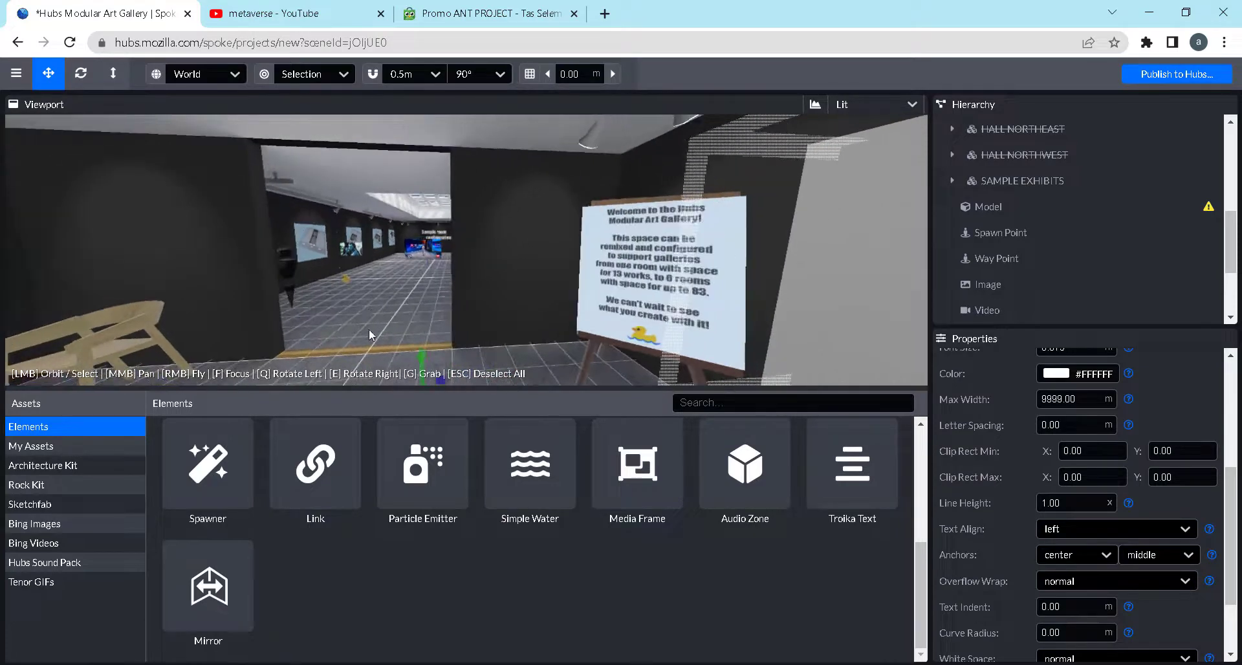
{"action": "left_click_drag", "start_coordinate": [207, 585], "coordinate": [502, 218]}
{"action": "left_click", "coordinate": [422, 320]}
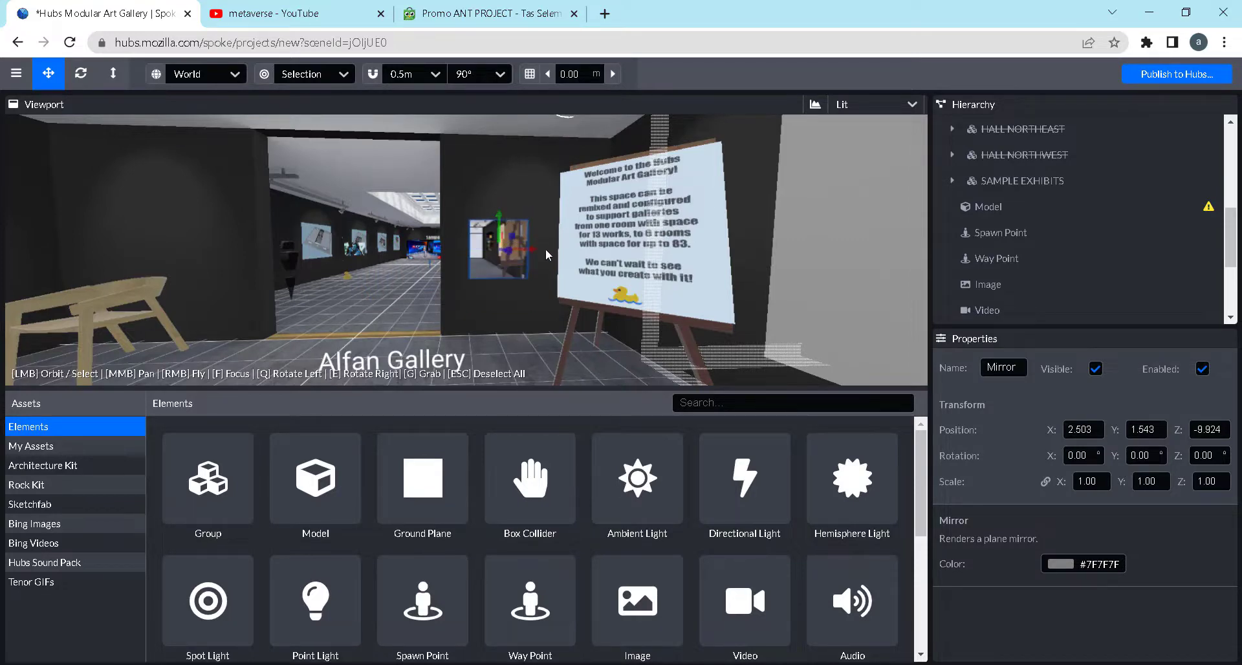
{"action": "left_click_drag", "start_coordinate": [536, 256], "coordinate": [409, 328]}
{"action": "left_click", "coordinate": [420, 296]}
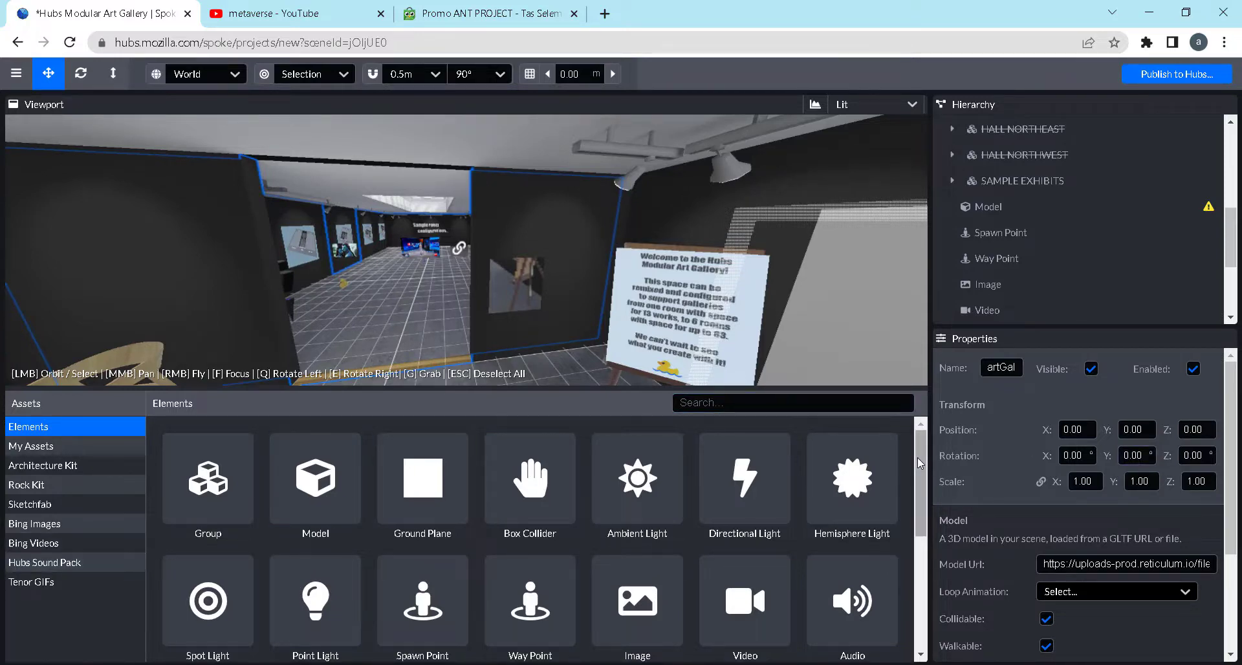
Show the My Assets collection and start uploading a new file to it
{"action": "mouse_move", "coordinate": [922, 471]}
{"action": "left_mouse_down"}
{"action": "mouse_move", "coordinate": [920, 483]}
{"action": "mouse_move", "coordinate": [922, 465]}
{"action": "left_mouse_up"}
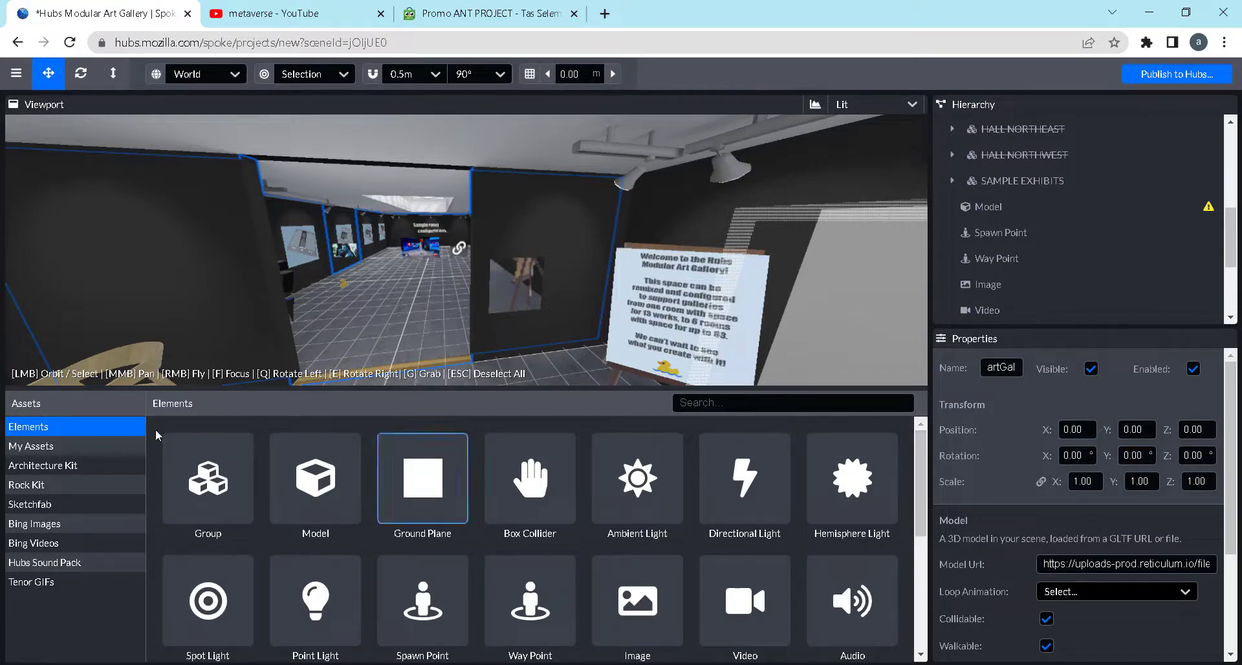
{"action": "left_click", "coordinate": [12, 446]}
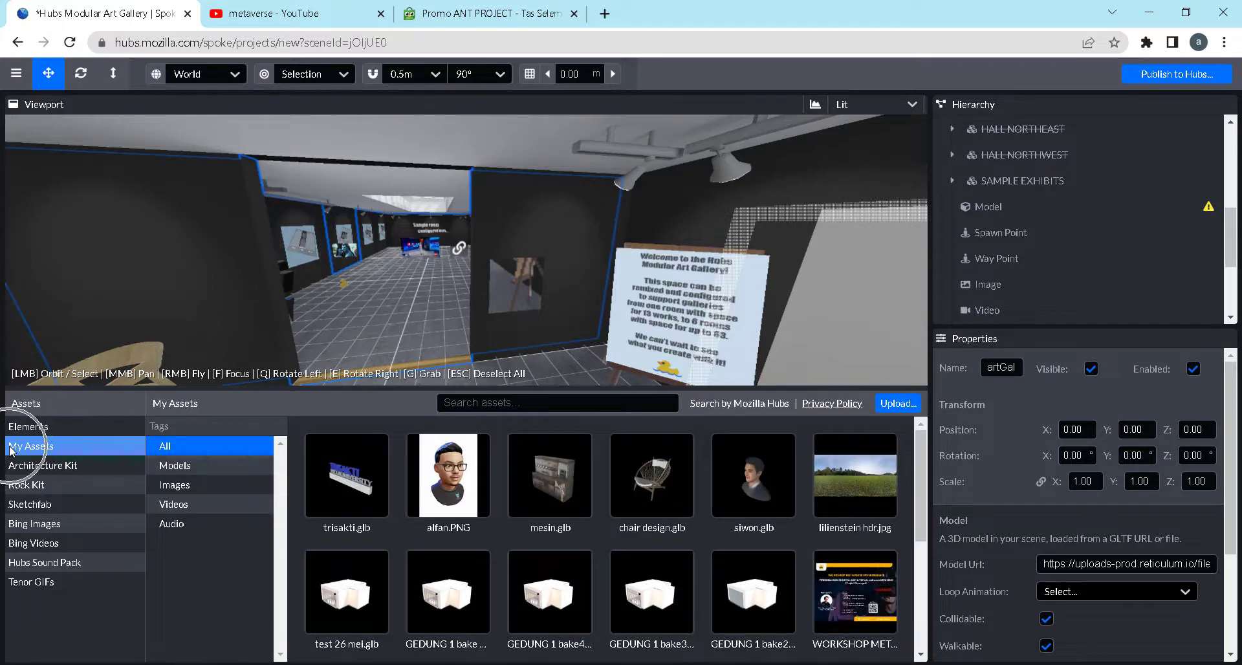
{"action": "key", "text": "ctrl"}
{"action": "key", "text": "ctrl"}
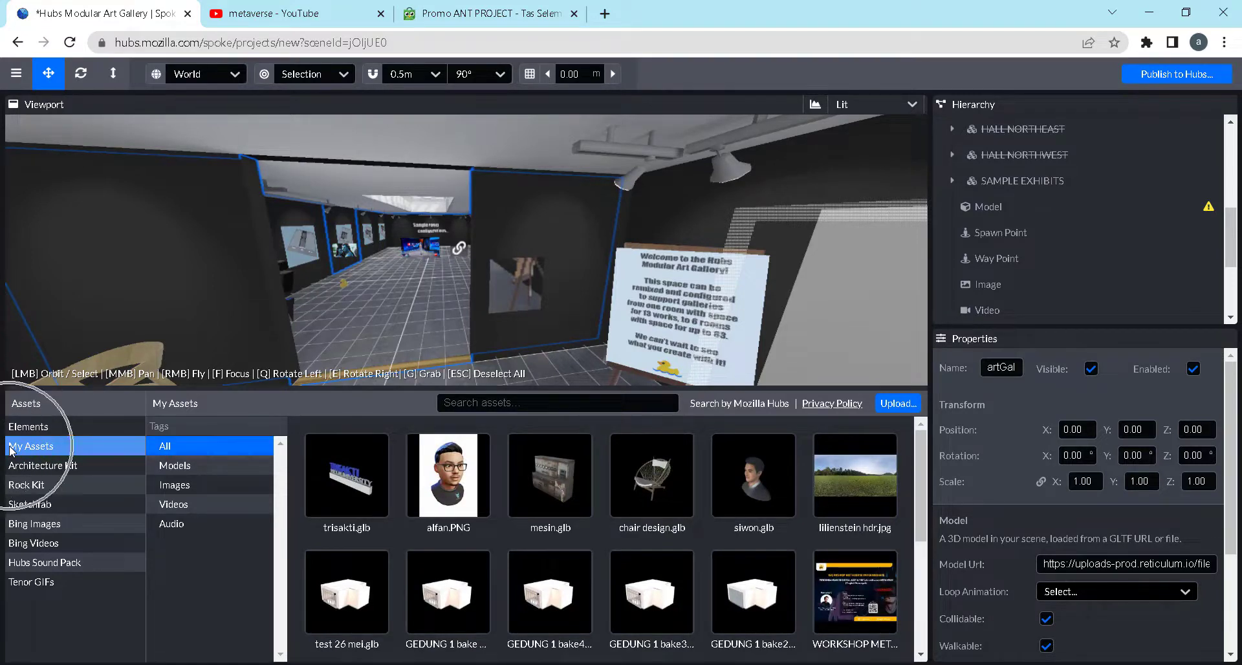
{"action": "key", "text": "ctrl"}
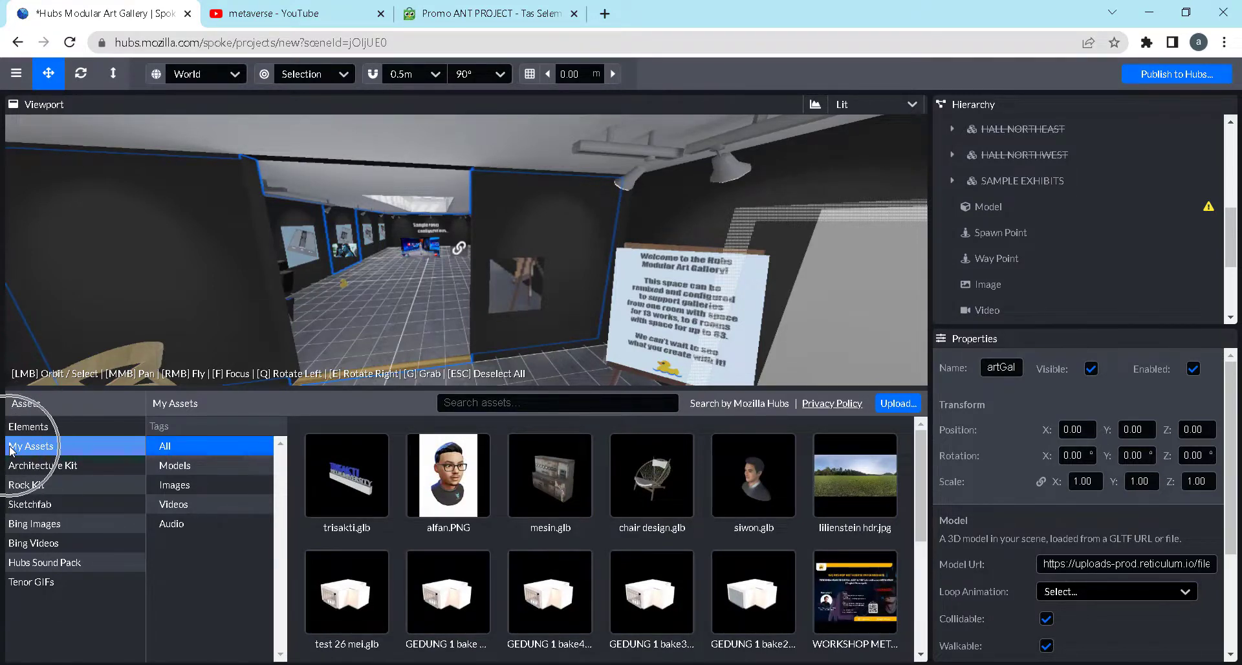
{"action": "left_click", "coordinate": [897, 409]}
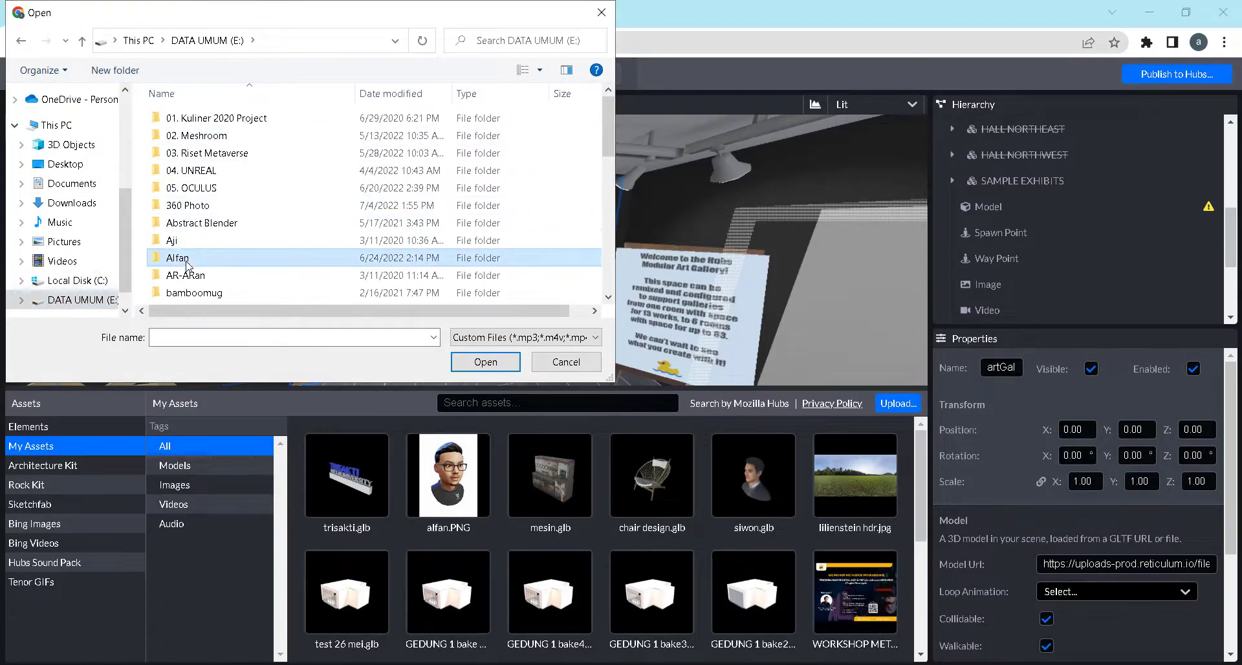
Upload h4.jpg from the assets folder of 1 Course Metaverse Beginner inside 21 Model Course Metaverse
{"action": "double_click", "coordinate": [214, 257]}
{"action": "scroll", "coordinate": [236, 225], "scroll_direction": "down", "scroll_amount": 3}
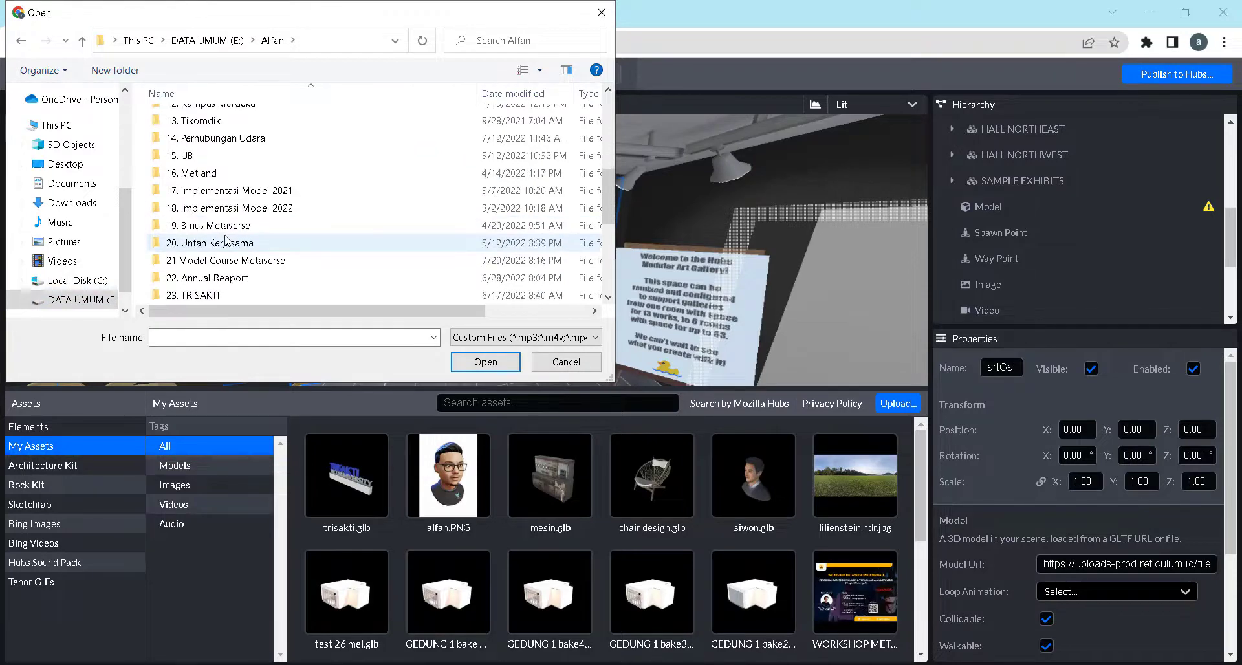
{"action": "double_click", "coordinate": [213, 207]}
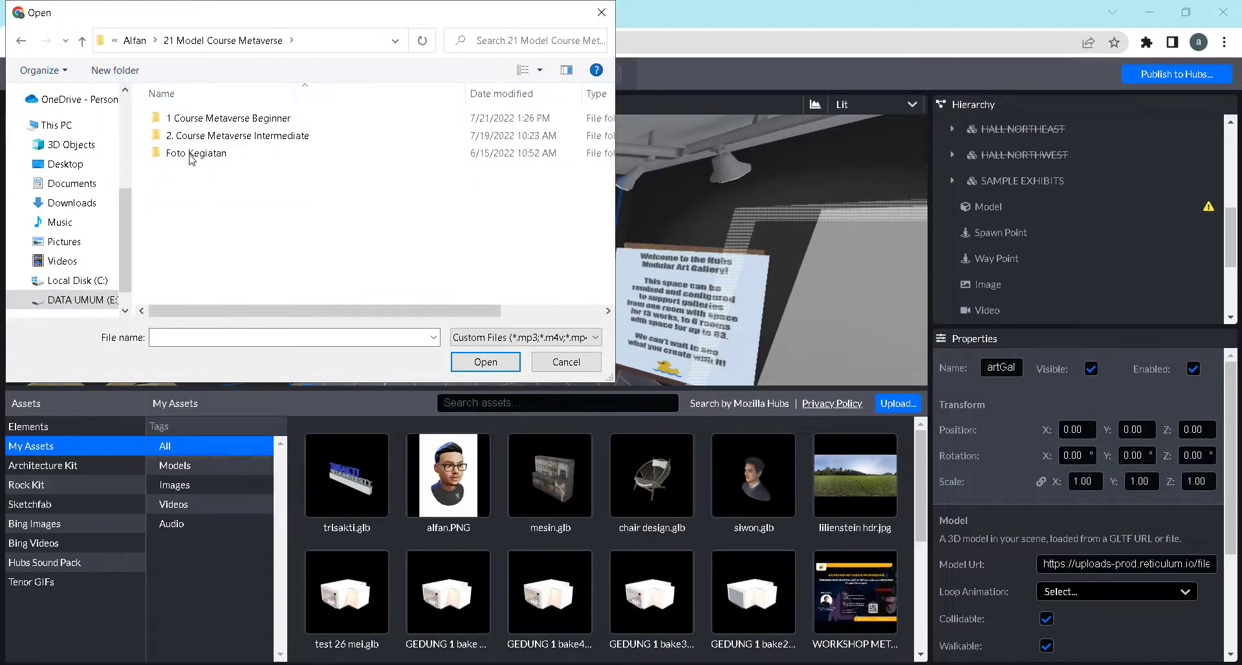
{"action": "double_click", "coordinate": [213, 119]}
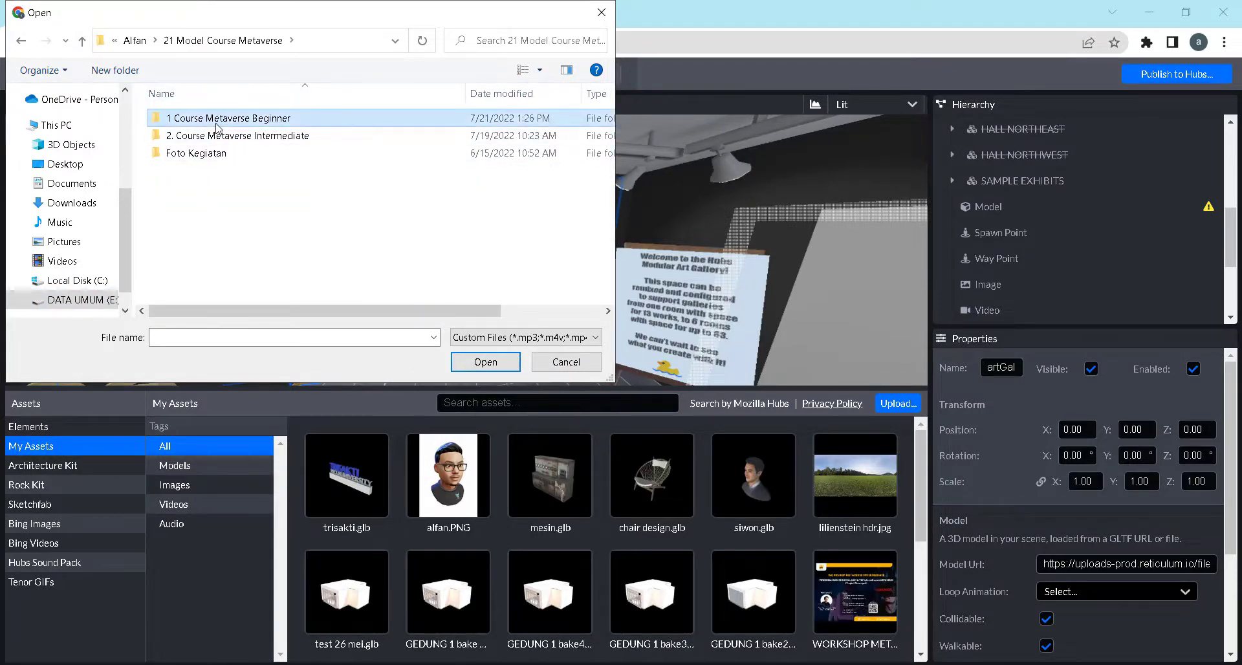
{"action": "double_click", "coordinate": [207, 238]}
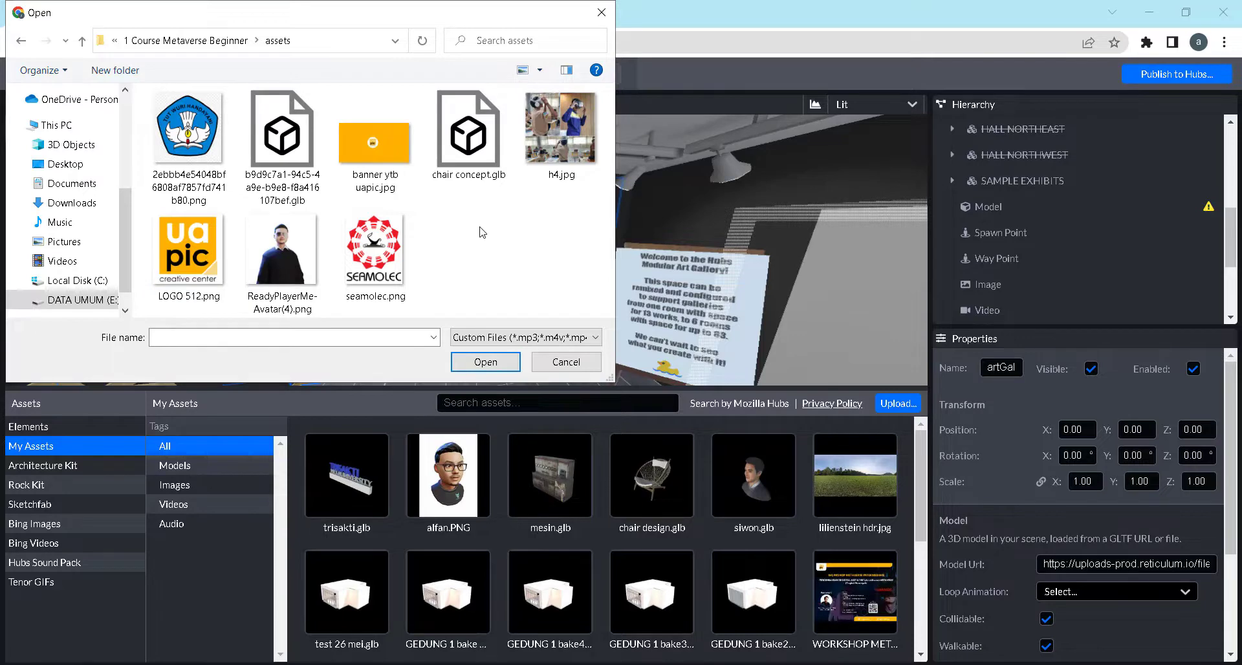
{"action": "left_click", "coordinate": [546, 148]}
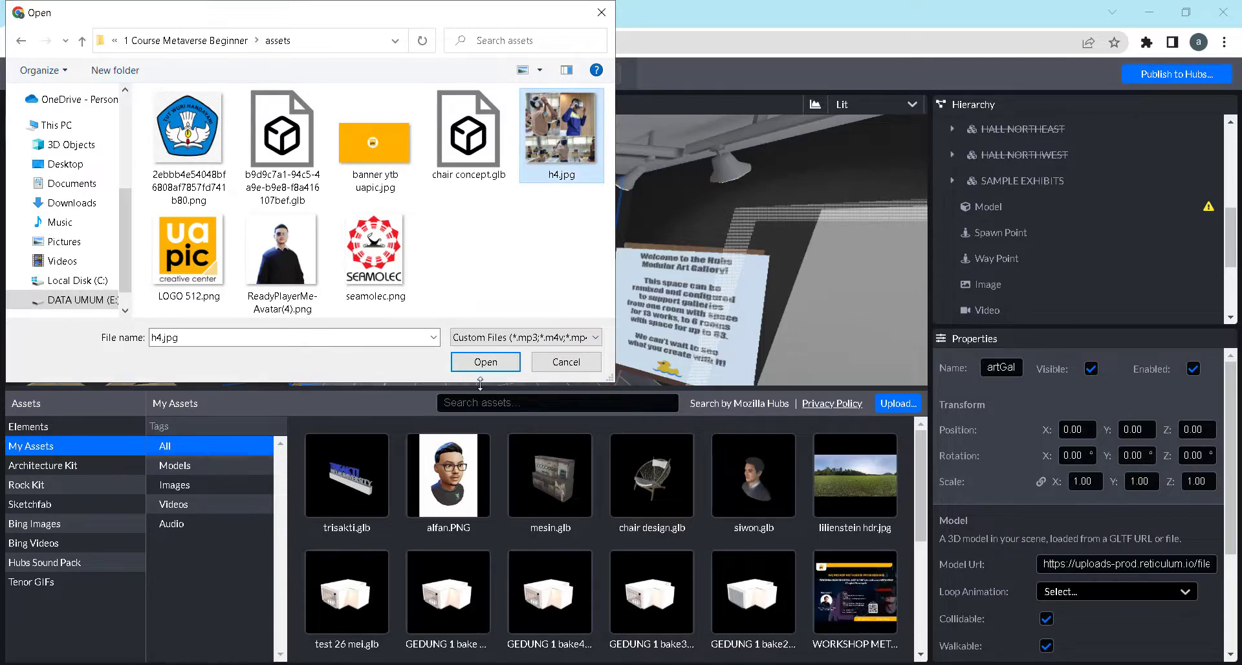
{"action": "left_click", "coordinate": [487, 364]}
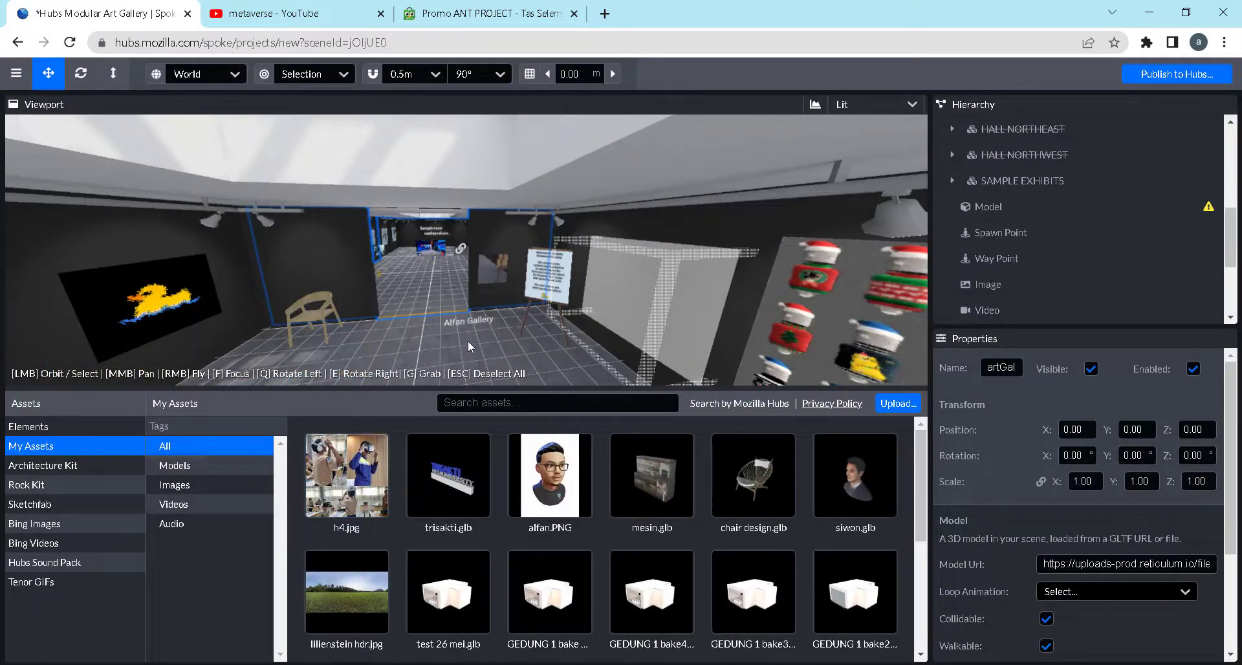
Examine the gallery room's walls and the large duck picture's transform to find a spot for the uploaded image
{"action": "mouse_move", "coordinate": [468, 340]}
{"action": "left_mouse_down"}
{"action": "mouse_move", "coordinate": [360, 328]}
{"action": "mouse_move", "coordinate": [371, 301]}
{"action": "left_mouse_up"}
{"action": "left_click_drag", "start_coordinate": [656, 301], "coordinate": [422, 291]}
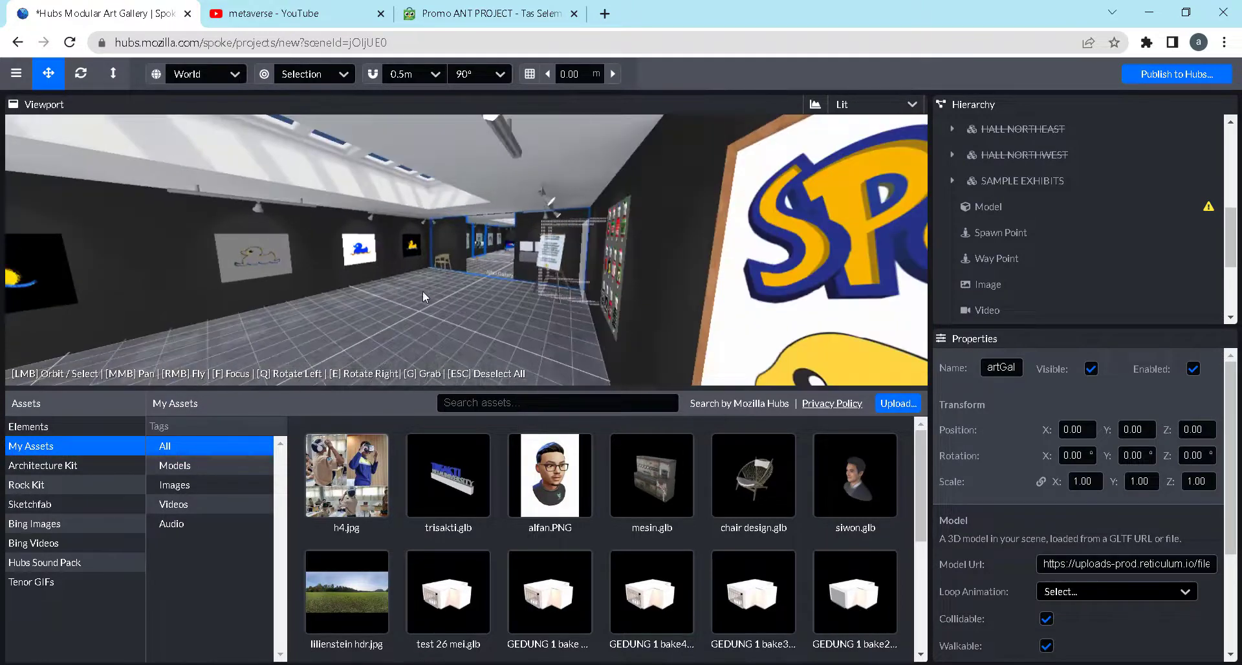
{"action": "left_click_drag", "start_coordinate": [666, 283], "coordinate": [779, 258]}
{"action": "scroll", "coordinate": [326, 266], "scroll_direction": "up", "scroll_amount": 3}
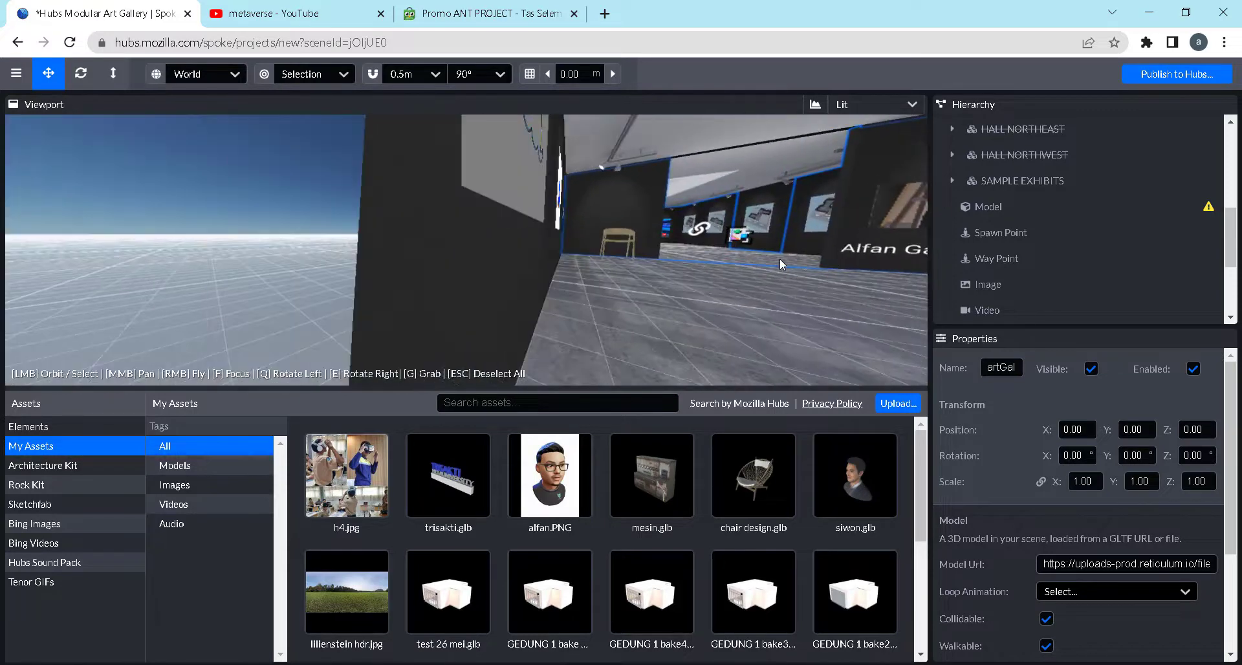
{"action": "left_click_drag", "start_coordinate": [676, 285], "coordinate": [273, 247]}
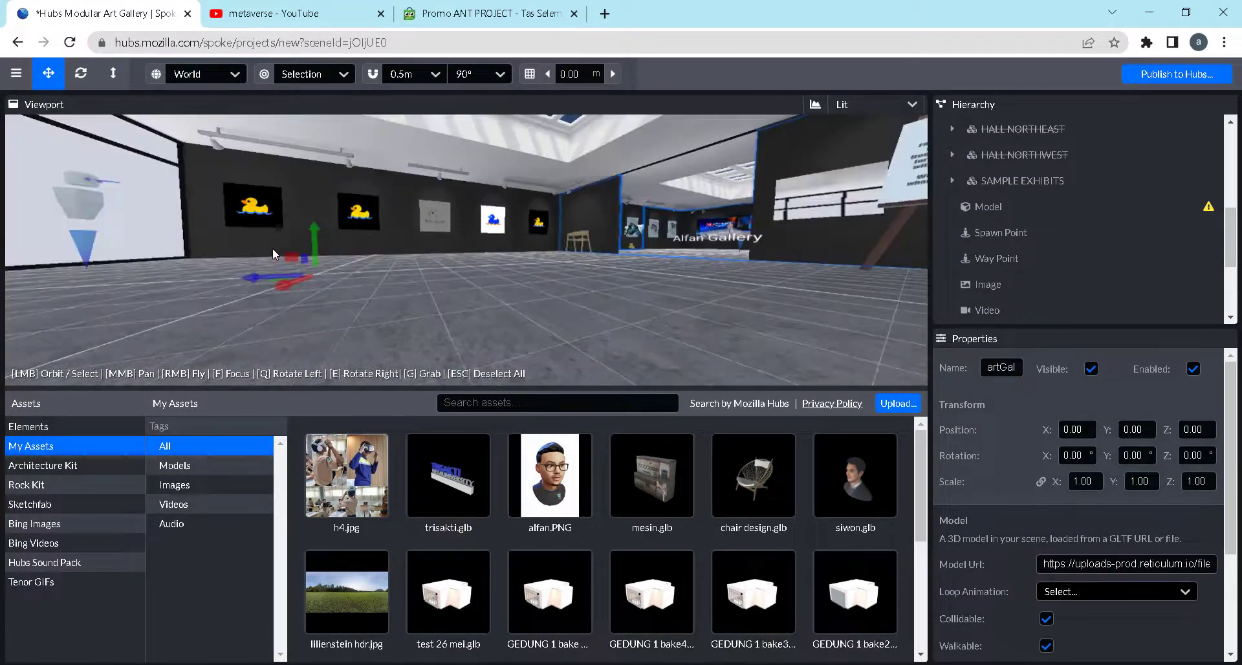
{"action": "scroll", "coordinate": [381, 271], "scroll_direction": "up", "scroll_amount": 3}
{"action": "scroll", "coordinate": [385, 249], "scroll_direction": "down", "scroll_amount": 2}
{"action": "middle_click_drag", "start_coordinate": [404, 233], "coordinate": [514, 284]}
{"action": "scroll", "coordinate": [416, 296], "scroll_direction": "up", "scroll_amount": 3}
{"action": "scroll", "coordinate": [404, 292], "scroll_direction": "down", "scroll_amount": 2}
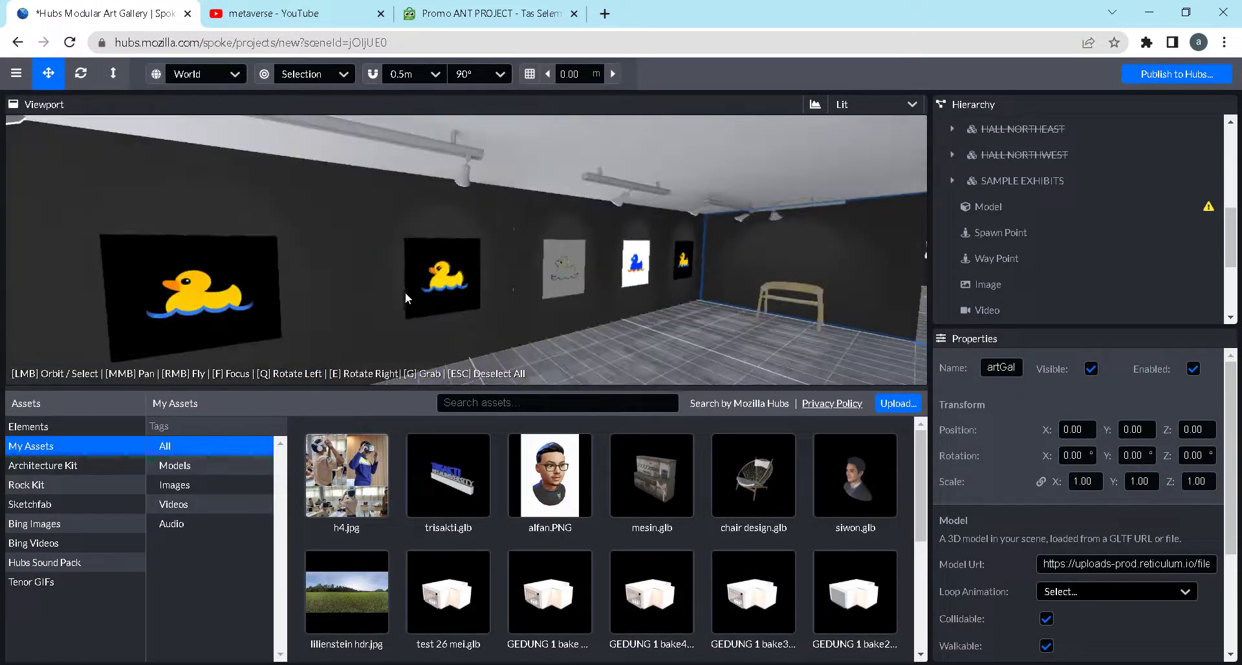
{"action": "left_click", "coordinate": [205, 293]}
Try placing h4.jpg on the wall between the first two duck pictures, undo its shift and delete it
{"action": "mouse_move", "coordinate": [352, 503]}
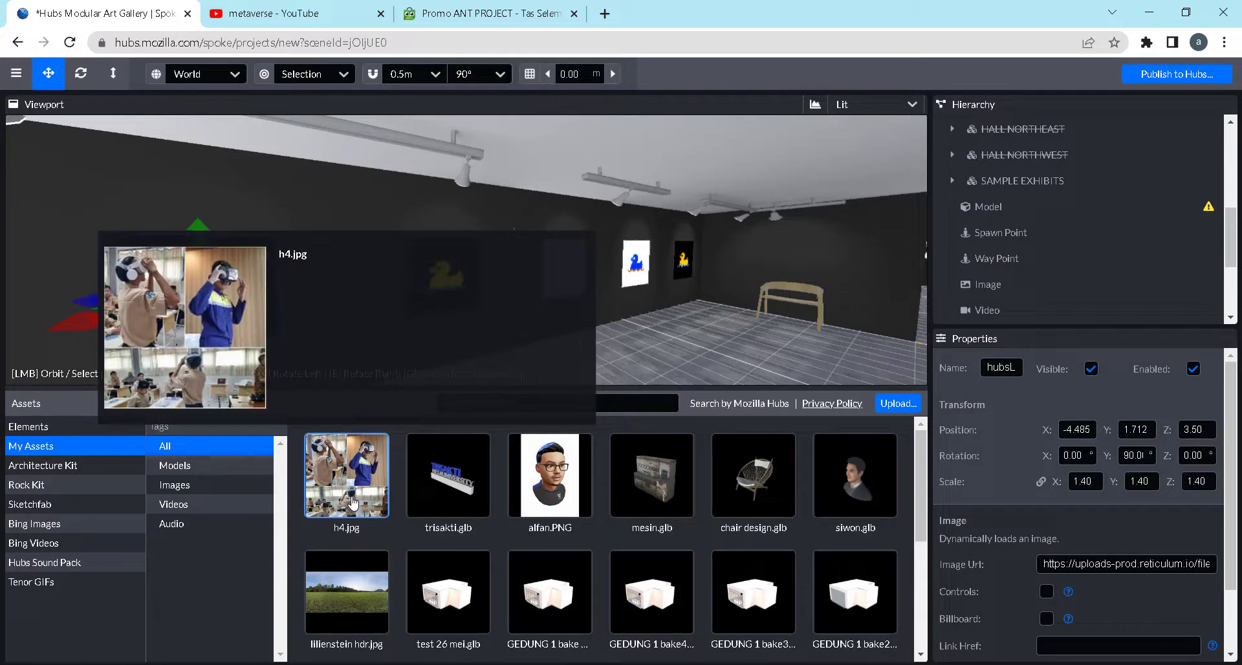
{"action": "left_click_drag", "start_coordinate": [353, 504], "coordinate": [333, 319]}
{"action": "left_click_drag", "start_coordinate": [426, 336], "coordinate": [490, 335]}
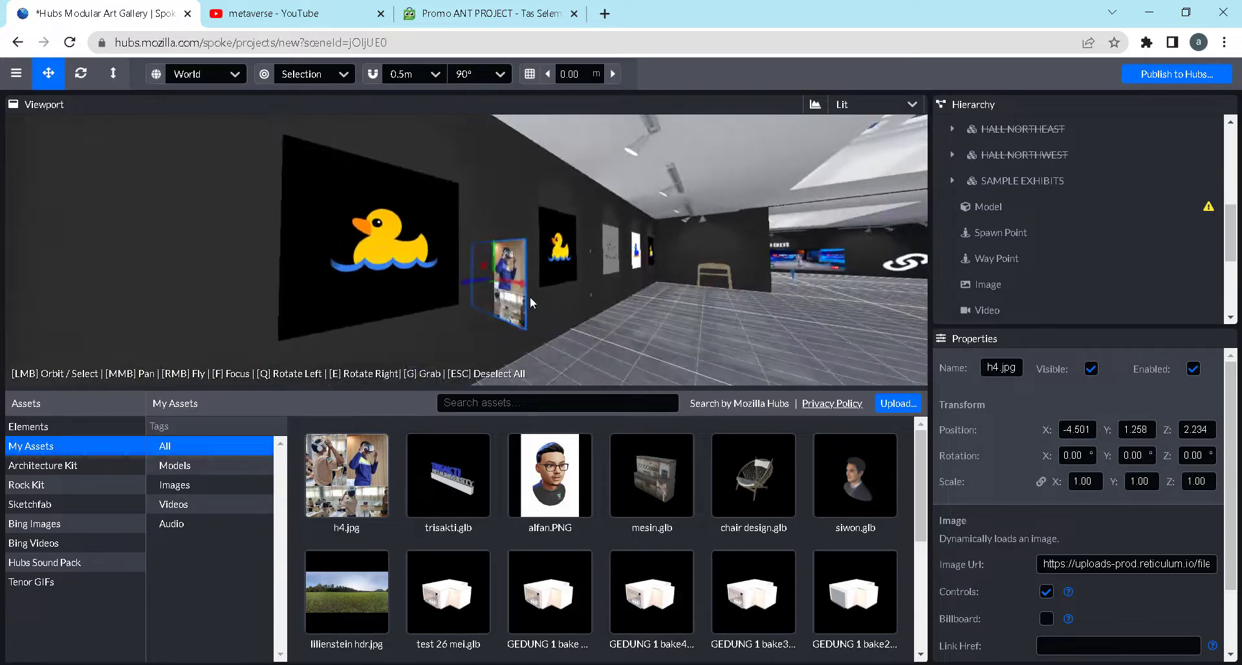
{"action": "left_click_drag", "start_coordinate": [520, 282], "coordinate": [583, 295]}
{"action": "left_click_drag", "start_coordinate": [711, 349], "coordinate": [436, 328]}
{"action": "key", "text": "ctrl+z"}
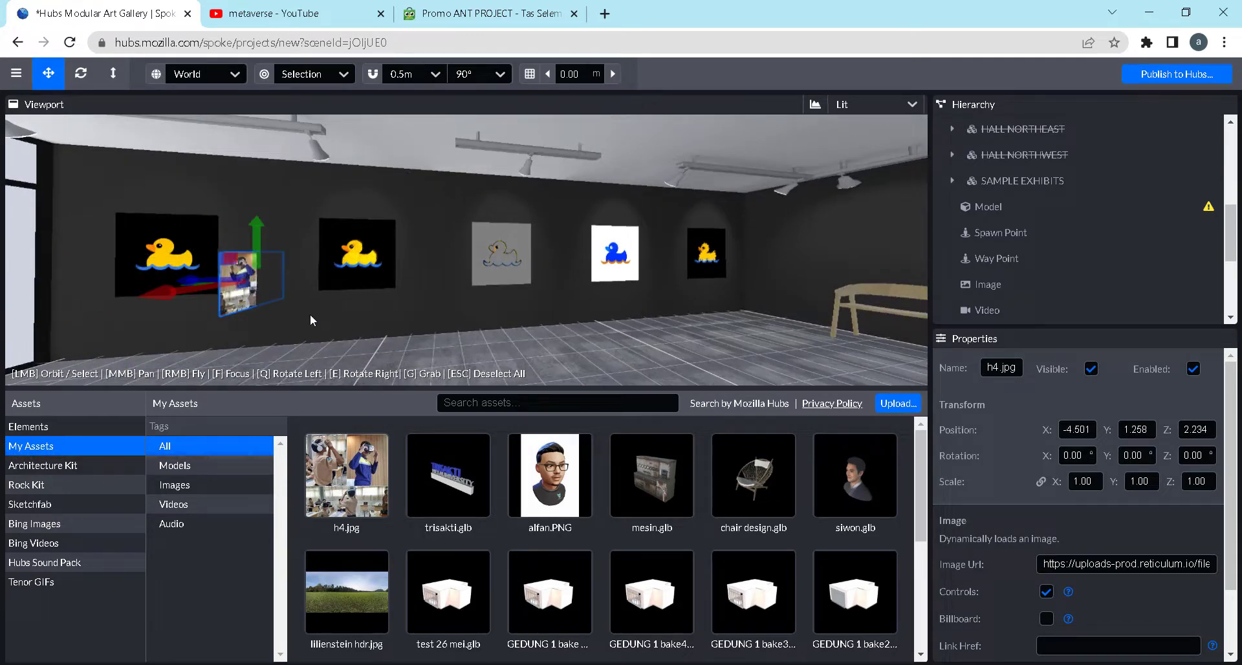
{"action": "key", "text": "Delete"}
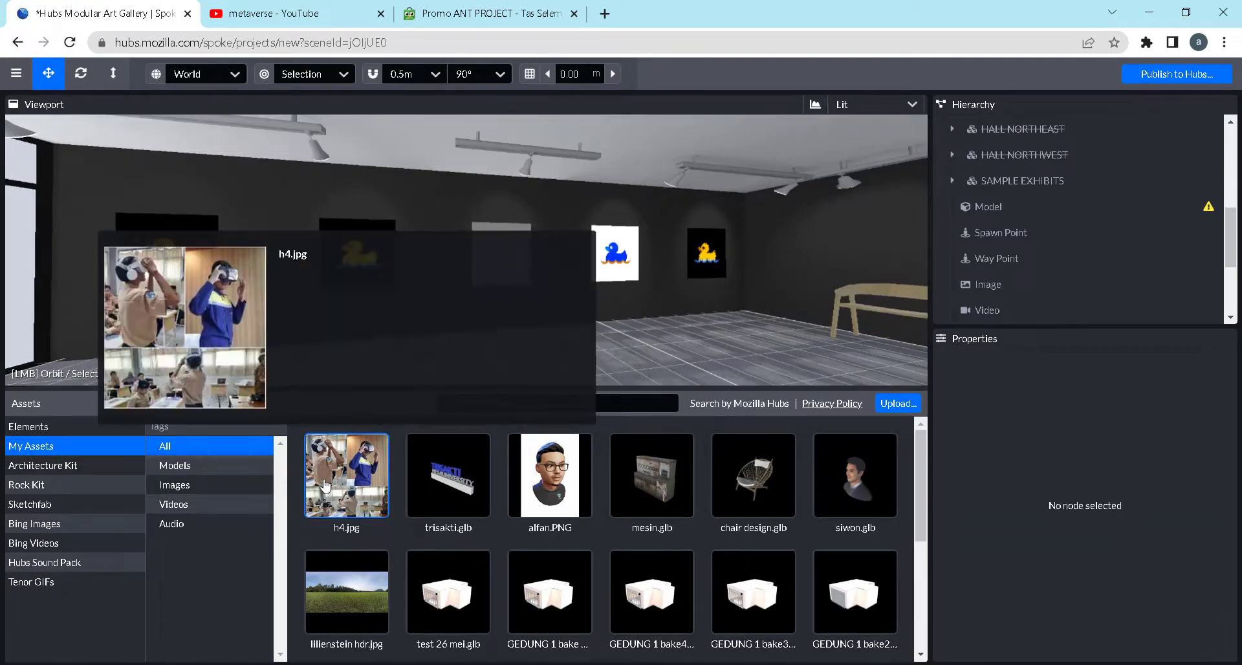
Place h4.jpg near the second duck picture at X -3.802, Z 0.713, raised to Y 1.237 and rotated 90° about Y
{"action": "left_click", "coordinate": [326, 486]}
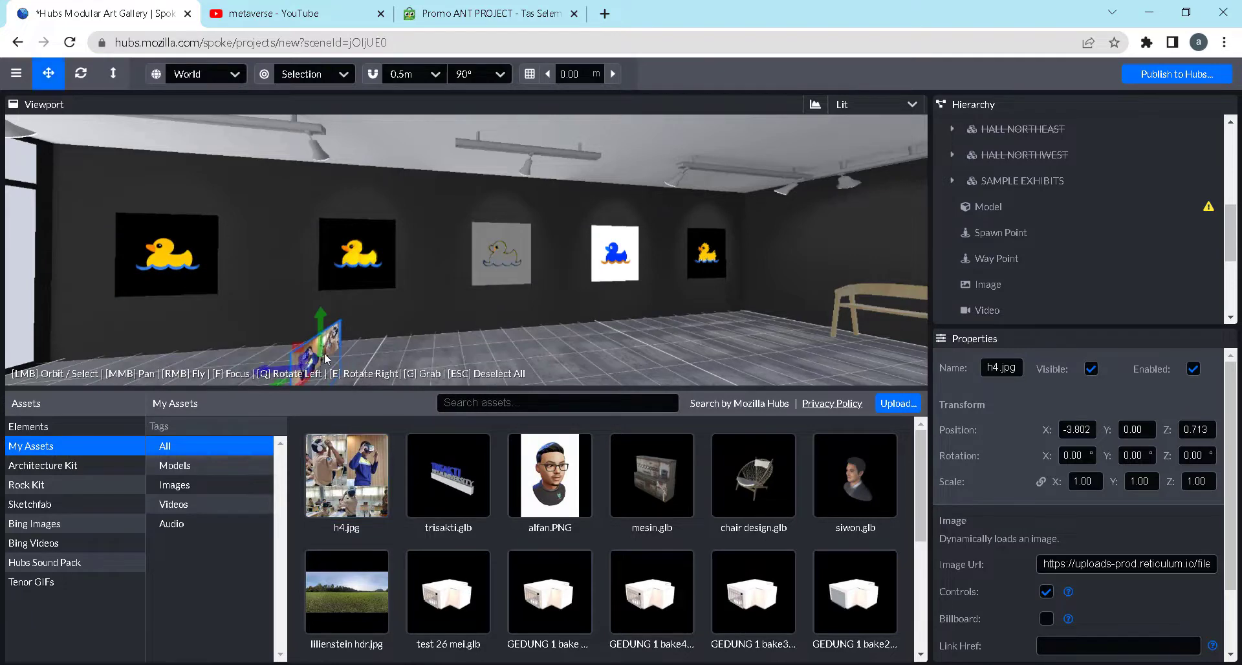
{"action": "left_click_drag", "start_coordinate": [320, 325], "coordinate": [334, 270]}
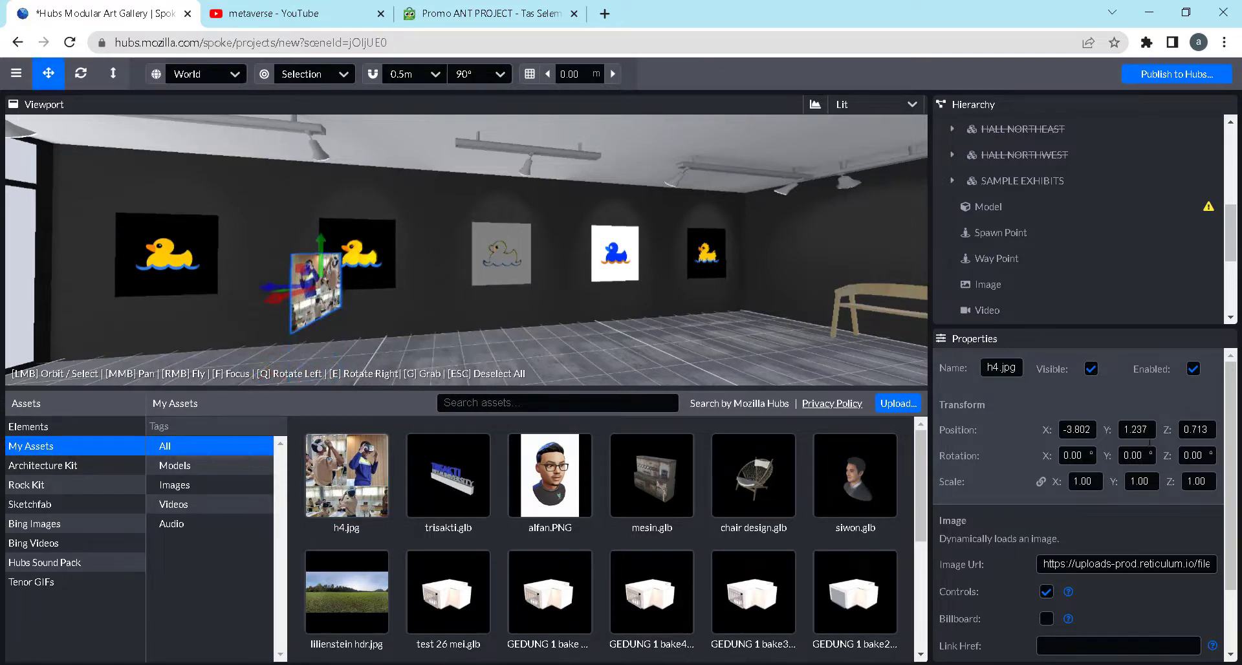
{"action": "type", "text": "90"}
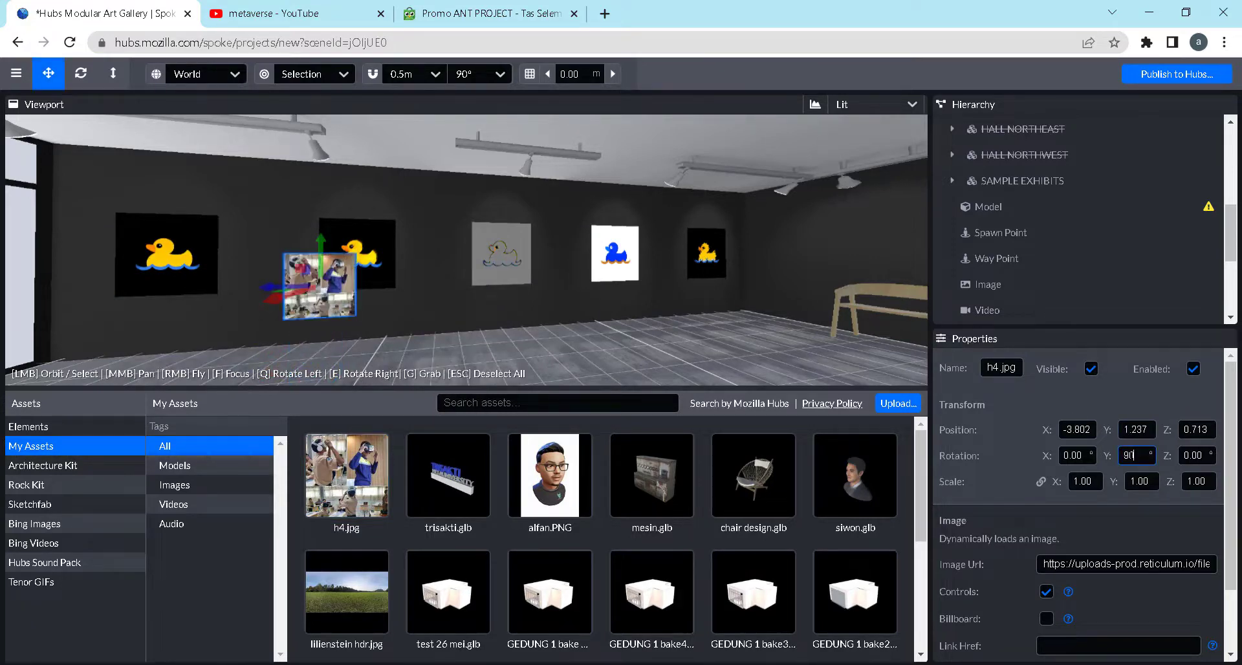
Move h4.jpg along the wall to the first duck picture, at Y 1.917 and Z 3.133
{"action": "left_click_drag", "start_coordinate": [498, 347], "coordinate": [526, 347]}
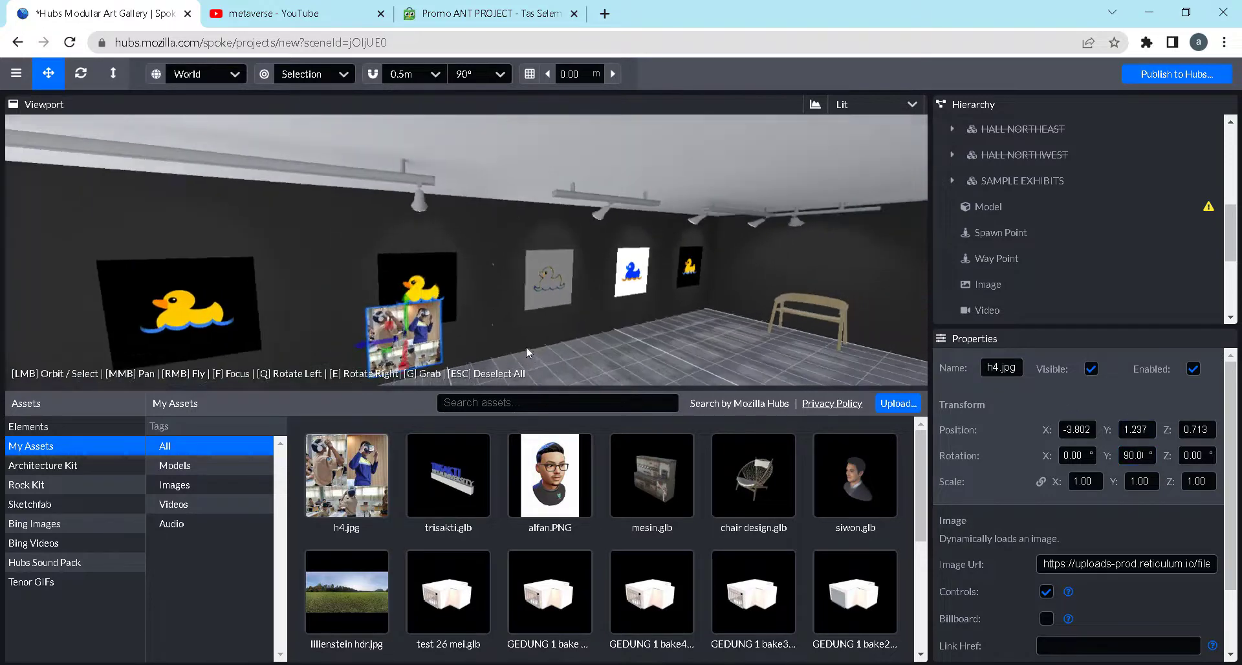
{"action": "left_click_drag", "start_coordinate": [368, 349], "coordinate": [320, 337]}
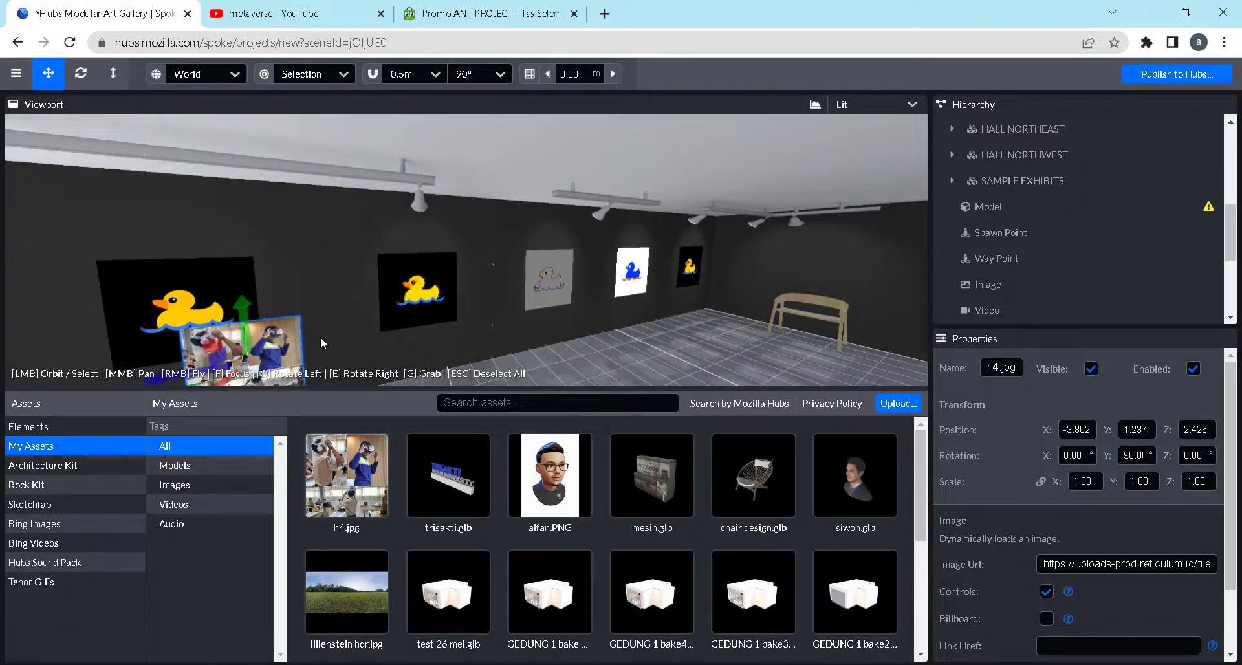
{"action": "scroll", "coordinate": [321, 336], "scroll_direction": "down", "scroll_amount": 5}
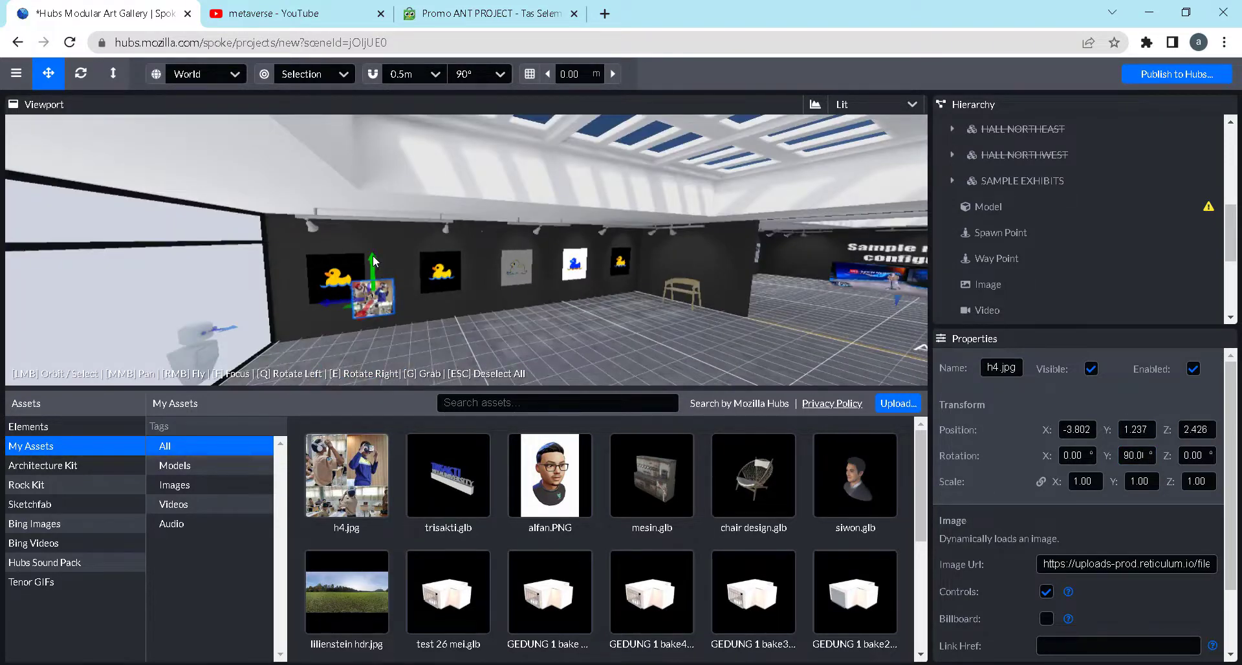
{"action": "left_click_drag", "start_coordinate": [372, 255], "coordinate": [294, 276]}
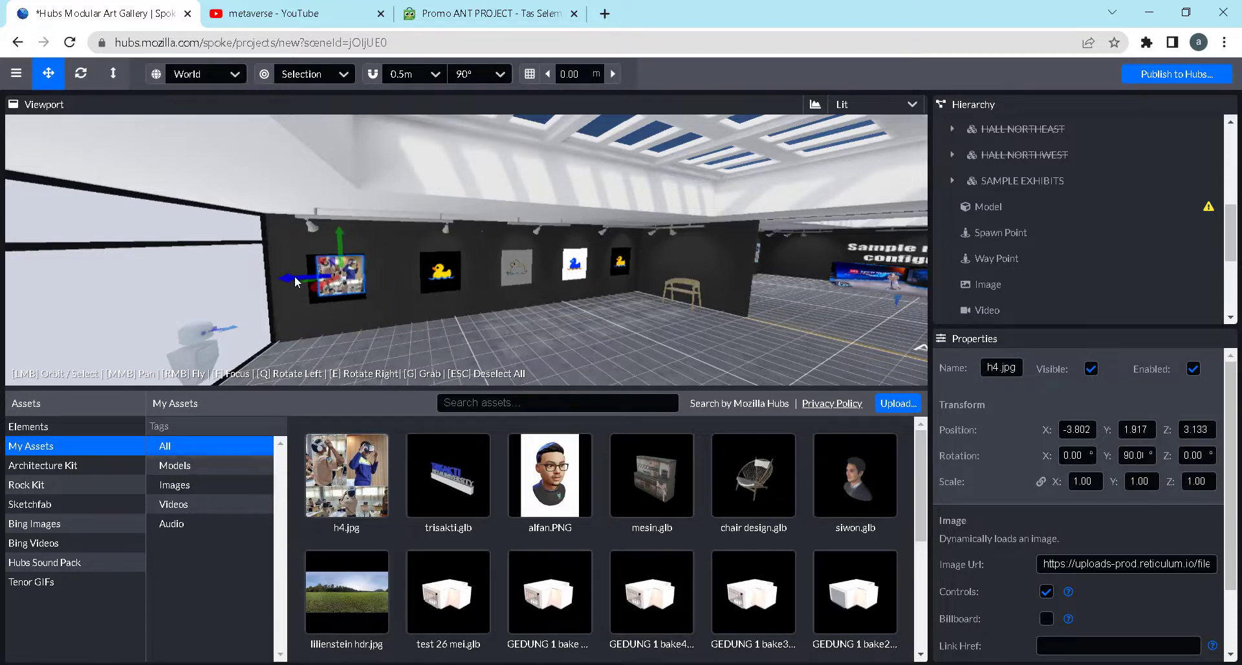
Push h4.jpg back to the wall over the first duck picture, at X -4.474 and Z 3.245
{"action": "left_click_drag", "start_coordinate": [454, 289], "coordinate": [396, 296]}
{"action": "scroll", "coordinate": [359, 288], "scroll_direction": "down", "scroll_amount": 5}
{"action": "scroll", "coordinate": [336, 290], "scroll_direction": "down", "scroll_amount": 2}
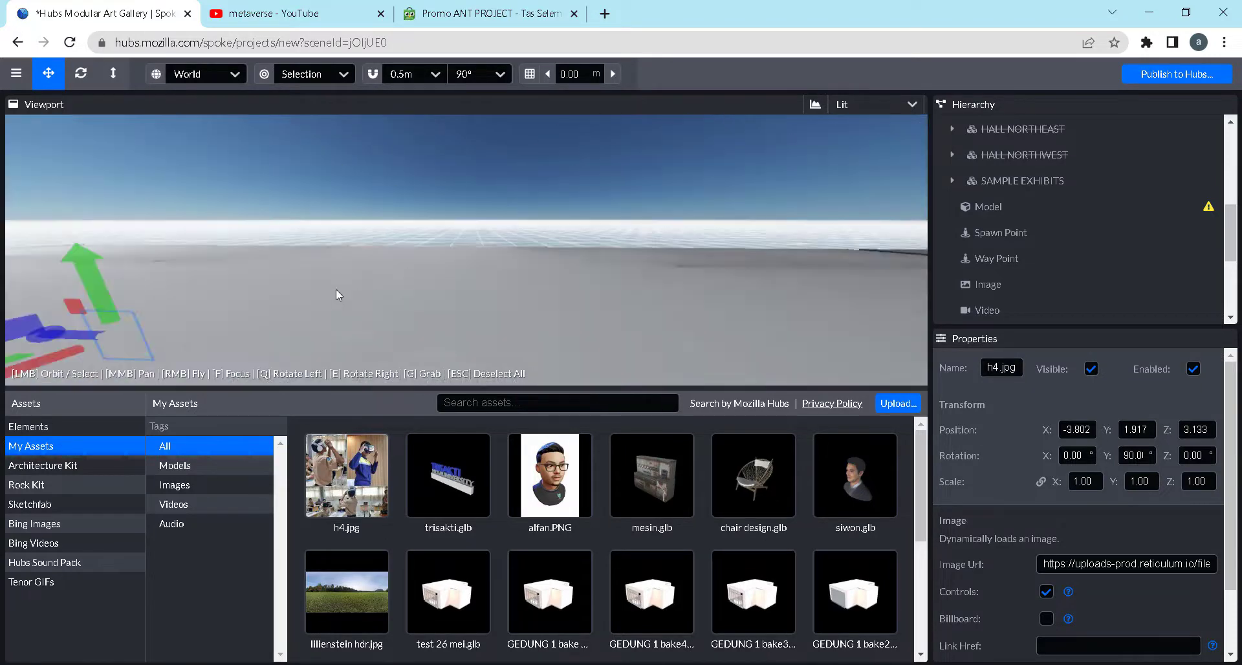
{"action": "scroll", "coordinate": [335, 289], "scroll_direction": "up", "scroll_amount": 3}
{"action": "left_click_drag", "start_coordinate": [383, 247], "coordinate": [604, 245]}
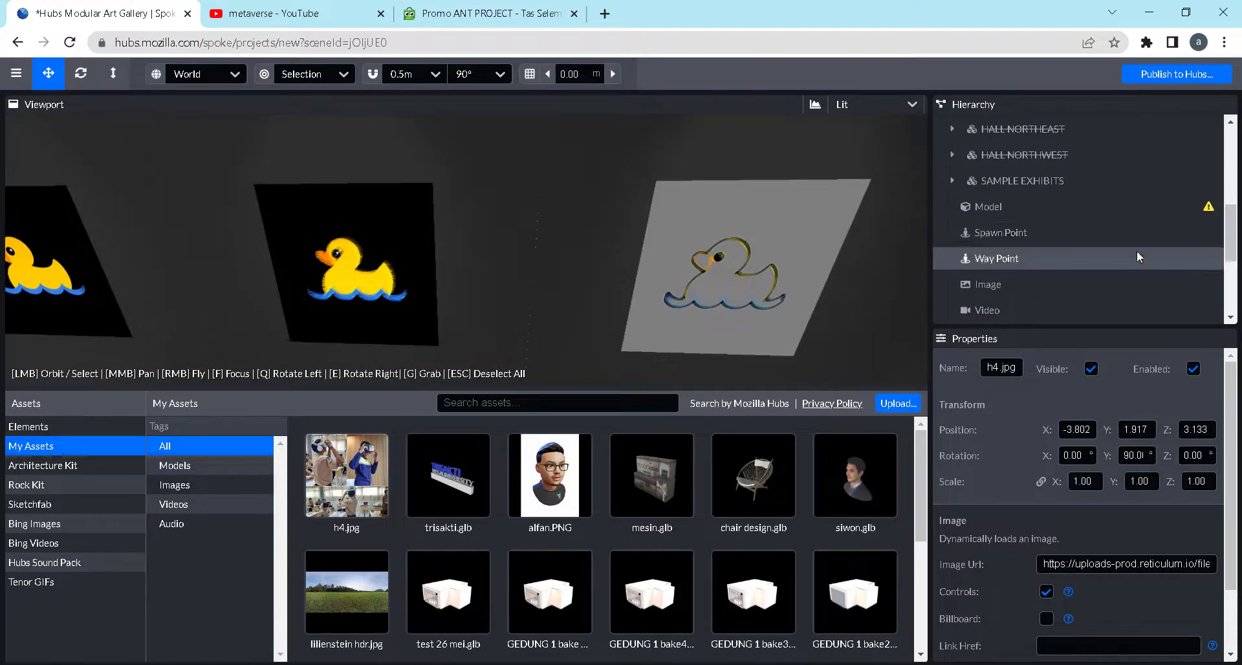
{"action": "scroll", "coordinate": [1136, 253], "scroll_direction": "down", "scroll_amount": 3}
{"action": "double_click", "coordinate": [953, 310]}
{"action": "scroll", "coordinate": [605, 292], "scroll_direction": "up", "scroll_amount": 6}
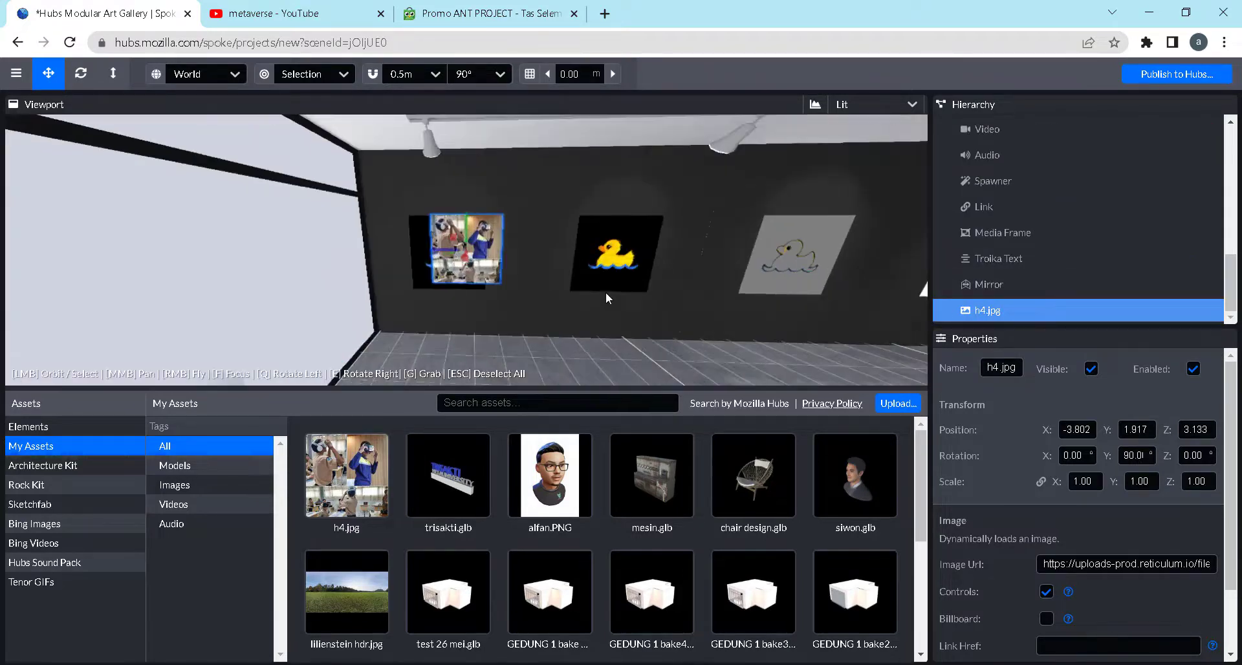
{"action": "left_click_drag", "start_coordinate": [437, 251], "coordinate": [419, 255]}
{"action": "left_click_drag", "start_coordinate": [577, 316], "coordinate": [475, 296]}
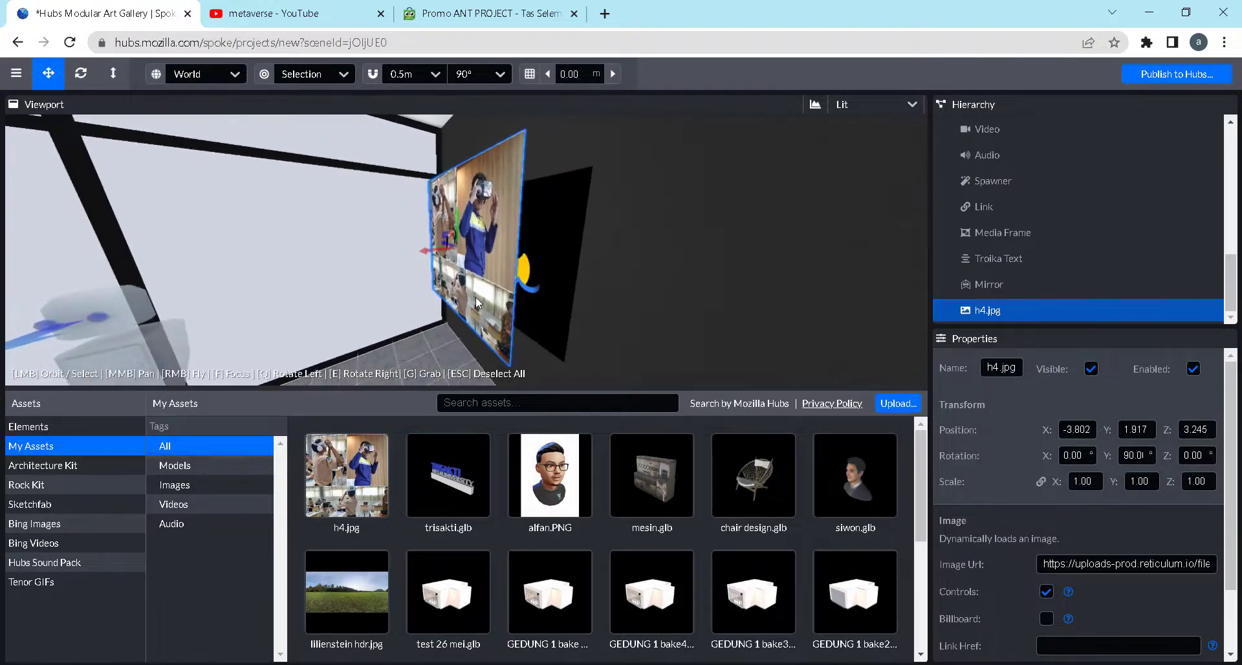
{"action": "left_click_drag", "start_coordinate": [426, 254], "coordinate": [607, 259]}
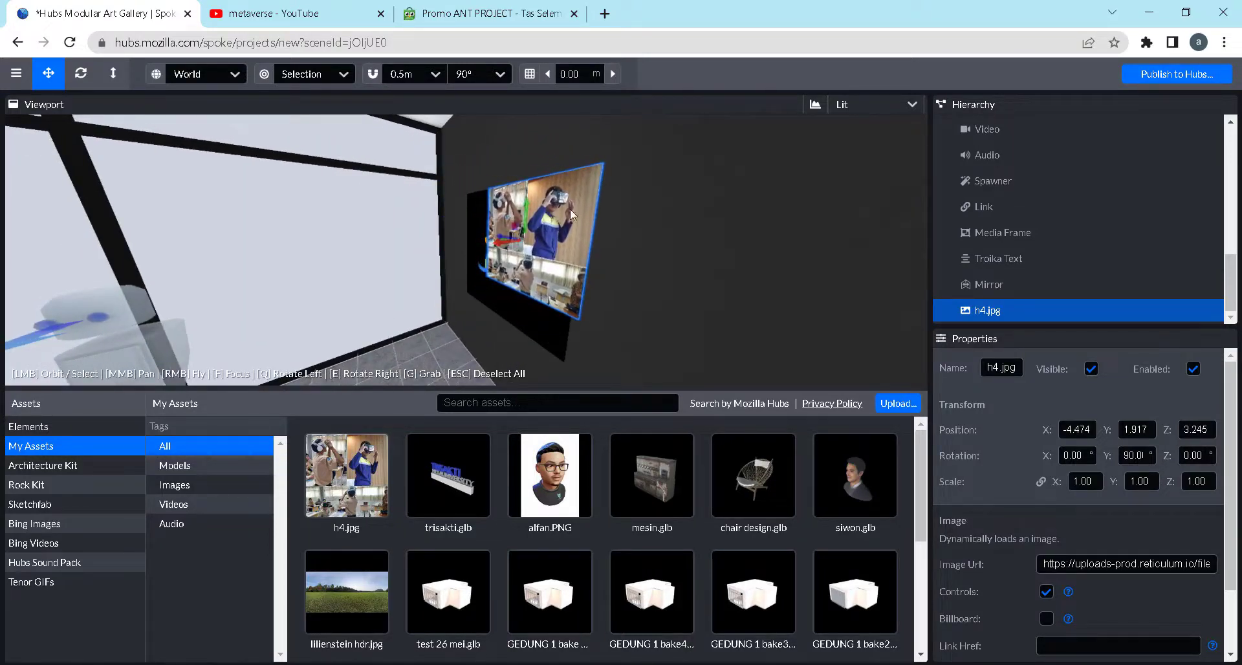
Center h4.jpg on the first duck picture at Y 1.761, Z 3.515 and scale it uniformly to 1.5
{"action": "left_click_drag", "start_coordinate": [542, 188], "coordinate": [566, 205]}
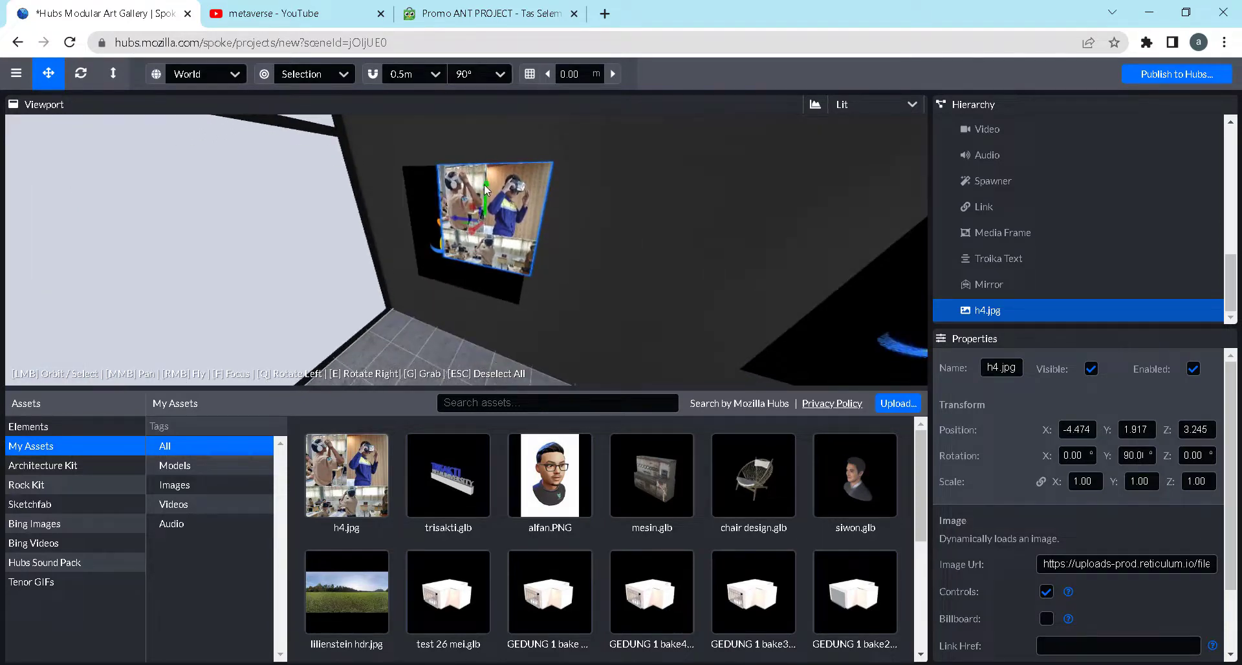
{"action": "left_click_drag", "start_coordinate": [483, 184], "coordinate": [434, 227]}
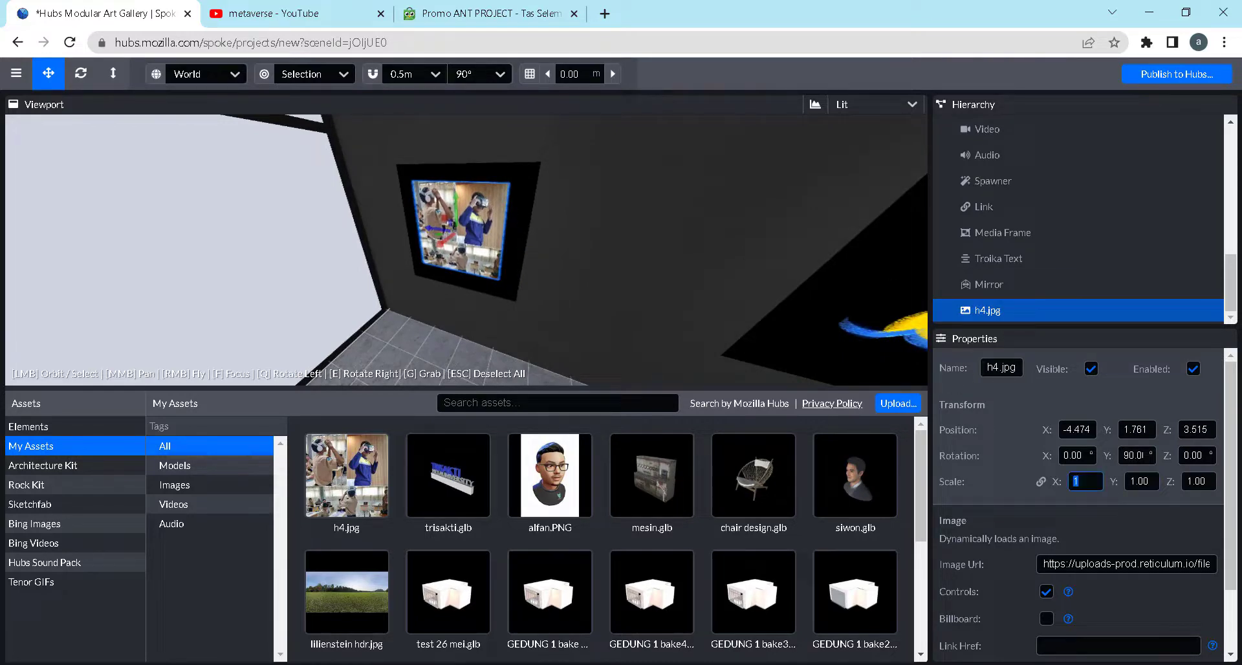
{"action": "type", "text": ".5"}
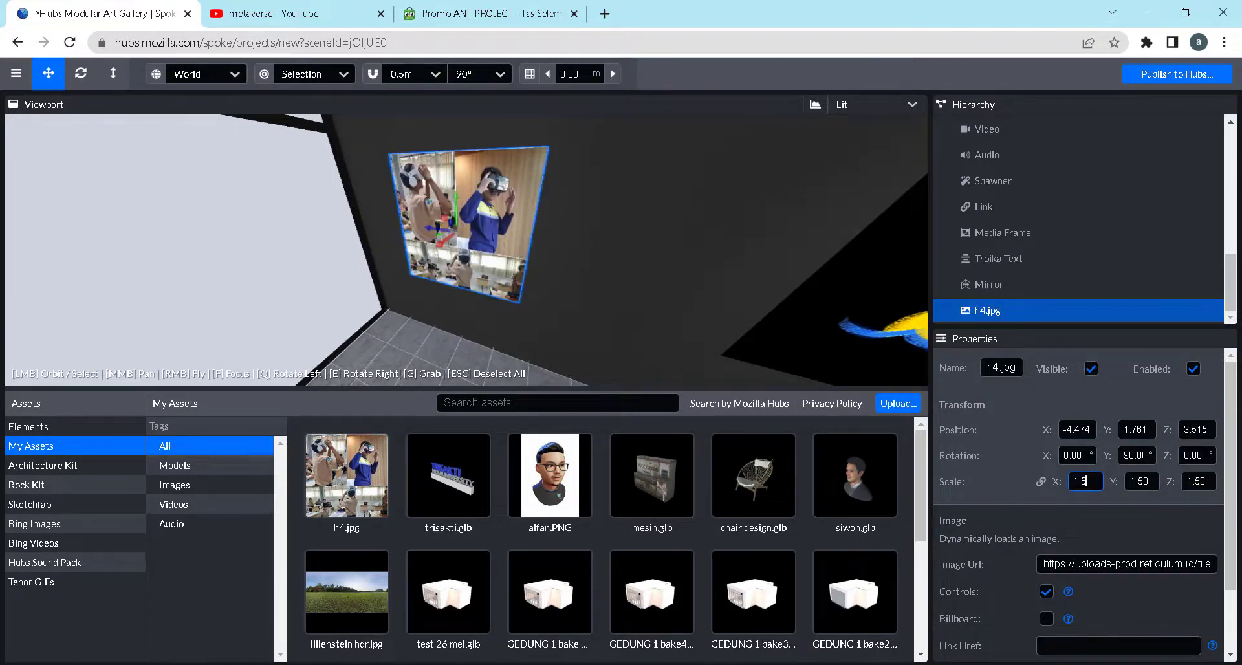
{"action": "left_click_drag", "start_coordinate": [494, 321], "coordinate": [603, 295]}
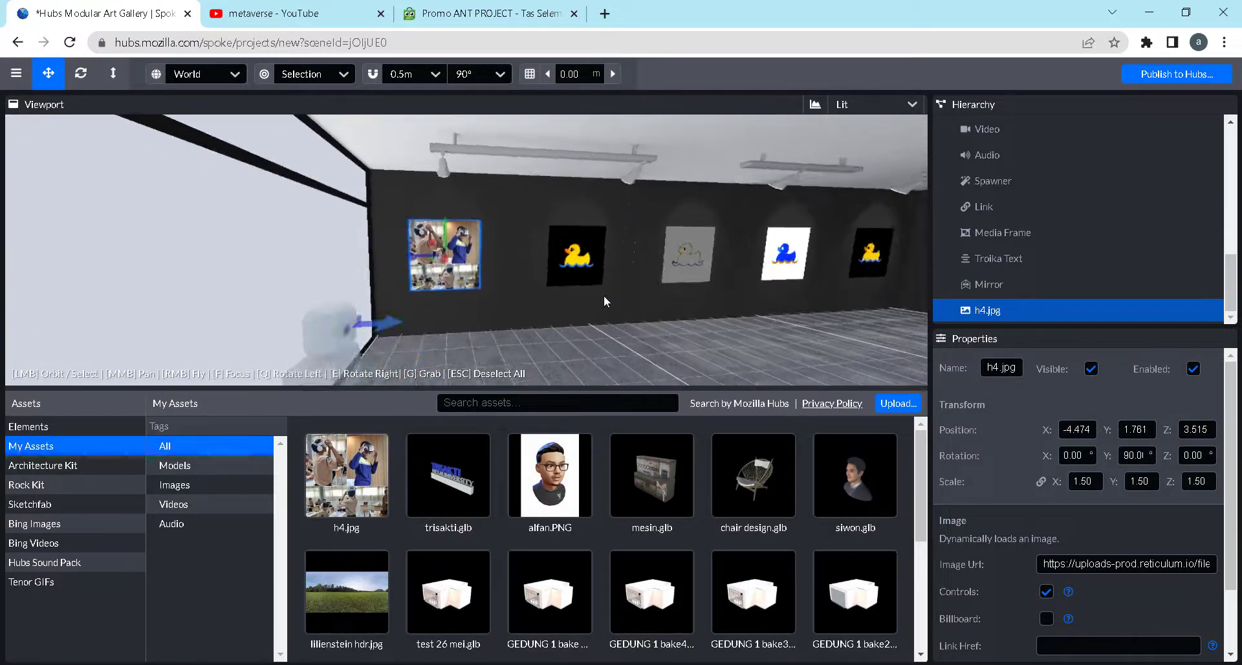
Delete the yellow duck picture next to h4.jpg from the gallery wall
{"action": "left_click_drag", "start_coordinate": [679, 278], "coordinate": [604, 266]}
{"action": "left_click", "coordinate": [572, 262]}
{"action": "key", "text": "Delete"}
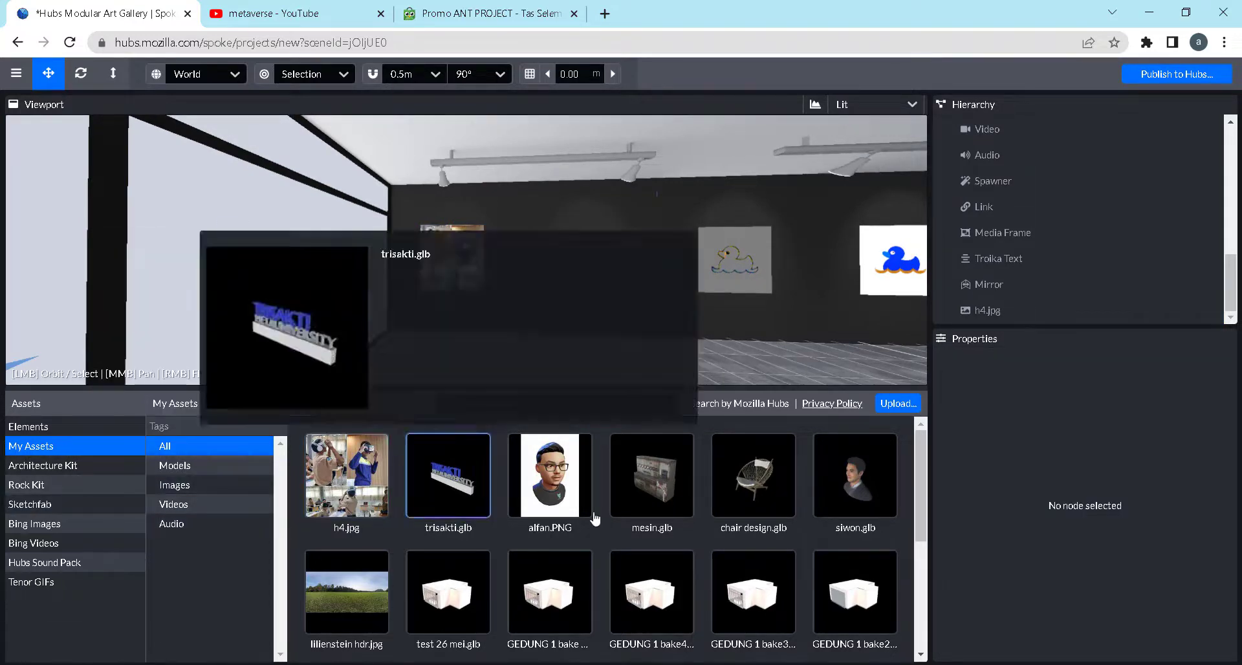
Upload LOGO 512.png from the assets folder of 1 Course Metaverse Beginner
{"action": "left_click", "coordinate": [897, 403]}
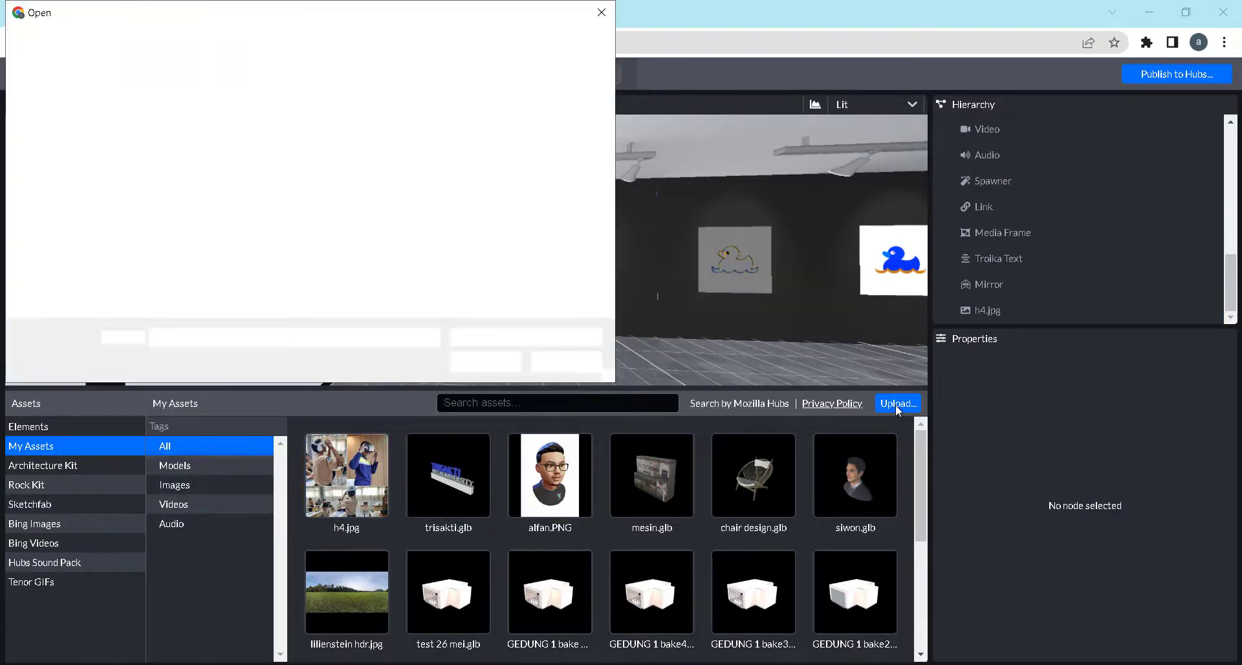
{"action": "left_click", "coordinate": [195, 267]}
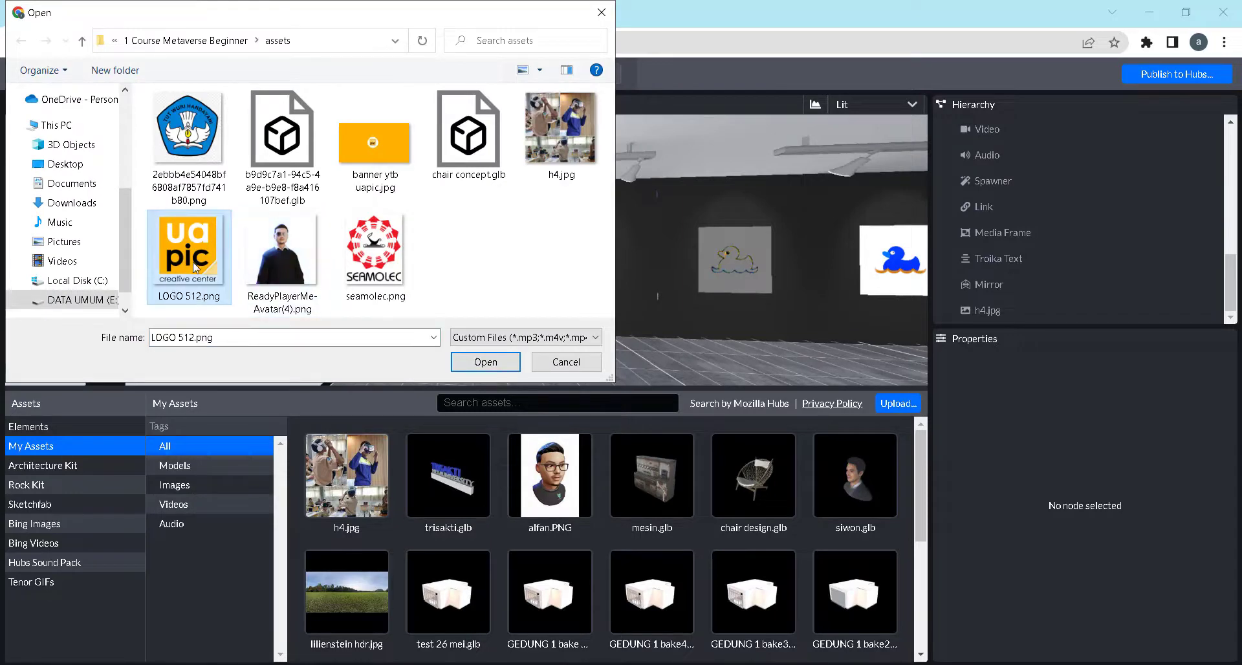
{"action": "left_click", "coordinate": [487, 364]}
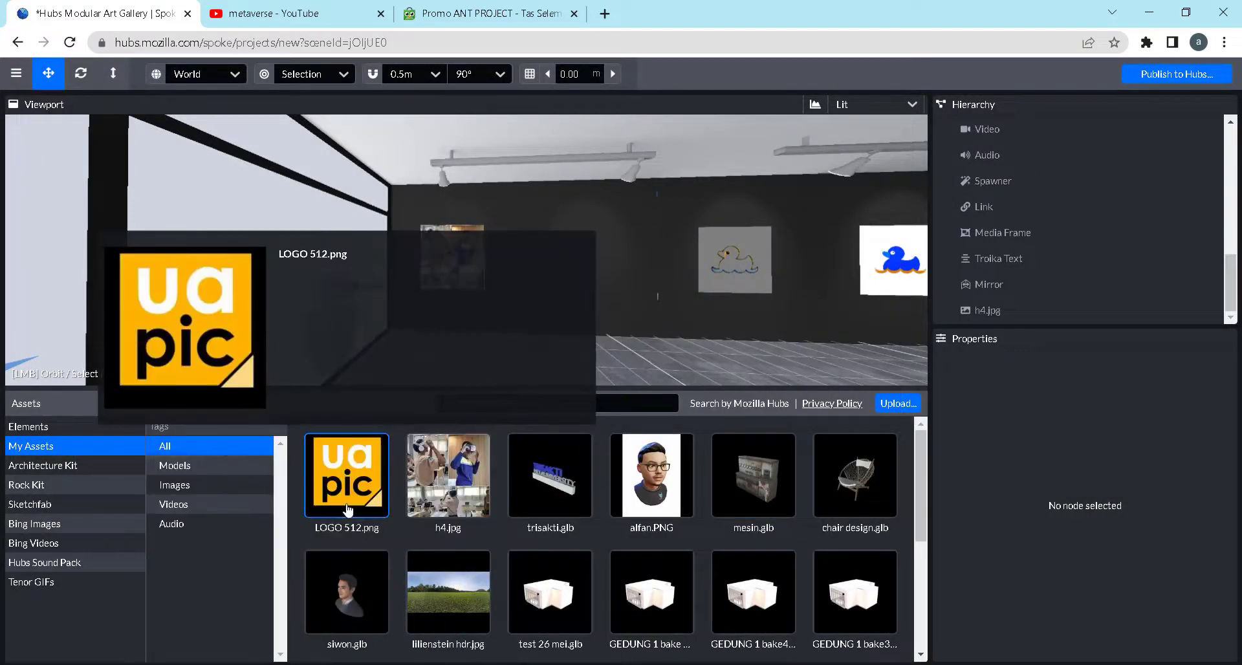
Place LOGO 512.png near the dark wall at X -3.965, Z -0.088 and rotate it 90° about Y
{"action": "left_click", "coordinate": [346, 479]}
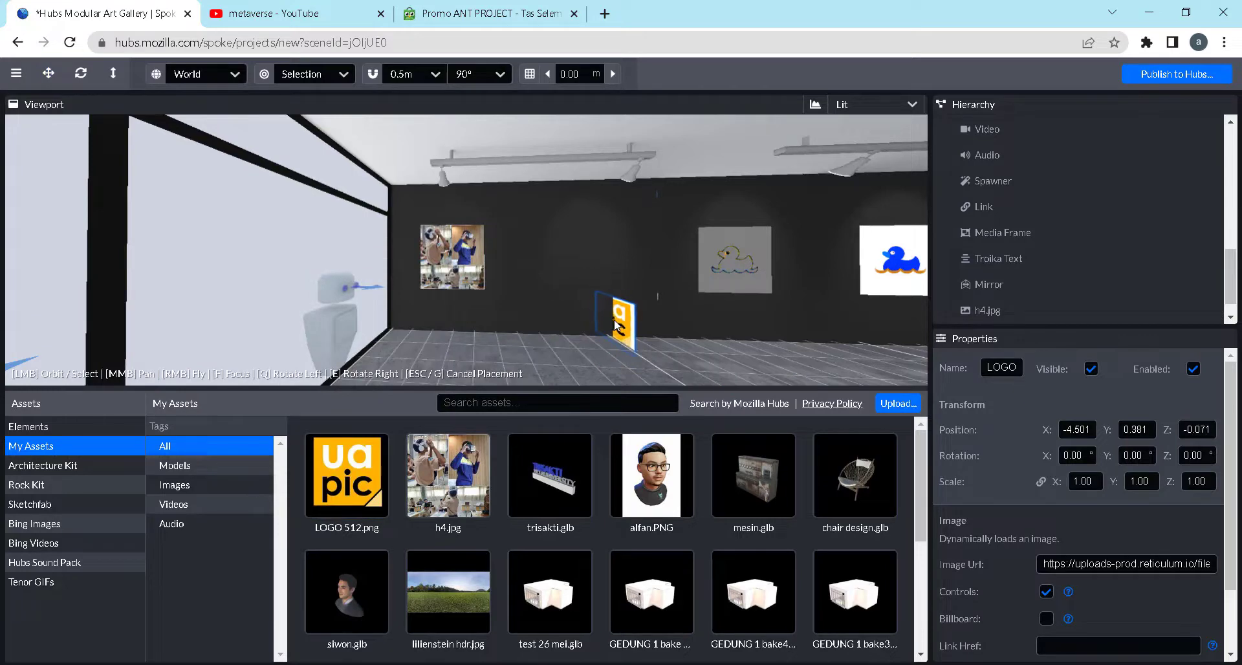
{"action": "left_click", "coordinate": [612, 310]}
{"action": "left_click_drag", "start_coordinate": [653, 340], "coordinate": [738, 367]}
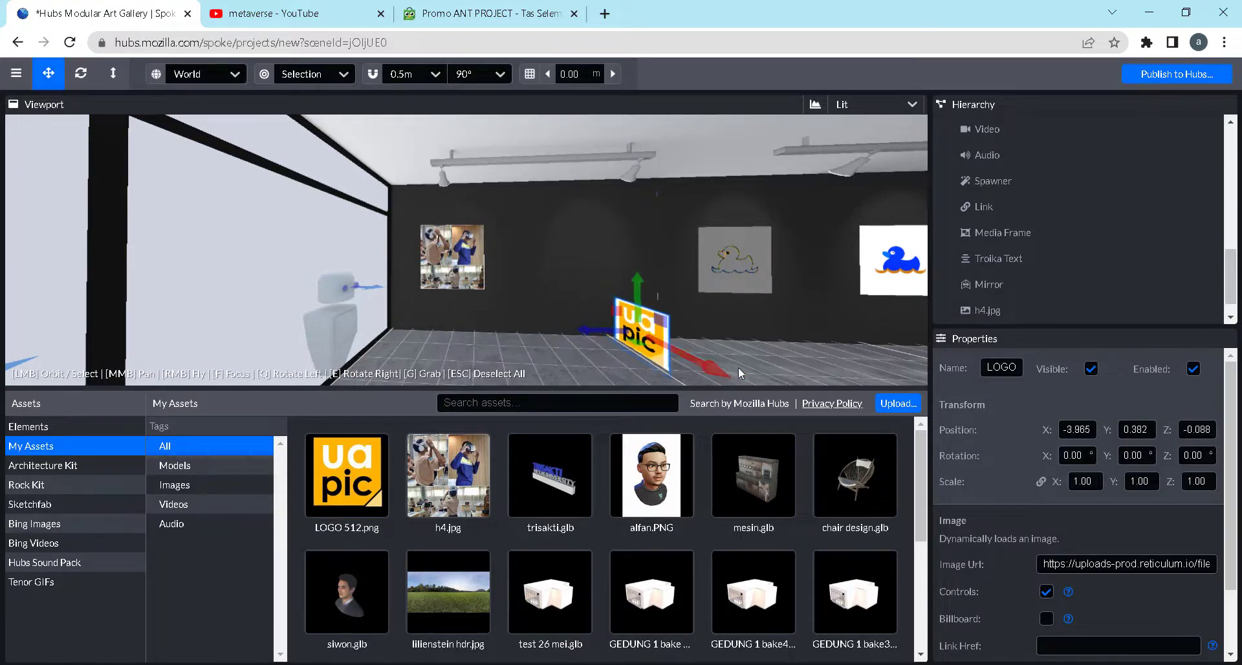
{"action": "left_click", "coordinate": [1144, 456]}
{"action": "type", "text": "90"}
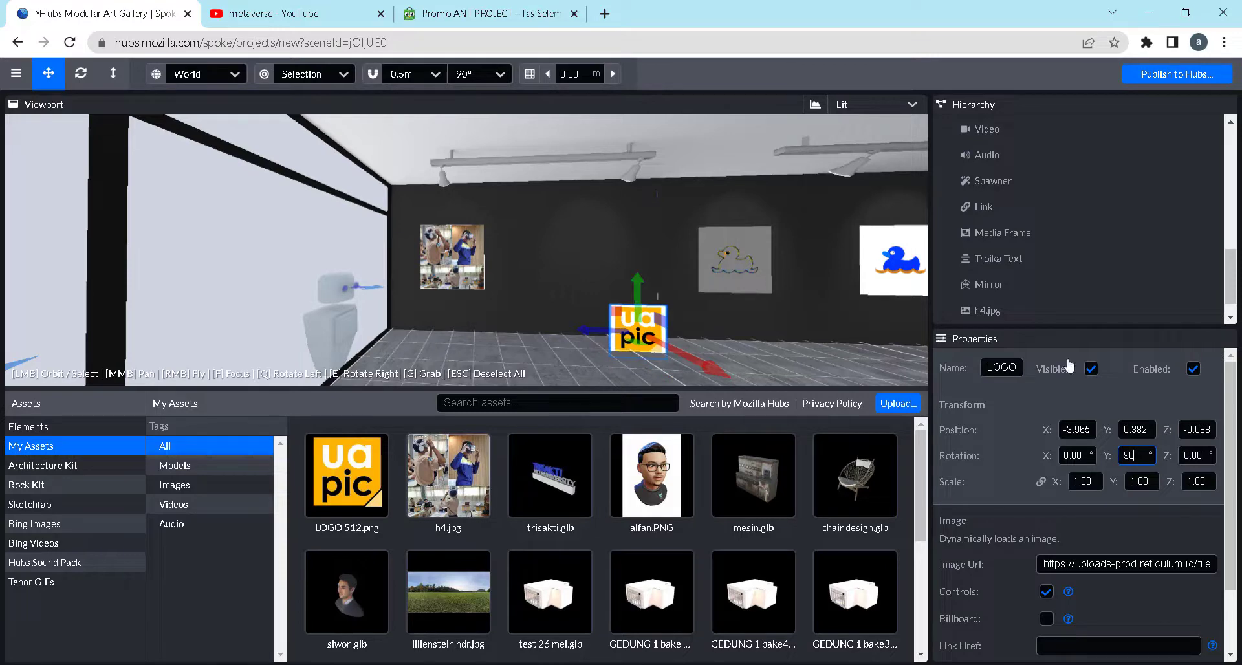
Move the logo image into the emptied wall spot beside h4.jpg, at Y 1.802 and Z 0.824
{"action": "left_click_drag", "start_coordinate": [638, 283], "coordinate": [636, 234]}
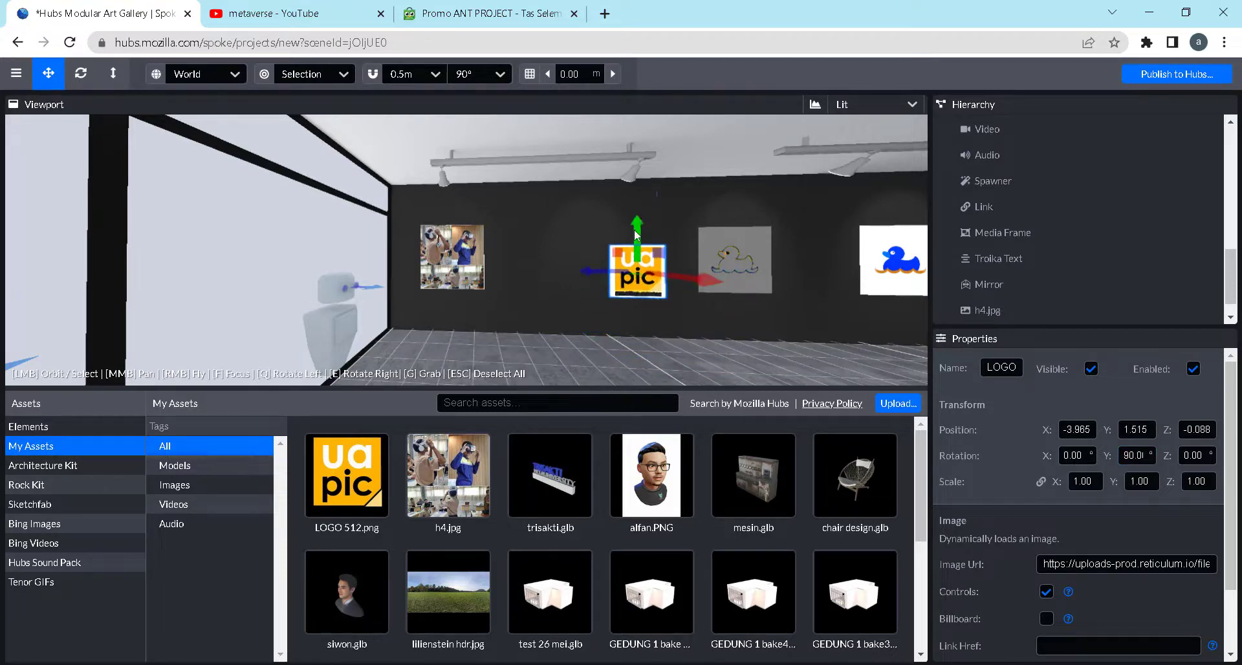
{"action": "mouse_move", "coordinate": [579, 273]}
{"action": "left_mouse_down"}
{"action": "mouse_move", "coordinate": [536, 271]}
{"action": "mouse_move", "coordinate": [590, 279]}
{"action": "left_mouse_up"}
{"action": "scroll", "coordinate": [623, 267], "scroll_direction": "up", "scroll_amount": 2}
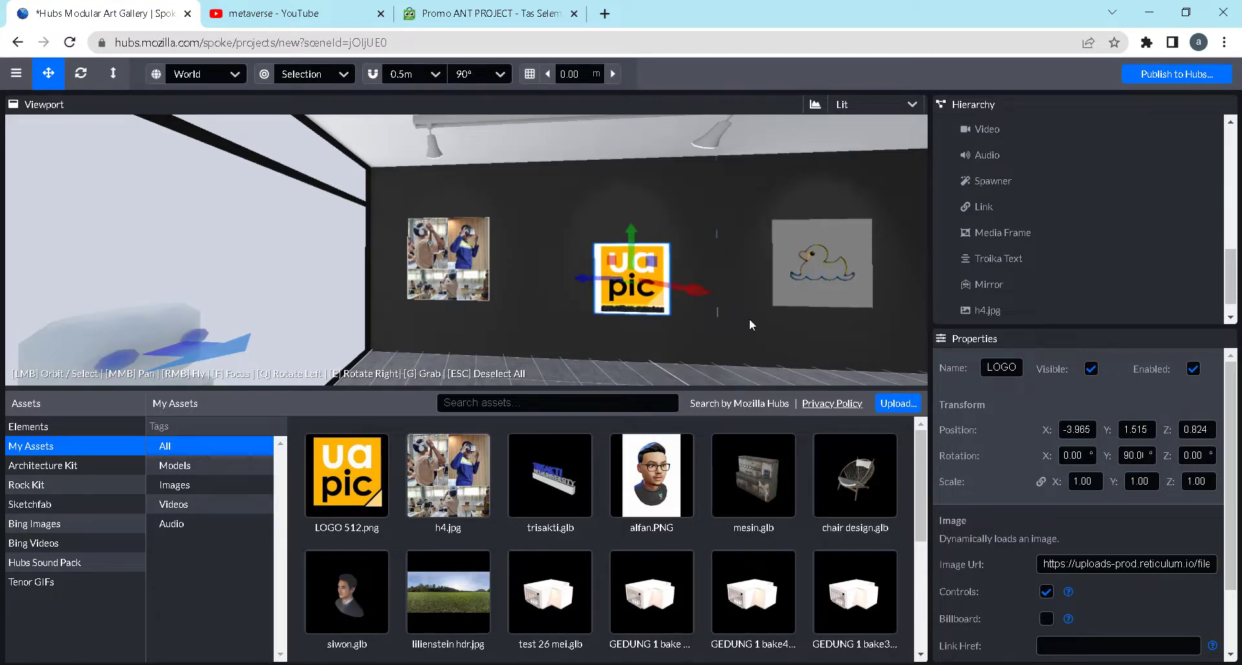
{"action": "left_click_drag", "start_coordinate": [749, 318], "coordinate": [612, 313]}
{"action": "scroll", "coordinate": [627, 328], "scroll_direction": "down", "scroll_amount": 5}
{"action": "scroll", "coordinate": [613, 311], "scroll_direction": "up", "scroll_amount": 2}
{"action": "scroll", "coordinate": [621, 294], "scroll_direction": "up", "scroll_amount": 3}
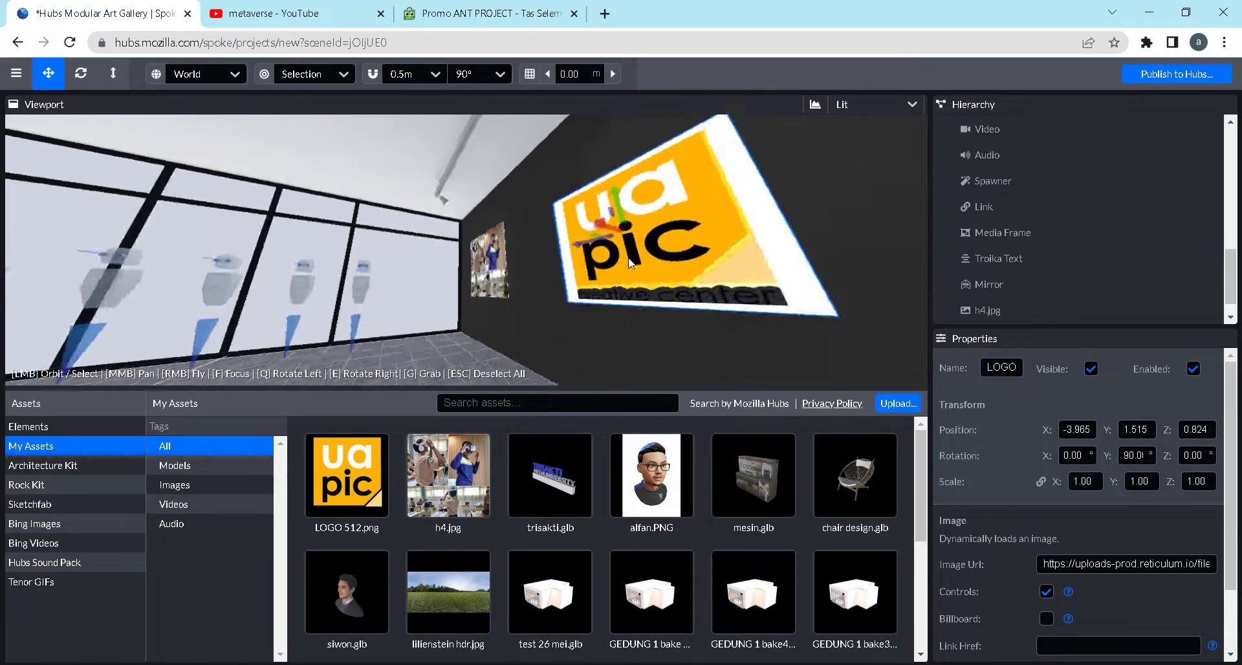
{"action": "left_click_drag", "start_coordinate": [624, 285], "coordinate": [638, 224]}
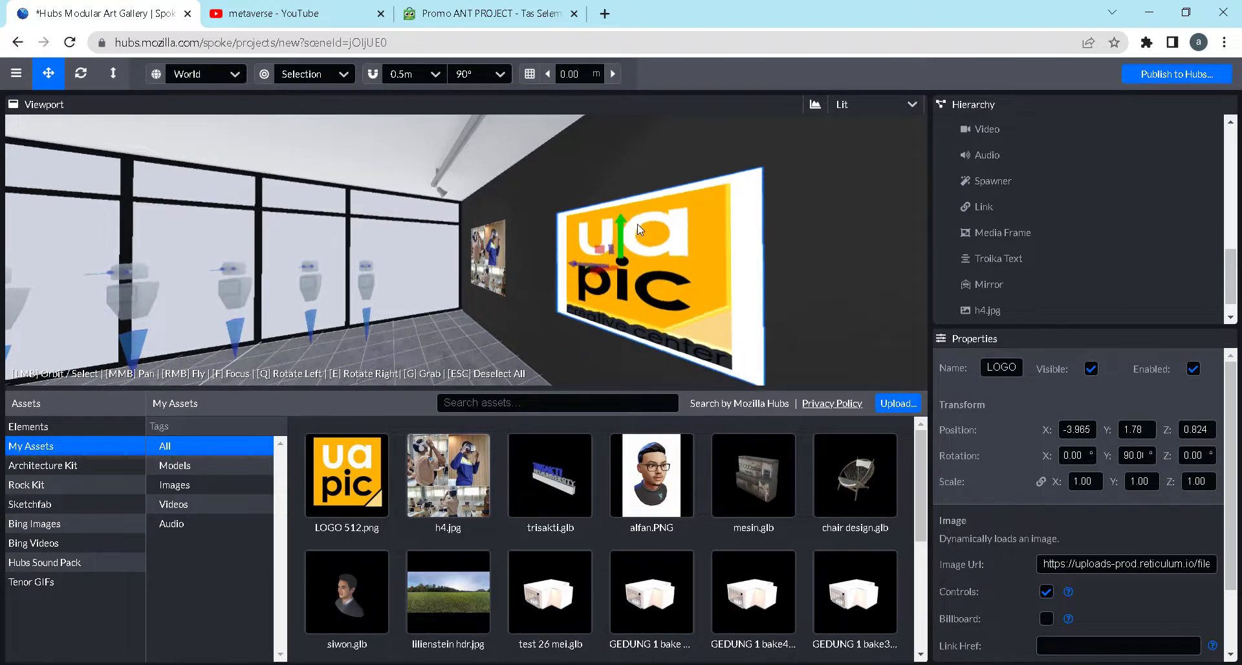
{"action": "left_click_drag", "start_coordinate": [534, 315], "coordinate": [583, 334]}
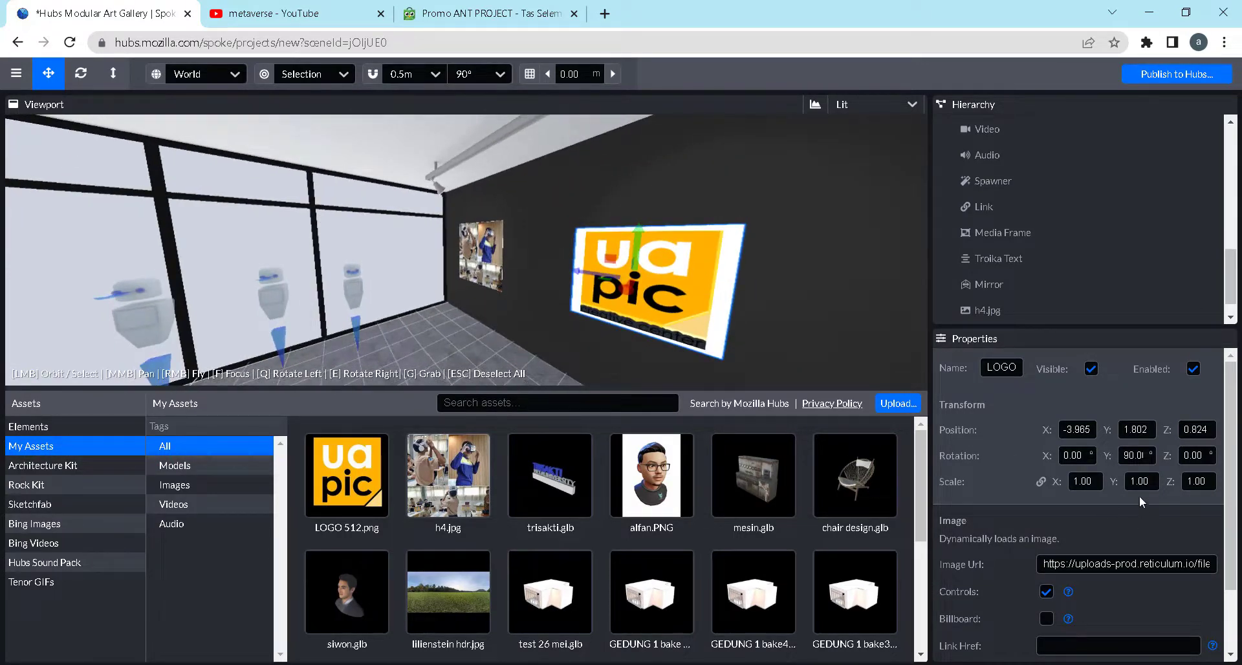
Set the logo image's transparency mode to blend
{"action": "scroll", "coordinate": [1131, 505], "scroll_direction": "down", "scroll_amount": 2}
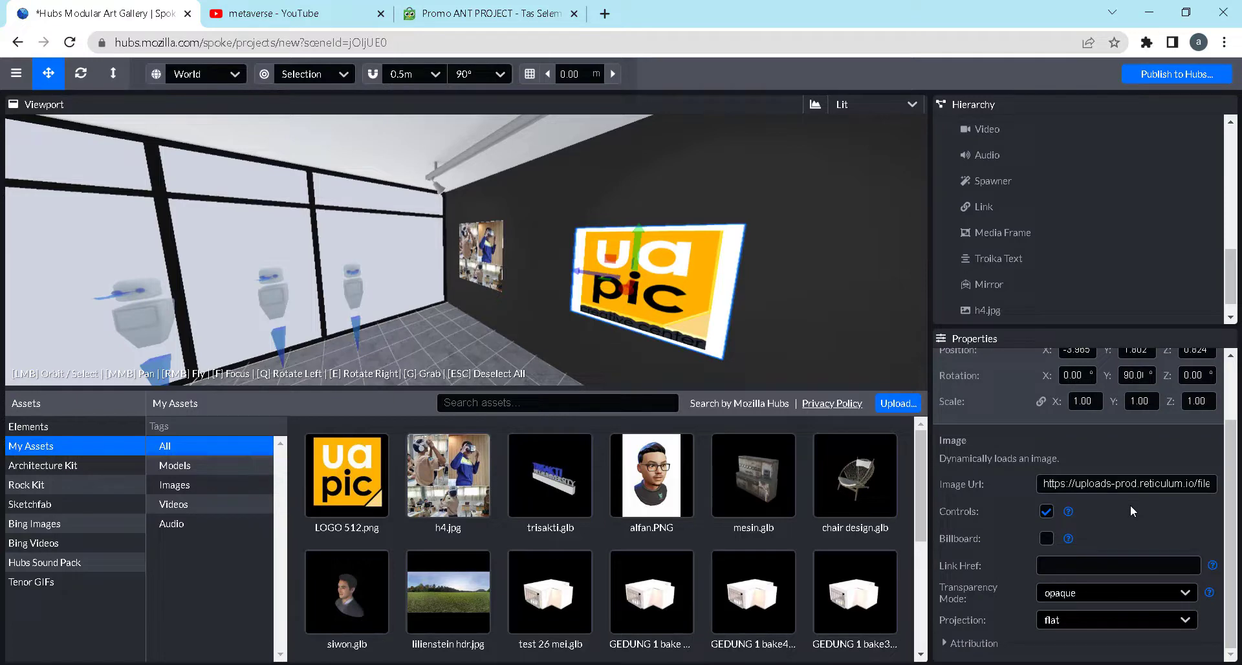
{"action": "left_click", "coordinate": [1111, 594]}
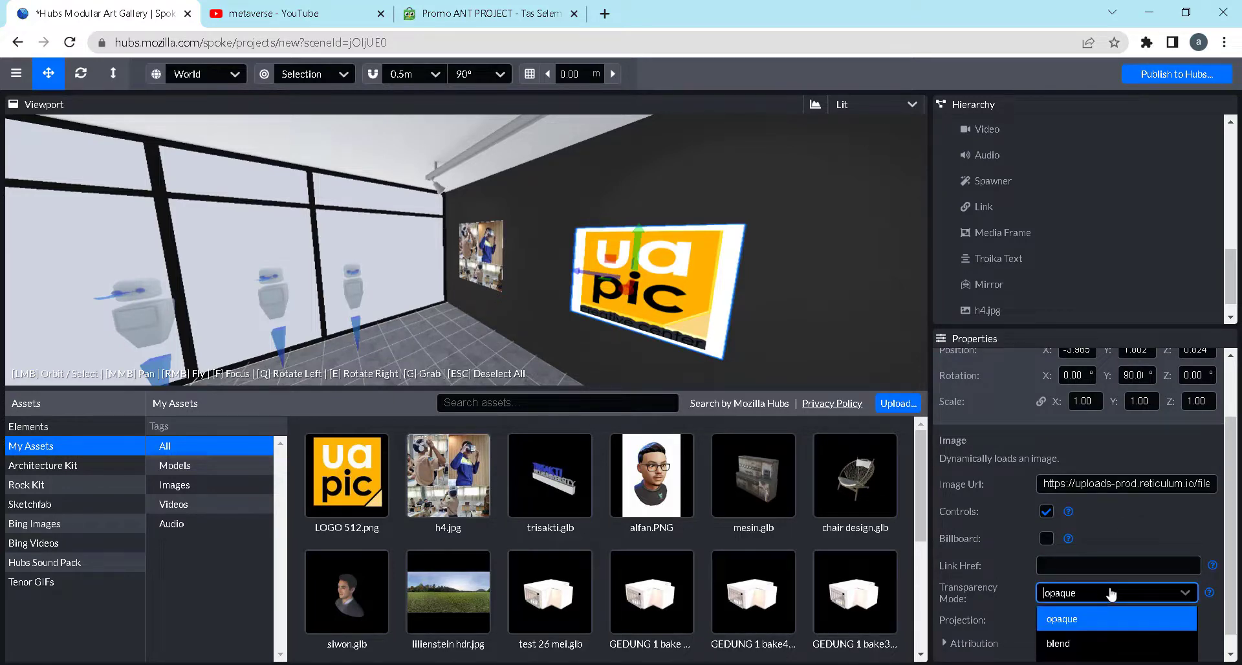
{"action": "left_click", "coordinate": [1092, 647]}
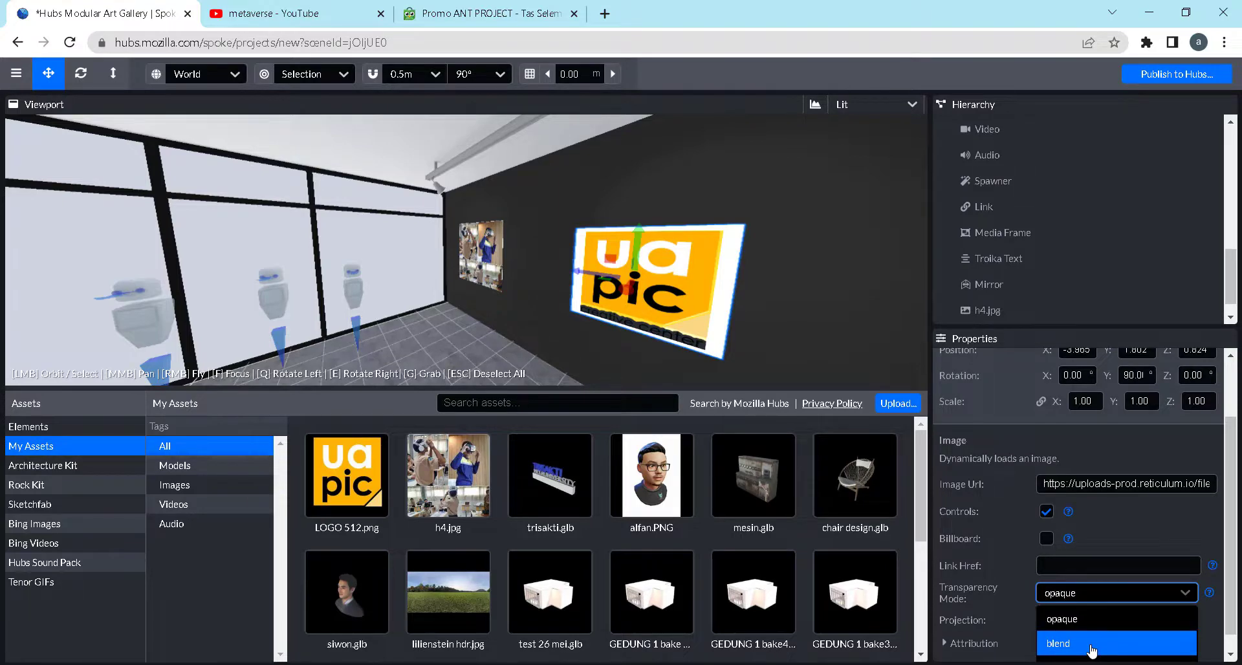
{"action": "left_click", "coordinate": [1092, 647]}
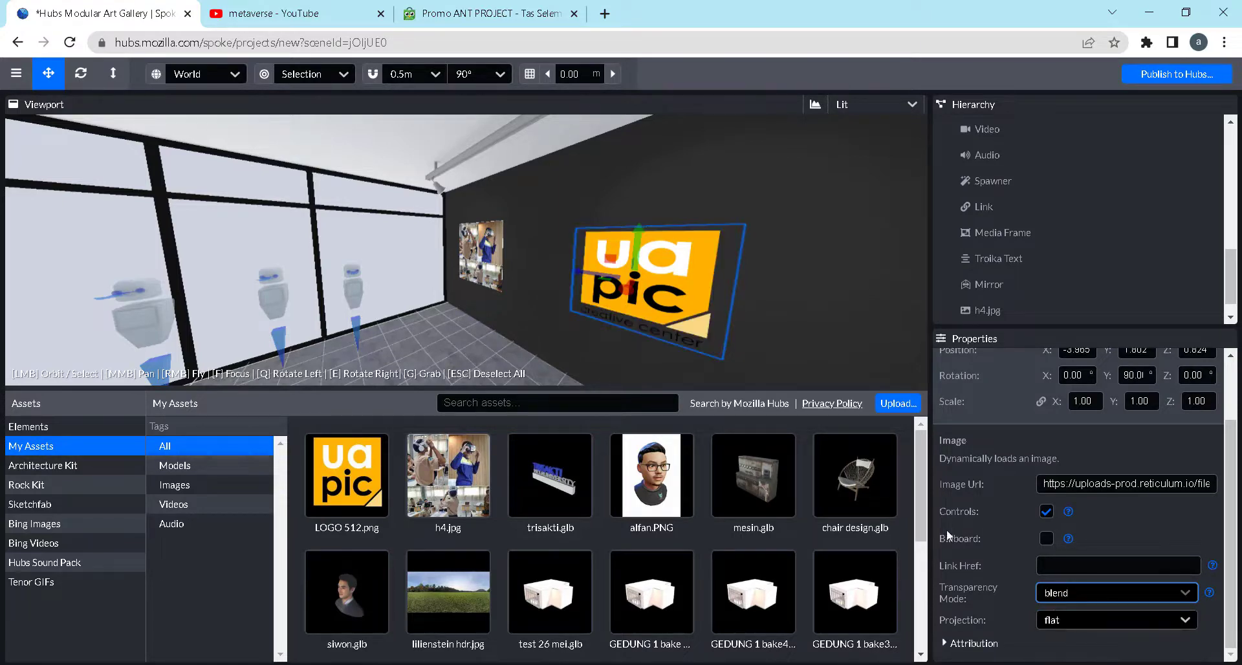
Shift the logo image to Z 0.666 and push it back against the dark wall
{"action": "left_click_drag", "start_coordinate": [519, 366], "coordinate": [662, 304]}
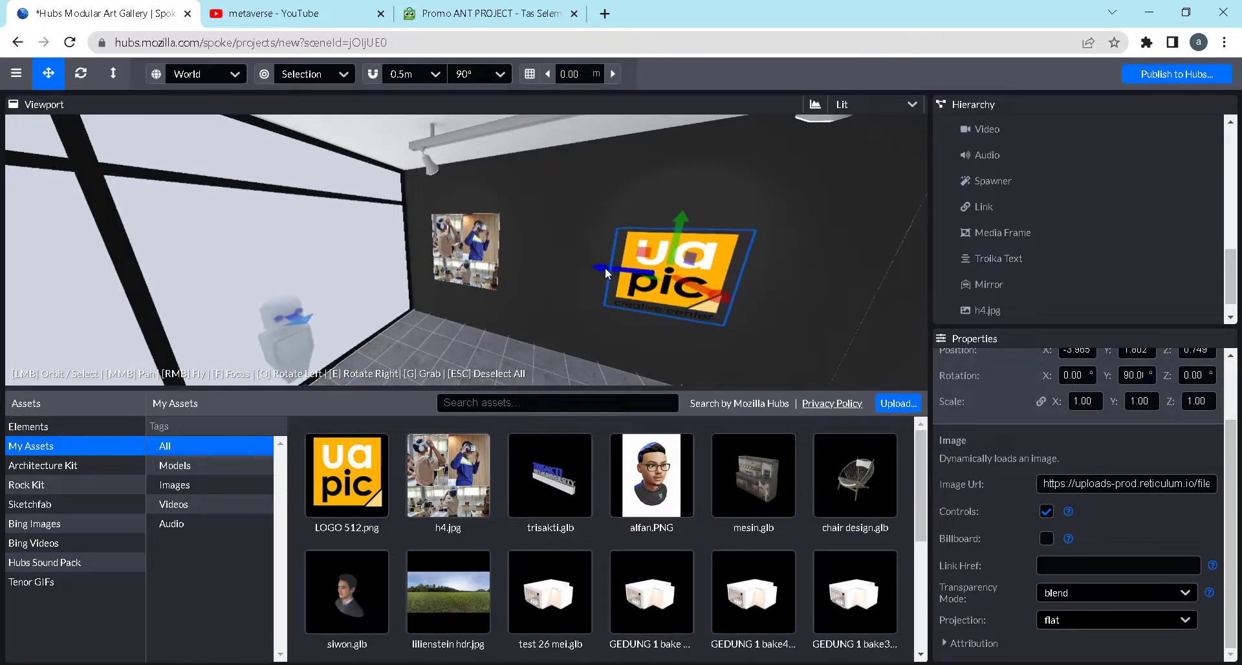
{"action": "left_click_drag", "start_coordinate": [604, 266], "coordinate": [538, 333]}
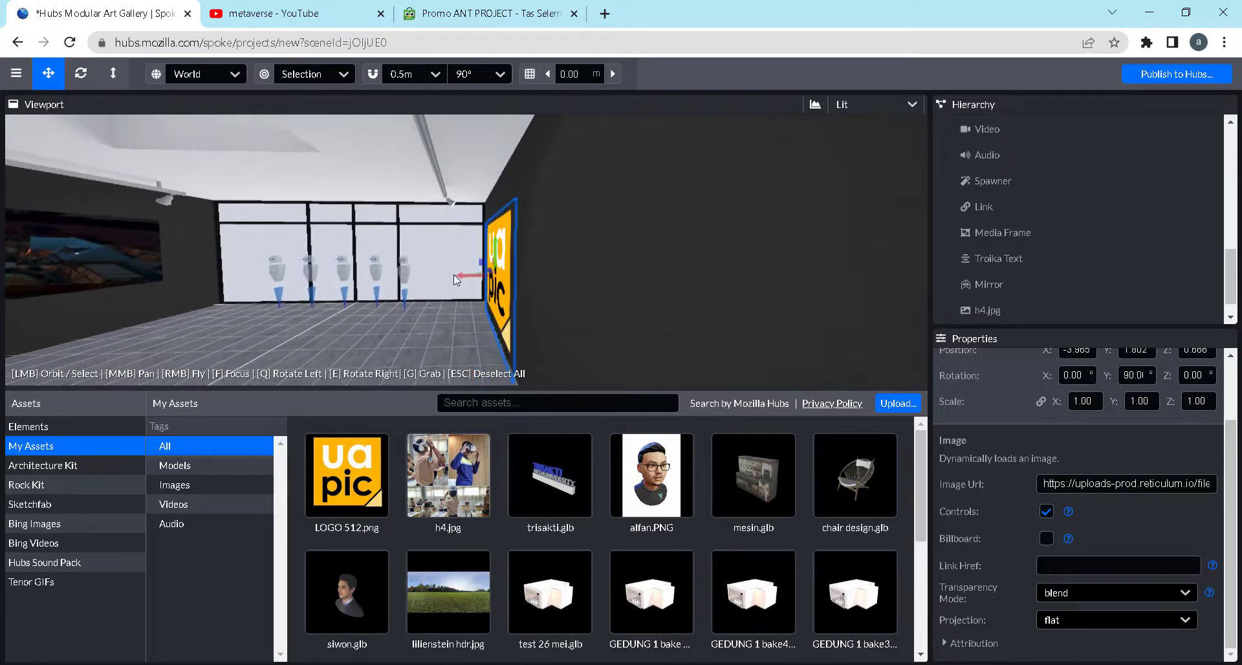
{"action": "left_click_drag", "start_coordinate": [454, 279], "coordinate": [661, 300]}
{"action": "left_click_drag", "start_coordinate": [545, 301], "coordinate": [632, 306]}
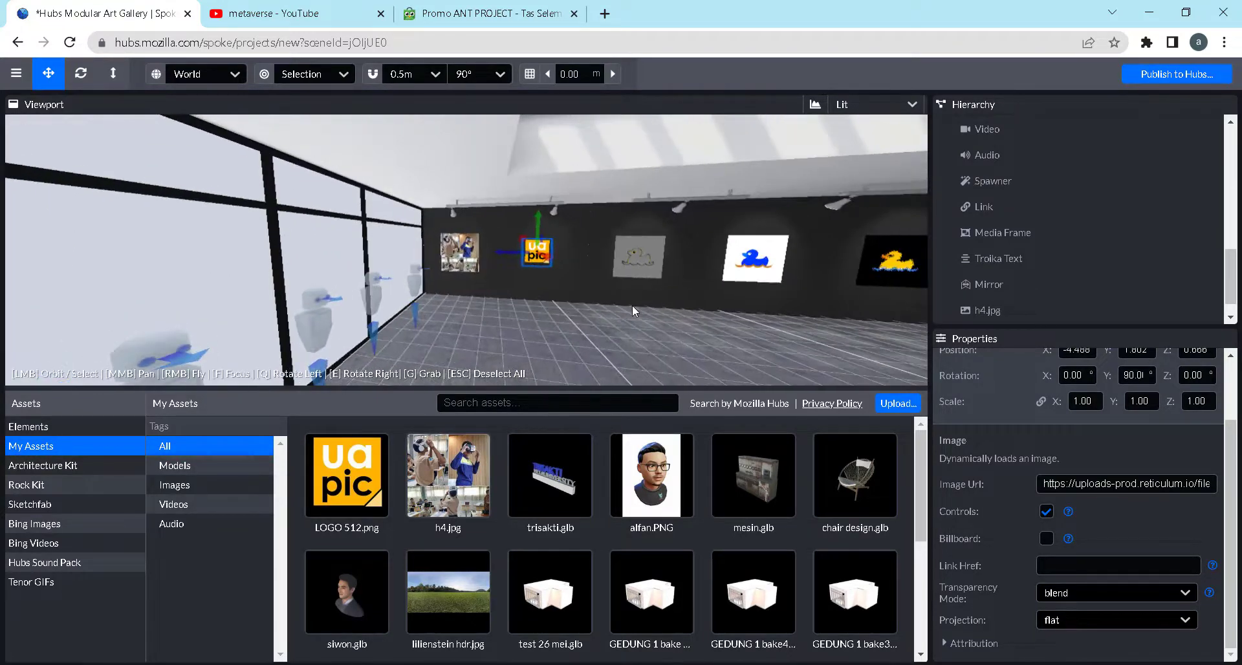
Scale the logo image uniformly to 1.5
{"action": "scroll", "coordinate": [587, 278], "scroll_direction": "up", "scroll_amount": 2}
{"action": "key", "text": "BackSpace"}
{"action": "key", "text": "BackSpace"}
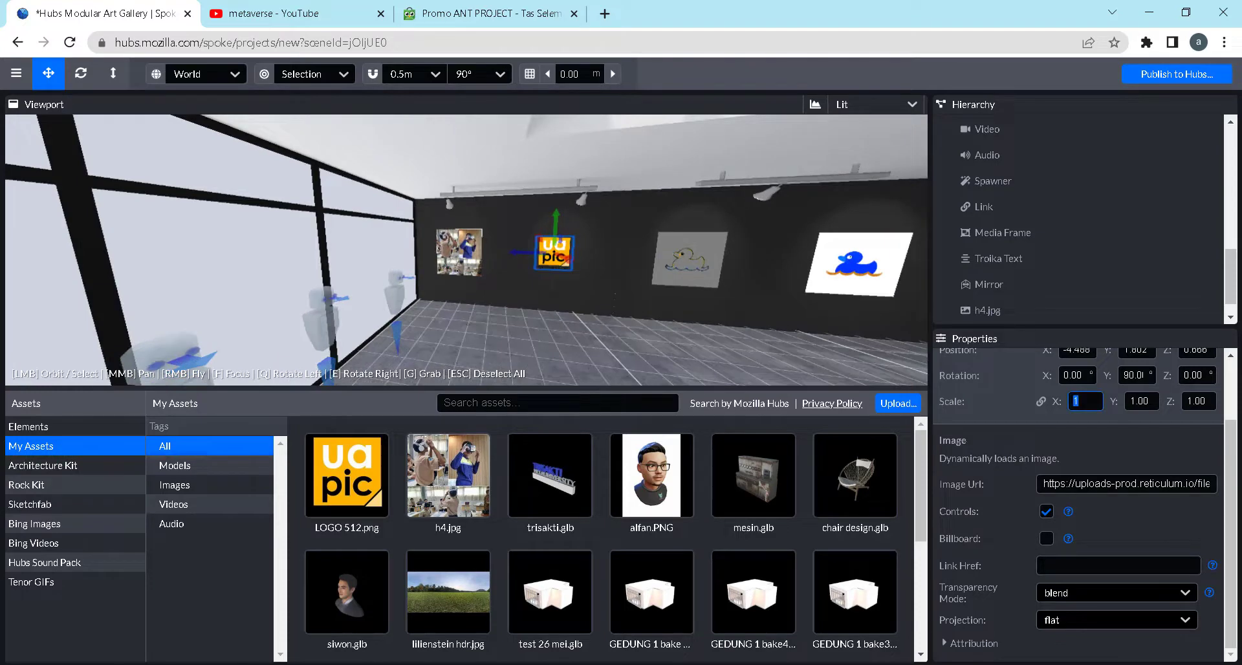
{"action": "type", "text": ".5"}
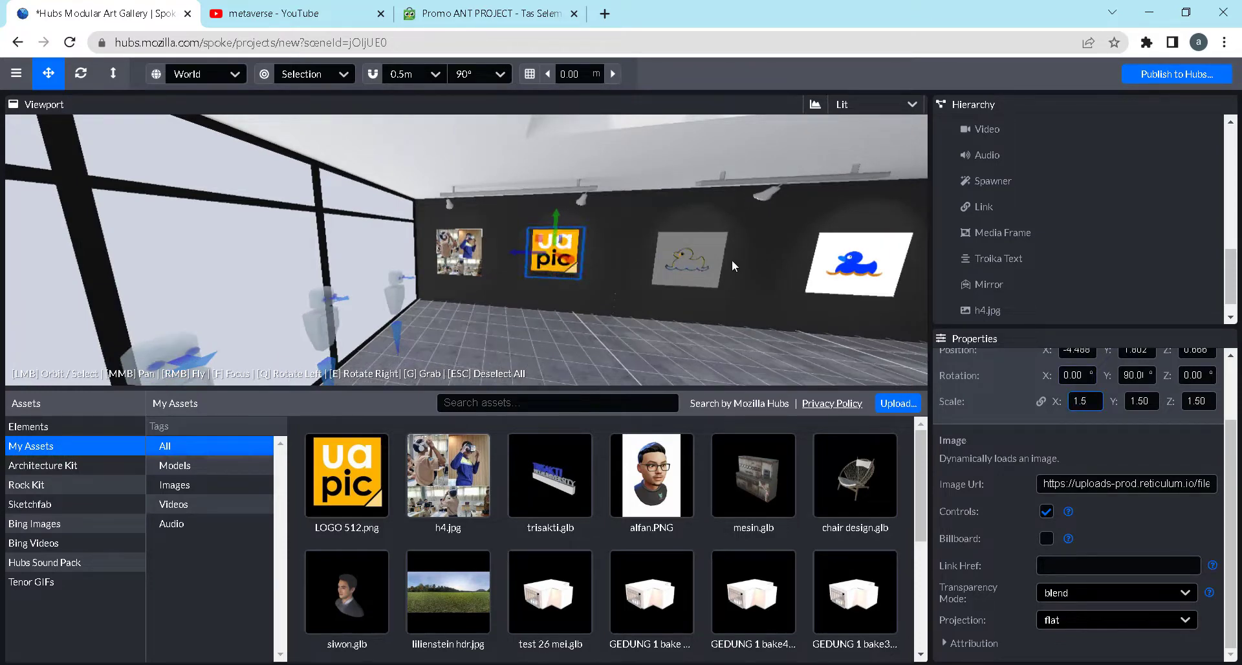
Delete the grey duck picture beside the logo from the gallery wall
{"action": "left_click", "coordinate": [707, 256]}
{"action": "key", "text": "Delete"}
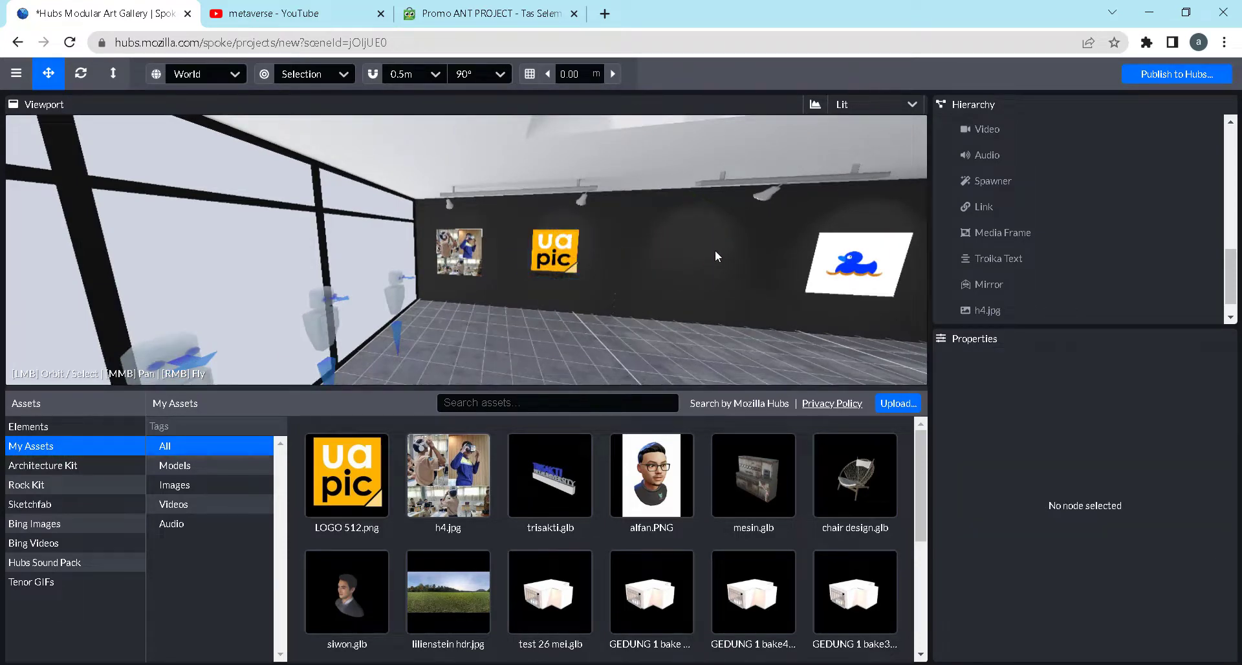
{"action": "scroll", "coordinate": [737, 261], "scroll_direction": "up", "scroll_amount": 3}
{"action": "scroll", "coordinate": [737, 262], "scroll_direction": "down", "scroll_amount": 1}
{"action": "middle_click_drag", "start_coordinate": [737, 261], "coordinate": [226, 277]}
{"action": "scroll", "coordinate": [720, 288], "scroll_direction": "down", "scroll_amount": 1}
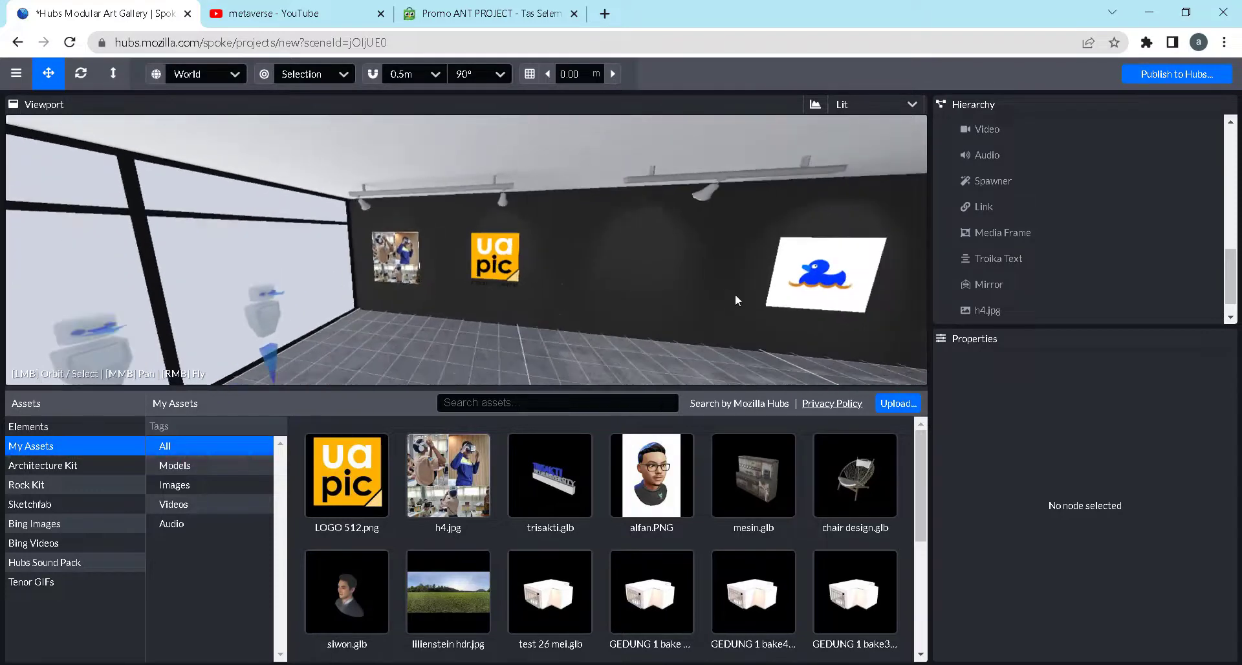
{"action": "middle_click_drag", "start_coordinate": [730, 296], "coordinate": [478, 313]}
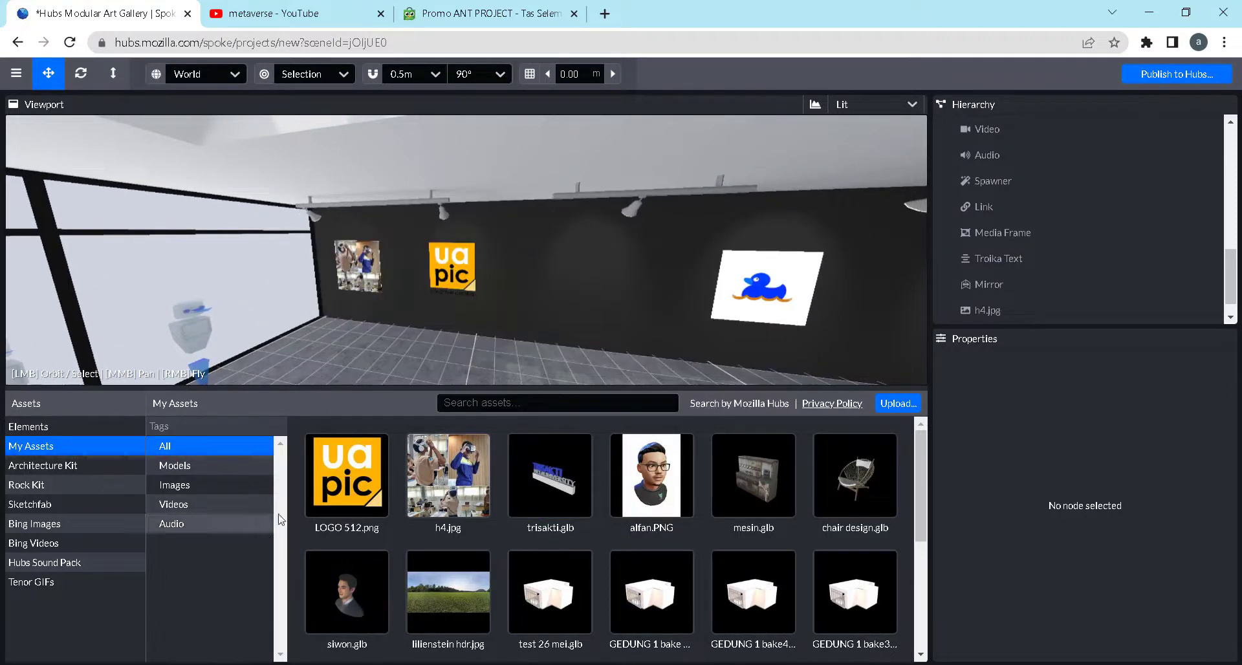
Upload the emblem image 2ebbb4e54048bf6808af7857fd741b80.png from the assets folder to My Assets
{"action": "left_click", "coordinate": [890, 408]}
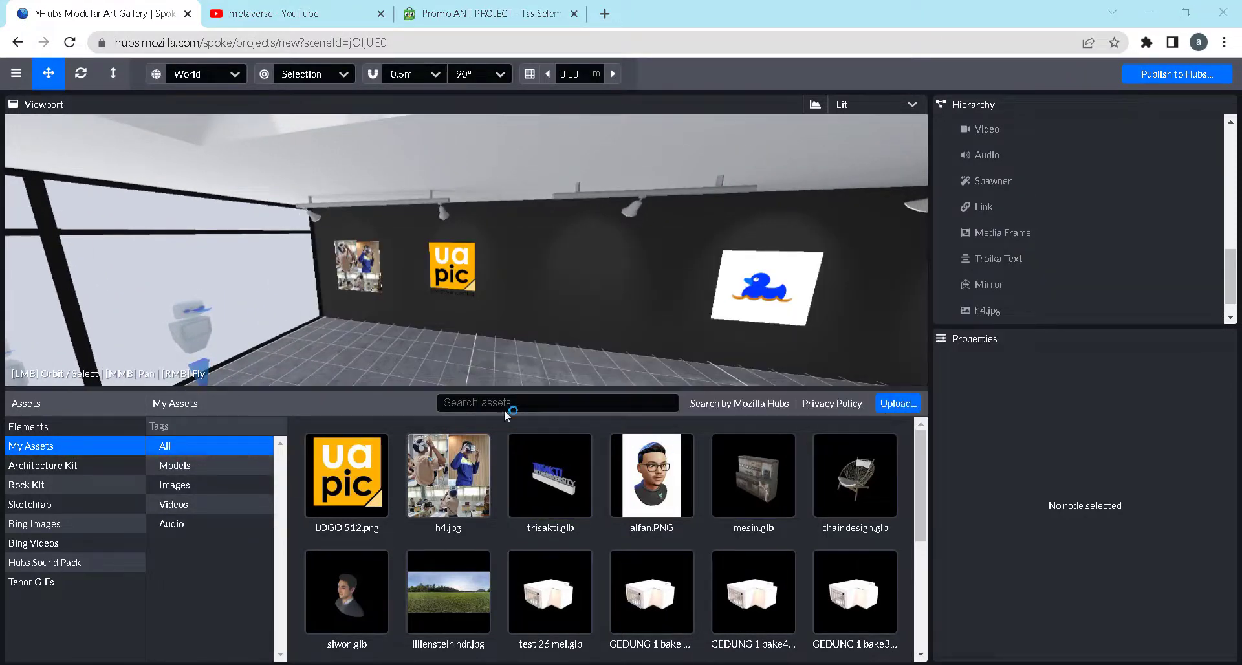
{"action": "left_click", "coordinate": [189, 142]}
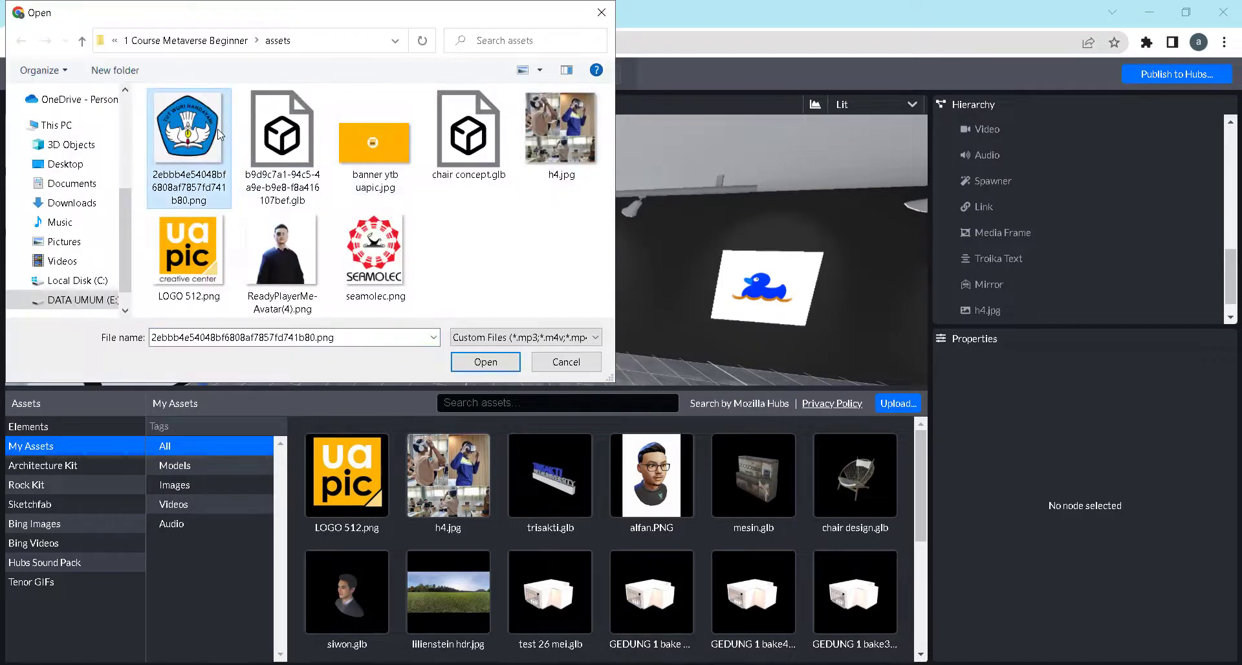
{"action": "left_click", "coordinate": [485, 362]}
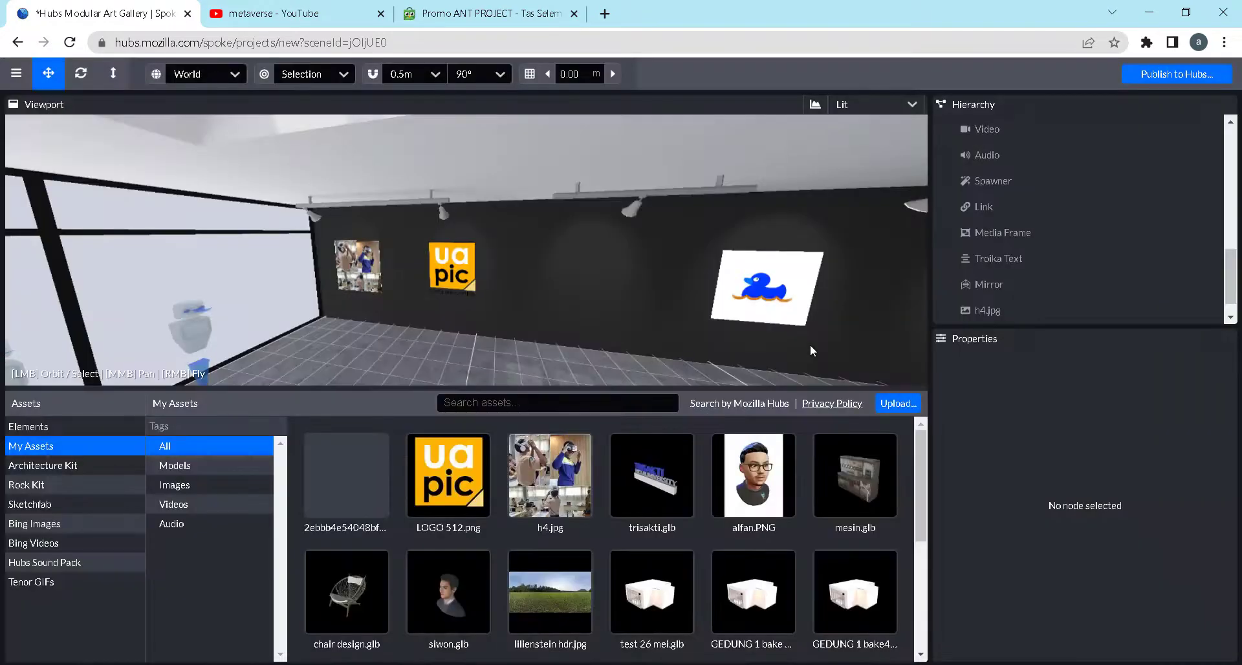
Place the uploaded emblem image near the dark wall beside the uapic logo and raise it to Y 1.528
{"action": "left_click", "coordinate": [347, 475]}
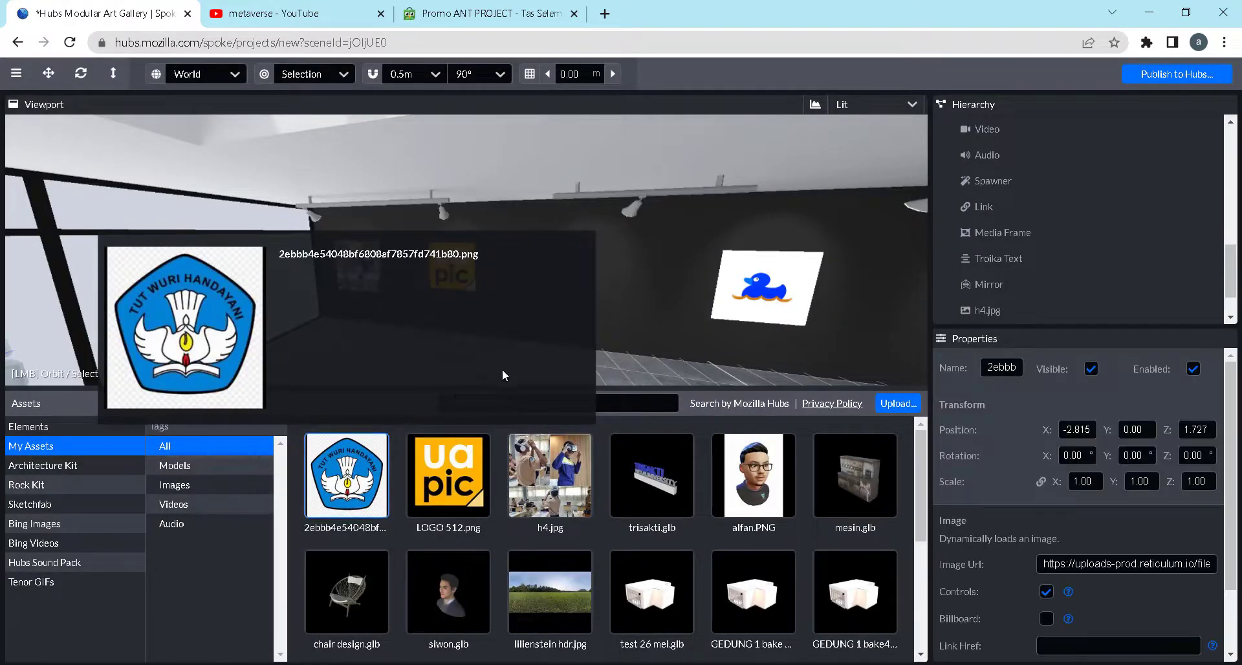
{"action": "left_click", "coordinate": [560, 340]}
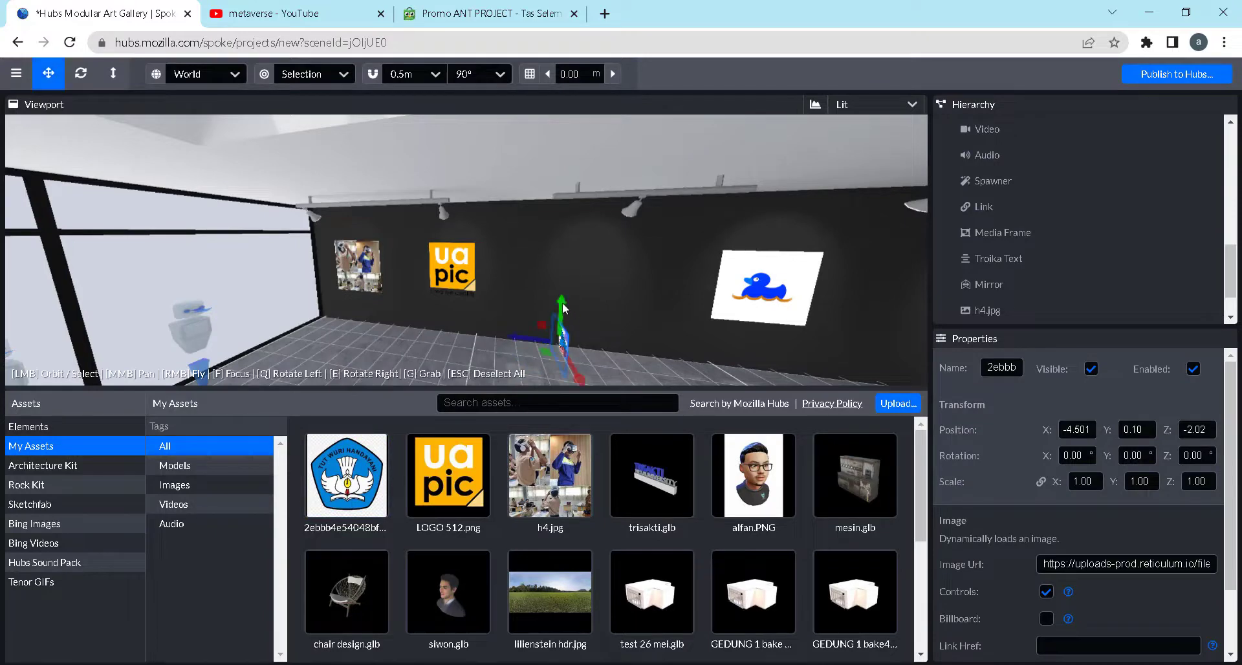
{"action": "left_click_drag", "start_coordinate": [563, 307], "coordinate": [594, 250]}
Rotate the emblem image 90° about Y to face the room and shift it to X -4.466
{"action": "left_click", "coordinate": [1136, 455]}
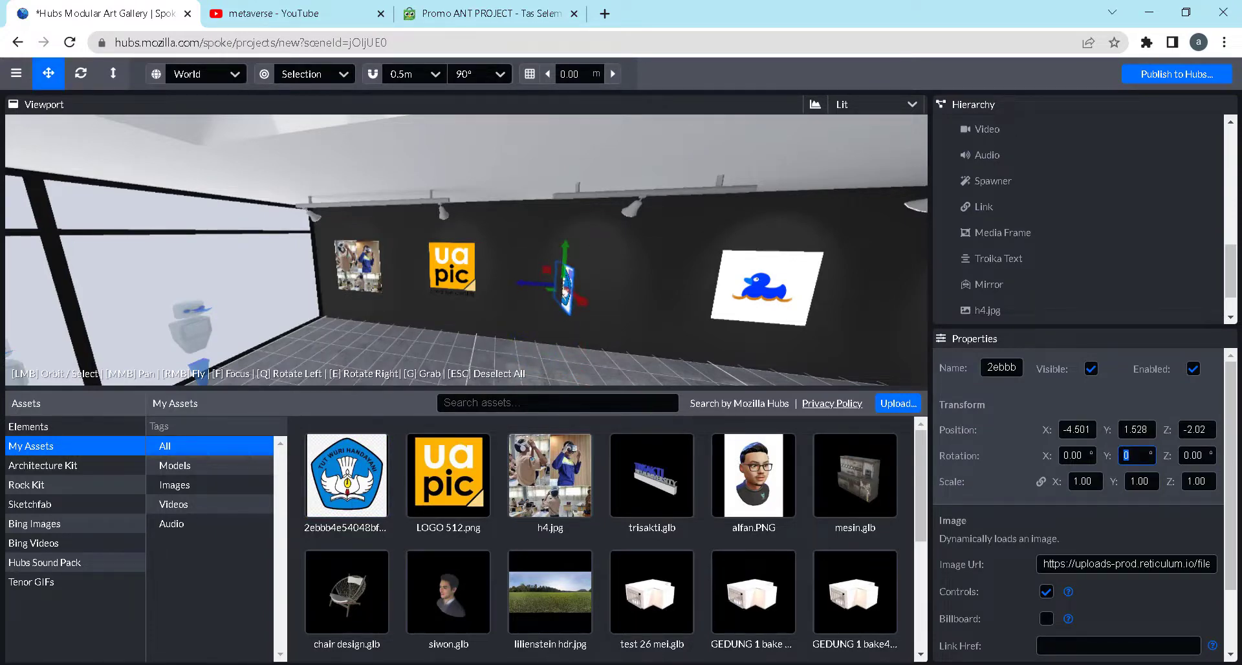
{"action": "type", "text": "90"}
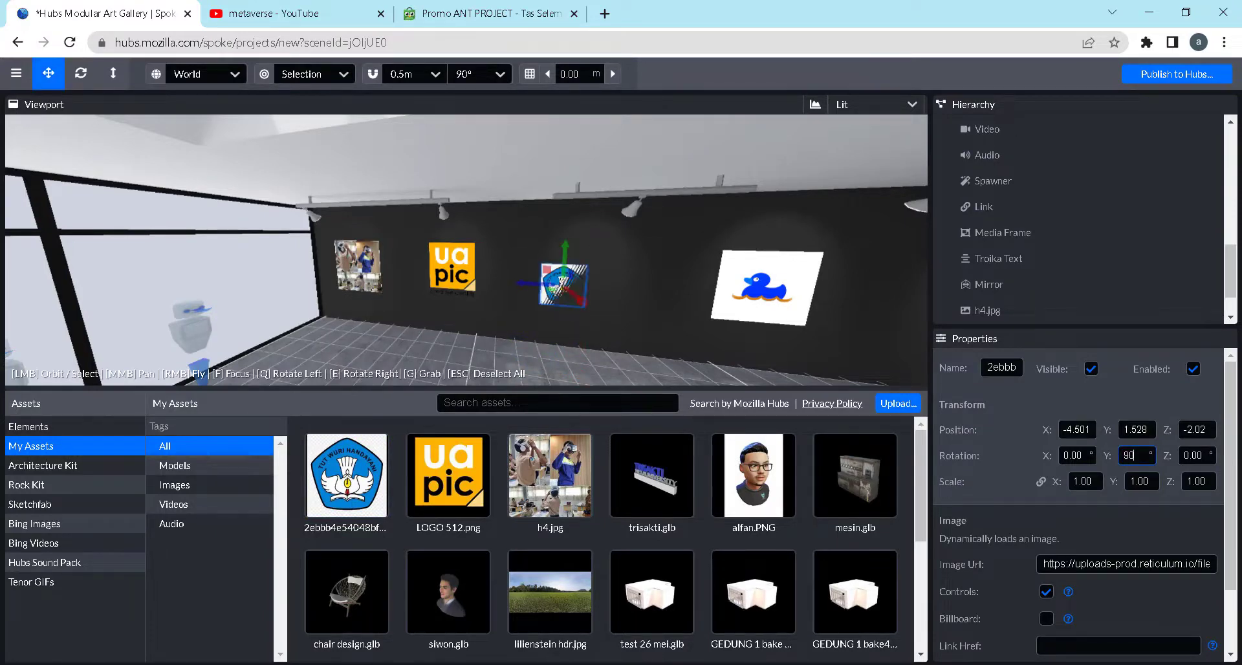
{"action": "left_click", "coordinate": [611, 322]}
{"action": "mouse_move", "coordinate": [570, 343]}
{"action": "left_mouse_down"}
{"action": "mouse_move", "coordinate": [546, 348]}
{"action": "mouse_move", "coordinate": [561, 333]}
{"action": "left_mouse_up"}
{"action": "left_click", "coordinate": [569, 318]}
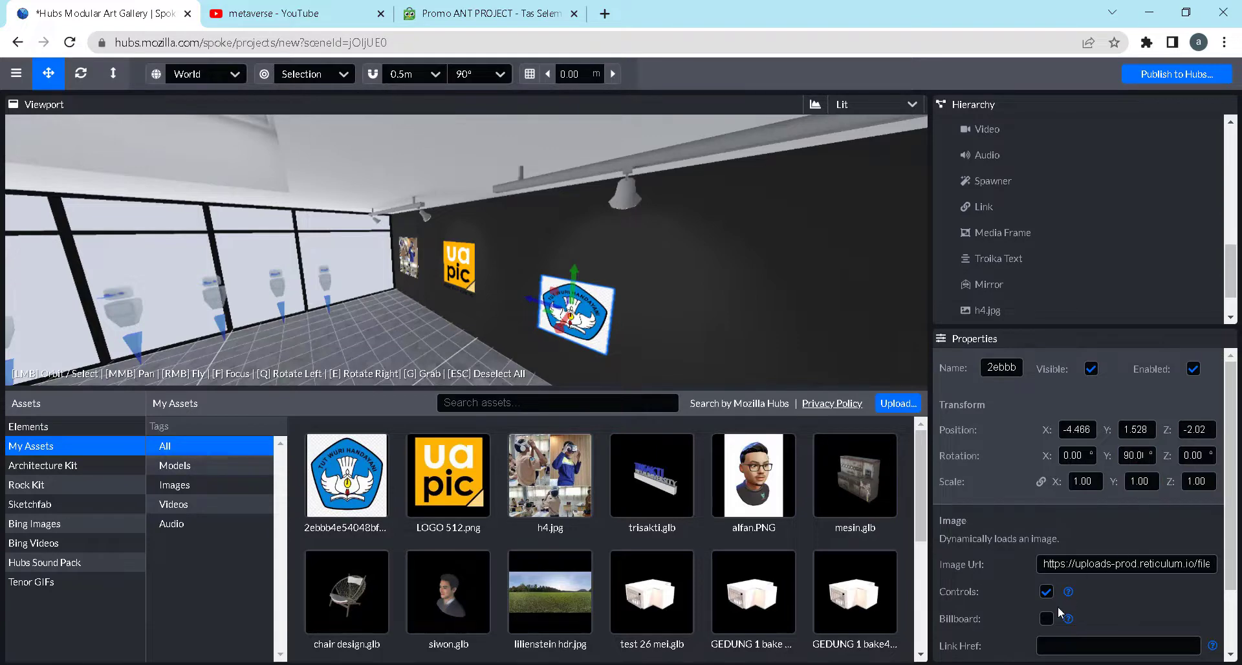
Set the emblem image's transparency mode to blend
{"action": "scroll", "coordinate": [1057, 606], "scroll_direction": "down", "scroll_amount": 2}
{"action": "left_click", "coordinate": [1106, 592]}
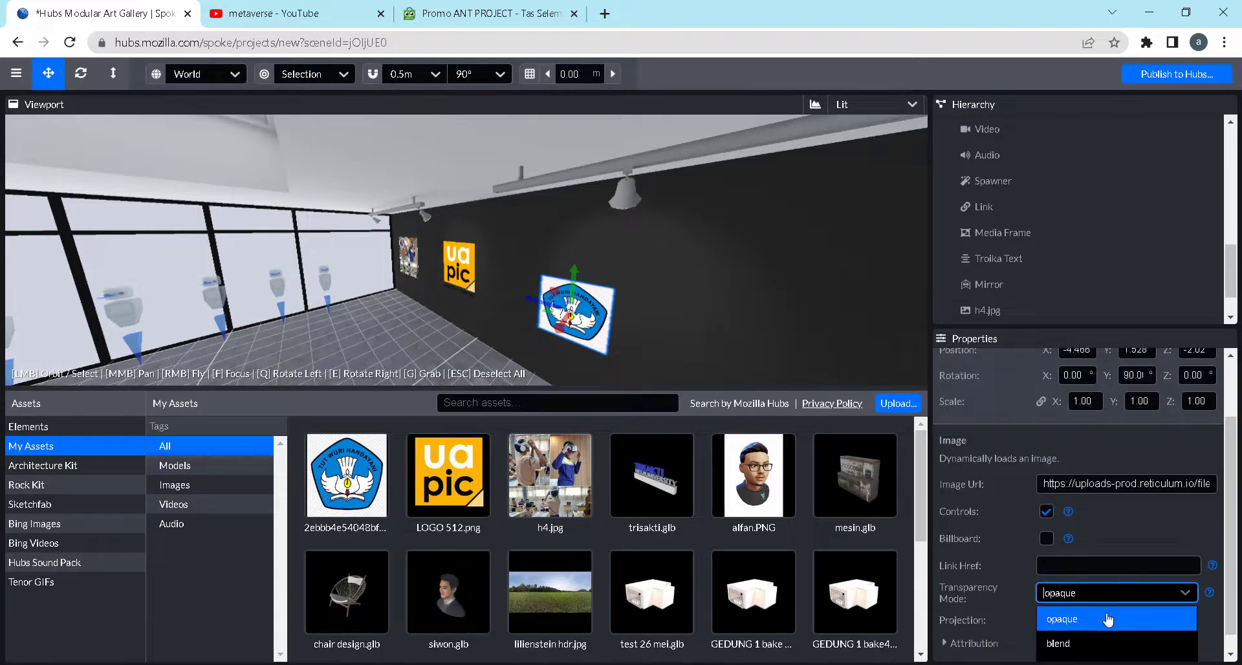
{"action": "left_click", "coordinate": [1091, 644]}
{"action": "scroll", "coordinate": [511, 331], "scroll_direction": "up", "scroll_amount": 5}
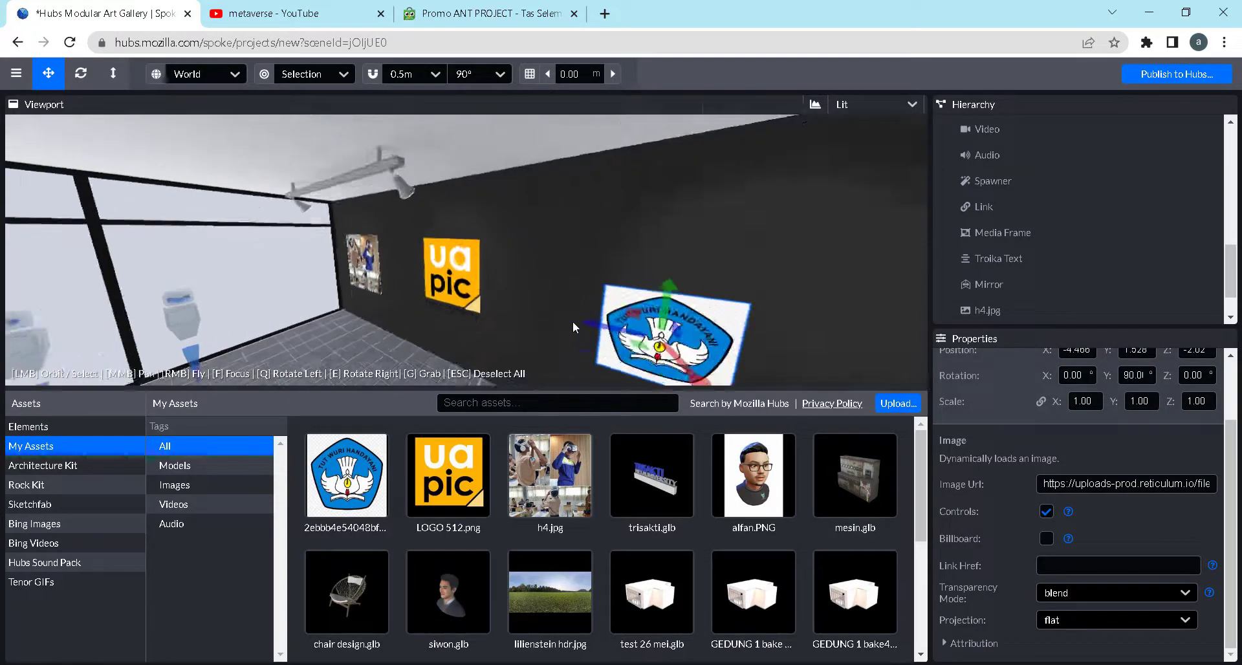
Delete the emblem image with the checkered background from the gallery wall
{"action": "left_click_drag", "start_coordinate": [573, 320], "coordinate": [731, 301]}
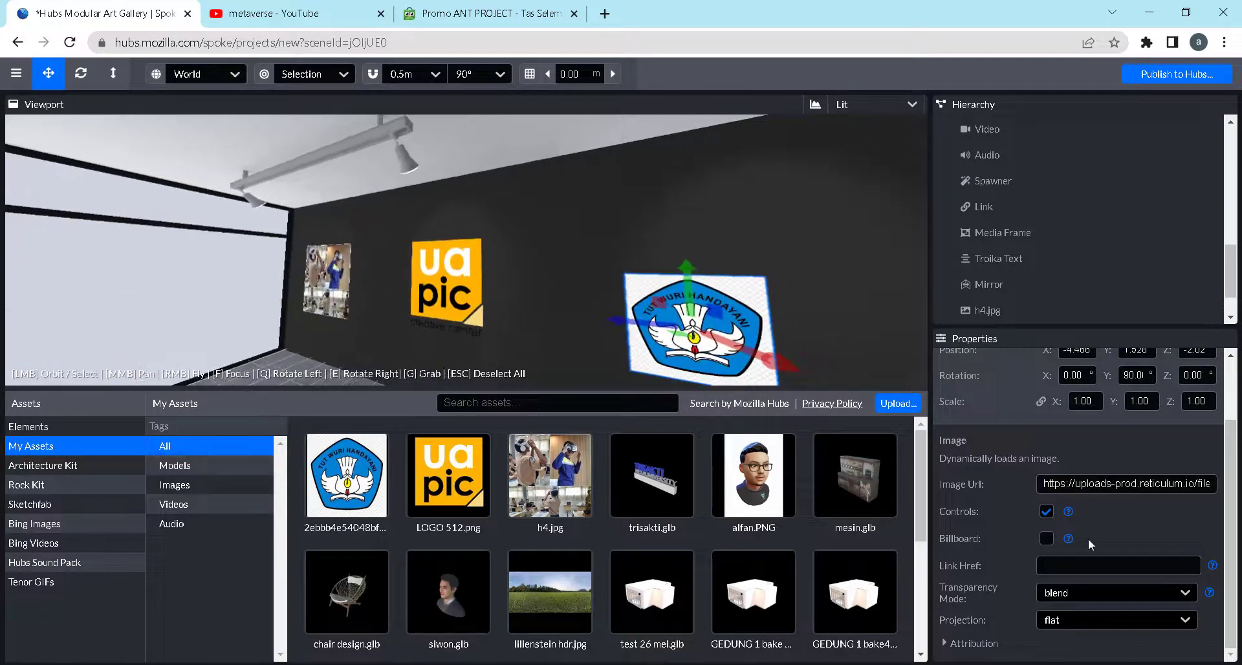
{"action": "left_click", "coordinate": [753, 288]}
{"action": "key", "text": "Delete"}
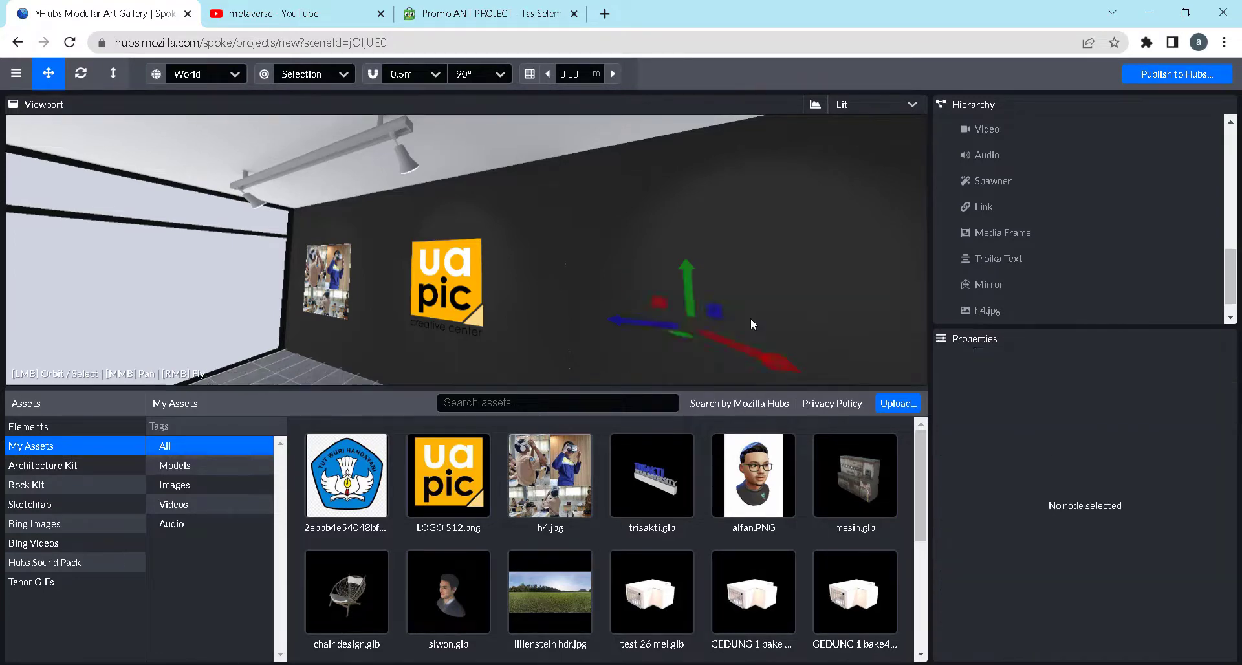
Browse the My Assets library for other images and models to fill the empty spot on the gallery's dark wall
{"action": "left_click_drag", "start_coordinate": [453, 228], "coordinate": [548, 246]}
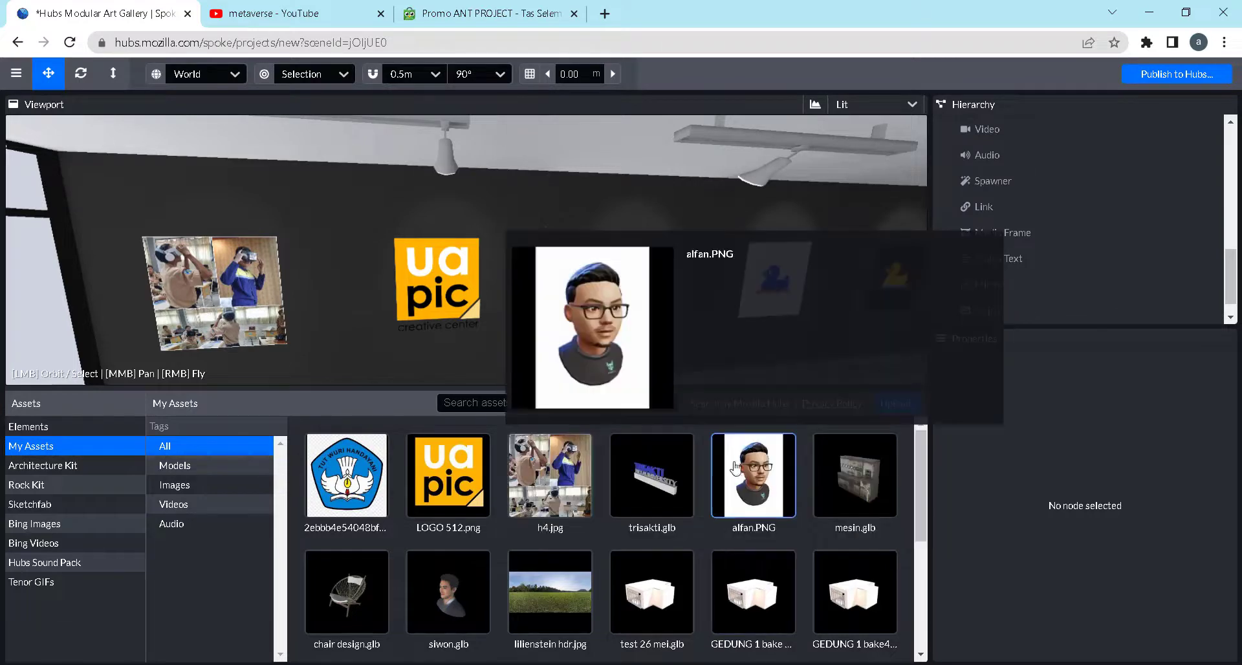
{"action": "scroll", "coordinate": [682, 521], "scroll_direction": "down", "scroll_amount": 1}
{"action": "scroll", "coordinate": [686, 523], "scroll_direction": "down", "scroll_amount": 5}
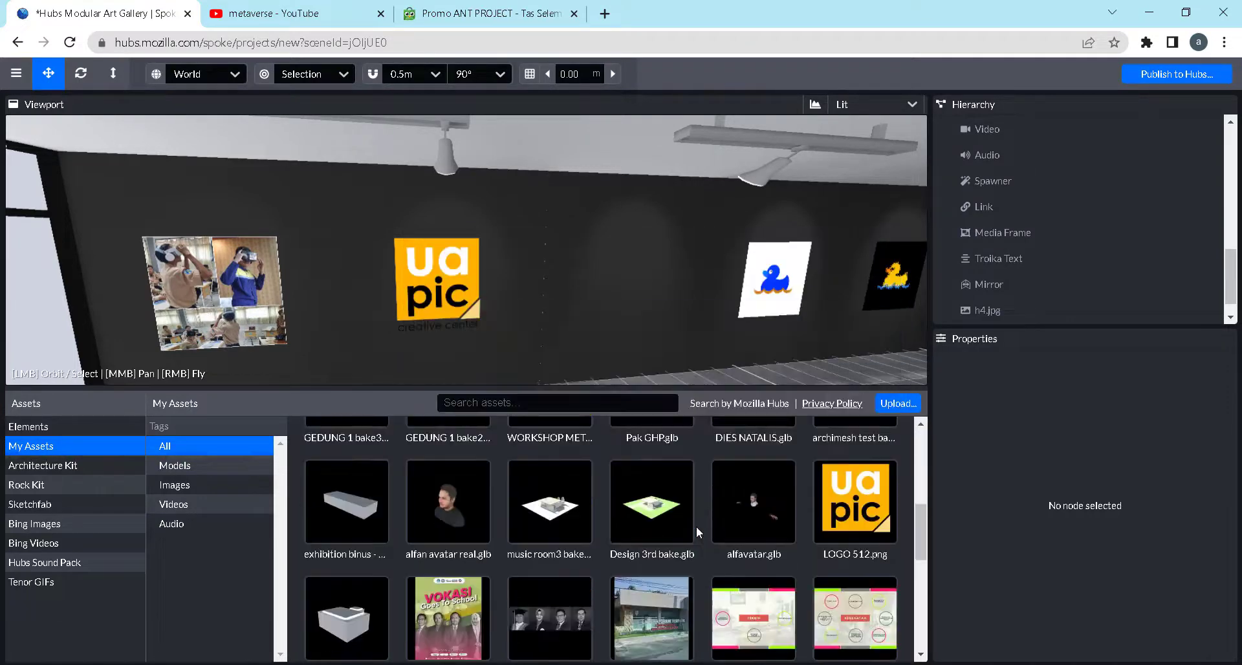
{"action": "scroll", "coordinate": [696, 526], "scroll_direction": "down", "scroll_amount": 5}
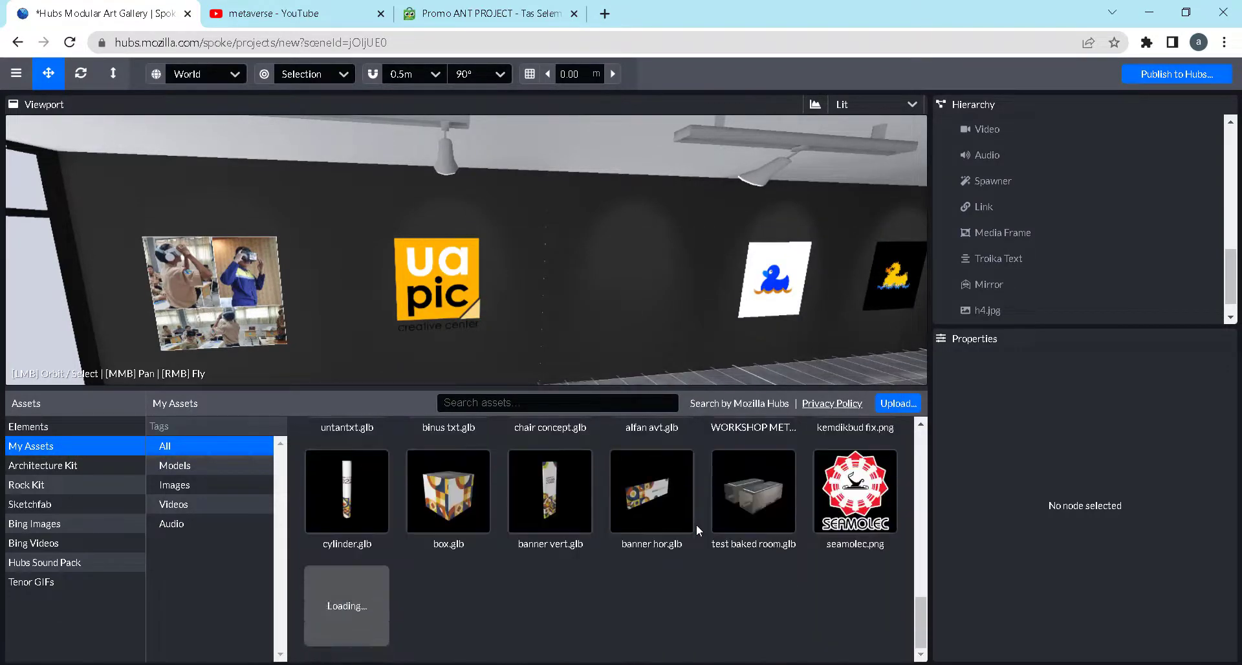
{"action": "mouse_move", "coordinate": [878, 487]}
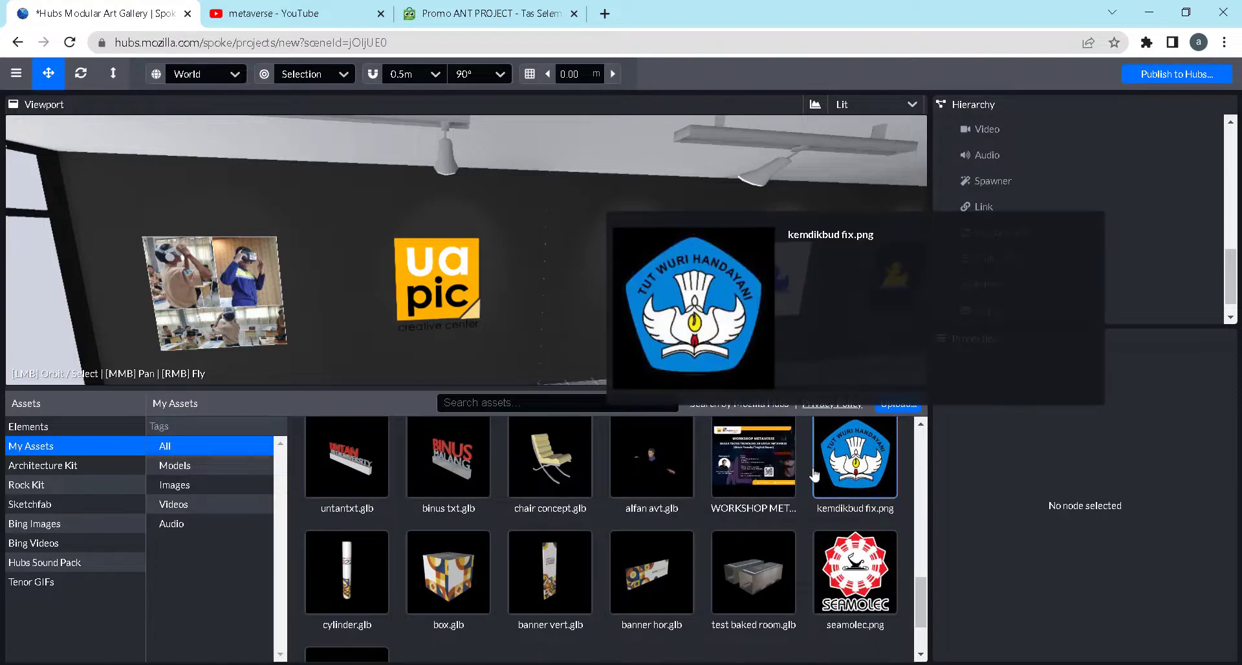
{"action": "left_click_drag", "start_coordinate": [581, 295], "coordinate": [612, 293]}
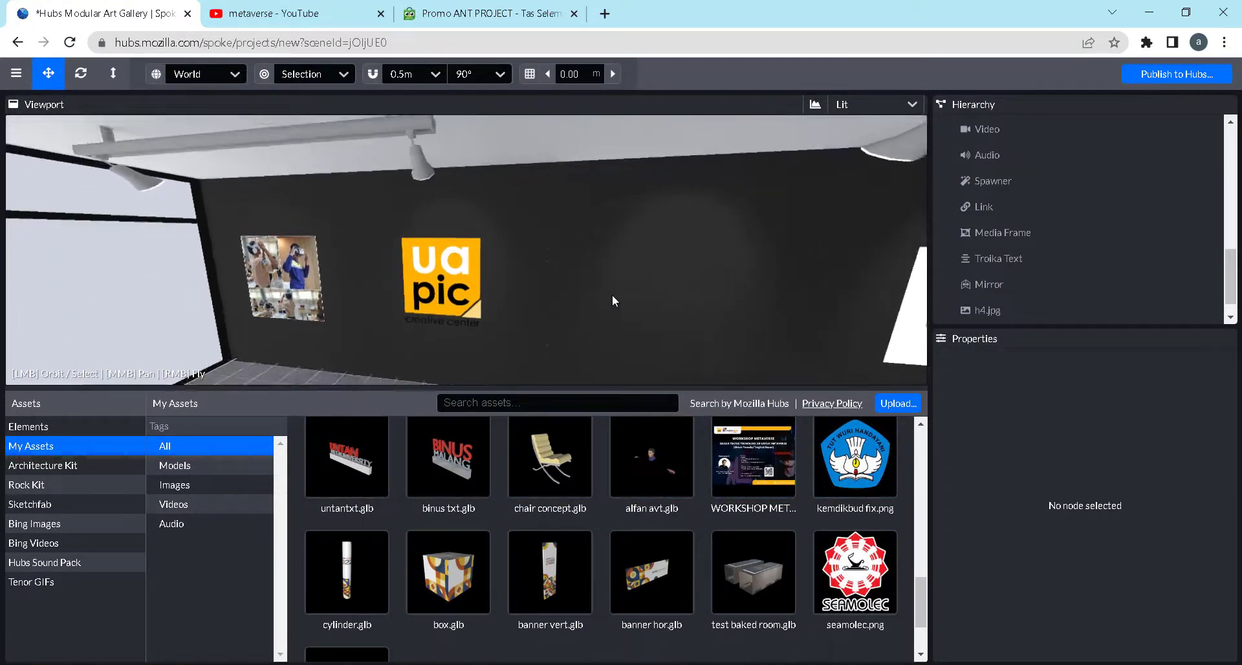
{"action": "scroll", "coordinate": [611, 293], "scroll_direction": "down", "scroll_amount": 1}
{"action": "left_click_drag", "start_coordinate": [917, 584], "coordinate": [922, 440]}
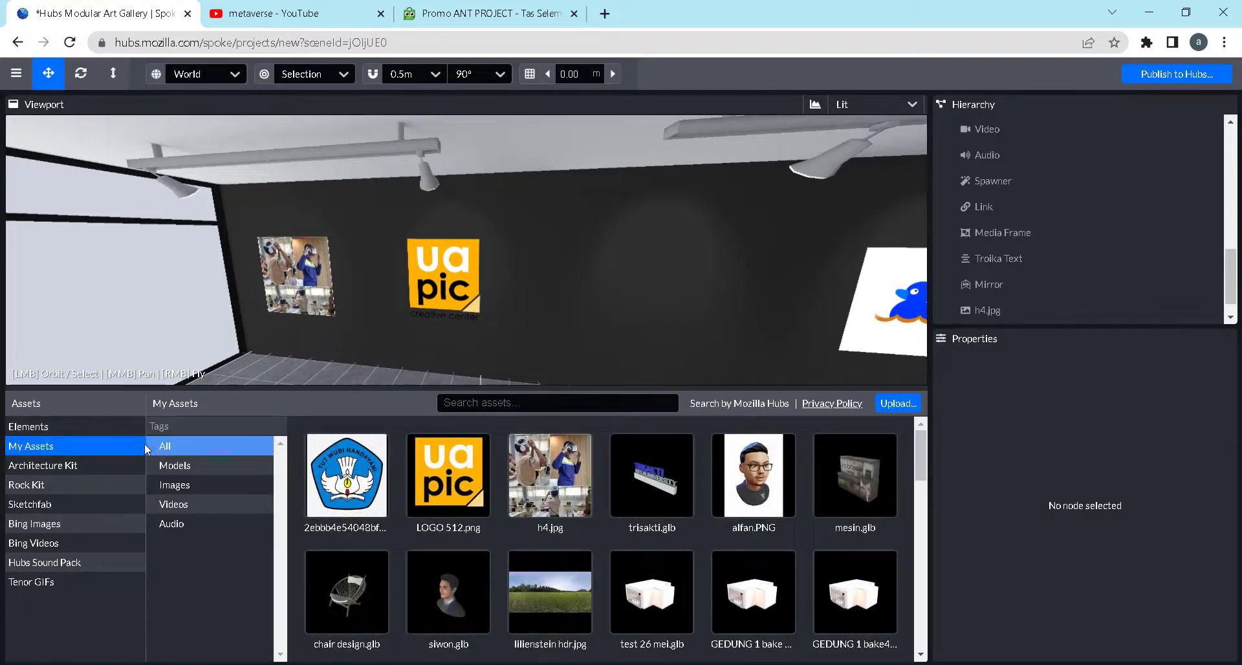
{"action": "left_click_drag", "start_coordinate": [604, 340], "coordinate": [720, 317]}
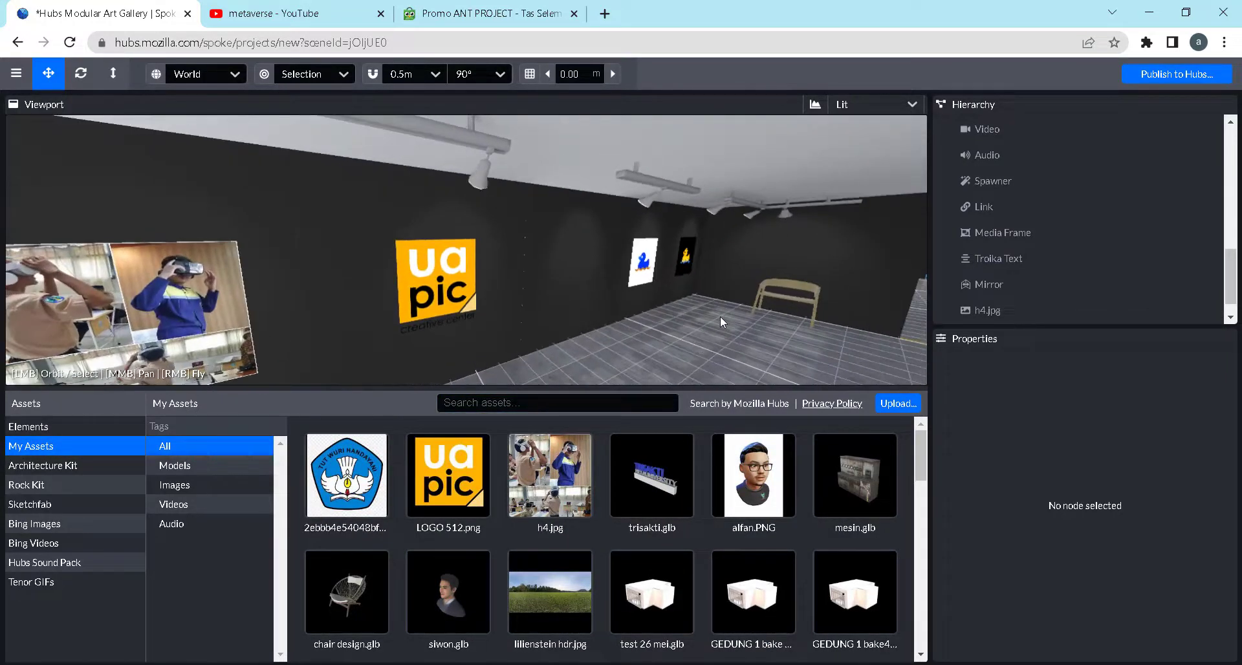
{"action": "mouse_move", "coordinate": [852, 448]}
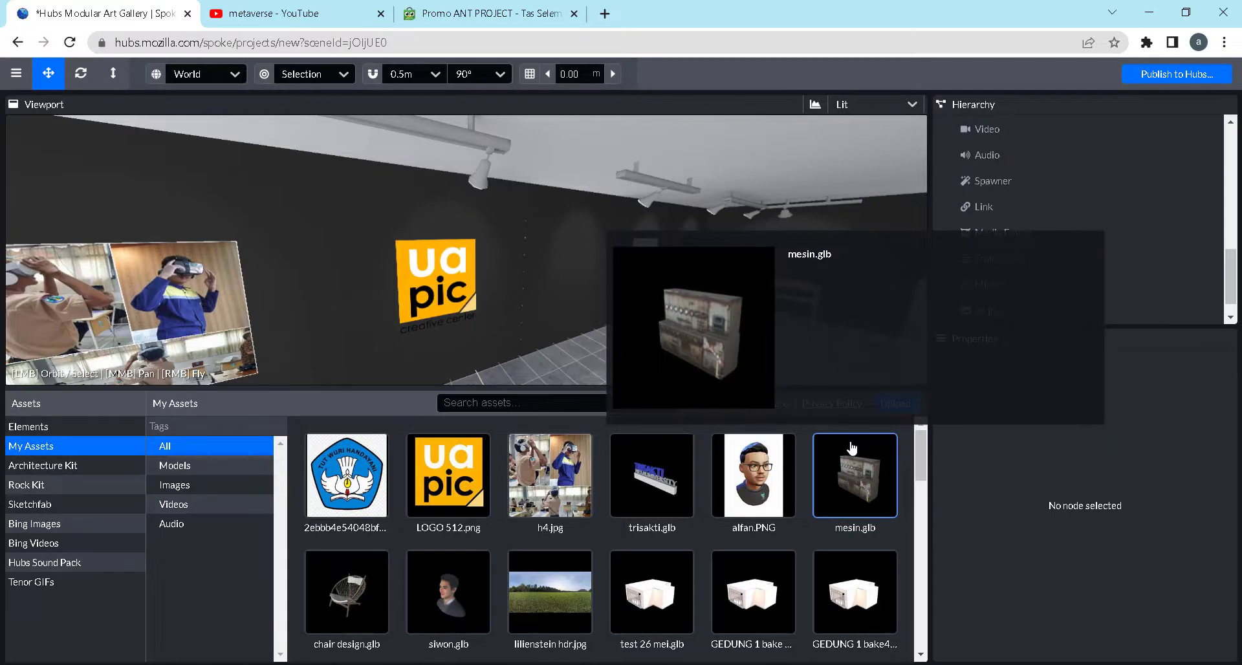
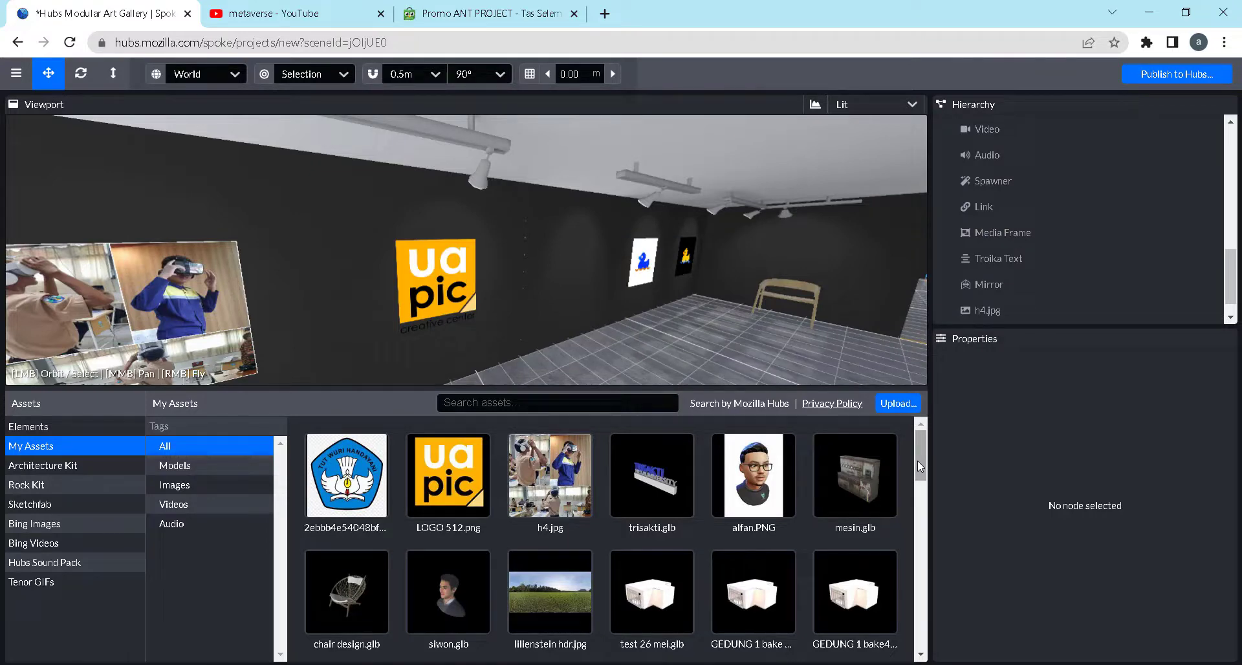
Upload the model file chair concept.glb from the assets folder to My Assets
{"action": "left_click", "coordinate": [899, 403]}
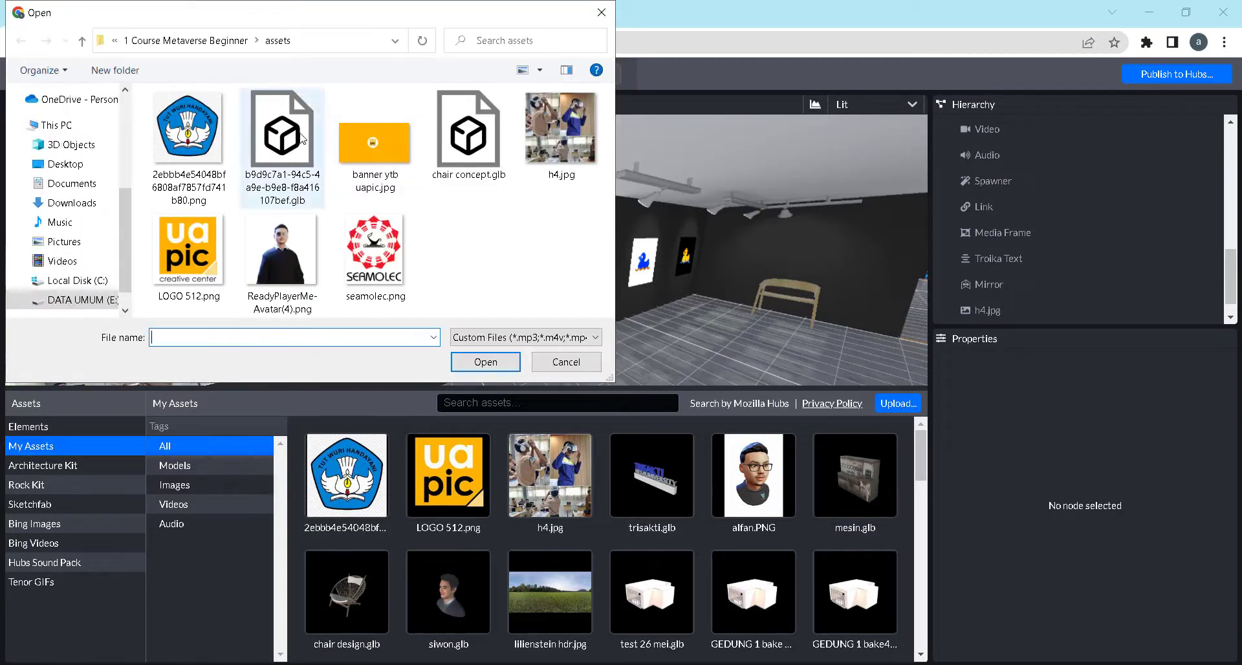
{"action": "left_click", "coordinate": [493, 150]}
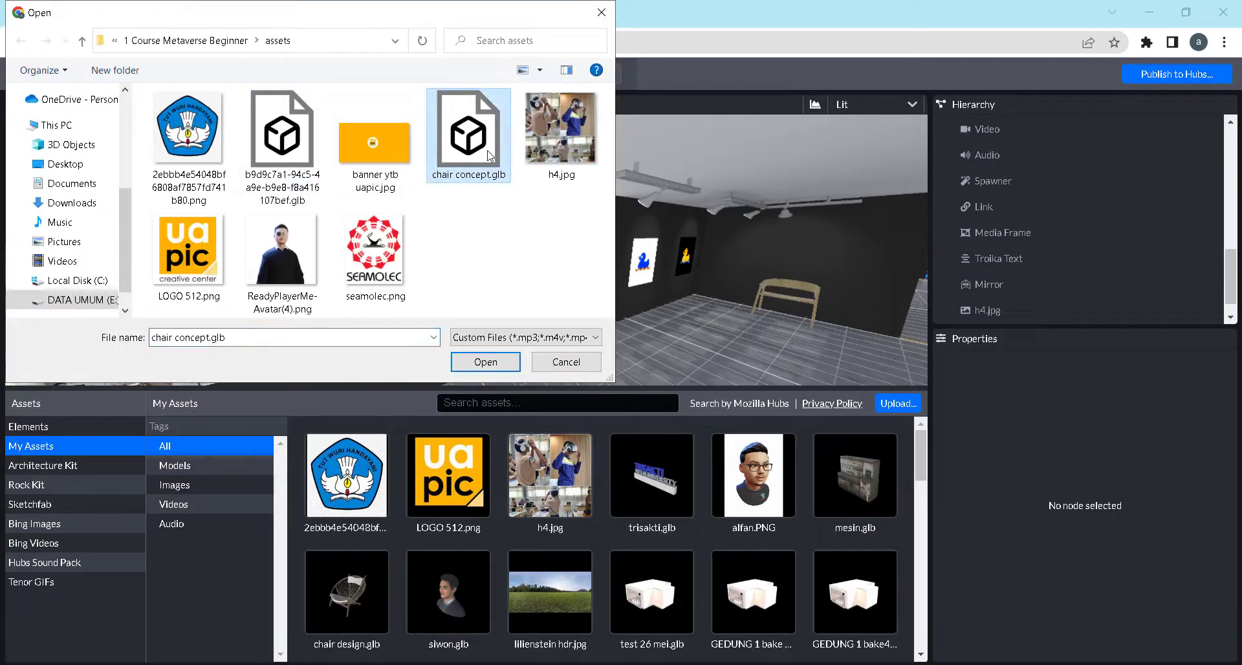
{"action": "left_click", "coordinate": [482, 364]}
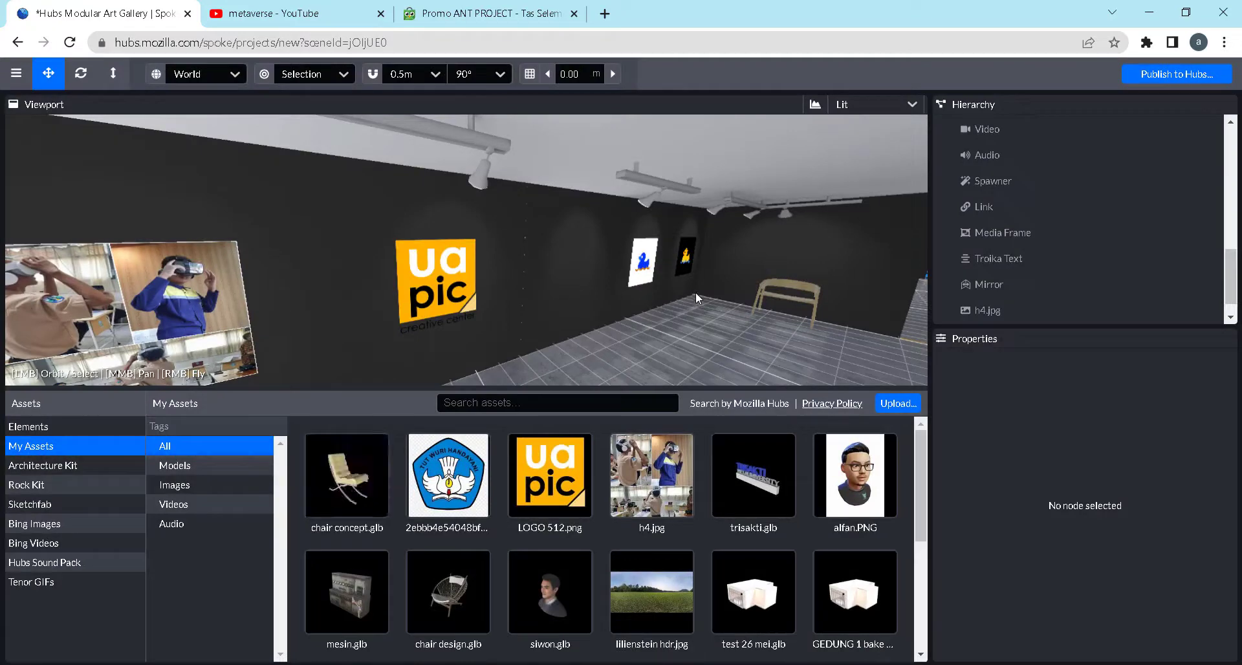
Place the chair concept.glb model on the gallery floor near the duck pictures at X -3.234, Y 0.50, Z -4.624
{"action": "mouse_move", "coordinate": [350, 495]}
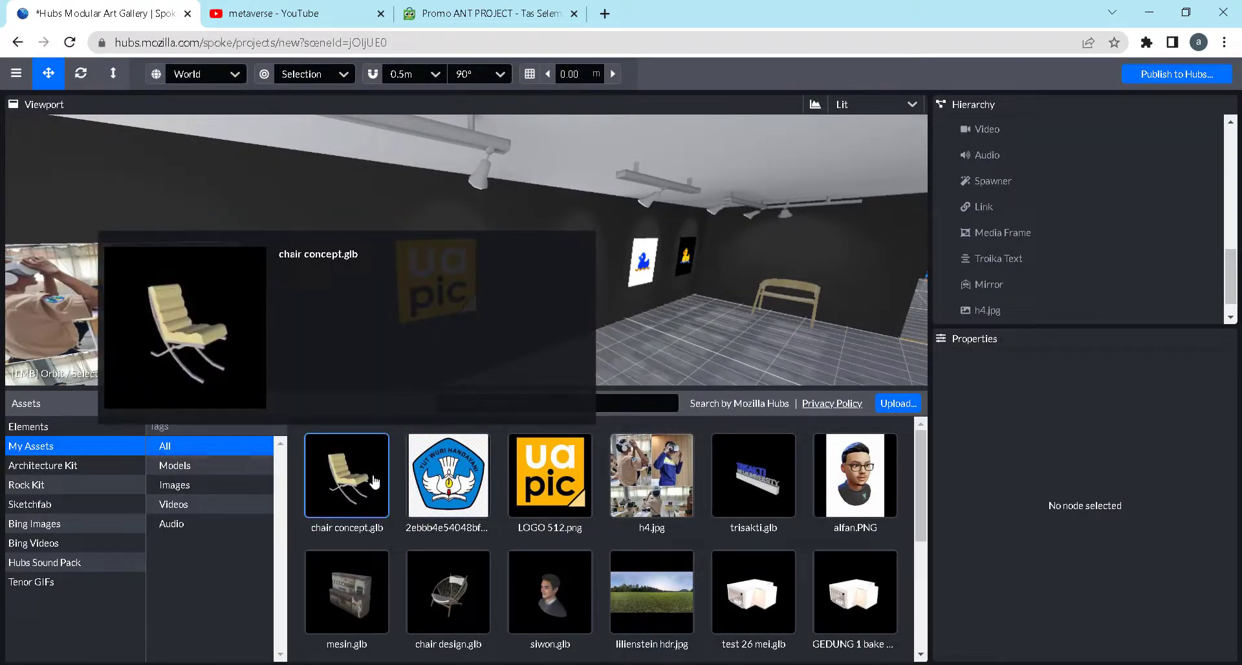
{"action": "left_click", "coordinate": [362, 492]}
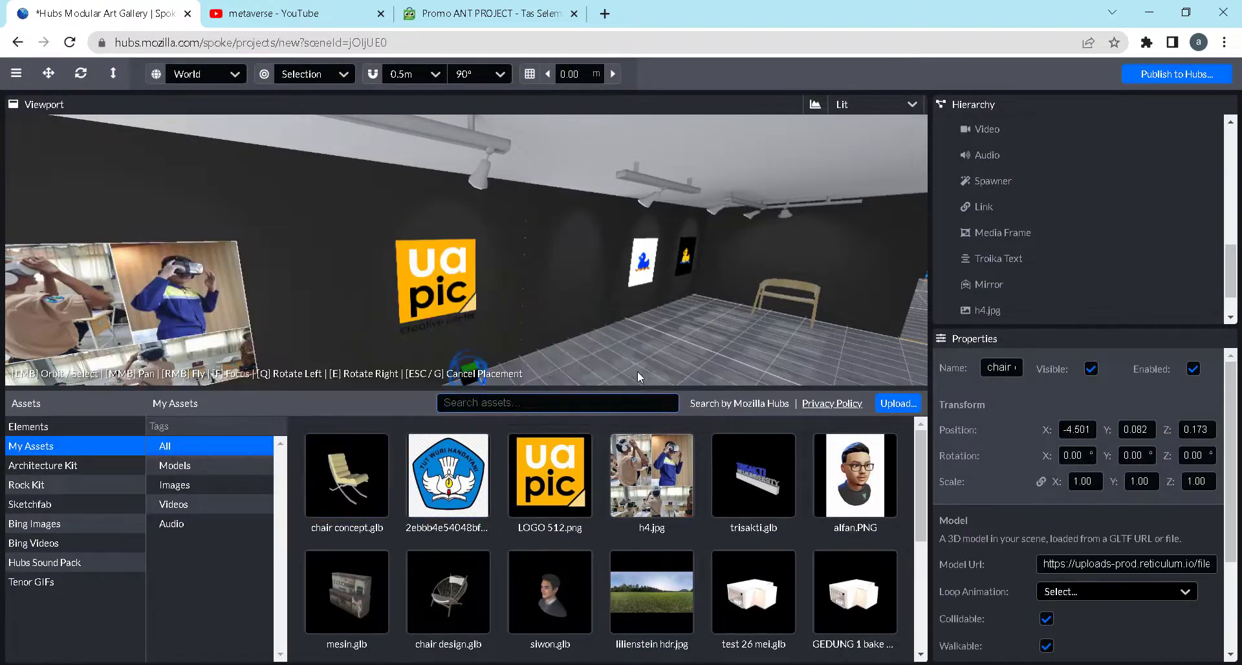
{"action": "left_click", "coordinate": [693, 351]}
{"action": "left_click_drag", "start_coordinate": [700, 305], "coordinate": [734, 347]}
{"action": "scroll", "coordinate": [734, 345], "scroll_direction": "down", "scroll_amount": 3}
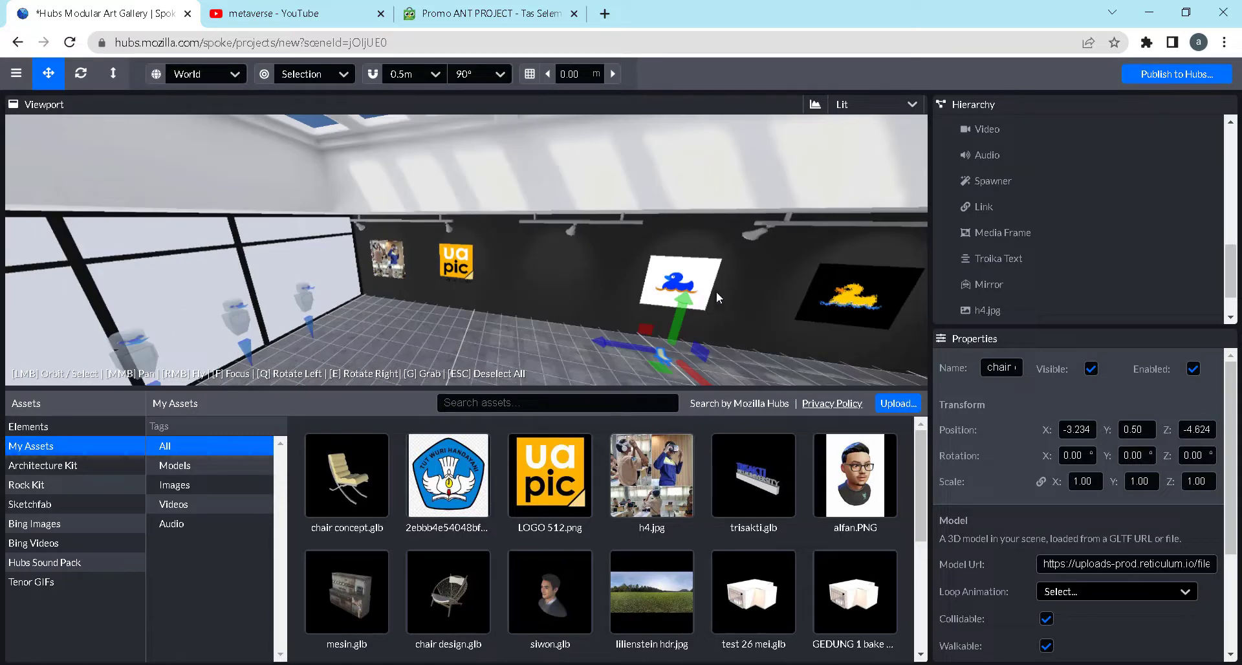
{"action": "scroll", "coordinate": [727, 326], "scroll_direction": "up", "scroll_amount": 1}
Try larger uniform scales for the chair: 2.5, 3 and 4
{"action": "left_click", "coordinate": [1084, 482]}
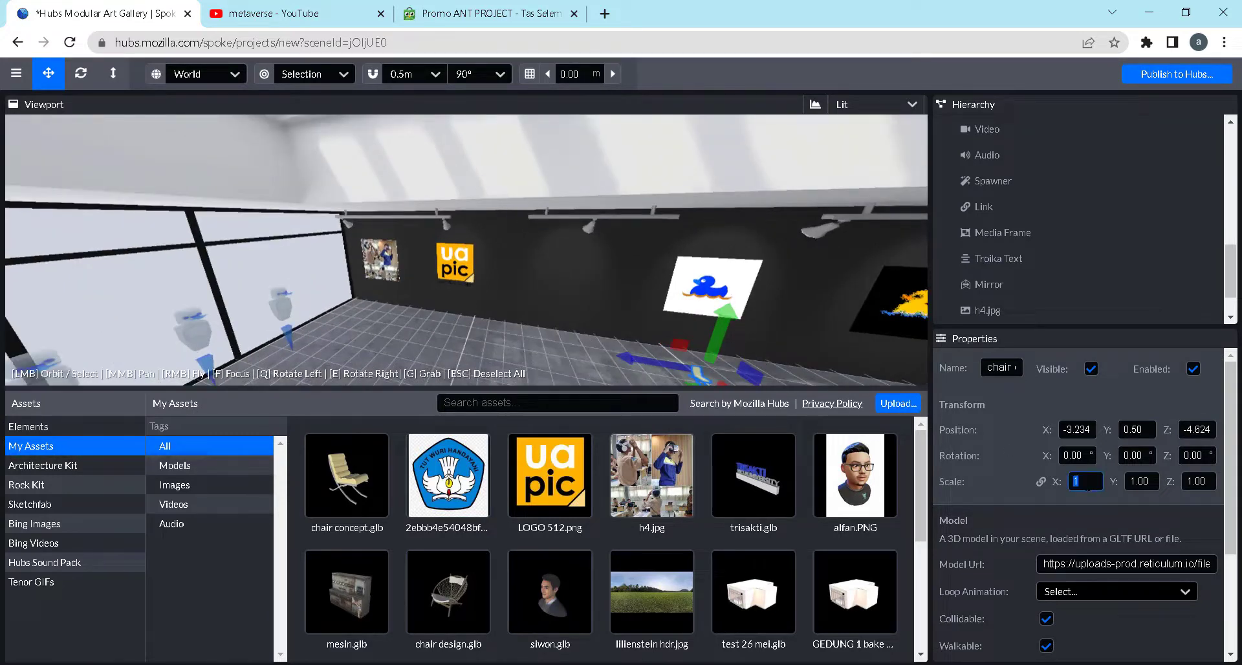
{"action": "type", "text": "2.5"}
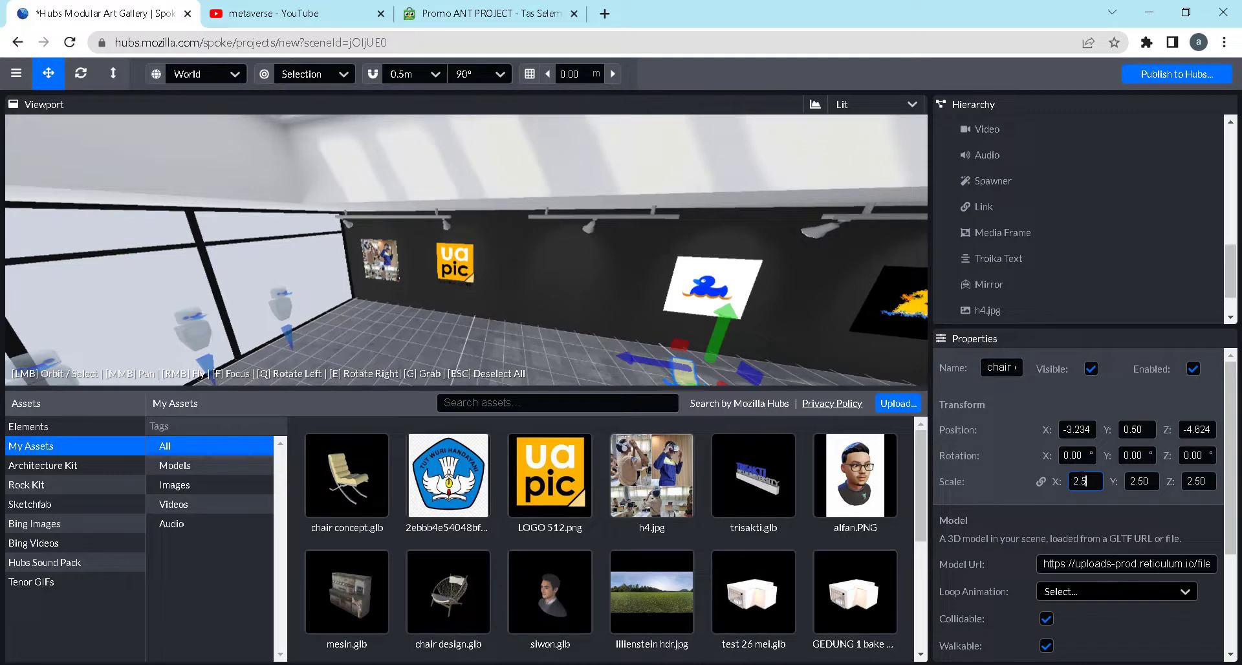
{"action": "left_click_drag", "start_coordinate": [1058, 481], "coordinate": [1045, 481]}
{"action": "type", "text": "3"}
{"action": "type", "text": "4"}
Check the chair's size against the room and set its uniform scale to 5
{"action": "left_click_drag", "start_coordinate": [582, 333], "coordinate": [697, 357]}
{"action": "left_click", "coordinate": [689, 347]}
{"action": "left_click", "coordinate": [686, 340]}
{"action": "scroll", "coordinate": [696, 356], "scroll_direction": "down", "scroll_amount": 1}
{"action": "middle_click_drag", "start_coordinate": [674, 327], "coordinate": [618, 291]}
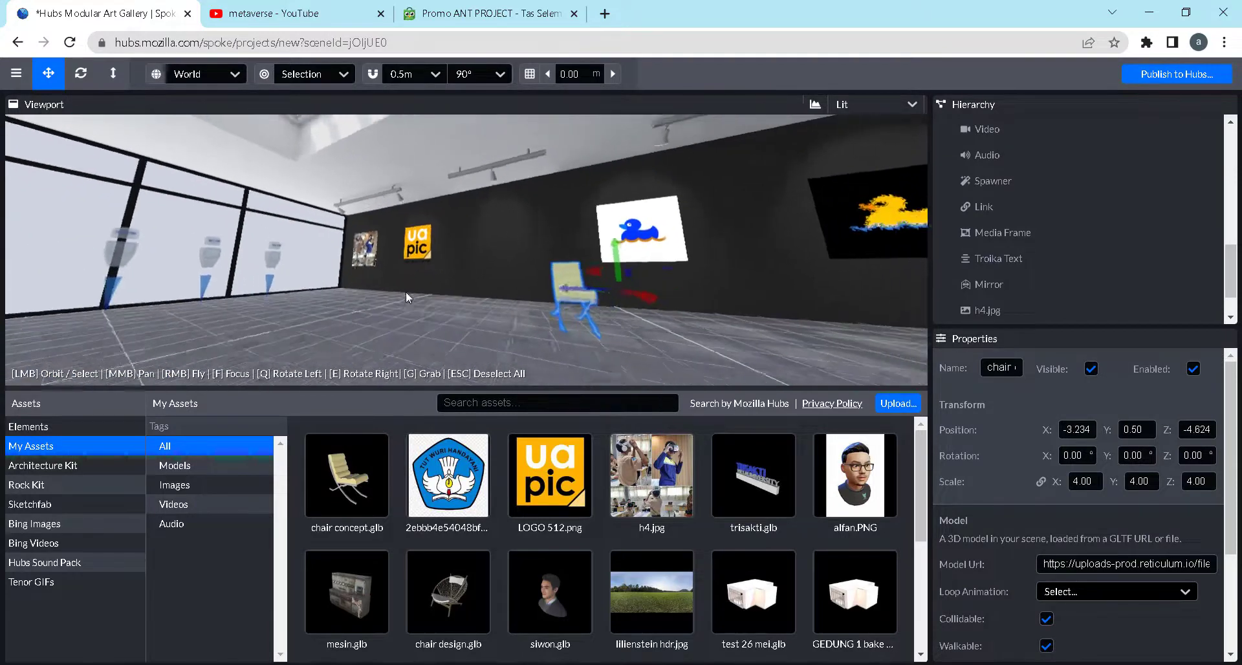
{"action": "scroll", "coordinate": [617, 290], "scroll_direction": "down", "scroll_amount": 1}
{"action": "scroll", "coordinate": [608, 303], "scroll_direction": "up", "scroll_amount": 1}
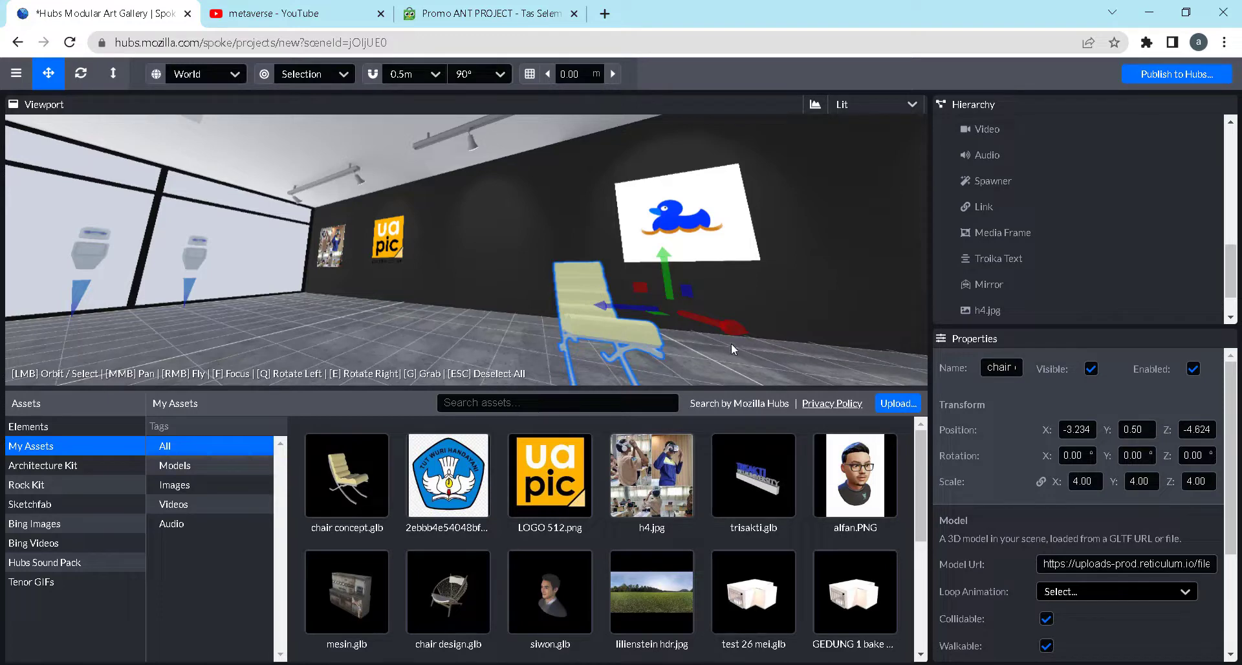
{"action": "mouse_move", "coordinate": [769, 349]}
{"action": "left_mouse_down"}
{"action": "mouse_move", "coordinate": [682, 353]}
{"action": "mouse_move", "coordinate": [758, 357]}
{"action": "left_mouse_up"}
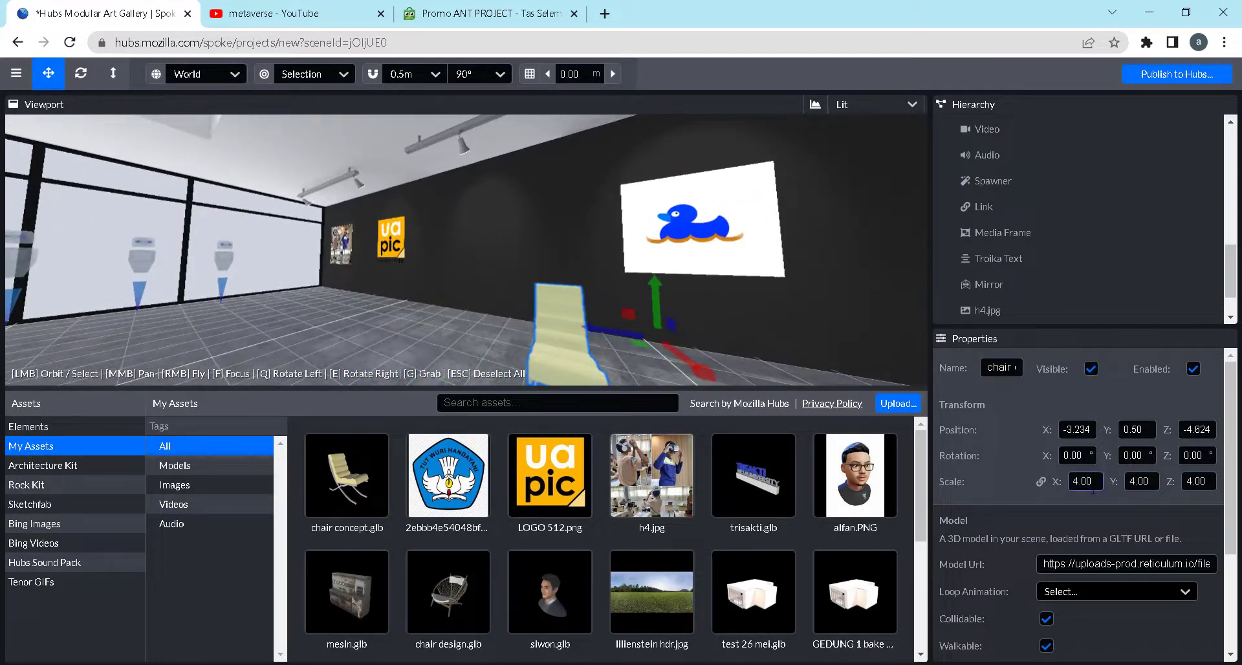
{"action": "type", "text": "5"}
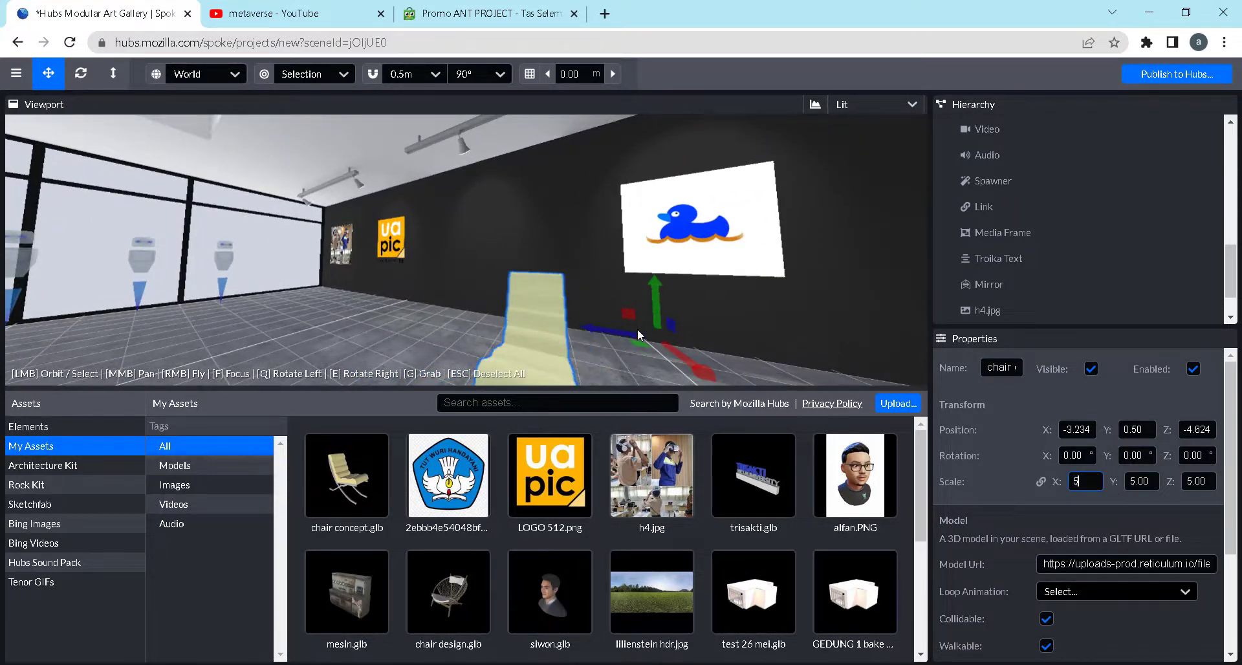
Move the chair along the dark wall to X -4.265, Z -3.553 and raise it to Y 0.583
{"action": "left_click", "coordinate": [585, 344]}
{"action": "left_click", "coordinate": [545, 347]}
{"action": "scroll", "coordinate": [624, 347], "scroll_direction": "down", "scroll_amount": 2}
{"action": "scroll", "coordinate": [624, 346], "scroll_direction": "down", "scroll_amount": 2}
{"action": "left_click_drag", "start_coordinate": [625, 347], "coordinate": [700, 365]}
{"action": "mouse_move", "coordinate": [541, 294]}
{"action": "left_mouse_down"}
{"action": "mouse_move", "coordinate": [607, 292]}
{"action": "mouse_move", "coordinate": [499, 302]}
{"action": "mouse_move", "coordinate": [565, 306]}
{"action": "mouse_move", "coordinate": [550, 296]}
{"action": "left_mouse_up"}
{"action": "left_click_drag", "start_coordinate": [612, 329], "coordinate": [452, 320]}
{"action": "scroll", "coordinate": [568, 305], "scroll_direction": "up", "scroll_amount": 3}
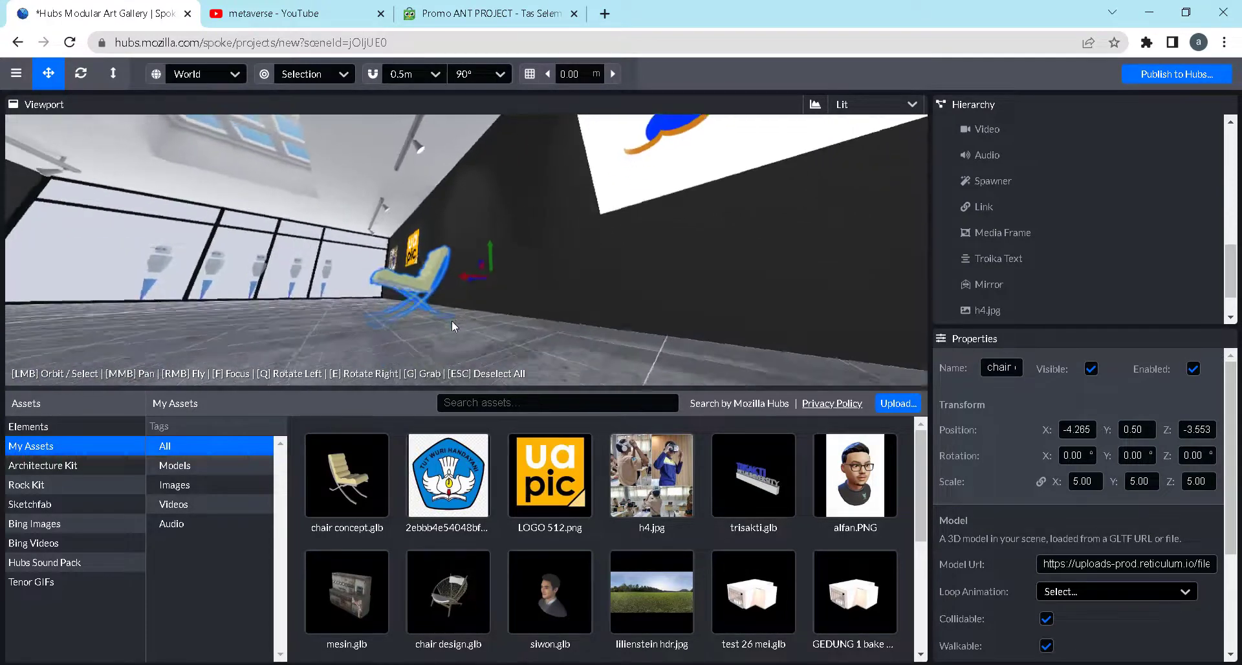
{"action": "left_click_drag", "start_coordinate": [489, 264], "coordinate": [488, 259]}
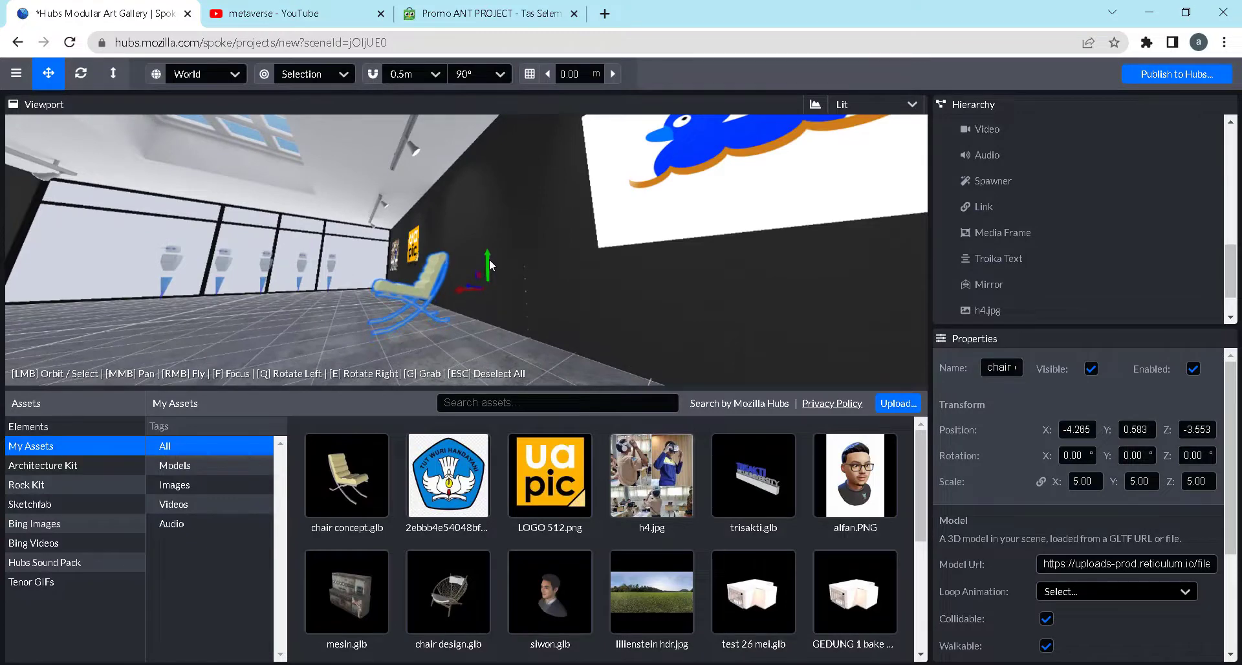
{"action": "left_click_drag", "start_coordinate": [633, 326], "coordinate": [621, 272]}
{"action": "left_click", "coordinate": [1078, 481]}
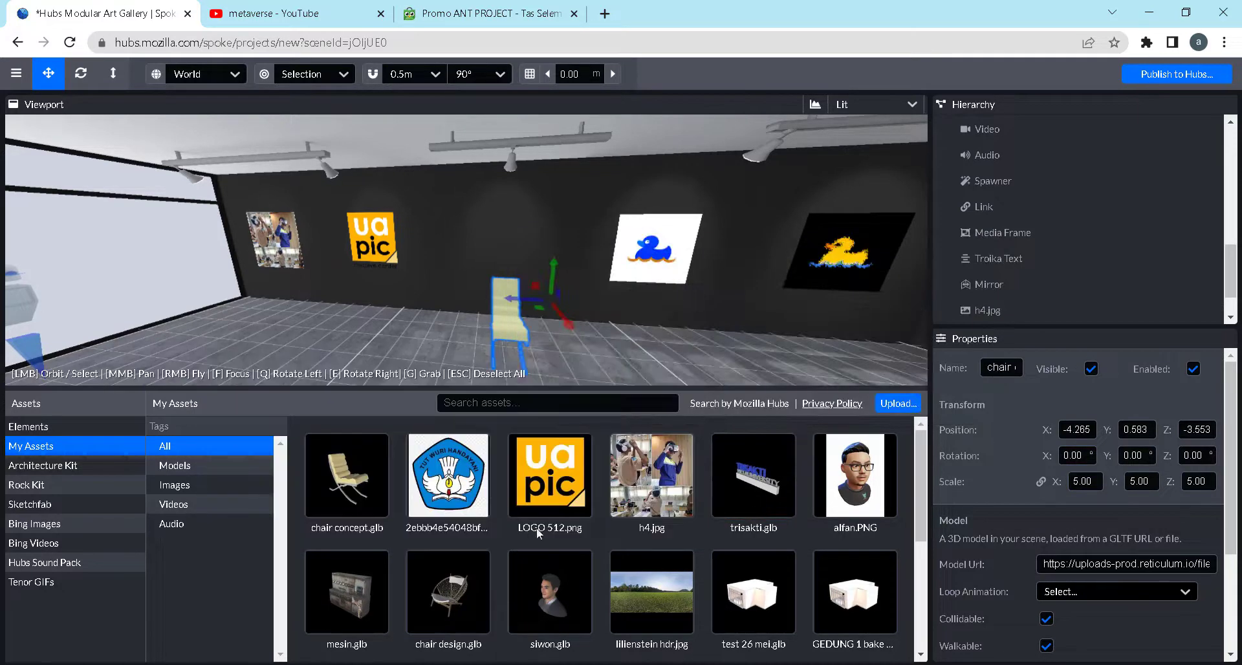
Look over the My Assets items and the Architecture Kit's building pieces
{"action": "mouse_move", "coordinate": [817, 467]}
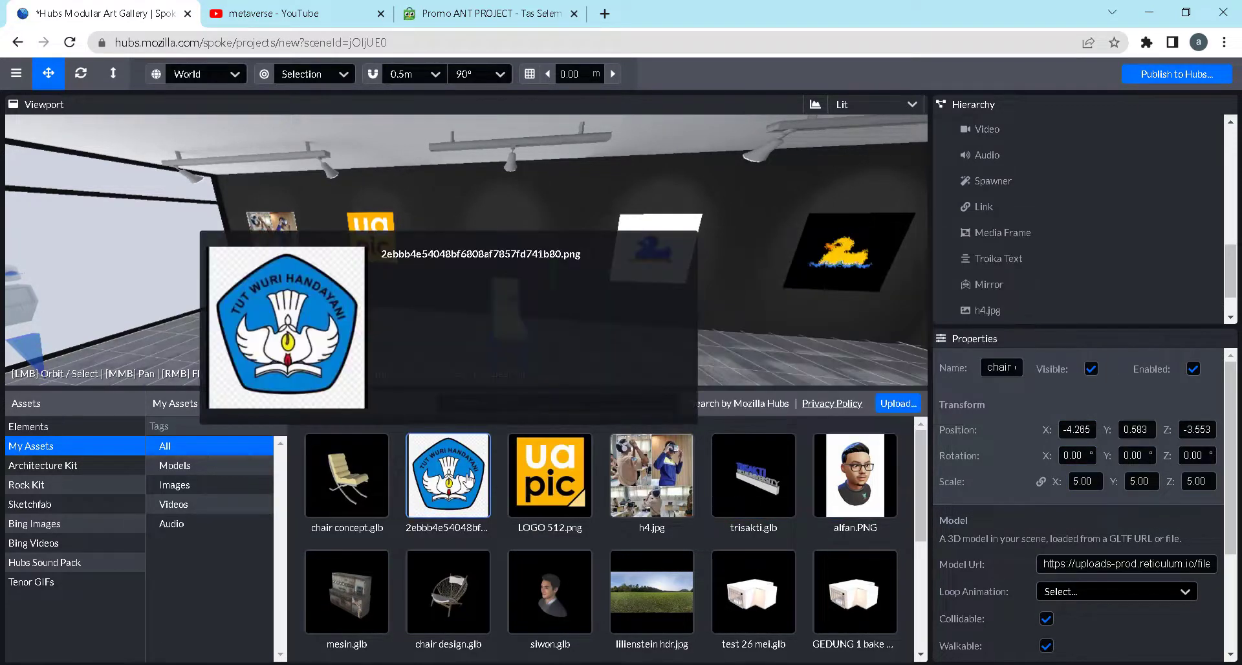
{"action": "mouse_move", "coordinate": [350, 496]}
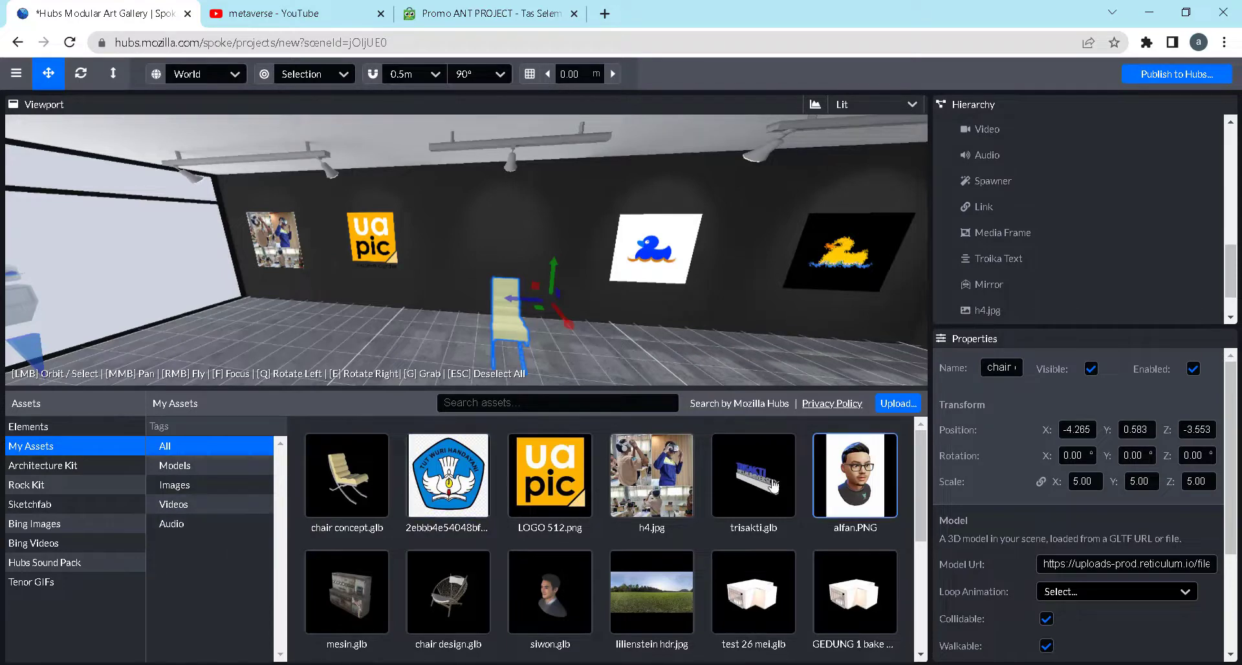
{"action": "left_click", "coordinate": [43, 448]}
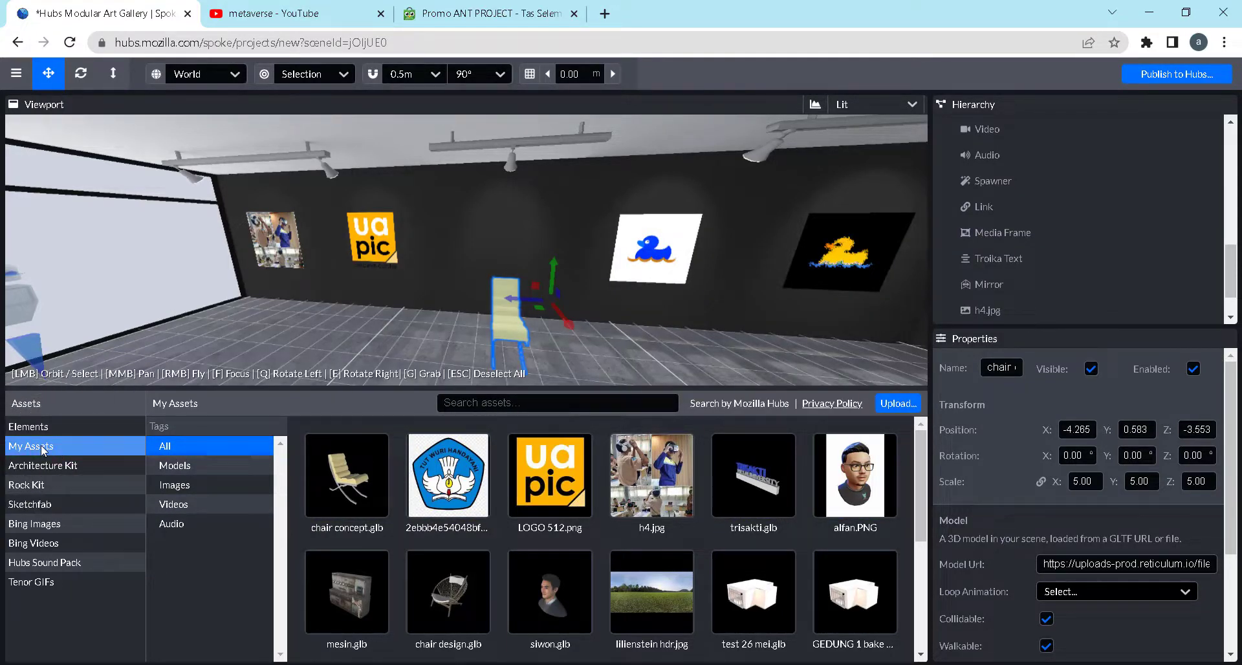
{"action": "left_click", "coordinate": [32, 467]}
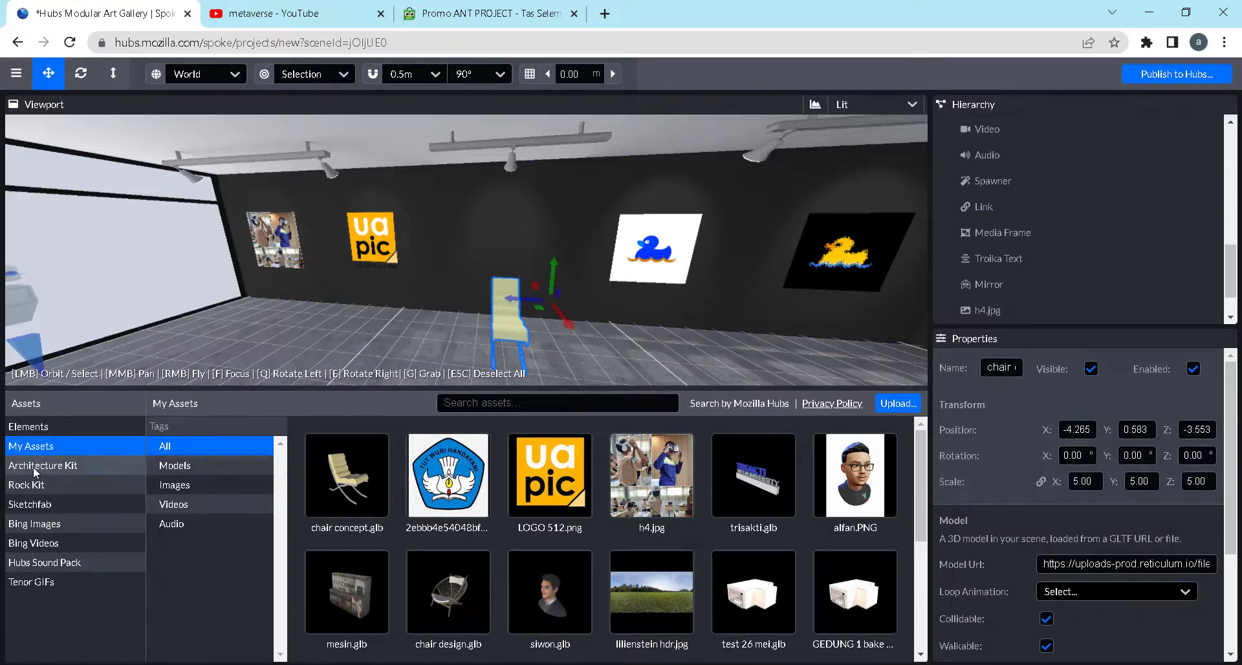
{"action": "left_click", "coordinate": [32, 467]}
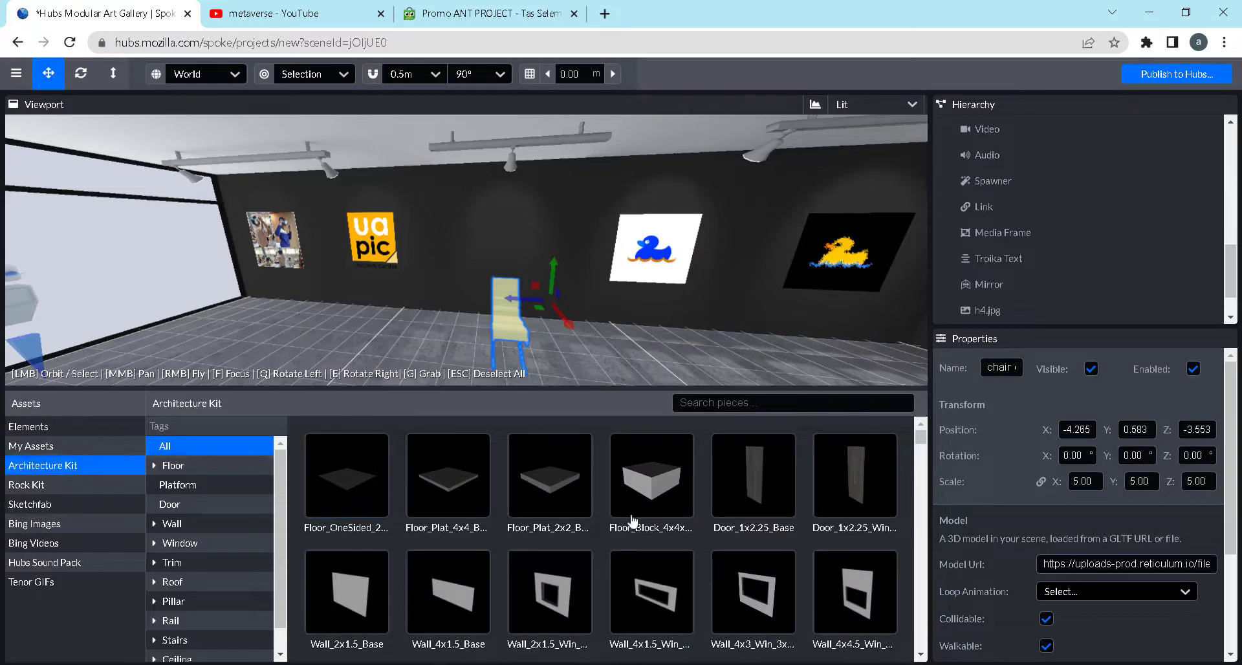
{"action": "scroll", "coordinate": [580, 560], "scroll_direction": "down", "scroll_amount": 2}
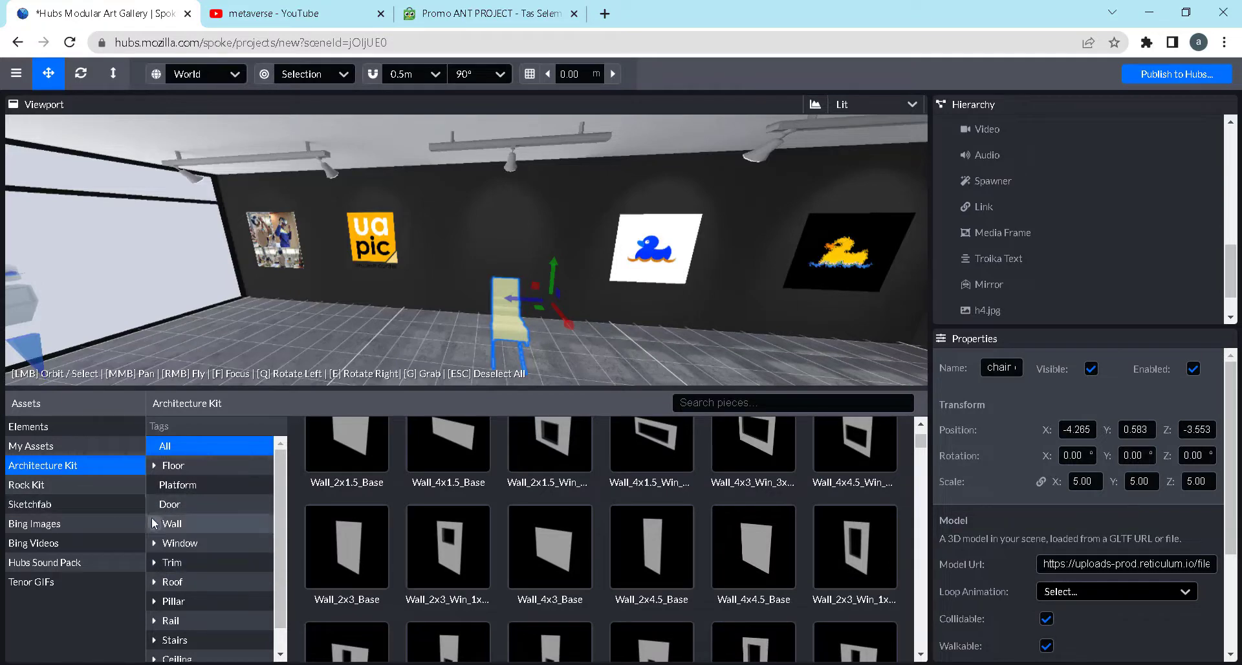
Add the Rock_E piece from the Rock Kit to the gallery floor at X -1.04, Z -5.677
{"action": "left_click", "coordinate": [73, 483]}
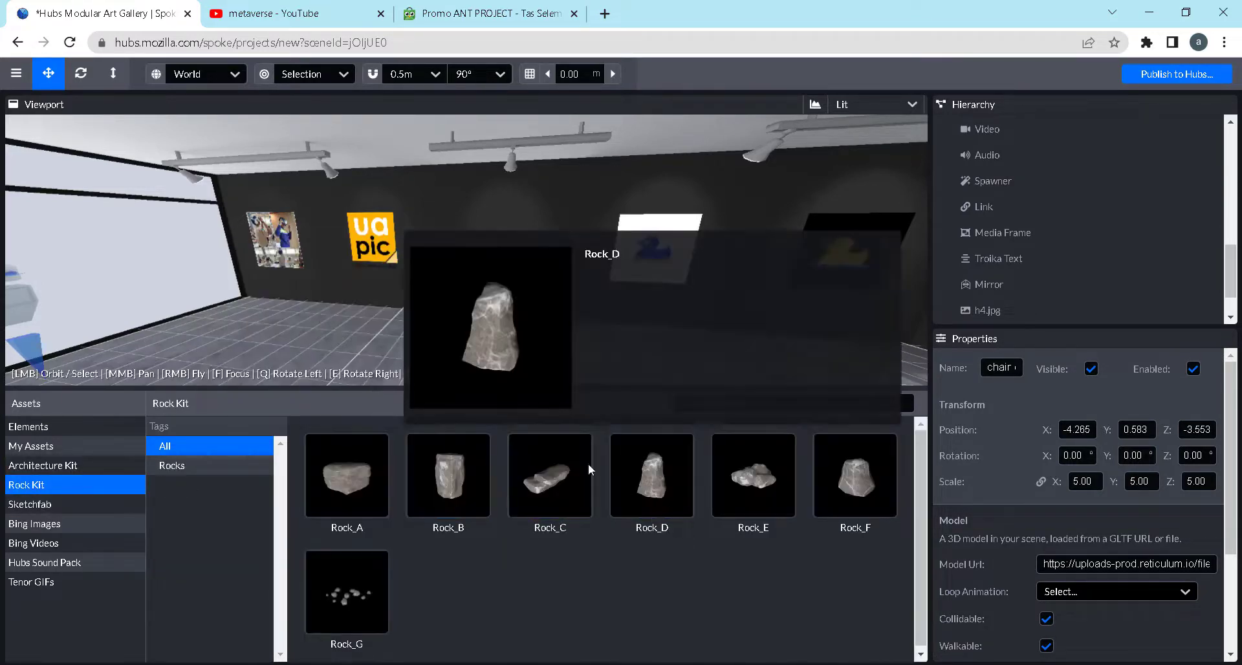
{"action": "left_click_drag", "start_coordinate": [573, 326], "coordinate": [689, 323]}
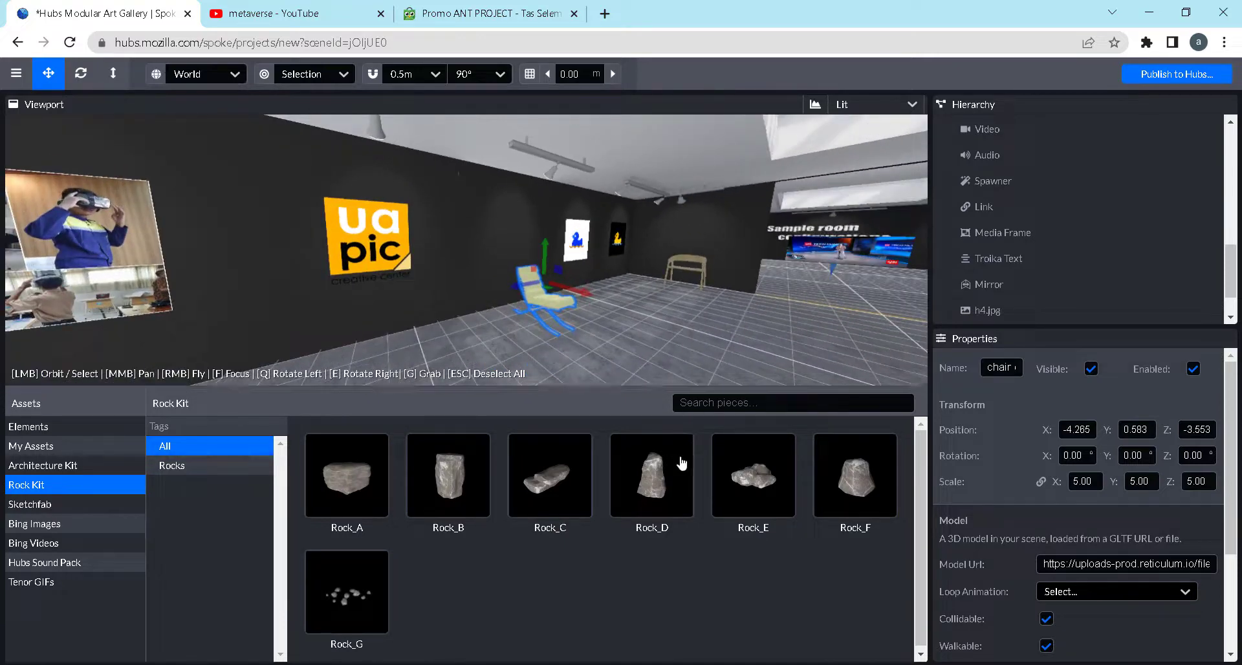
{"action": "left_click", "coordinate": [756, 488]}
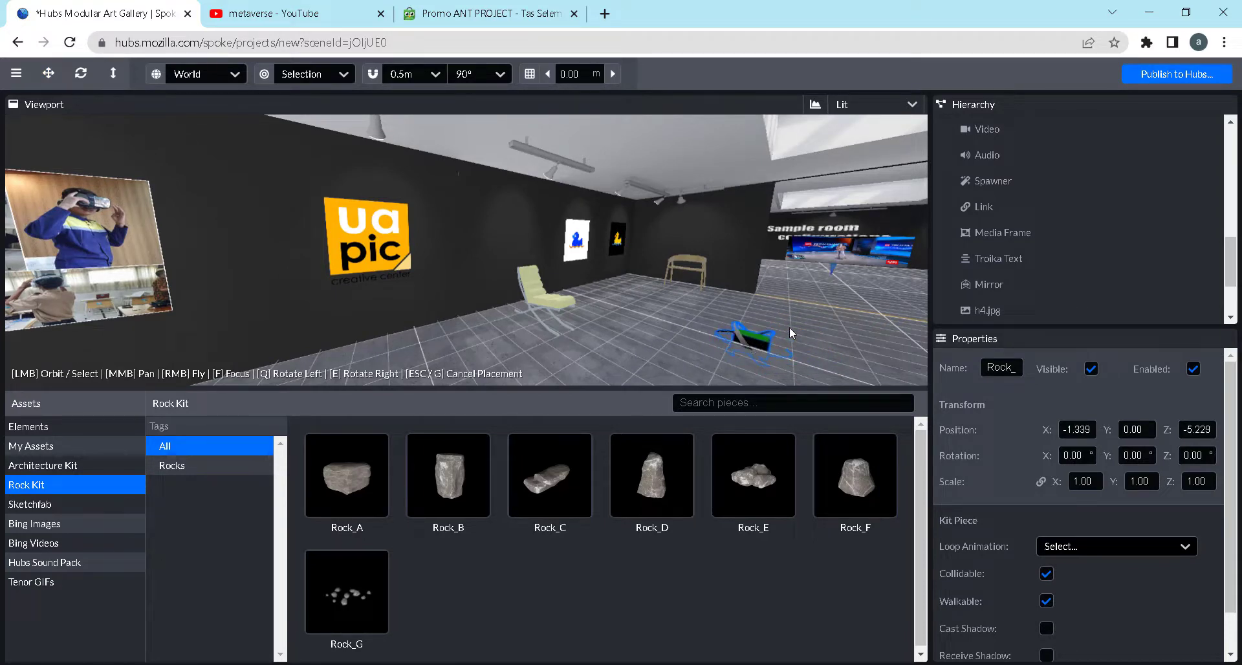
{"action": "scroll", "coordinate": [789, 345], "scroll_direction": "down", "scroll_amount": 4}
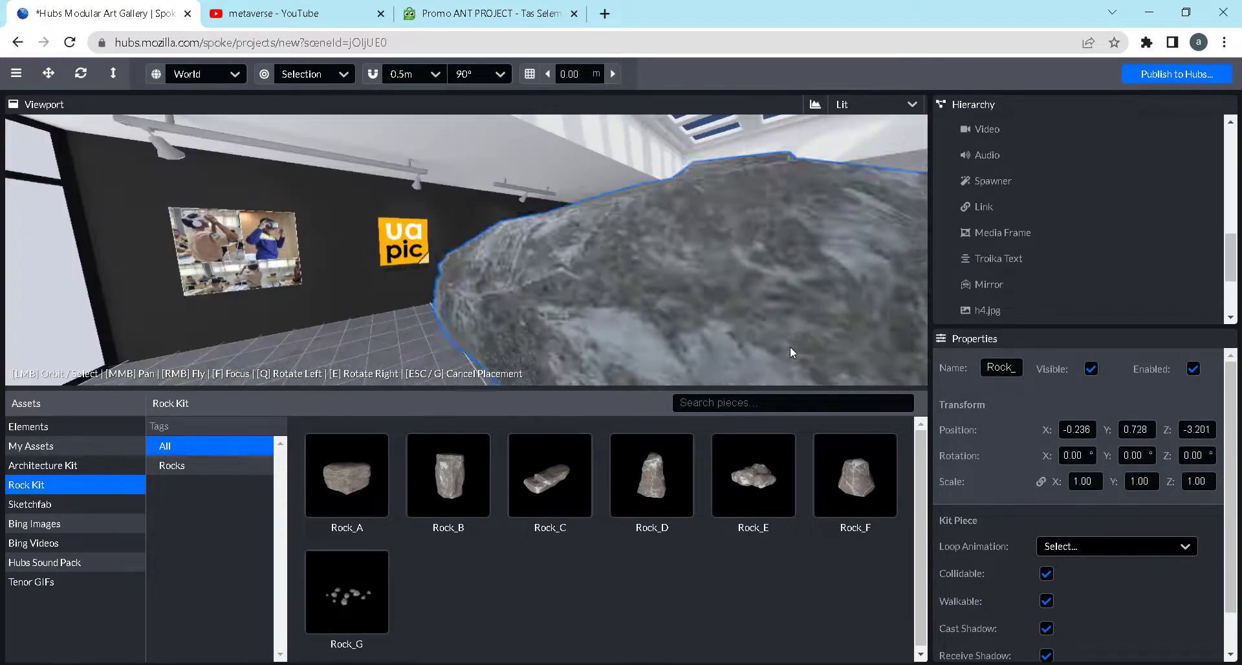
{"action": "left_click", "coordinate": [482, 296]}
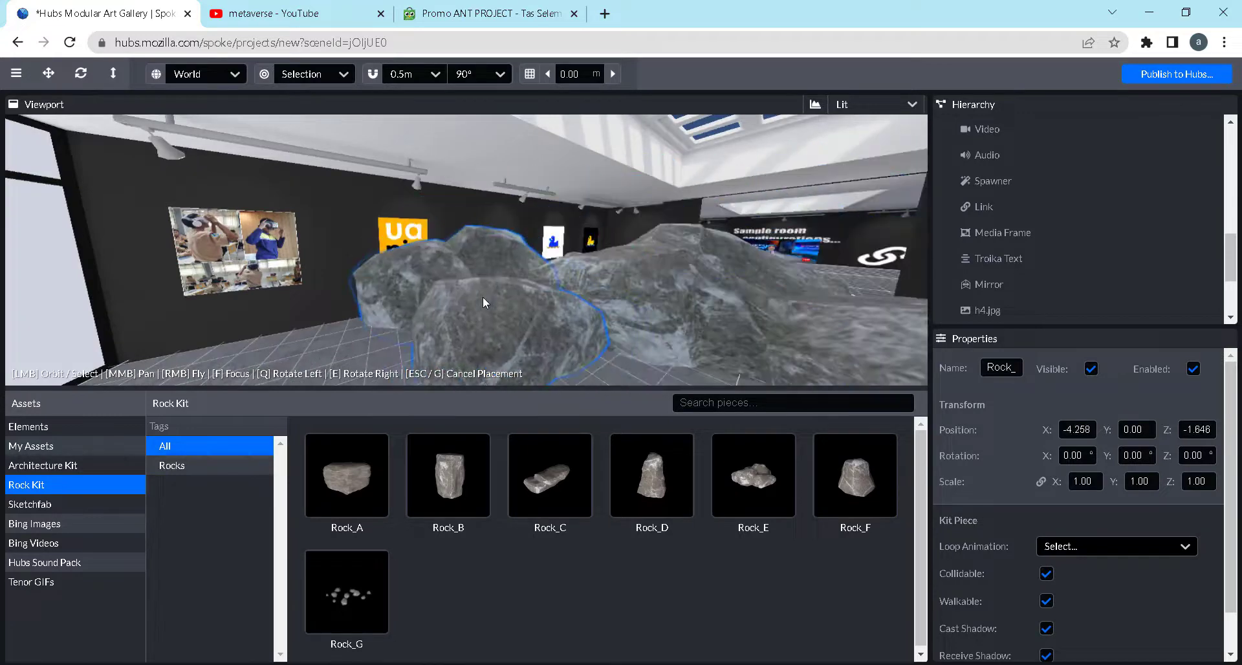
{"action": "scroll", "coordinate": [576, 299], "scroll_direction": "down", "scroll_amount": 5}
{"action": "key", "text": "Escape"}
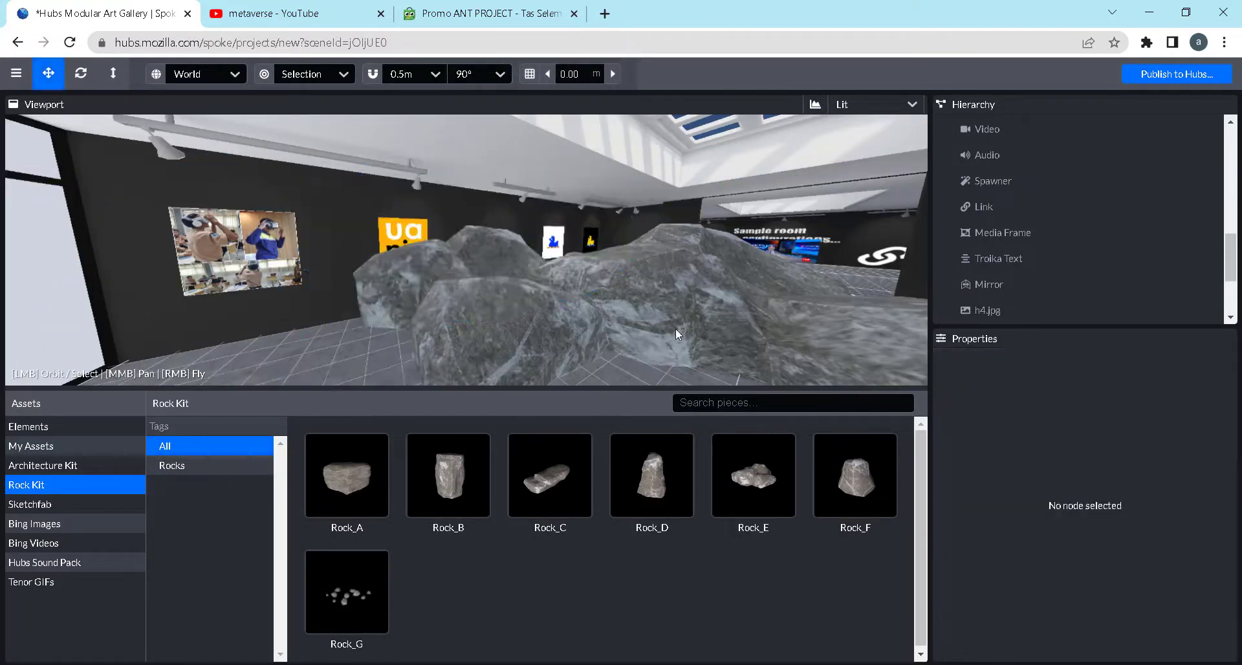
{"action": "left_click", "coordinate": [667, 326]}
{"action": "left_click", "coordinate": [667, 326]}
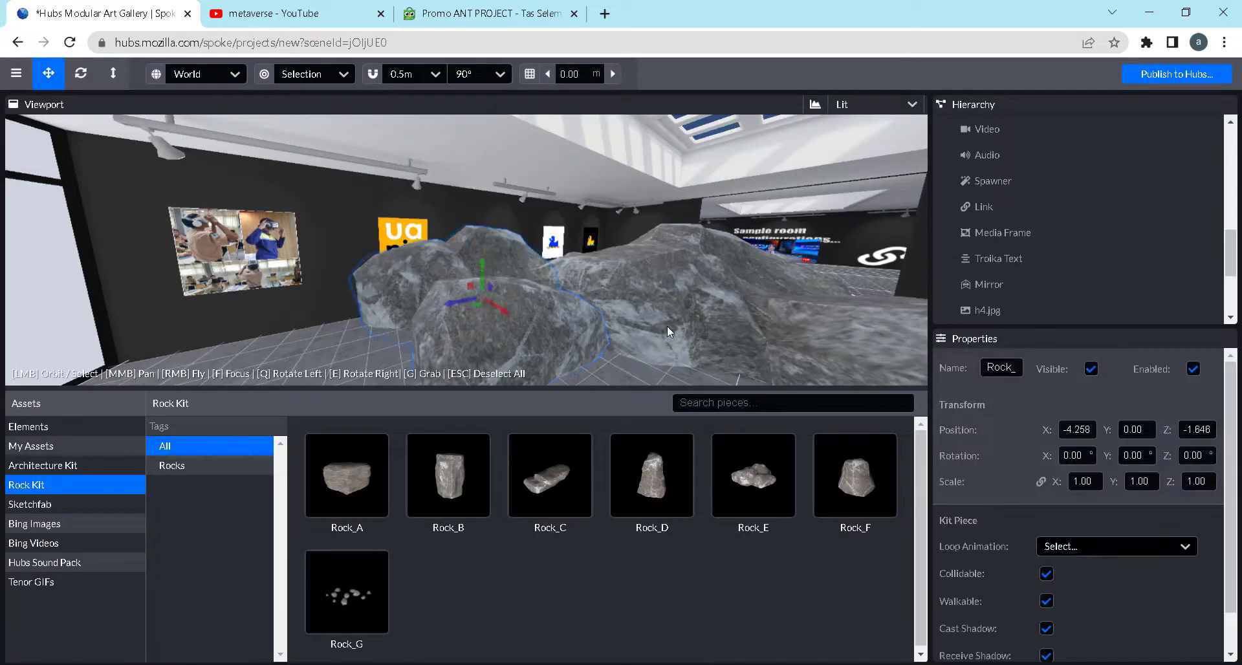
Shrink the rock to a uniform scale of 0.5
{"action": "left_click", "coordinate": [668, 330]}
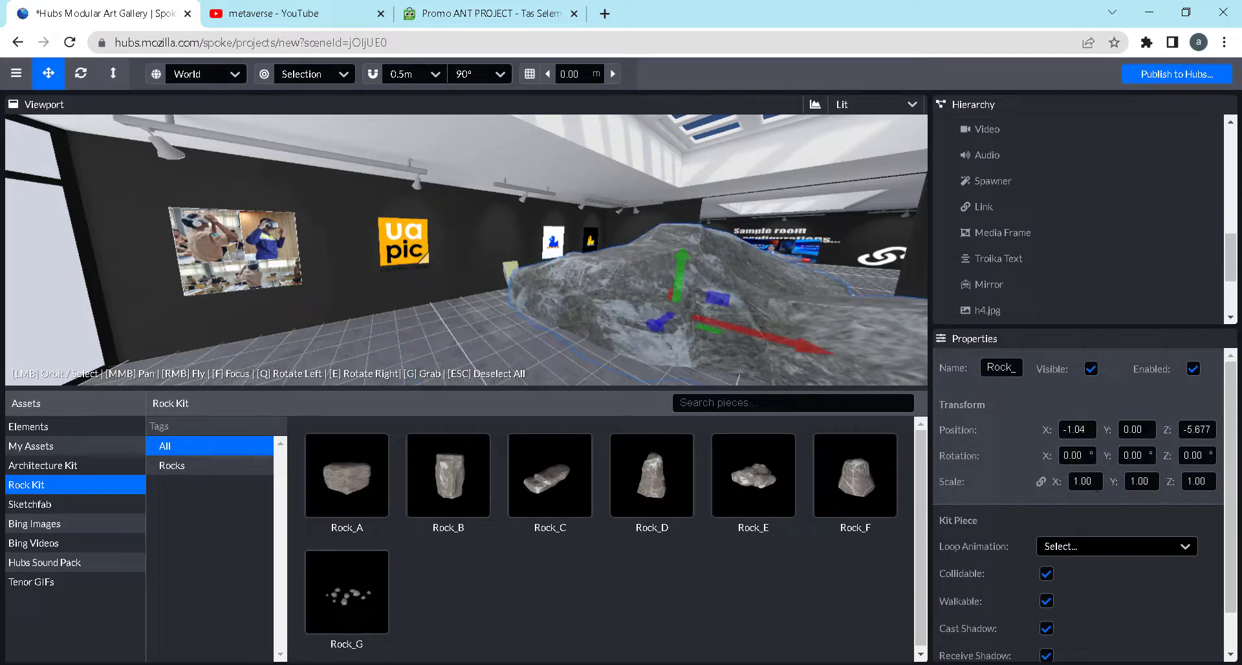
{"action": "left_click", "coordinate": [1093, 482]}
{"action": "type", "text": ".5"}
{"action": "left_click", "coordinate": [684, 249]}
{"action": "type", "text": ".2"}
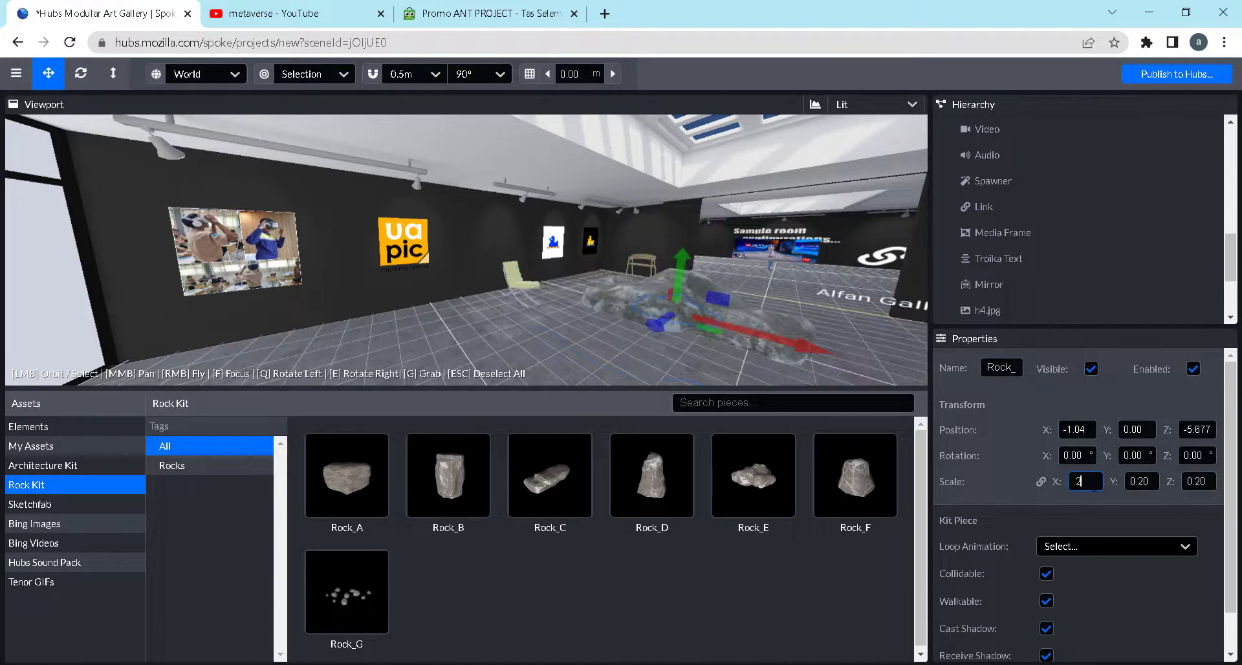
{"action": "left_click", "coordinate": [666, 341]}
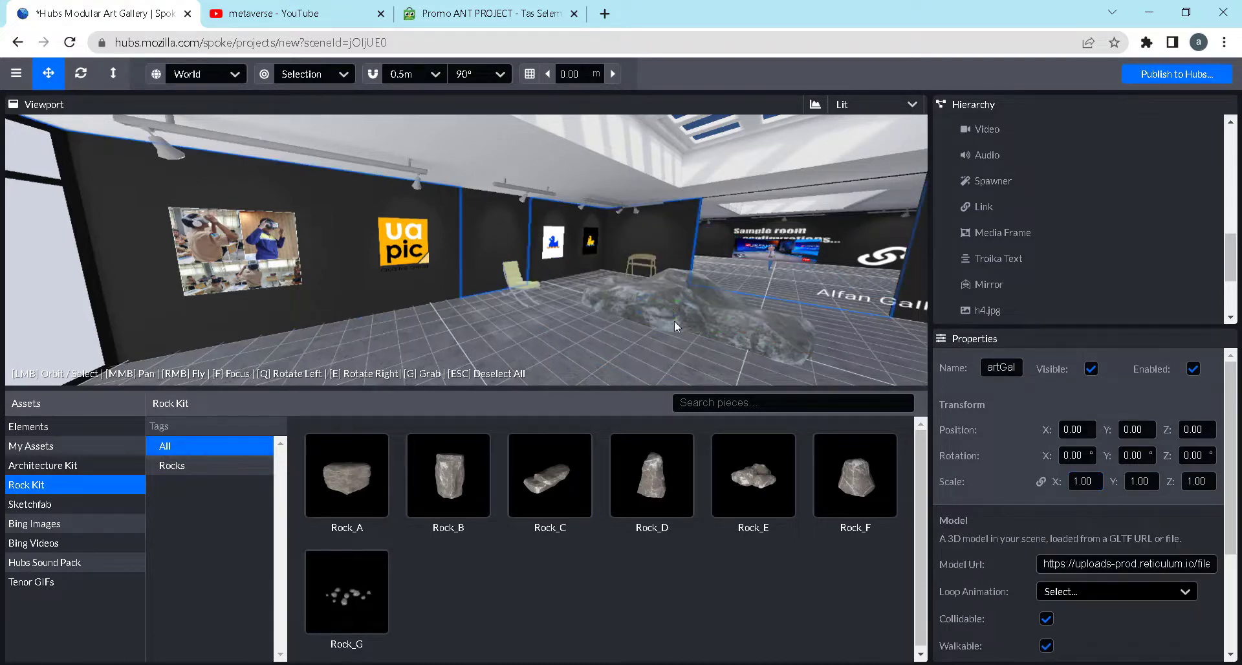
Move the rock across the gallery floor to X -0.314, Z -3.042
{"action": "left_click", "coordinate": [673, 319]}
{"action": "left_click_drag", "start_coordinate": [668, 319], "coordinate": [587, 351]}
{"action": "scroll", "coordinate": [738, 333], "scroll_direction": "down", "scroll_amount": 4}
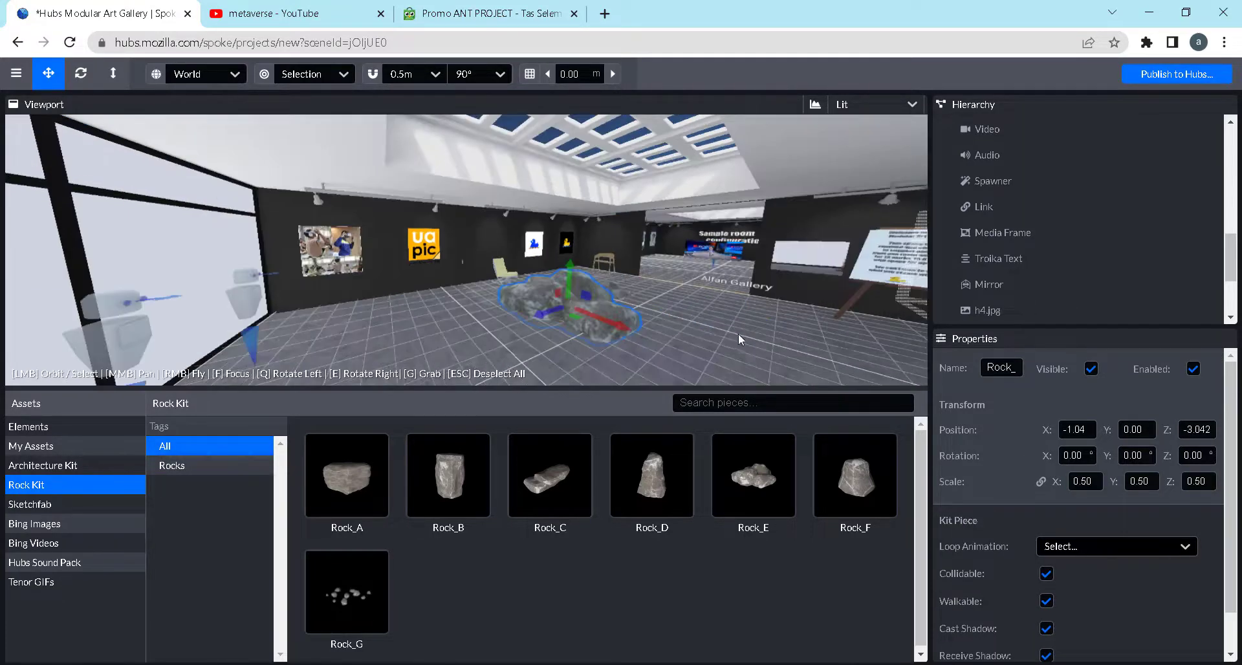
{"action": "left_click_drag", "start_coordinate": [738, 333], "coordinate": [649, 362]}
{"action": "left_click", "coordinate": [630, 314]}
{"action": "left_click_drag", "start_coordinate": [511, 352], "coordinate": [710, 345]}
{"action": "left_click", "coordinate": [613, 312]}
{"action": "left_click", "coordinate": [615, 289]}
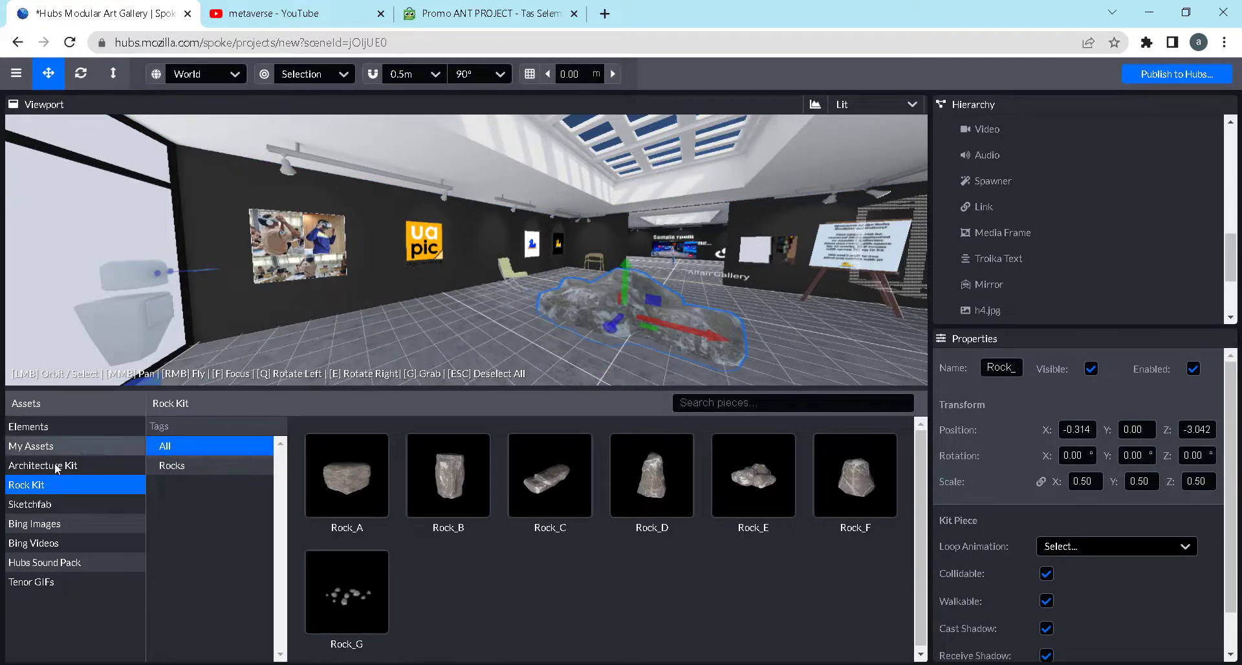
Browse the Sketchfab library for models that could be added to the gallery
{"action": "left_click", "coordinate": [36, 505]}
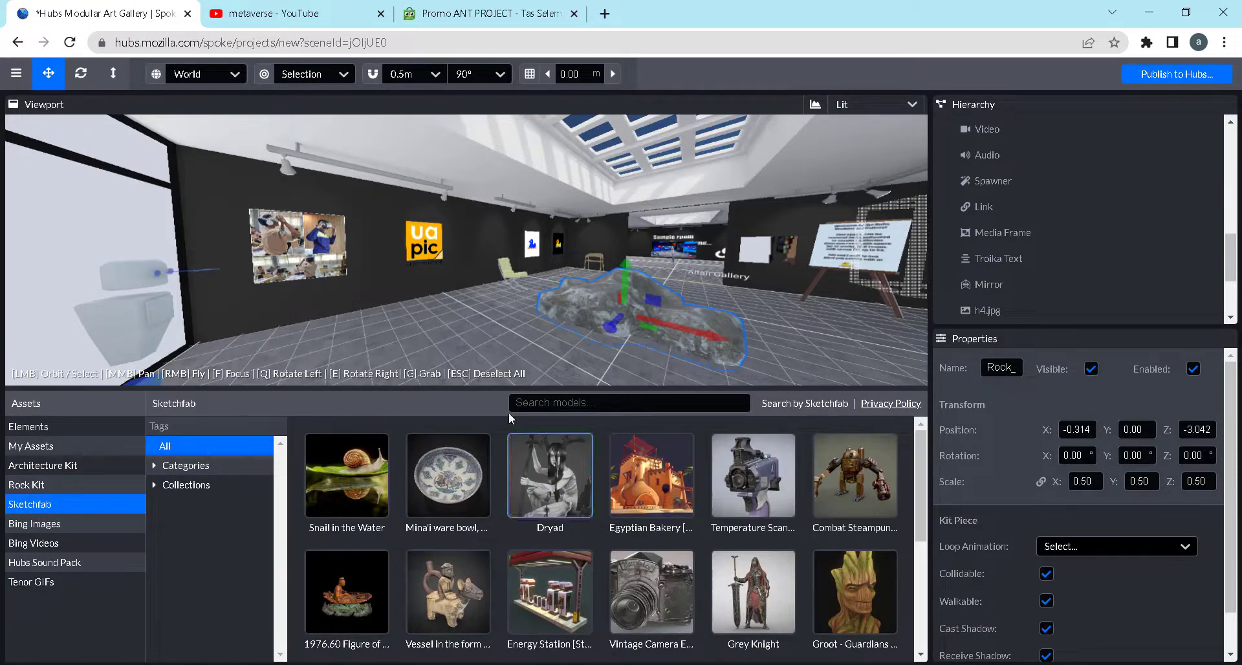
{"action": "scroll", "coordinate": [737, 605], "scroll_direction": "down", "scroll_amount": 4}
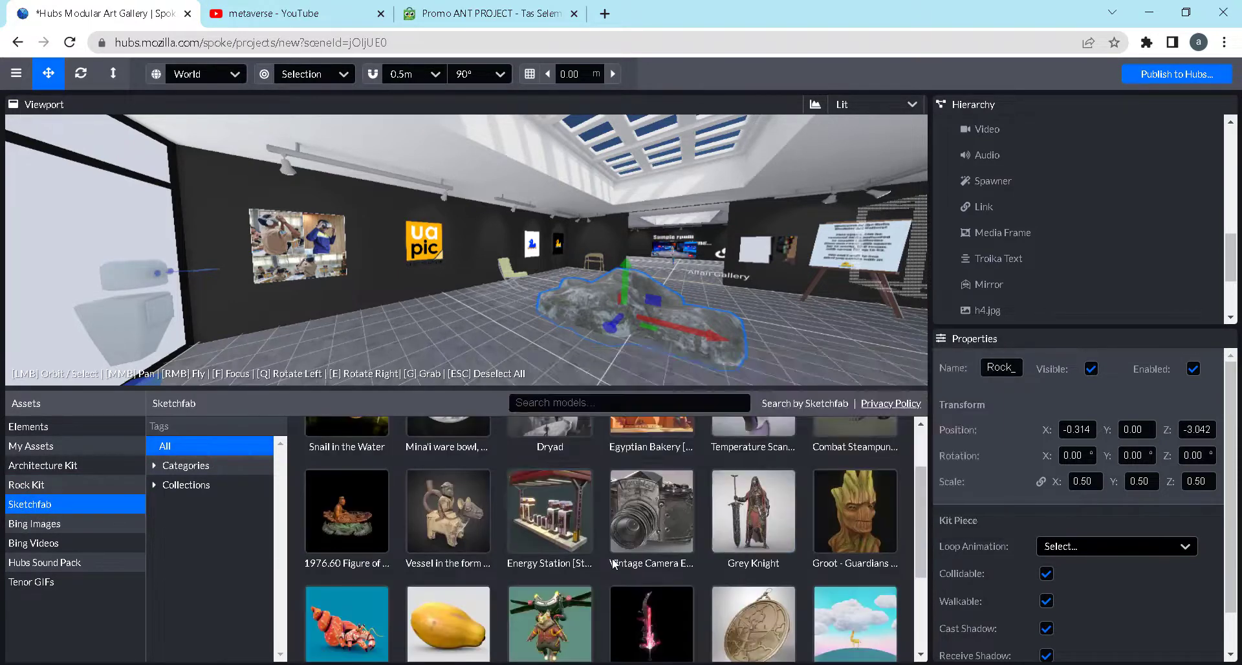
{"action": "scroll", "coordinate": [757, 594], "scroll_direction": "down", "scroll_amount": 1}
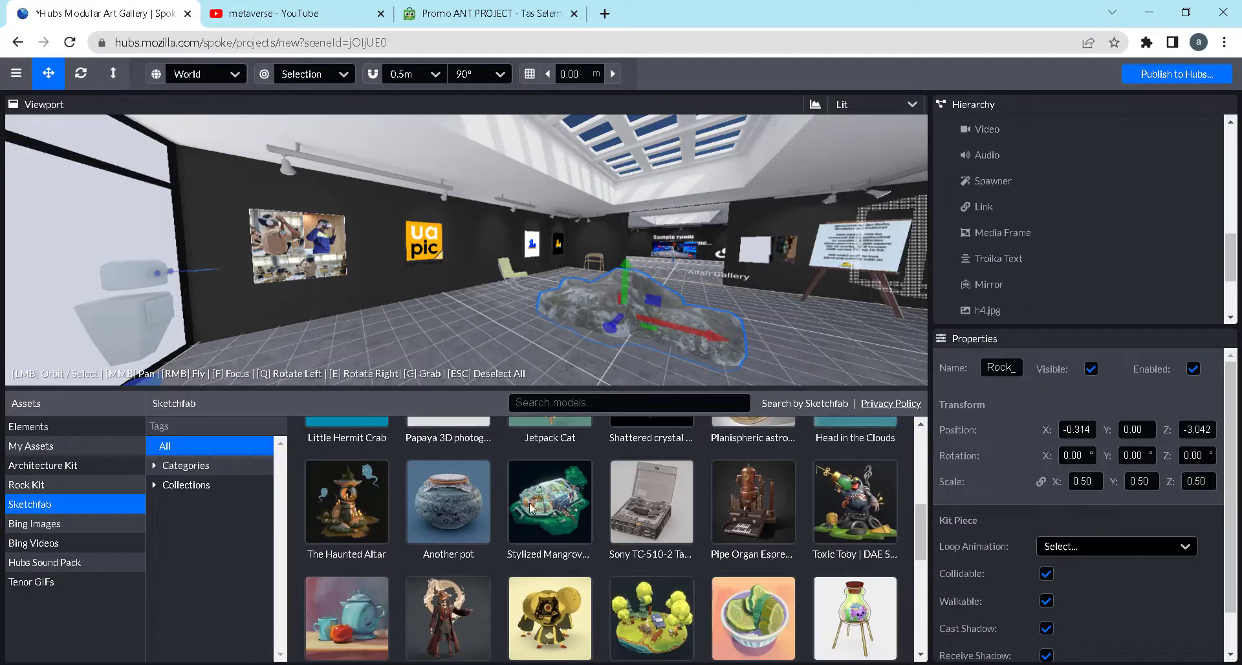
Close the Promo ANT PROJECT tab and browse the Bing Images, Bing Videos, Hubs Sound Pack, Elements and My Assets libraries
{"action": "left_click", "coordinate": [573, 13]}
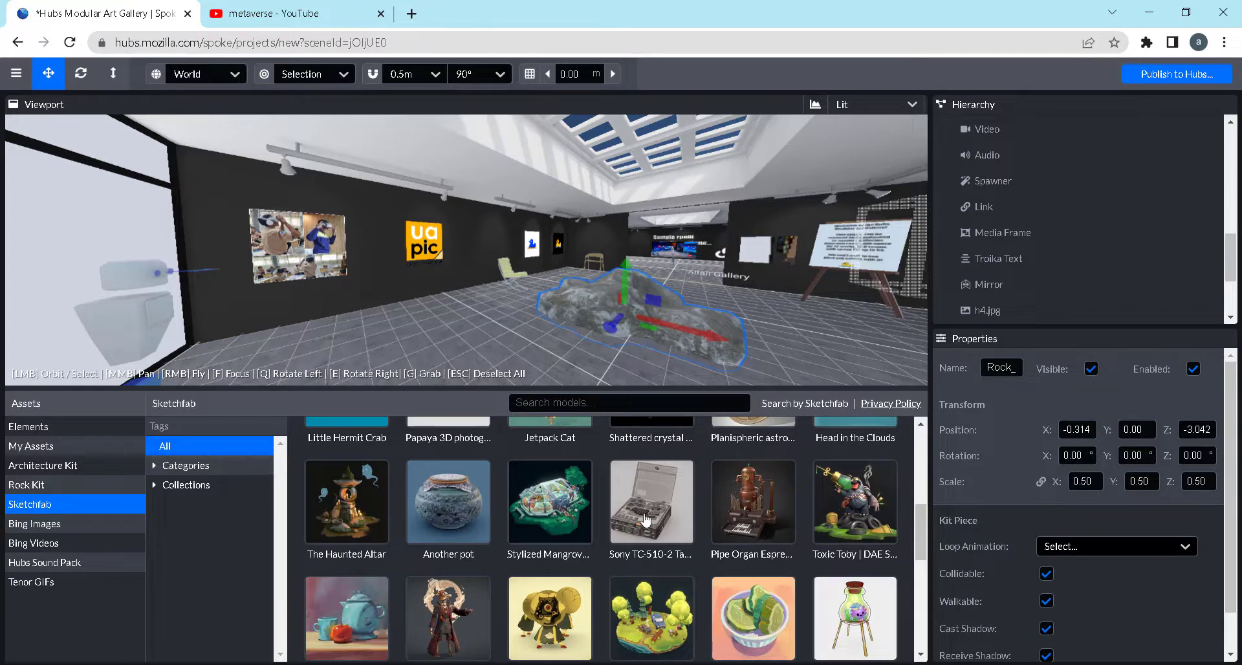
{"action": "left_click", "coordinate": [57, 504]}
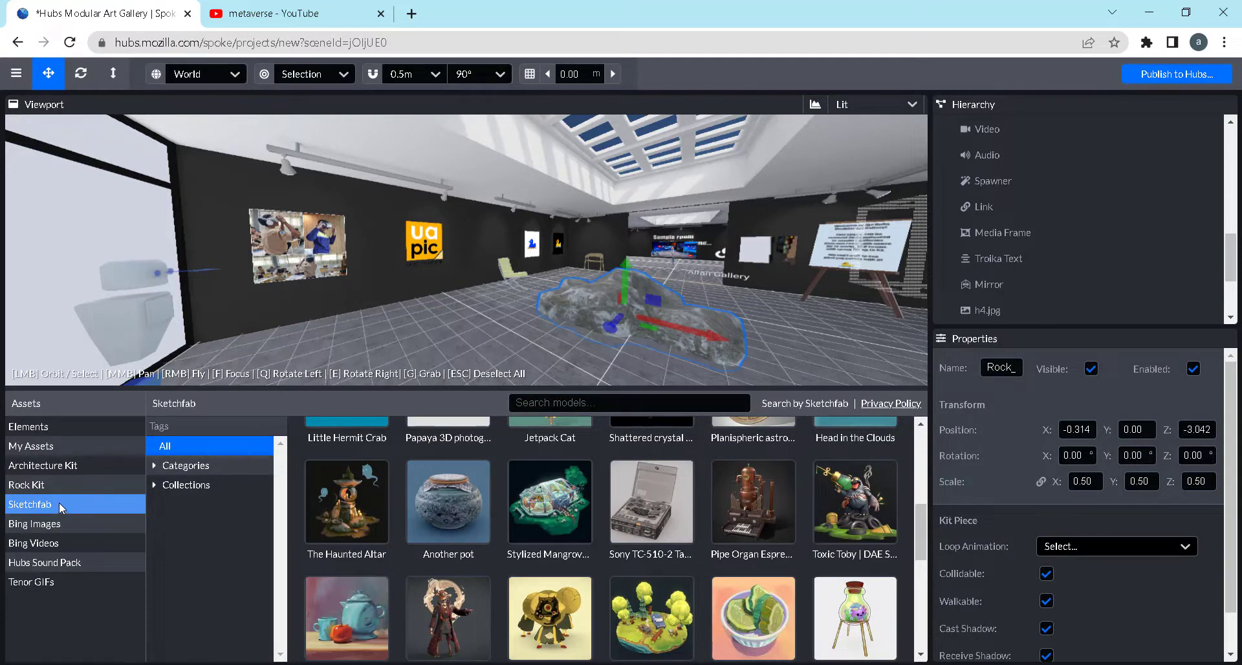
{"action": "left_click", "coordinate": [59, 502]}
{"action": "key", "text": "ctrl"}
{"action": "key", "text": "ctrl"}
{"action": "key", "text": "ctrl"}
{"action": "left_click", "coordinate": [50, 525]}
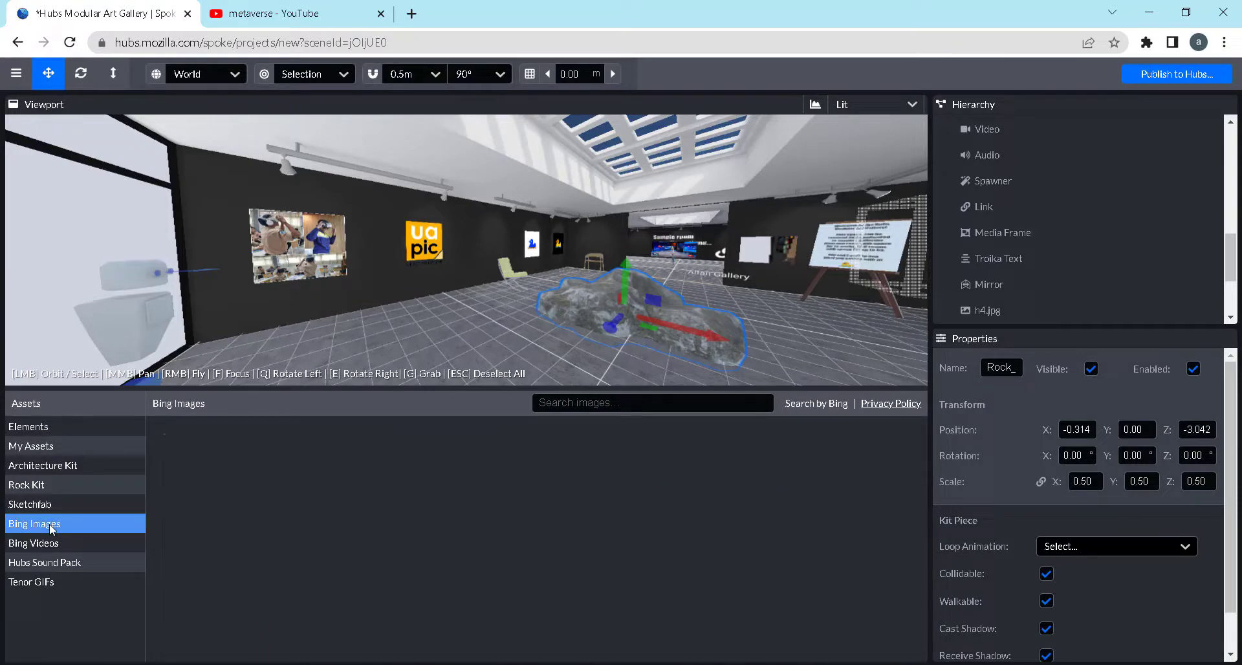
{"action": "left_click", "coordinate": [53, 545]}
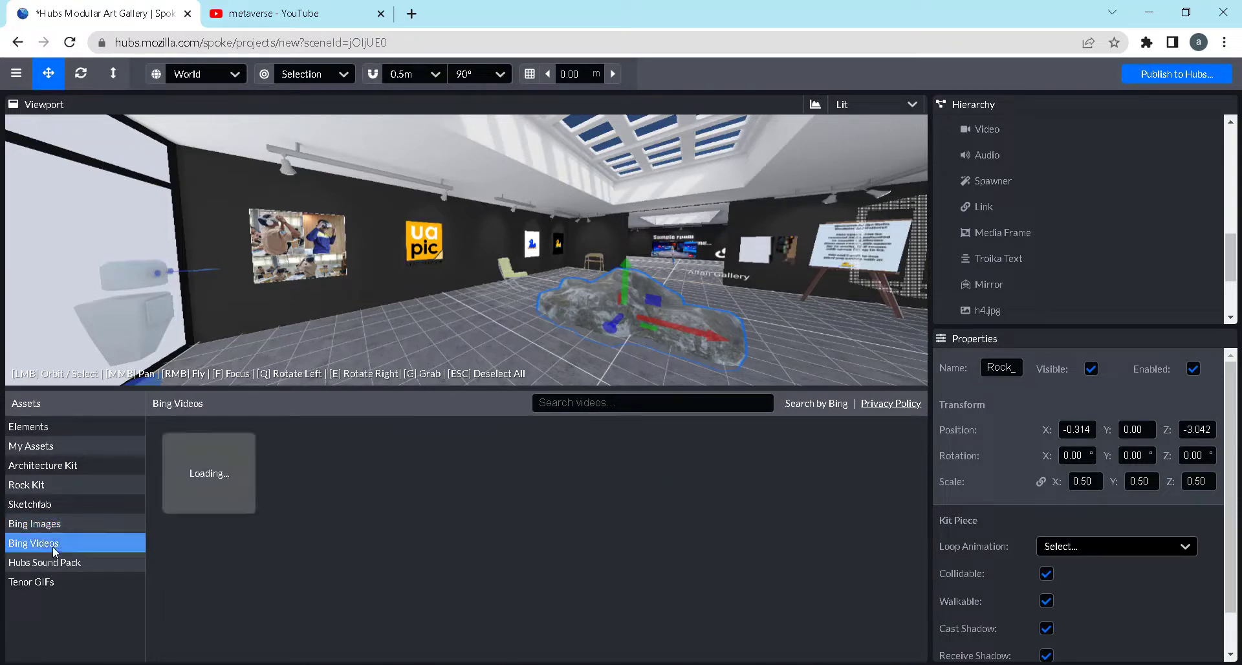
{"action": "left_click", "coordinate": [58, 564]}
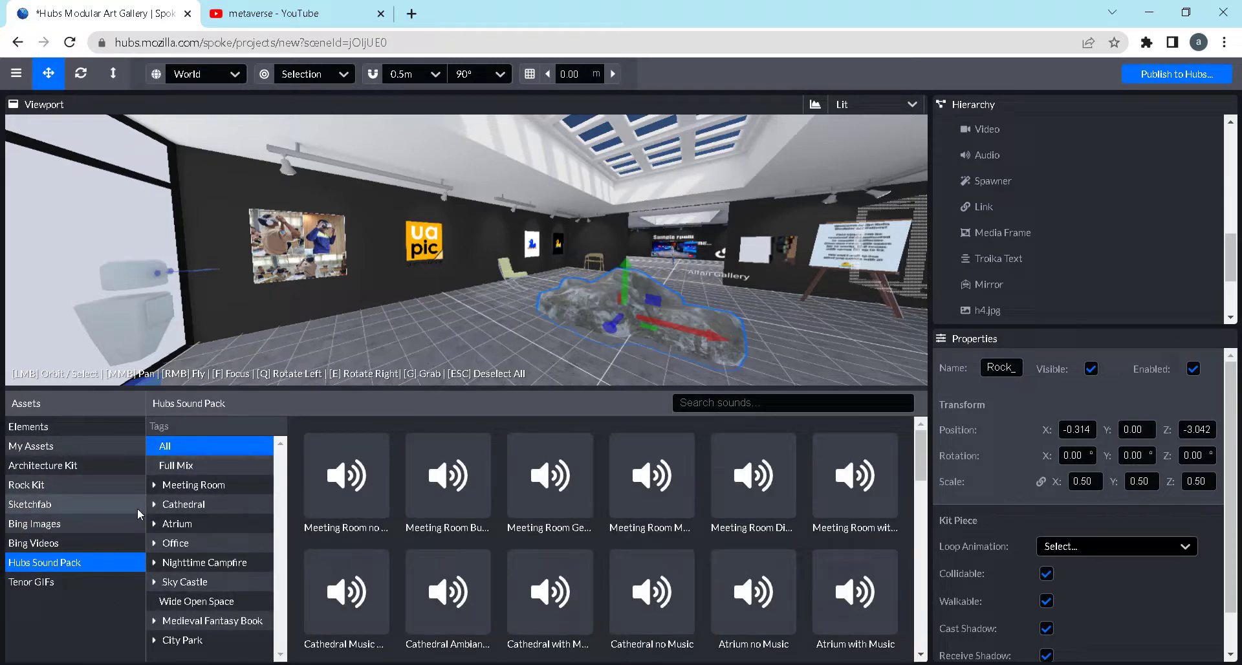
{"action": "left_click", "coordinate": [33, 431]}
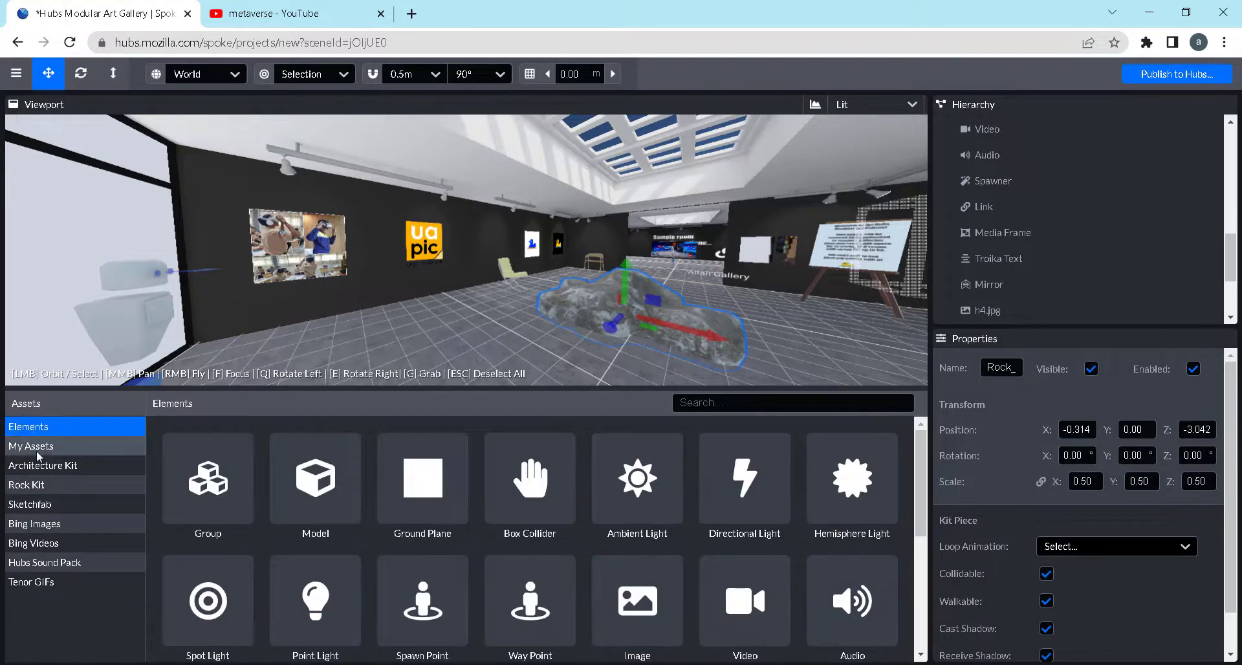
{"action": "left_click", "coordinate": [36, 451]}
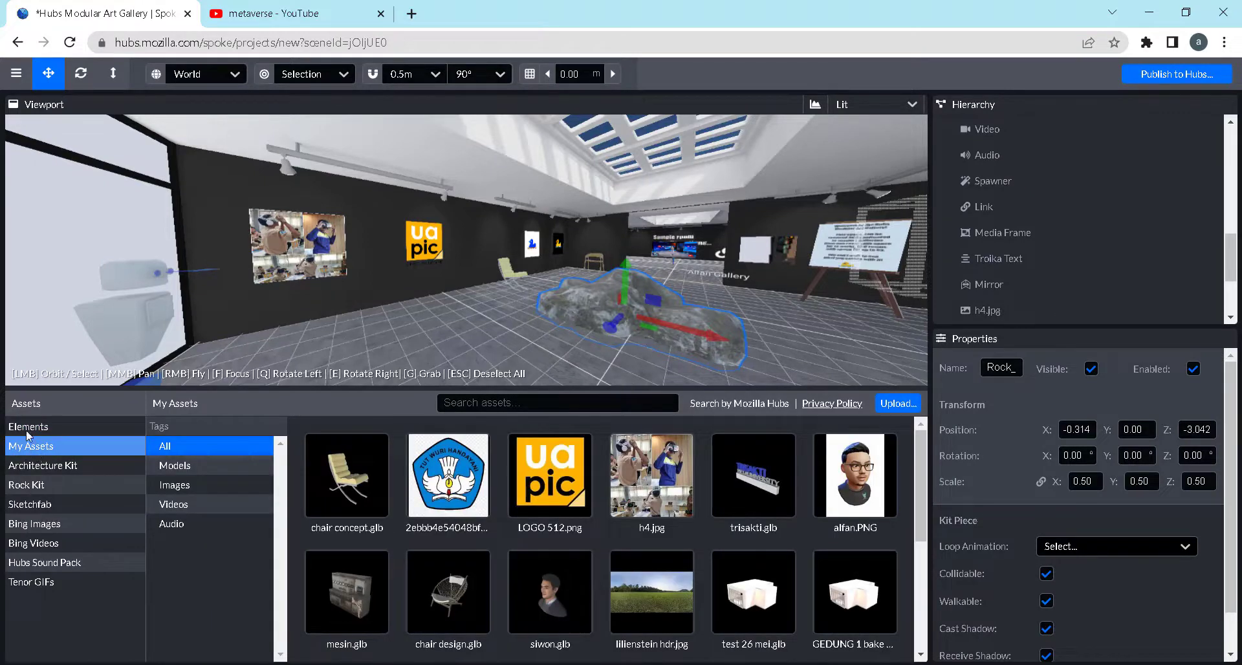
{"action": "left_click", "coordinate": [120, 430]}
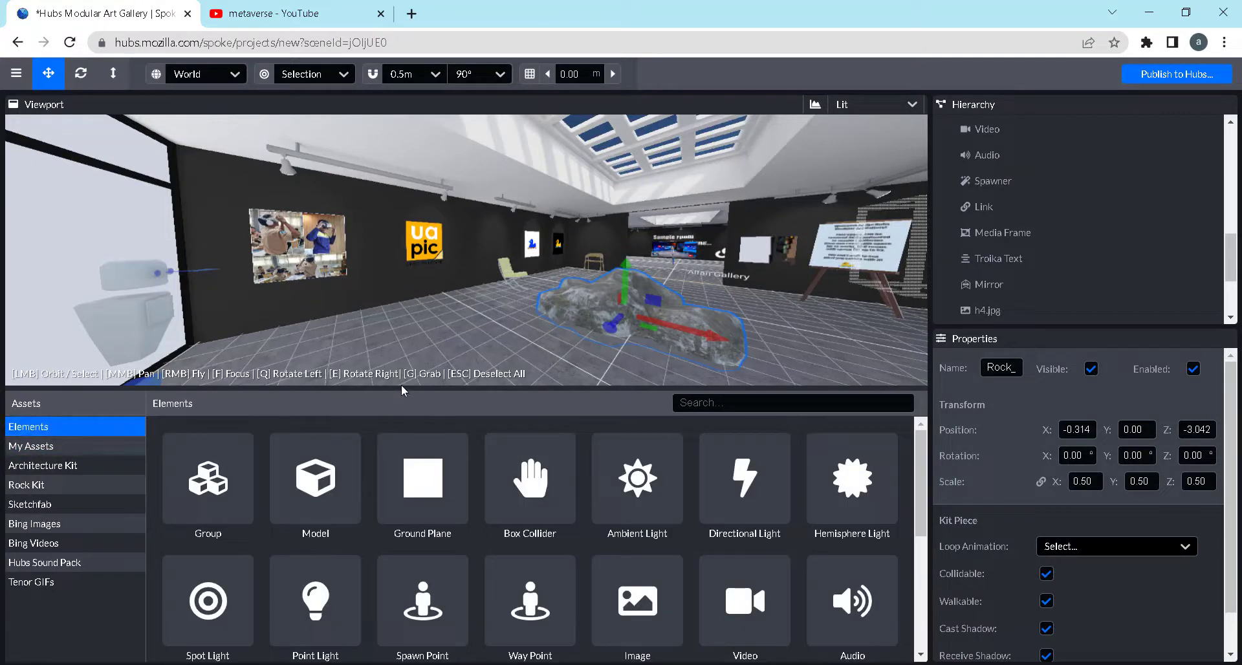
Enlarge the viewport by reducing the height of the asset area
{"action": "left_click_drag", "start_coordinate": [401, 387], "coordinate": [397, 535]}
{"action": "scroll", "coordinate": [560, 402], "scroll_direction": "down", "scroll_amount": 3}
{"action": "left_click_drag", "start_coordinate": [556, 411], "coordinate": [458, 416]}
Save the project, naming it with the owner's first name followed by "Gallery"
{"action": "left_click", "coordinate": [17, 78]}
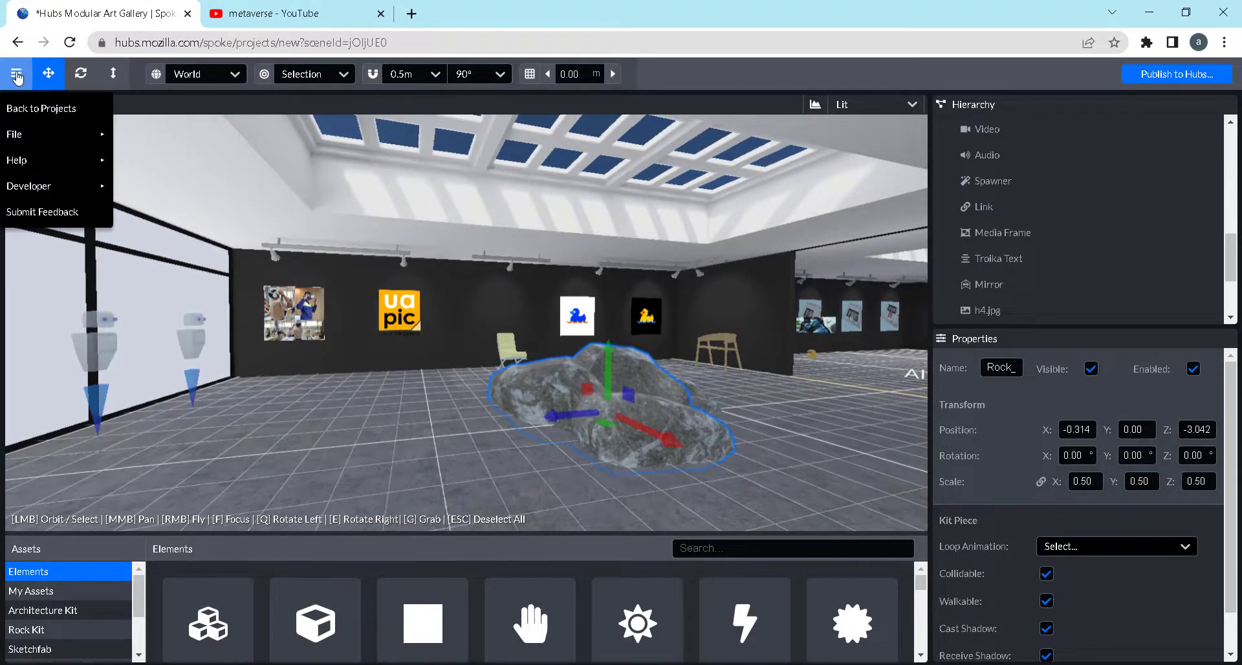
{"action": "mouse_move", "coordinate": [21, 136]}
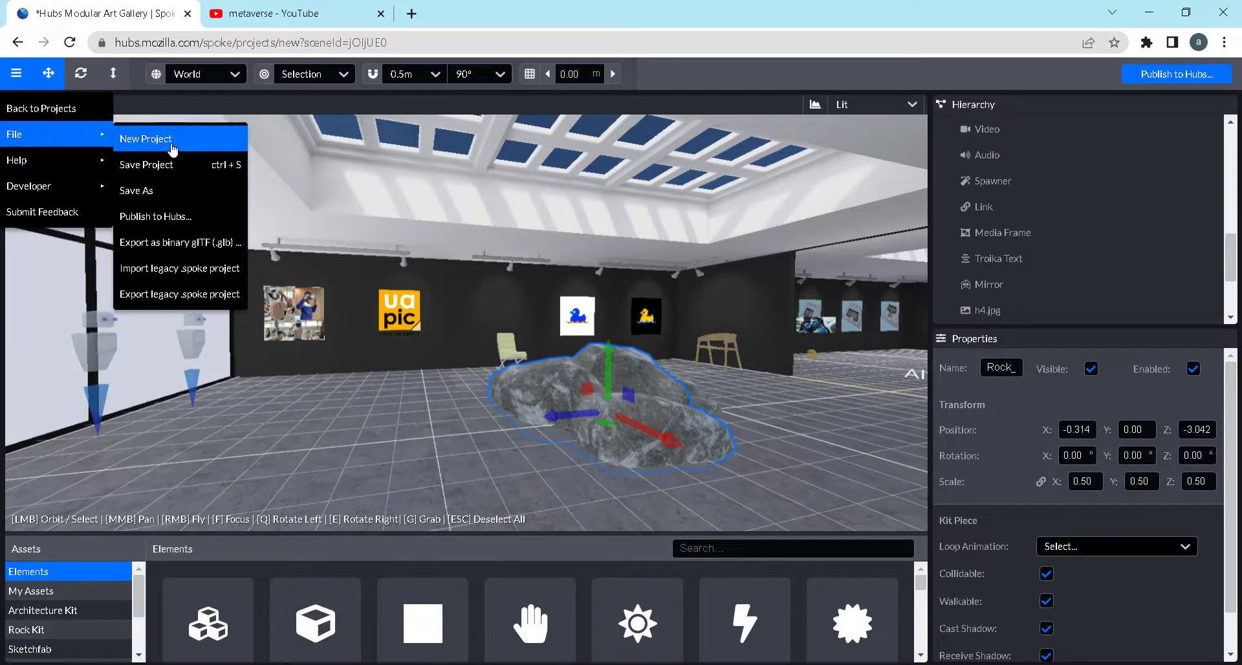
{"action": "left_click", "coordinate": [147, 164]}
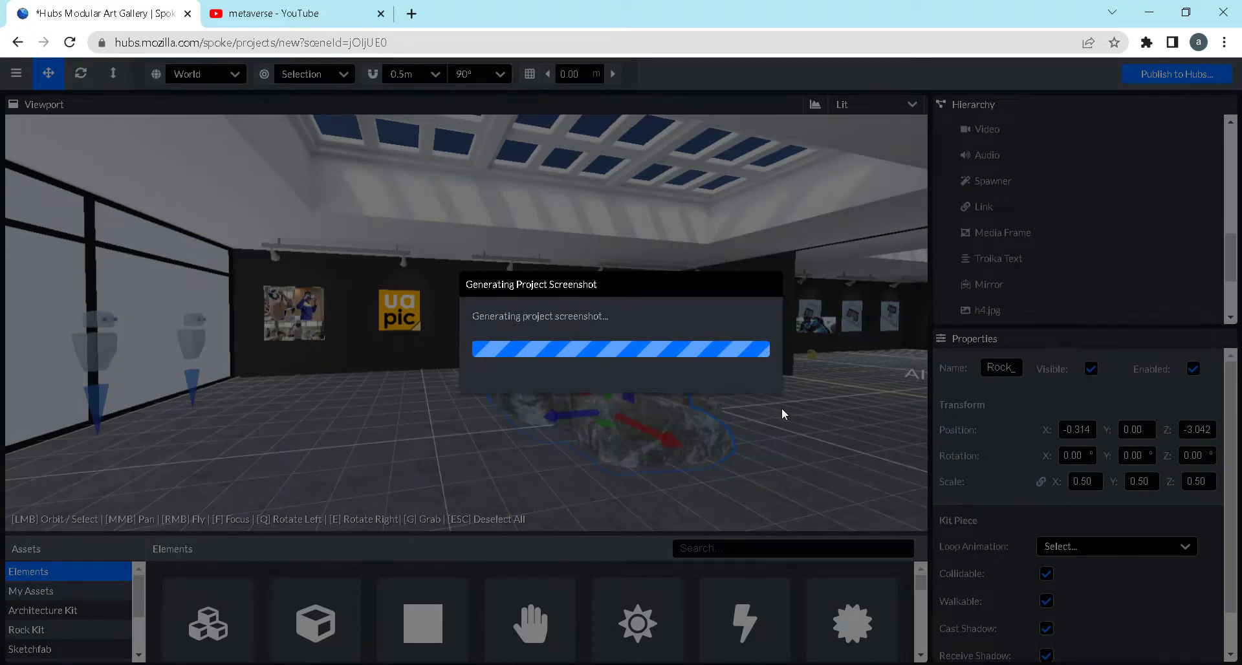
{"action": "left_click", "coordinate": [763, 270]}
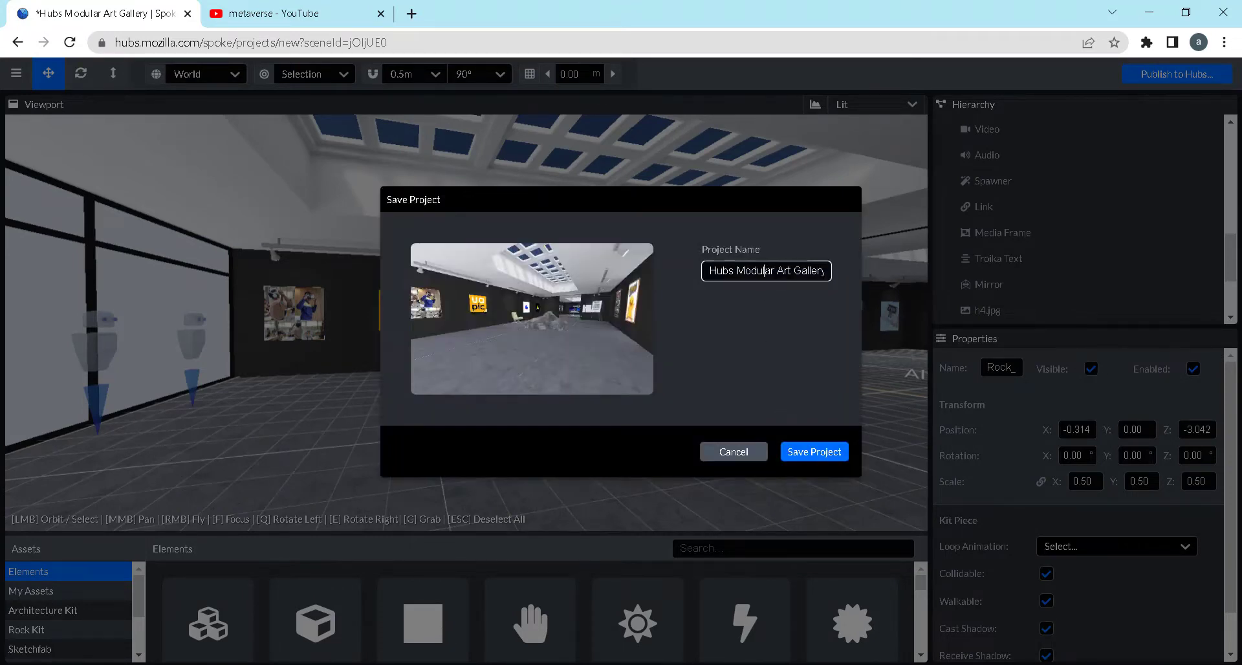
{"action": "key", "text": "ctrl+a"}
{"action": "type", "text": "Alfan Gallery"}
{"action": "left_click", "coordinate": [809, 451]}
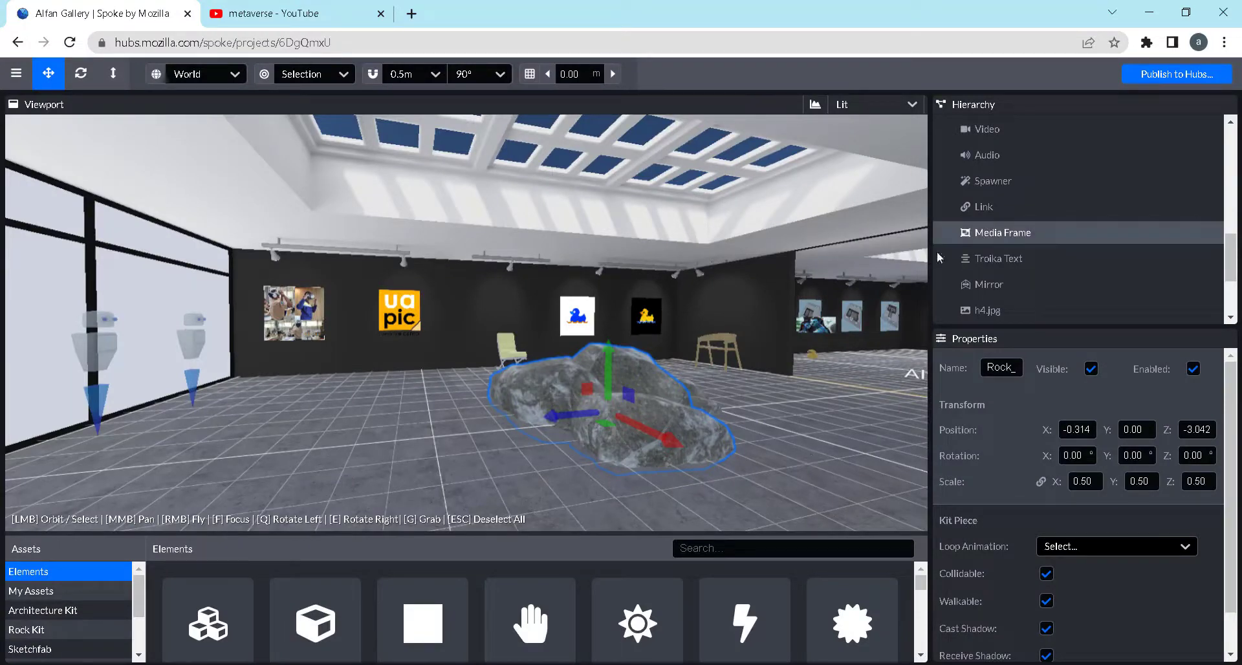
Try to publish the scene to Hubs with Mozilla allowed to promote it
{"action": "left_click_drag", "start_coordinate": [727, 405], "coordinate": [771, 405]}
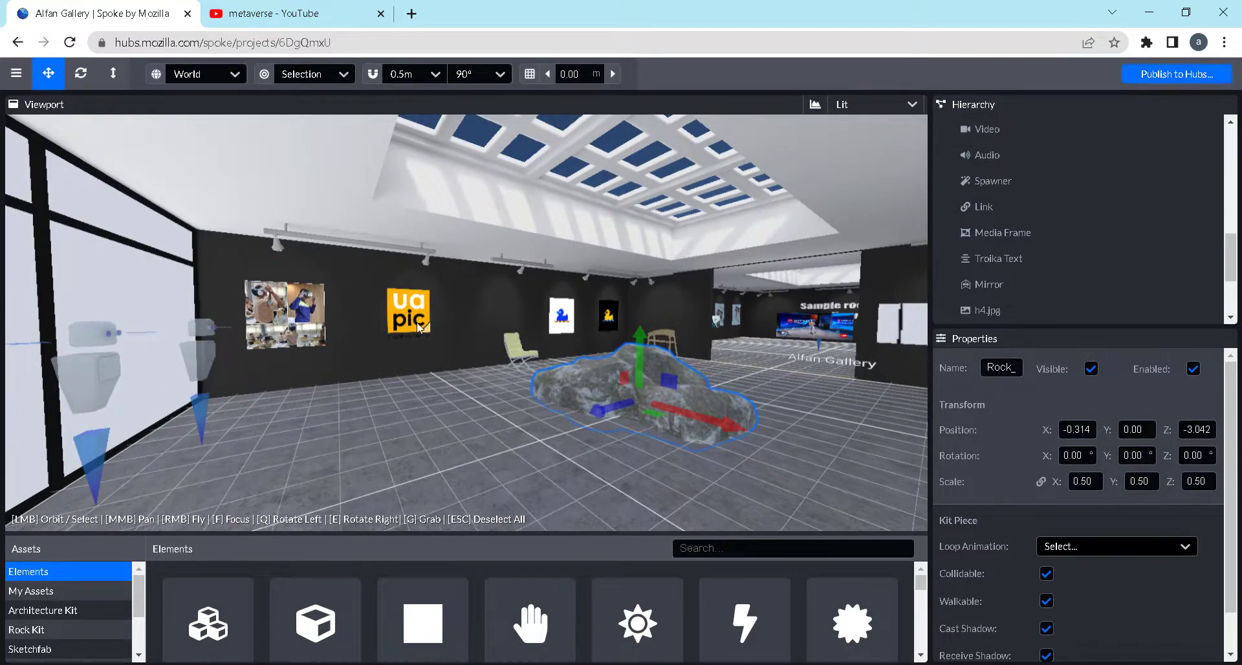
{"action": "mouse_move", "coordinate": [417, 323]}
{"action": "left_mouse_down"}
{"action": "mouse_move", "coordinate": [344, 325]}
{"action": "mouse_move", "coordinate": [397, 325]}
{"action": "left_mouse_up"}
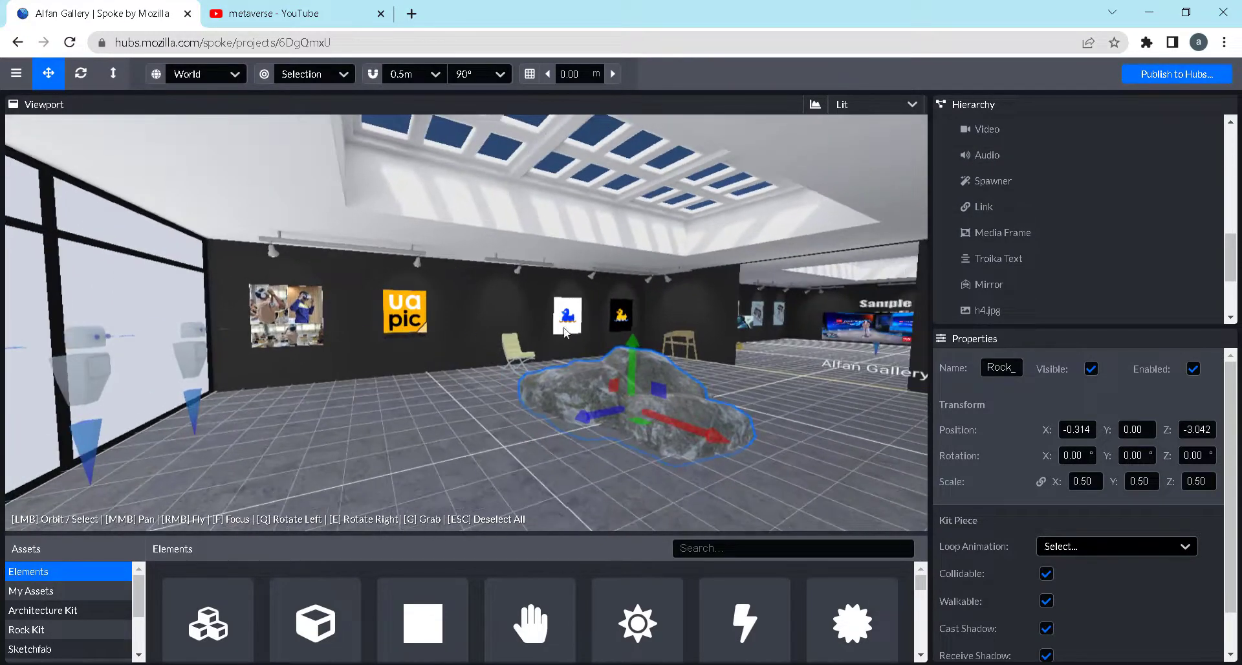
{"action": "left_click", "coordinate": [1170, 77]}
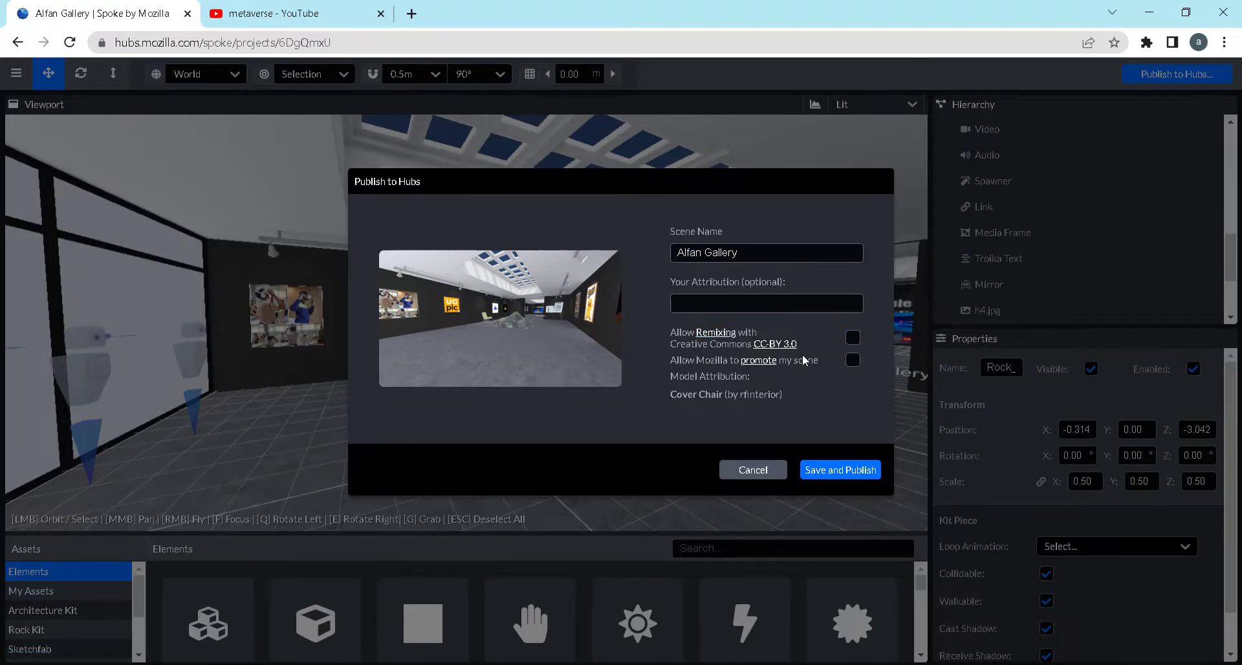
{"action": "left_click", "coordinate": [858, 365]}
{"action": "left_click", "coordinate": [860, 472]}
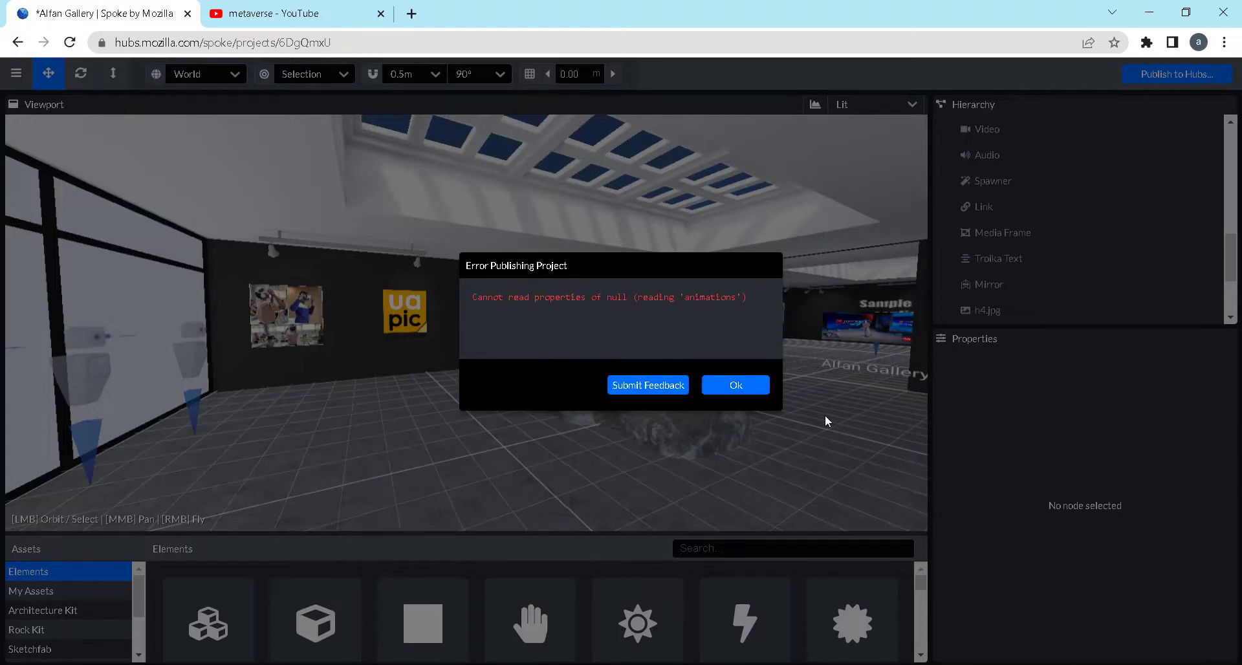
{"action": "left_click", "coordinate": [722, 386]}
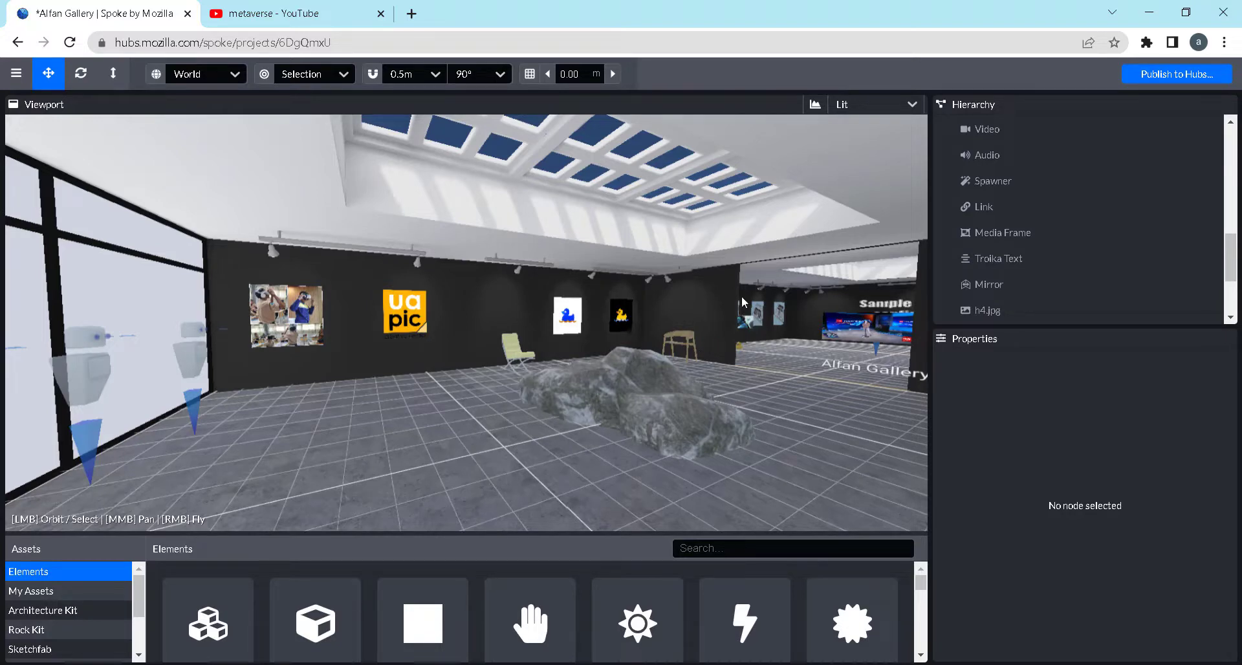
Retry publishing the scene to Hubs with the remixing and promotion options off
{"action": "key", "text": "ctrl+s"}
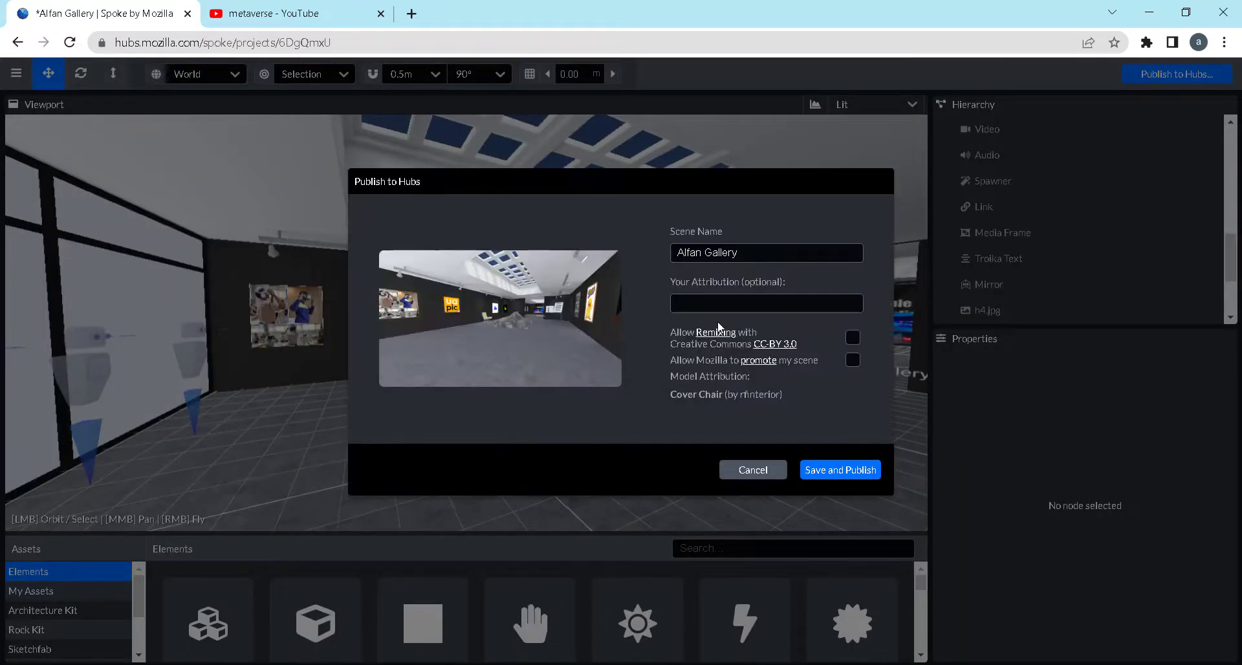
{"action": "left_click", "coordinate": [825, 477]}
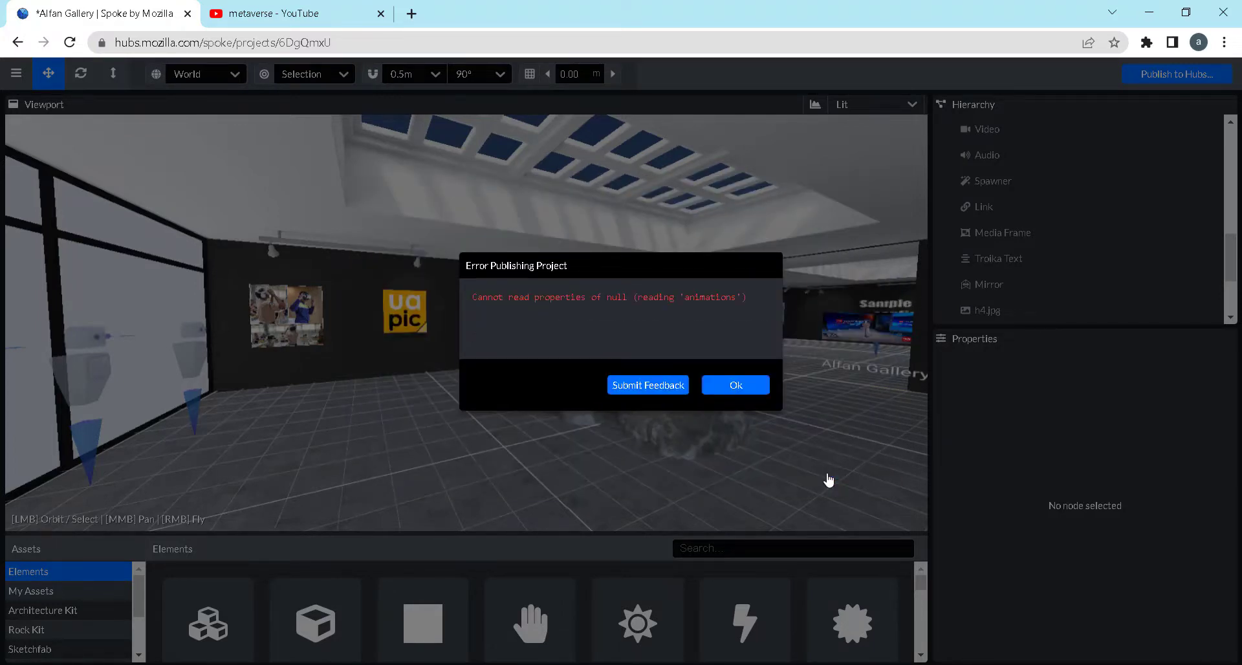
{"action": "left_click", "coordinate": [739, 387]}
Set the wooden Sketchfab chair's loop animation to None and inspect the properties of the yellow chair and the gallery model
{"action": "left_click", "coordinate": [682, 341]}
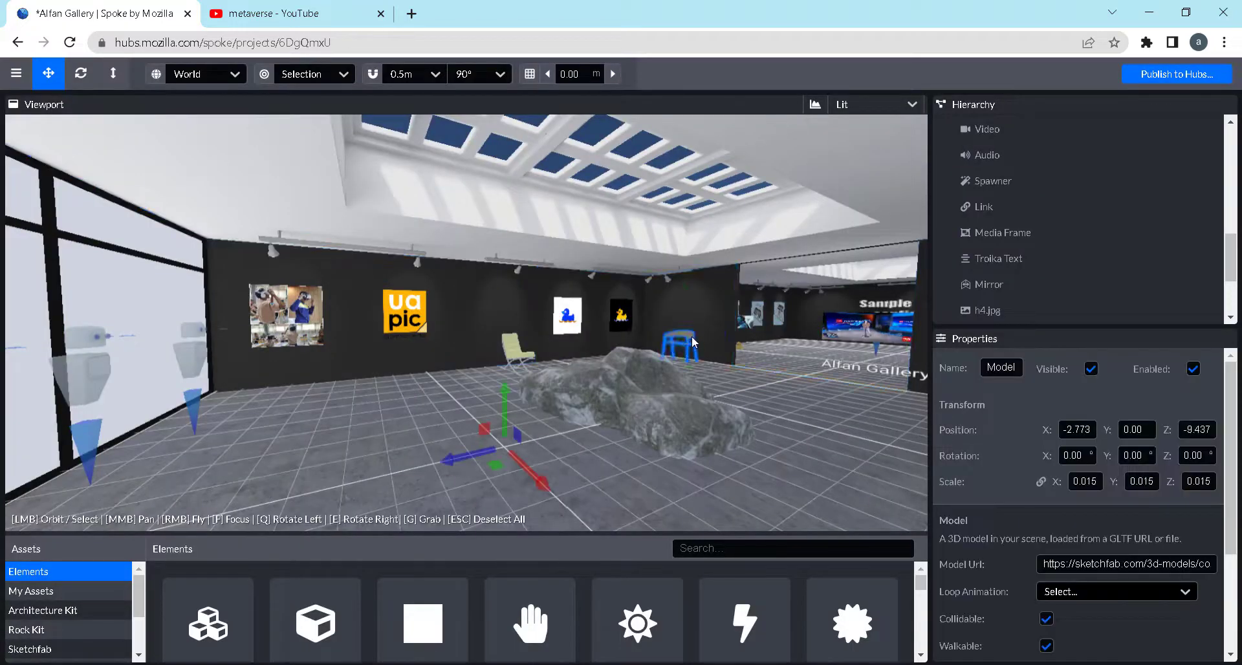
{"action": "left_click", "coordinate": [1085, 593]}
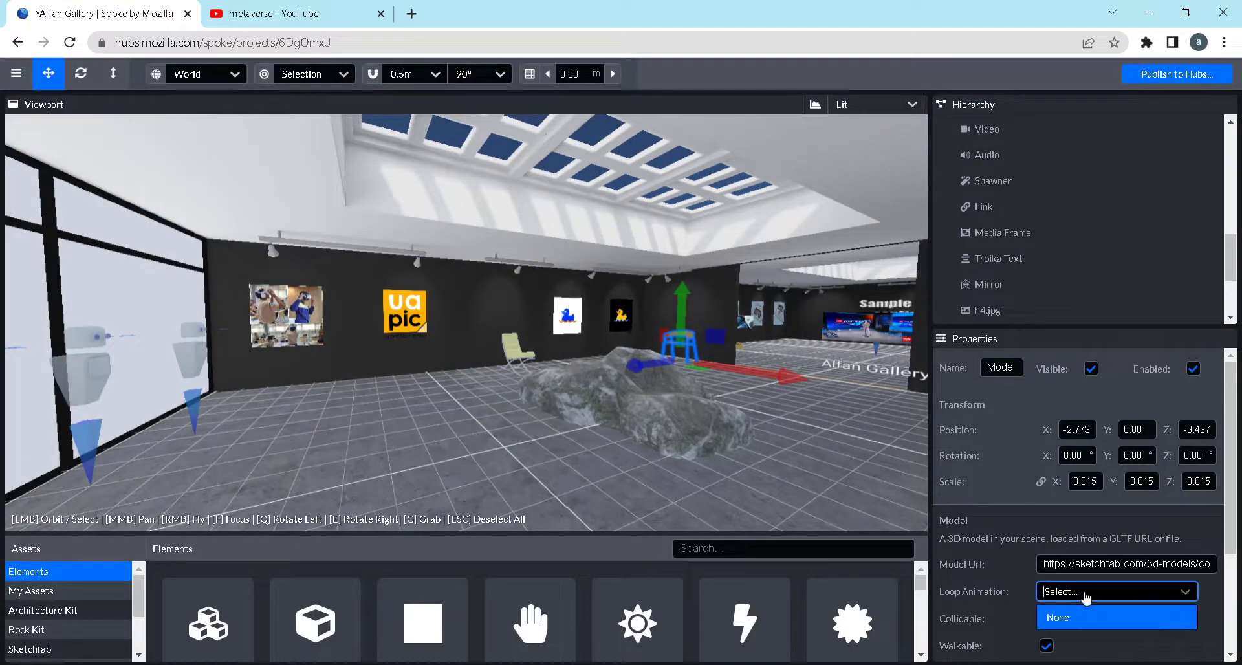
{"action": "left_click", "coordinate": [1071, 618]}
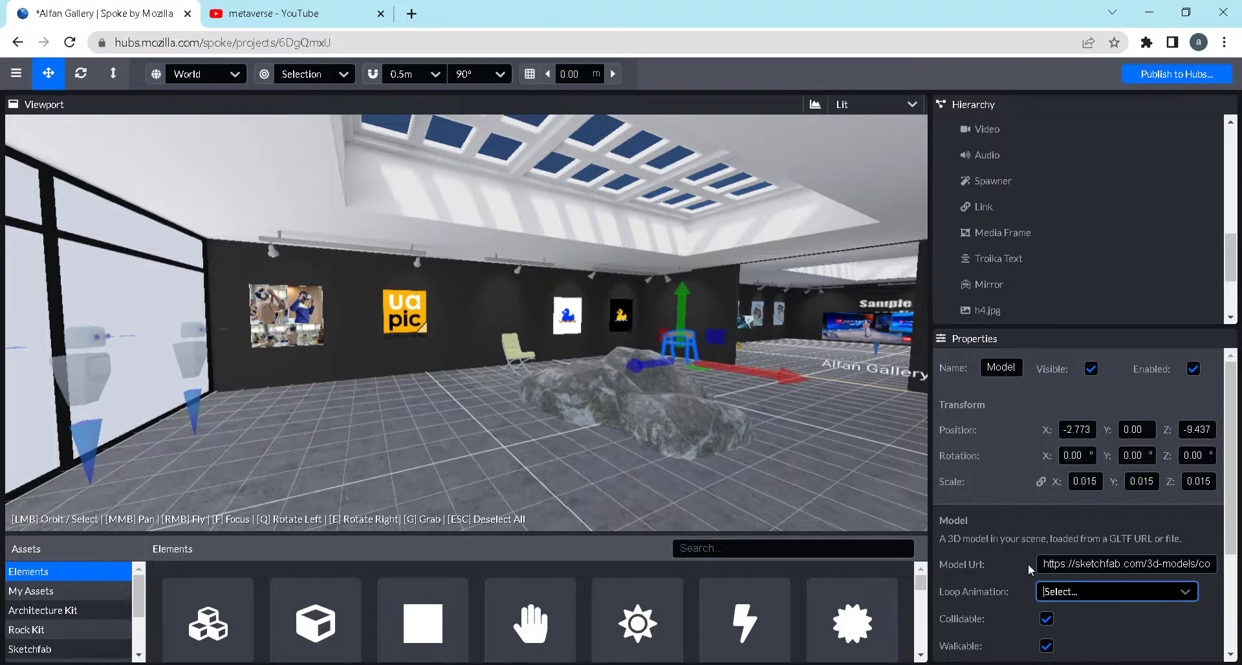
{"action": "left_click", "coordinate": [522, 359]}
{"action": "left_click", "coordinate": [516, 358]}
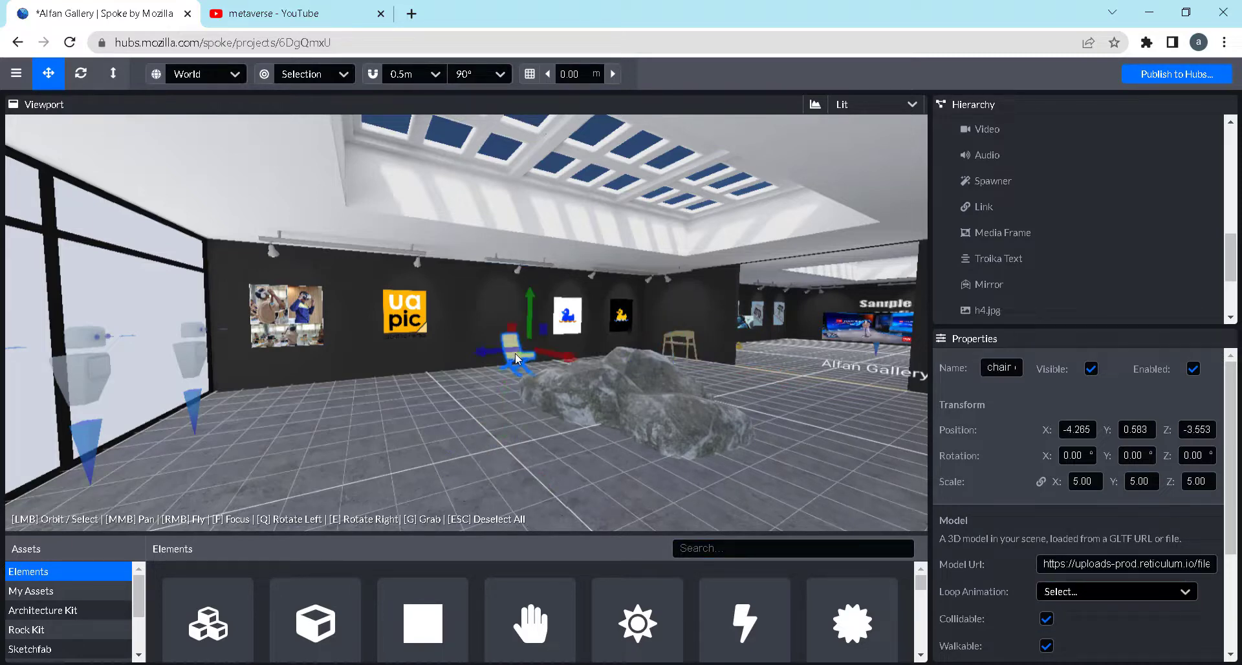
{"action": "left_click", "coordinate": [748, 385]}
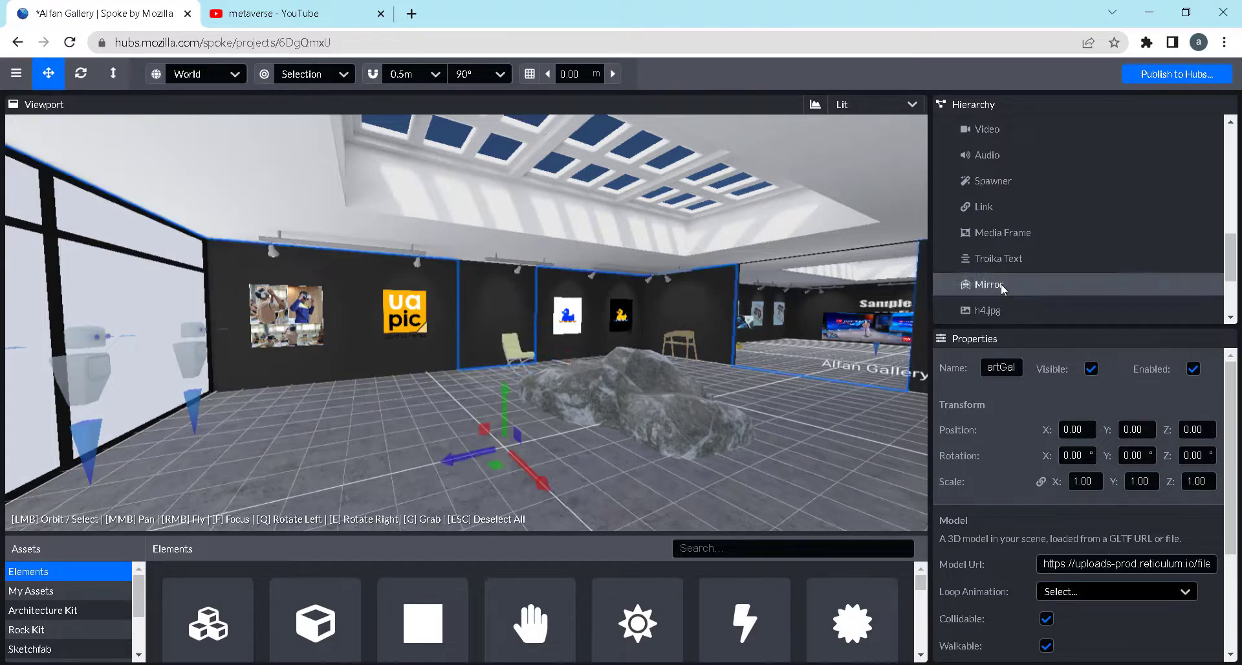
Try again to publish the scene to Hubs under its current name
{"action": "left_click", "coordinate": [1167, 75]}
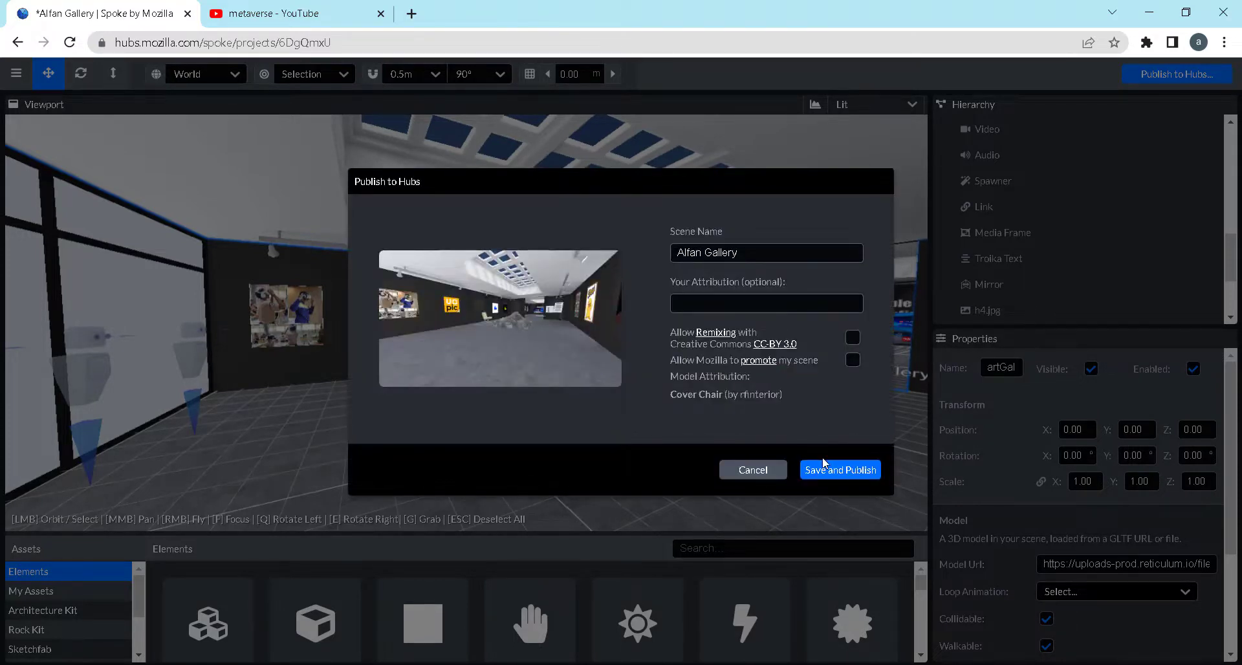
{"action": "left_click", "coordinate": [833, 470]}
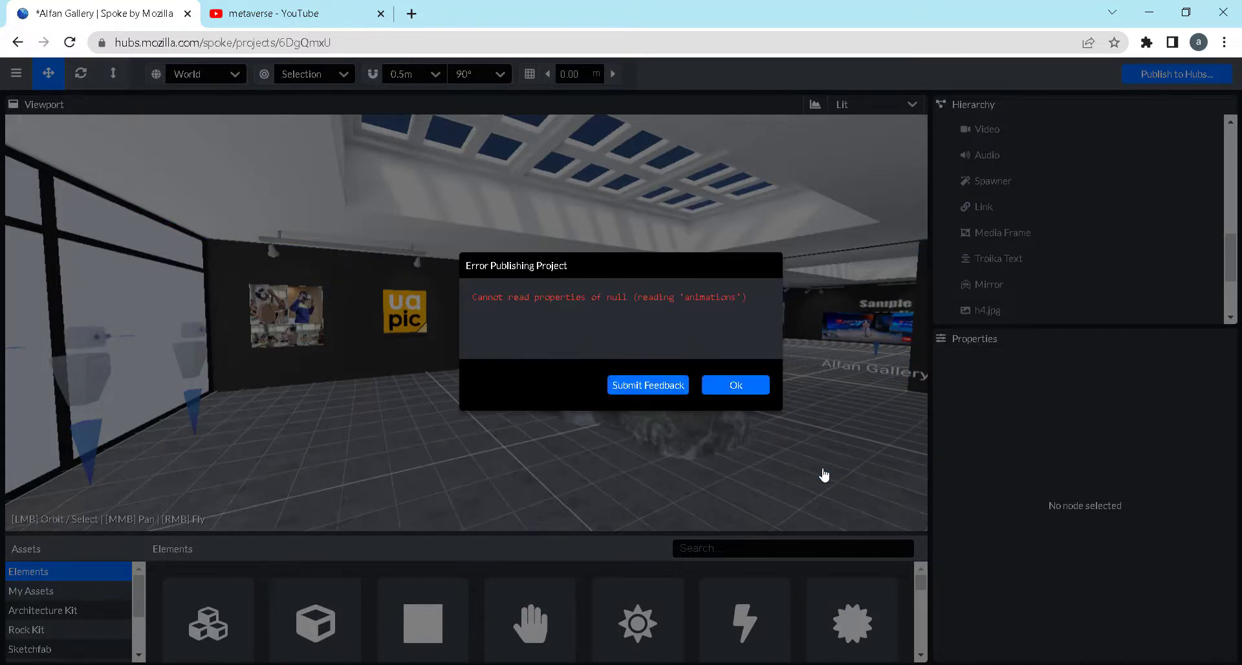
{"action": "left_click", "coordinate": [738, 388]}
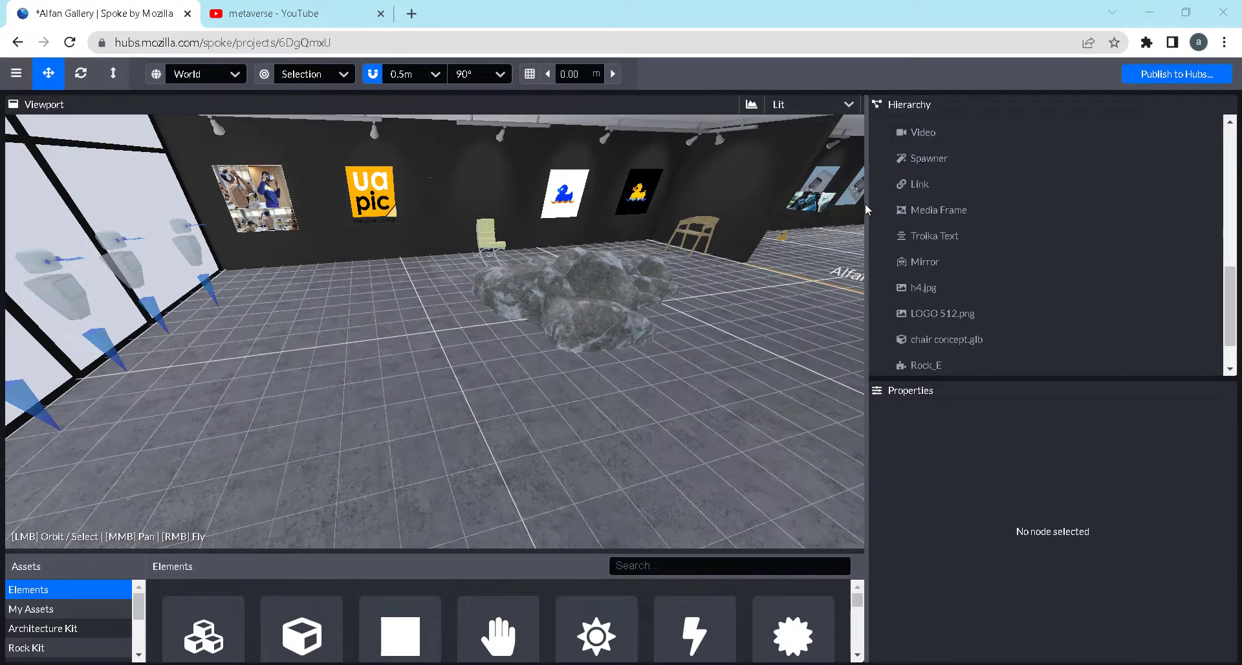
Widen the viewport and publish the scene to Hubs without remixing or promotion, accepting the performance check
{"action": "left_click_drag", "start_coordinate": [865, 203], "coordinate": [951, 199]}
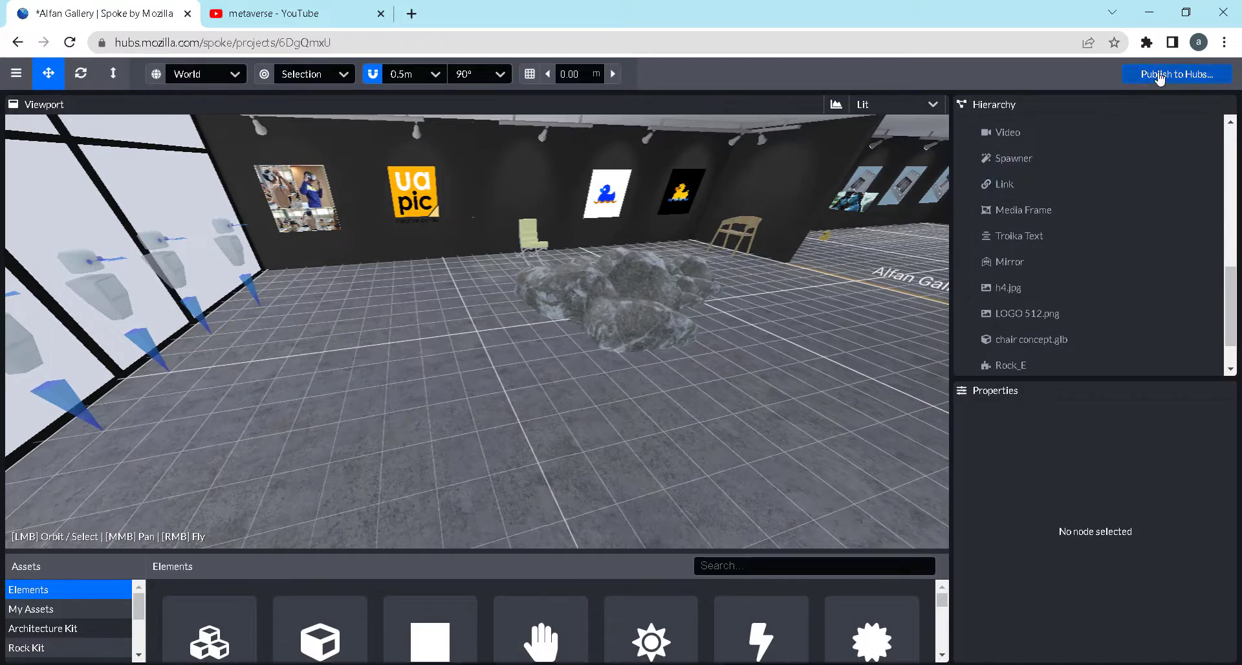
{"action": "left_click", "coordinate": [1157, 75]}
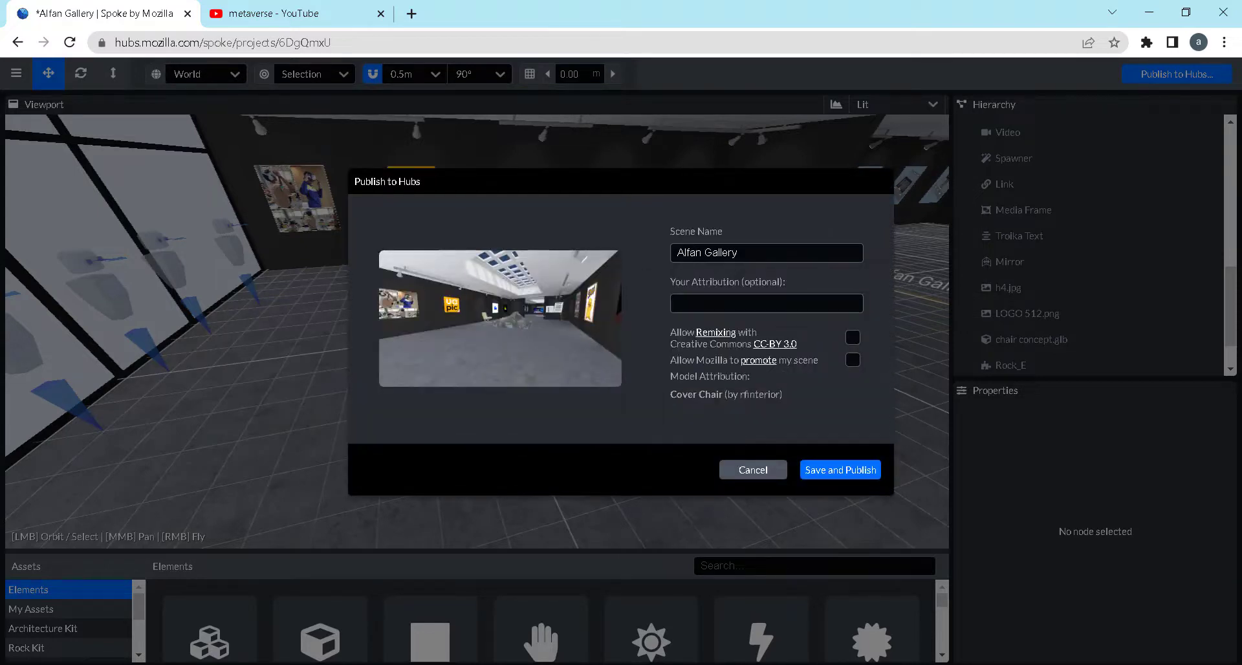
{"action": "left_click", "coordinate": [865, 474]}
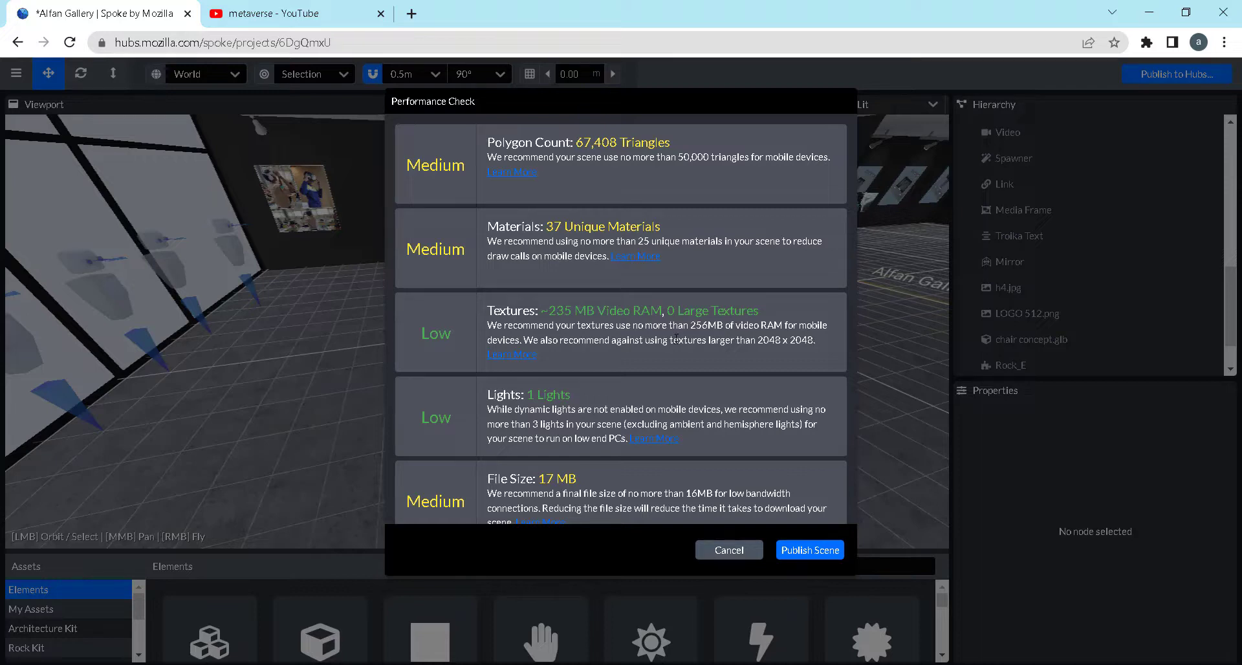
{"action": "left_click", "coordinate": [809, 550]}
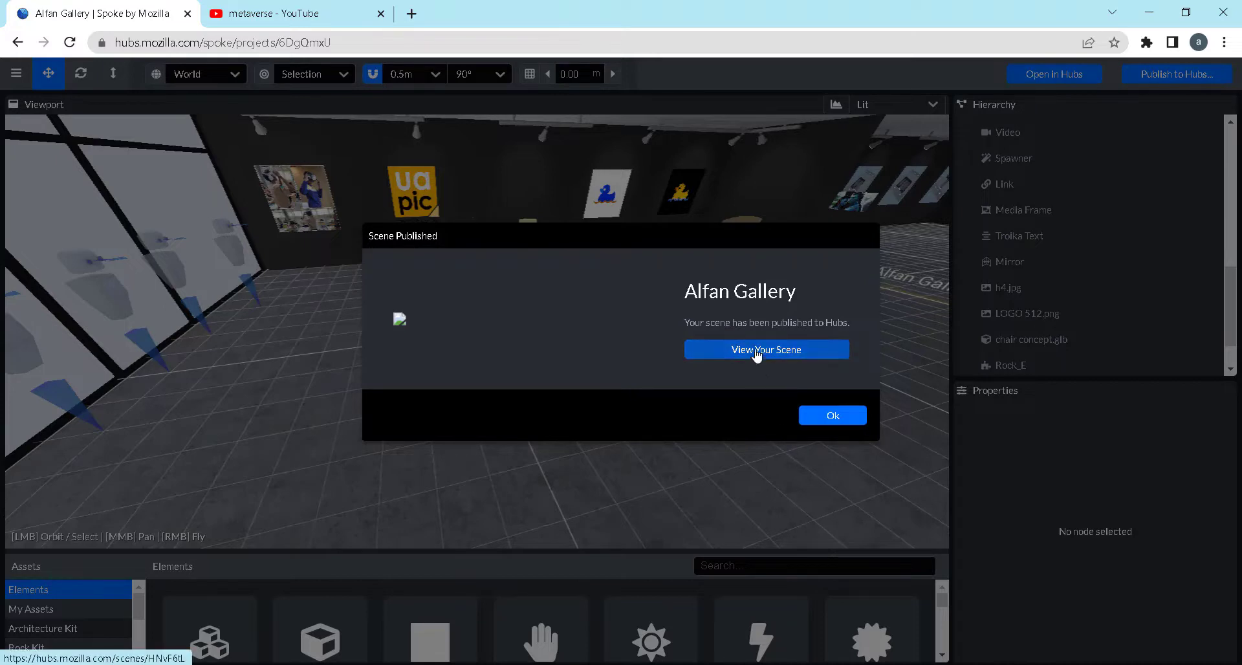
View the published scene on its Hubs page and examine its title and the Cover Chair attribution
{"action": "left_click", "coordinate": [756, 353]}
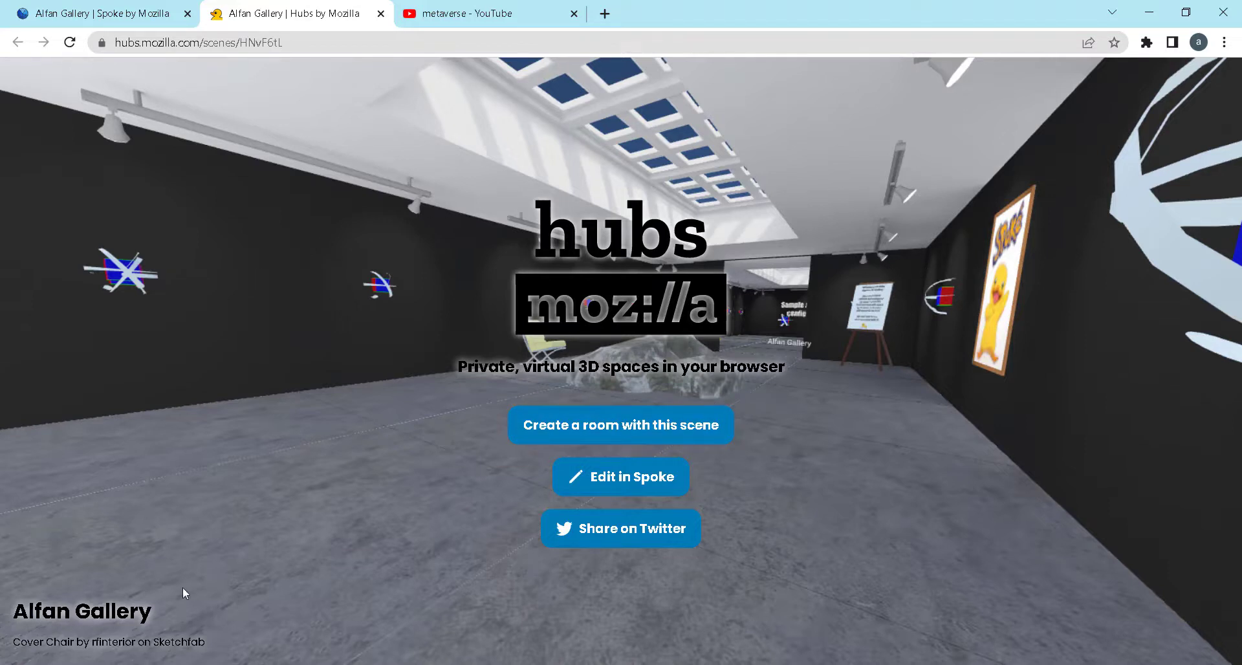
{"action": "left_click", "coordinate": [51, 619]}
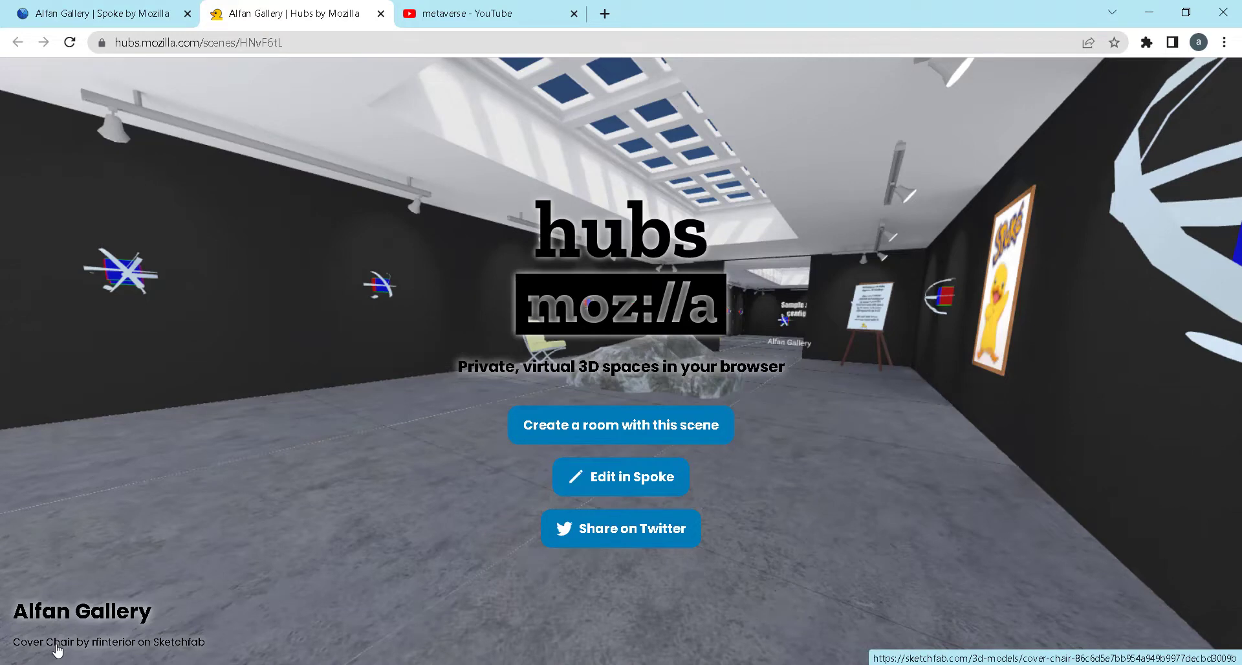
{"action": "left_click", "coordinate": [163, 645]}
{"action": "key", "text": "ctrl"}
{"action": "key", "text": "ctrl"}
{"action": "key", "text": "ctrl"}
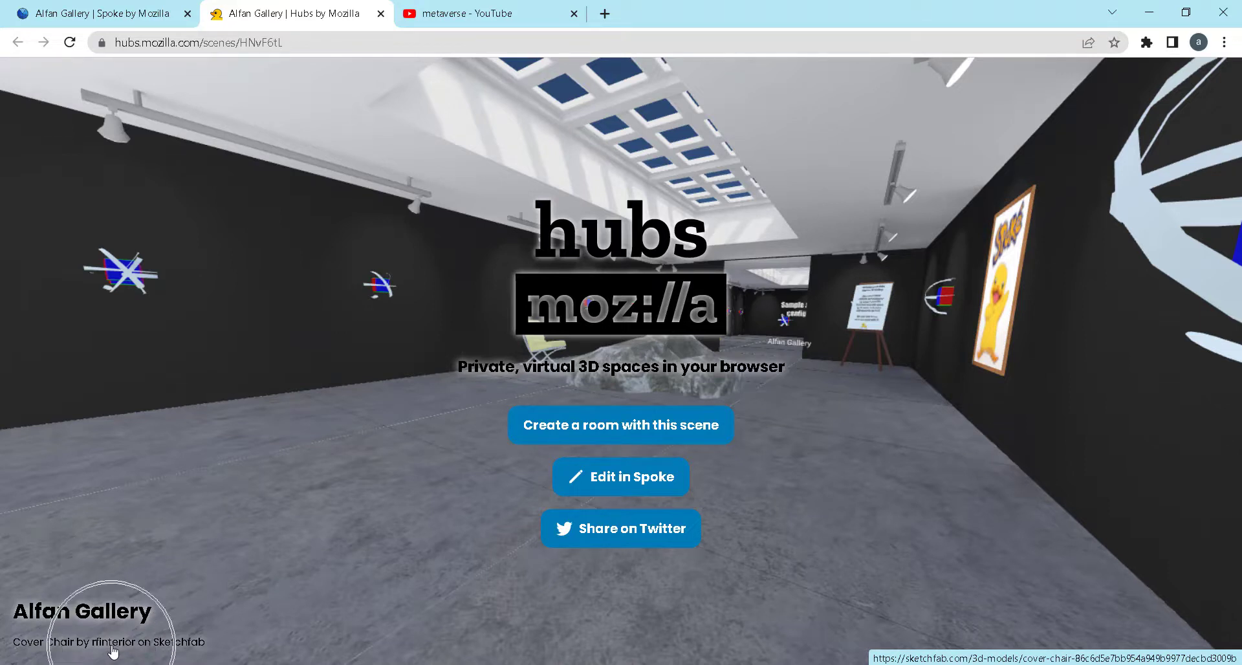
Create a room with the published gallery scene and close the Spoke project page
{"action": "left_click", "coordinate": [581, 432]}
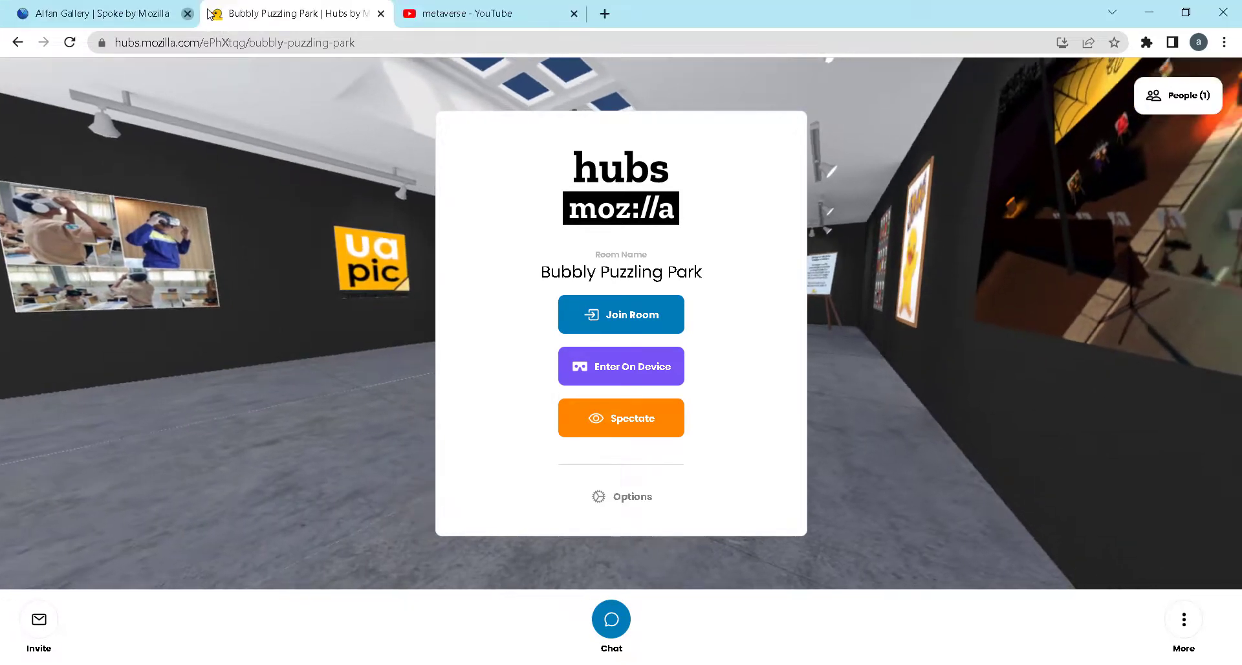
{"action": "left_click", "coordinate": [188, 13]}
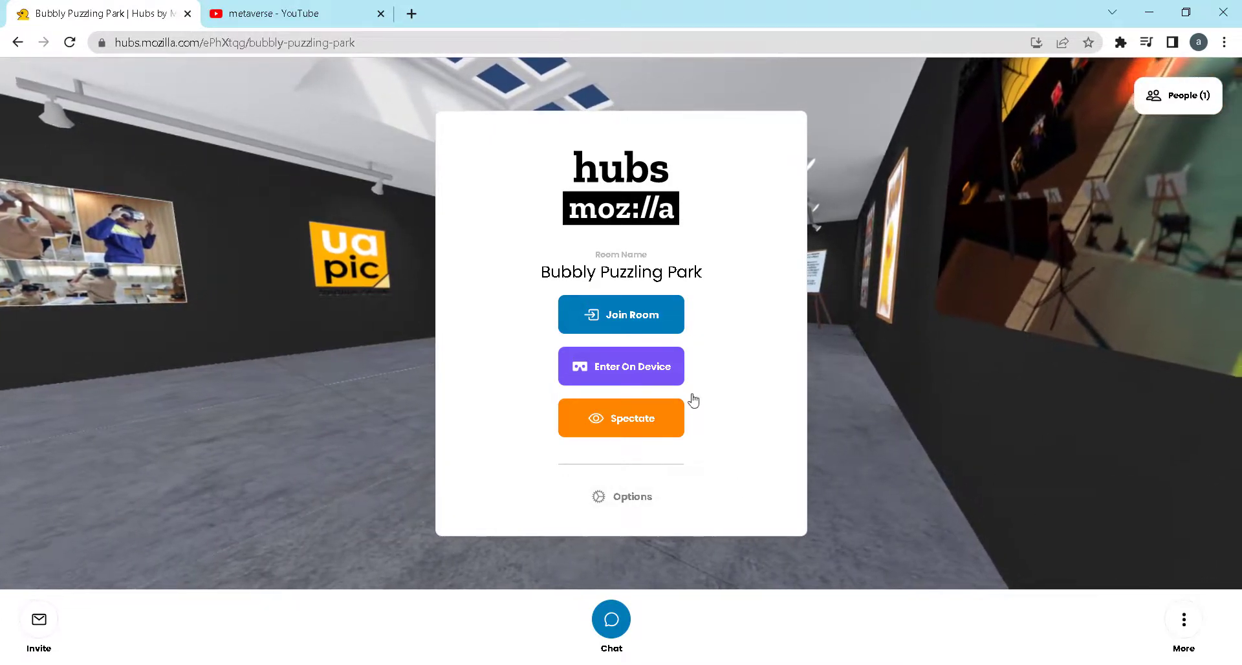
In the new room's settings, set the room name to "Alfan Meta gallery"
{"action": "left_click", "coordinate": [624, 508]}
{"action": "left_click_drag", "start_coordinate": [1035, 456], "coordinate": [878, 454]}
{"action": "type", "text": "Alfan "}
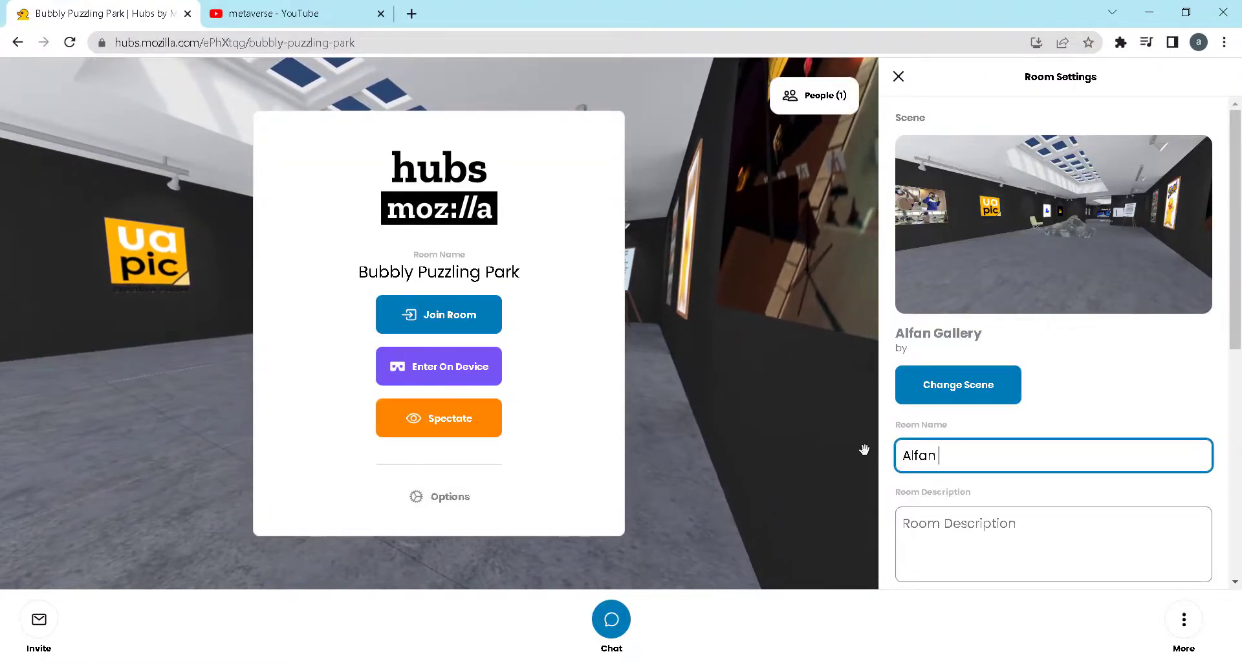
{"action": "type", "text": "Meta "}
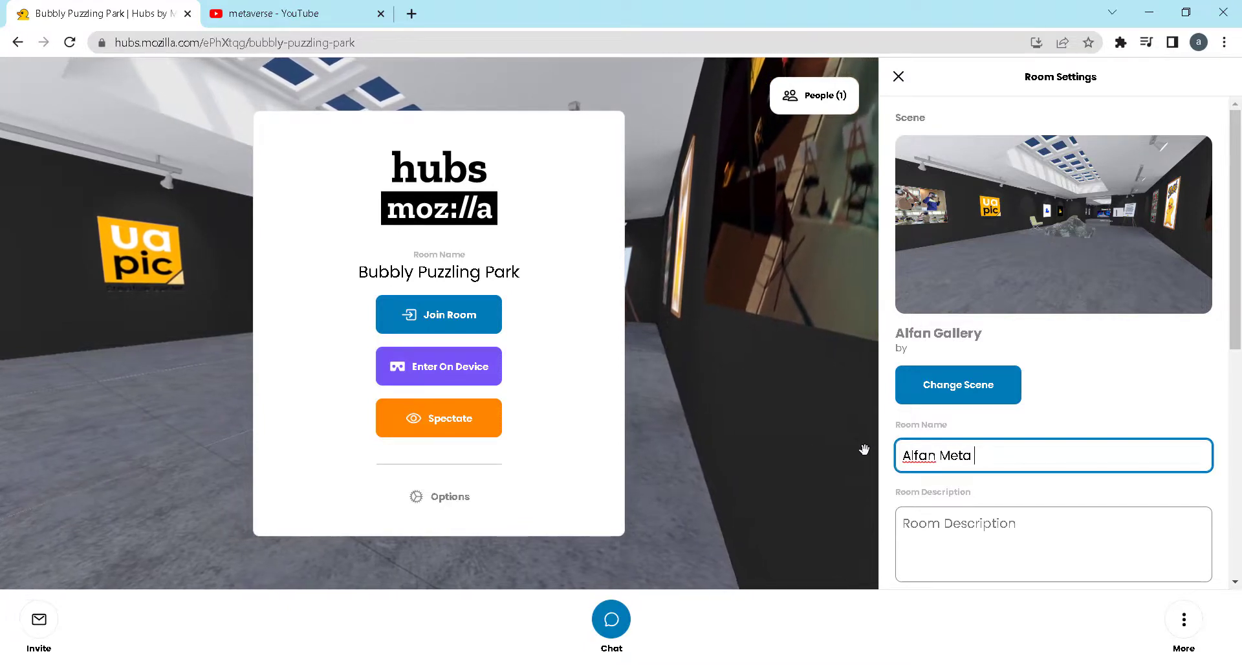
{"action": "type", "text": "gallery"}
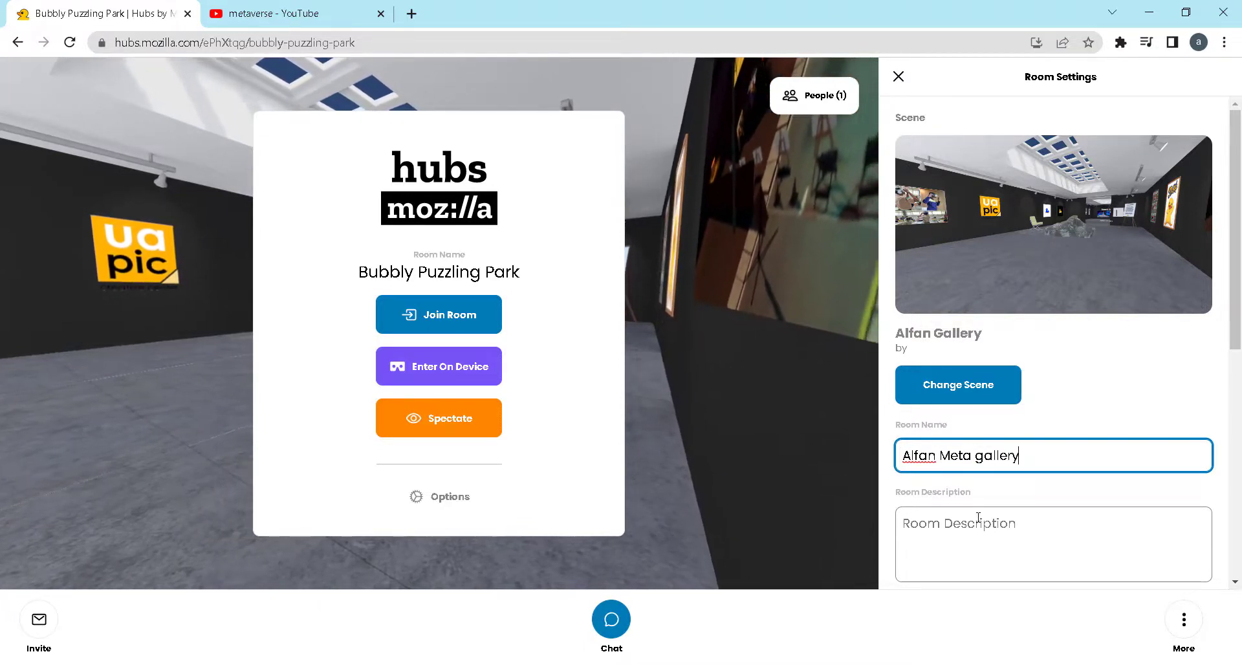
Set the room size to 30, disallow flying for room members and apply the room settings
{"action": "left_click", "coordinate": [980, 529]}
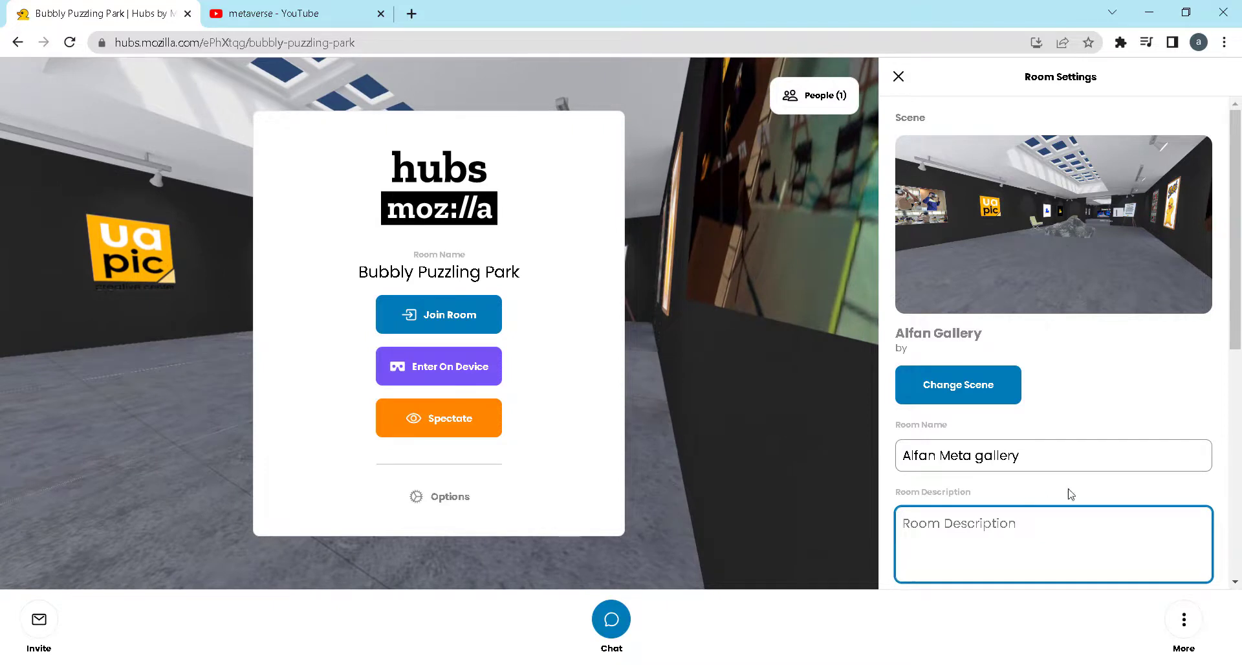
{"action": "scroll", "coordinate": [1071, 493], "scroll_direction": "down", "scroll_amount": 3}
{"action": "key", "text": "Tab"}
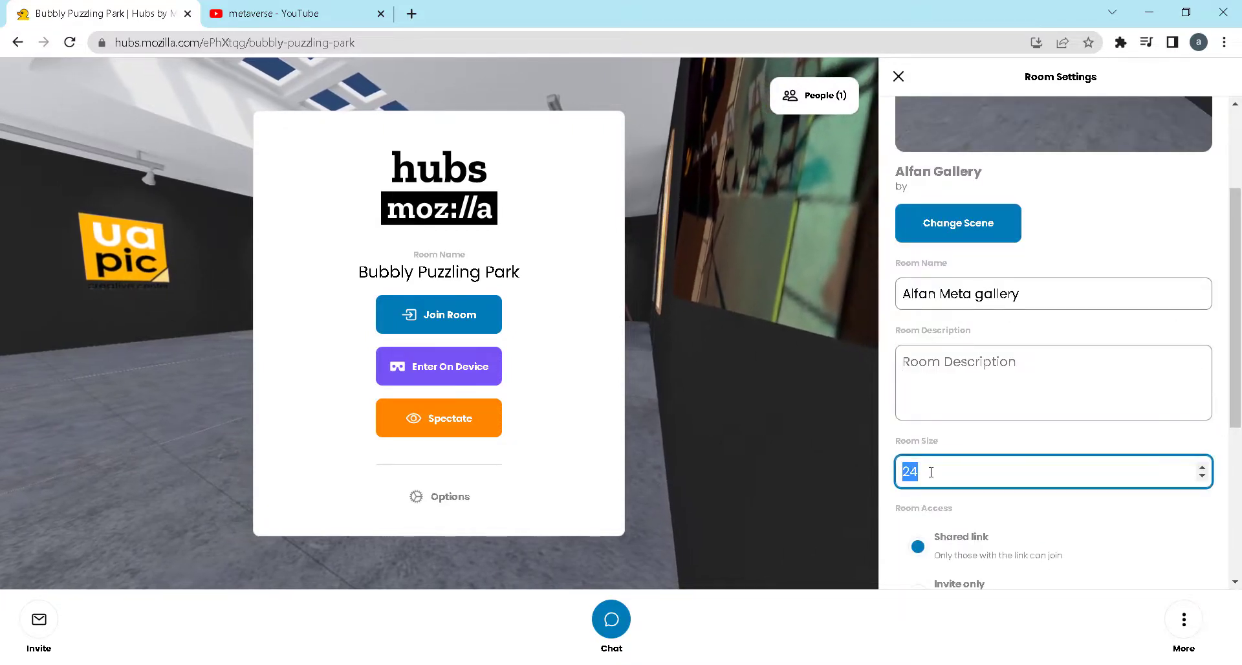
{"action": "type", "text": "30"}
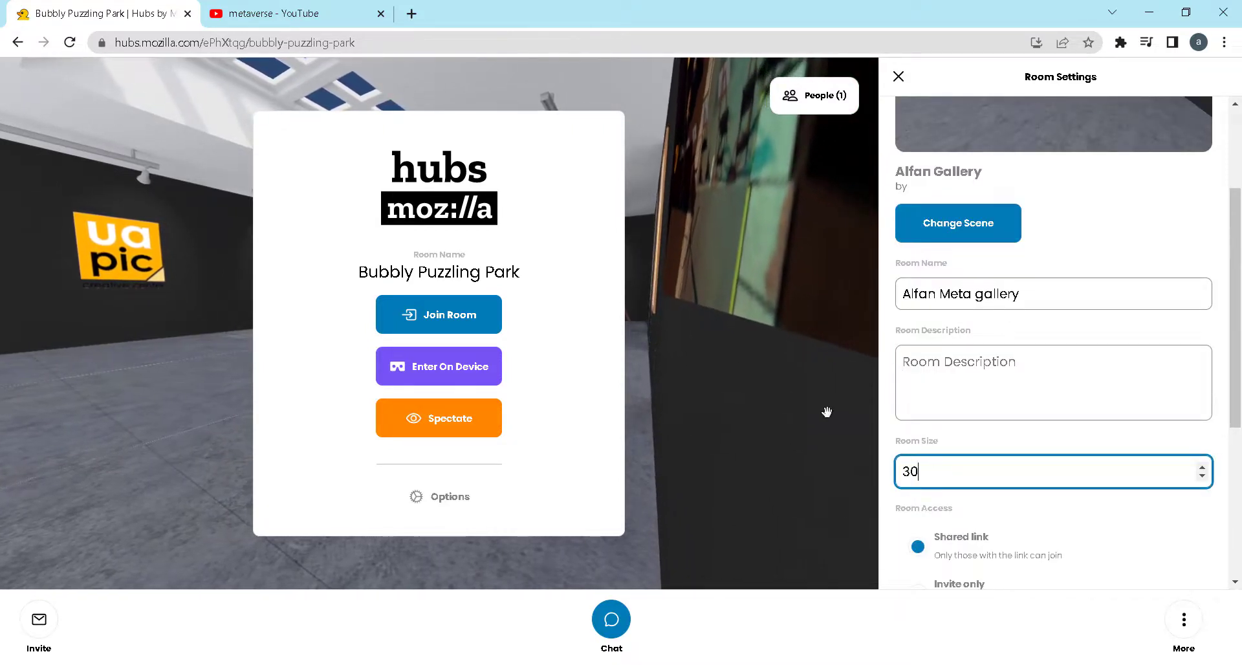
{"action": "scroll", "coordinate": [1015, 502], "scroll_direction": "down", "scroll_amount": 3}
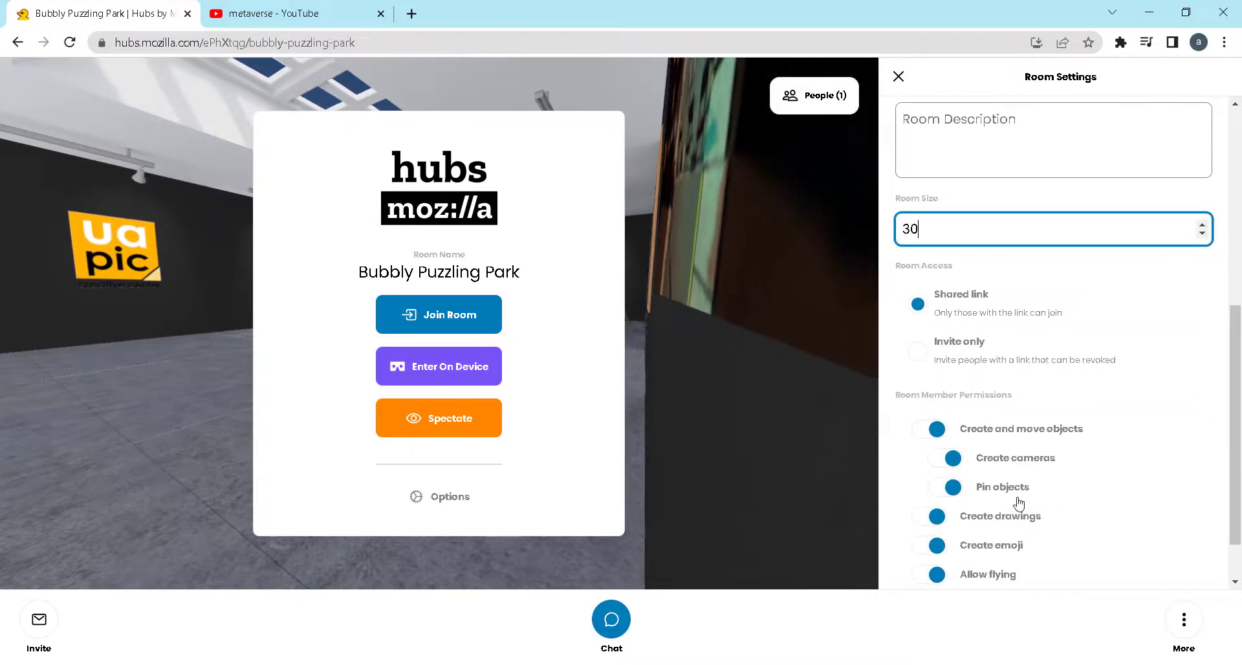
{"action": "scroll", "coordinate": [1018, 503], "scroll_direction": "down", "scroll_amount": 1}
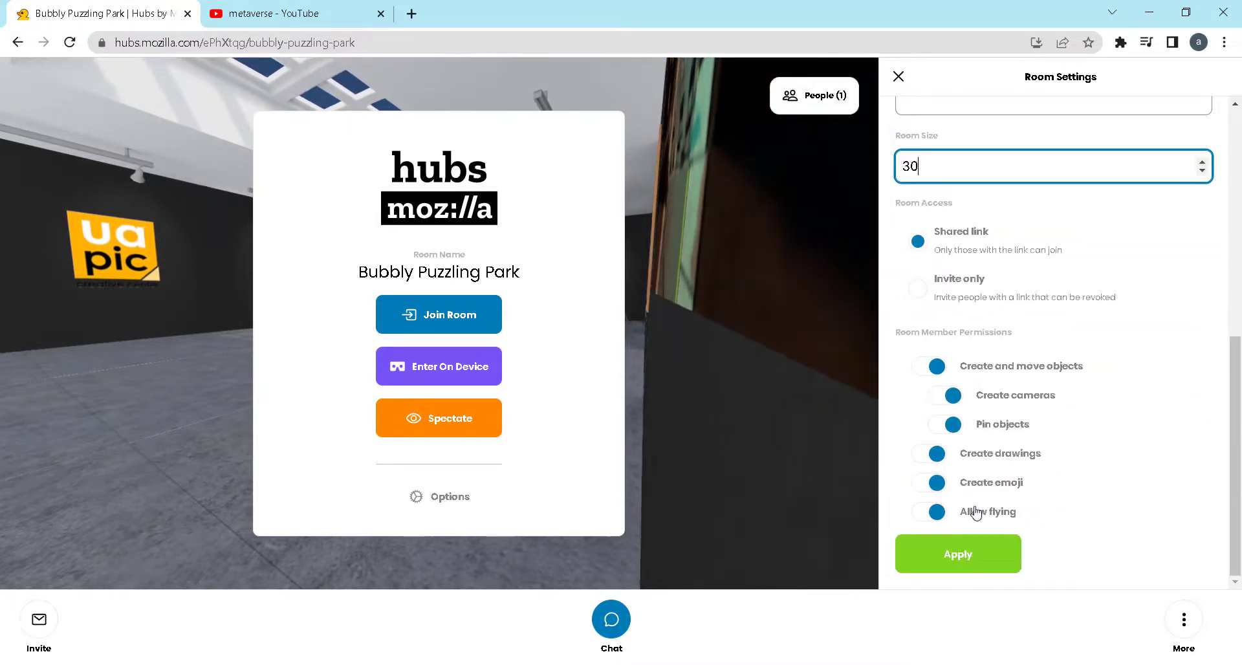
{"action": "left_click", "coordinate": [925, 513]}
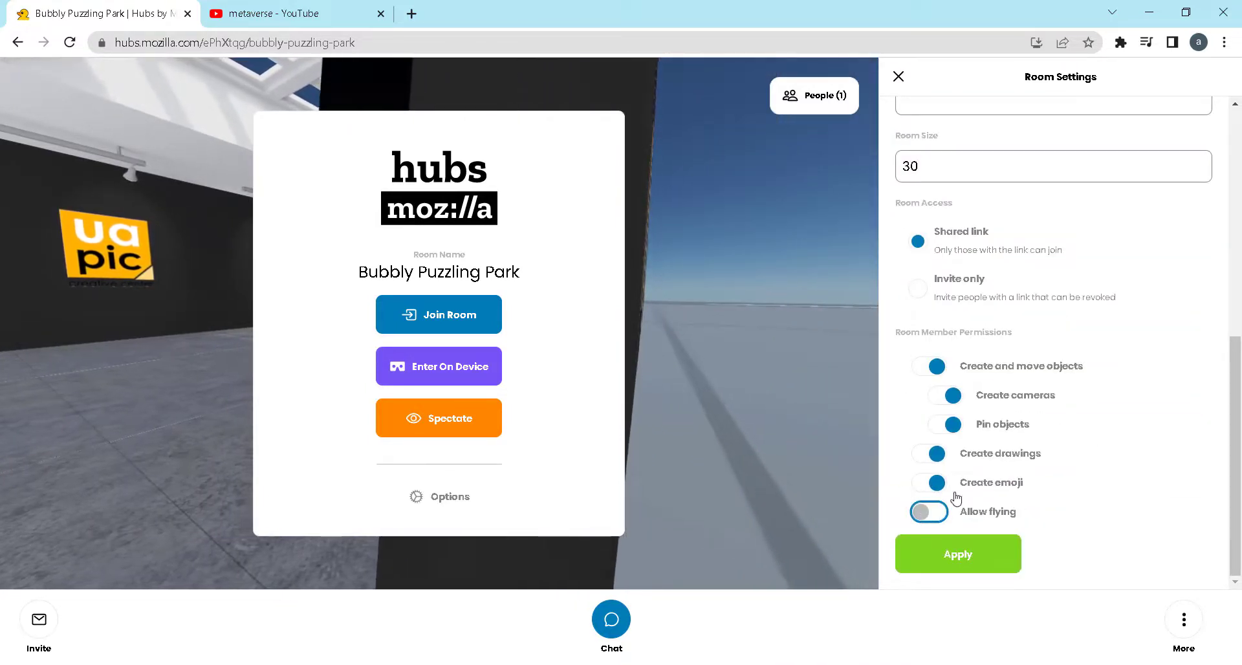
{"action": "left_click", "coordinate": [970, 558]}
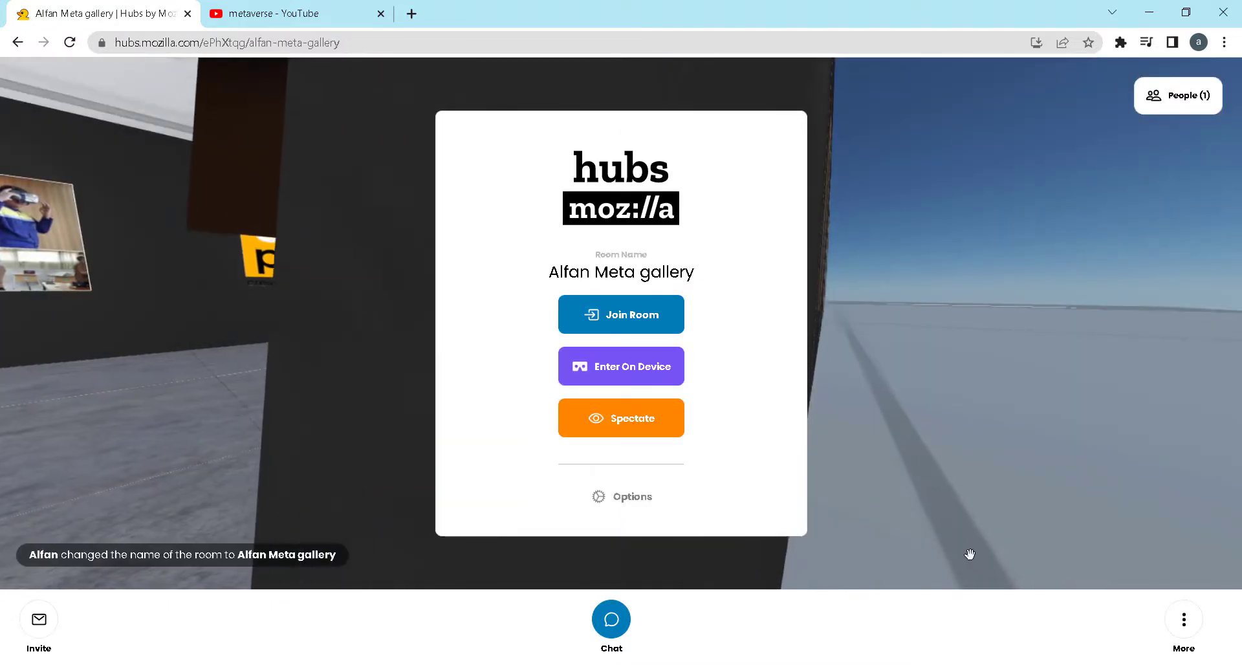
Copy the room link from the room's invite options
{"action": "left_click", "coordinate": [39, 621]}
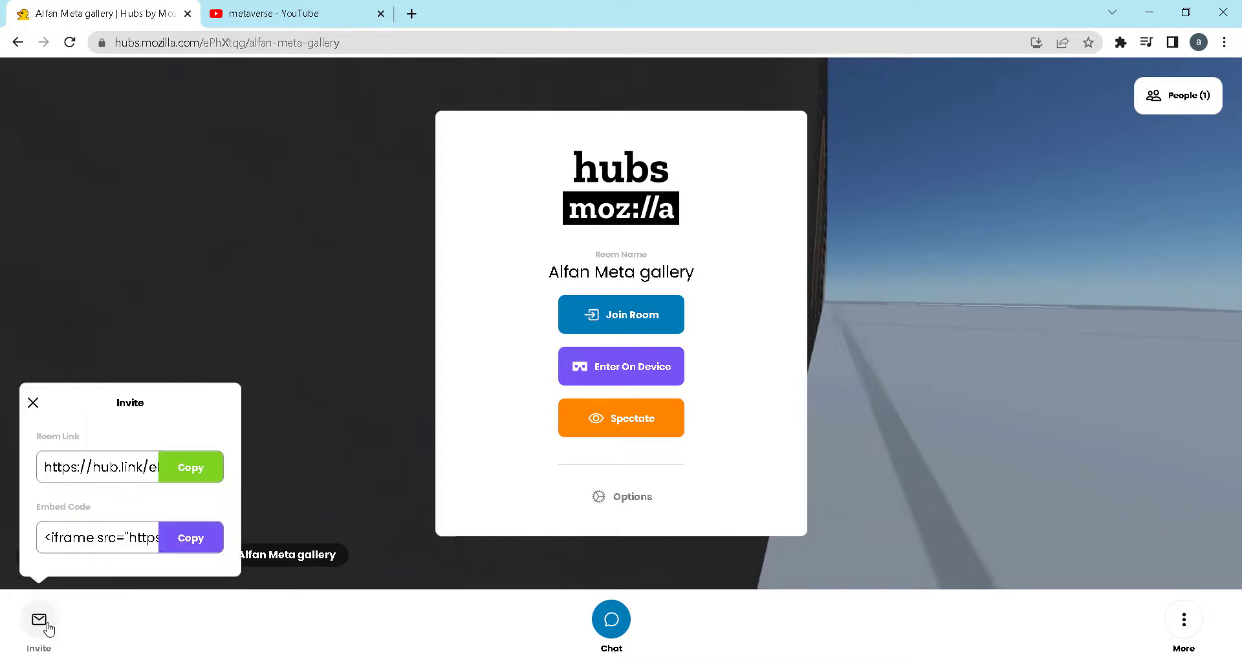
{"action": "left_click", "coordinate": [226, 468]}
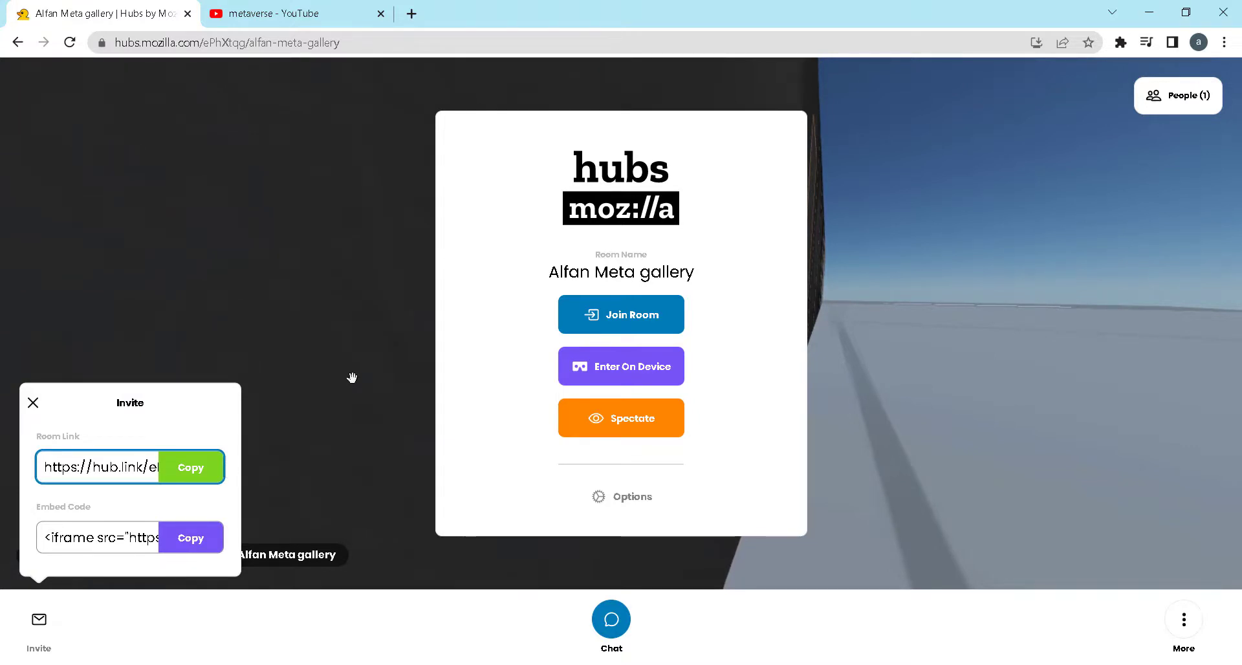
{"action": "left_click", "coordinate": [194, 474]}
Switch to Notepad and add the heading "room alfan meta gallery:" below the metaclass link, with the copied room link under it
{"action": "key", "text": "alt+Tab"}
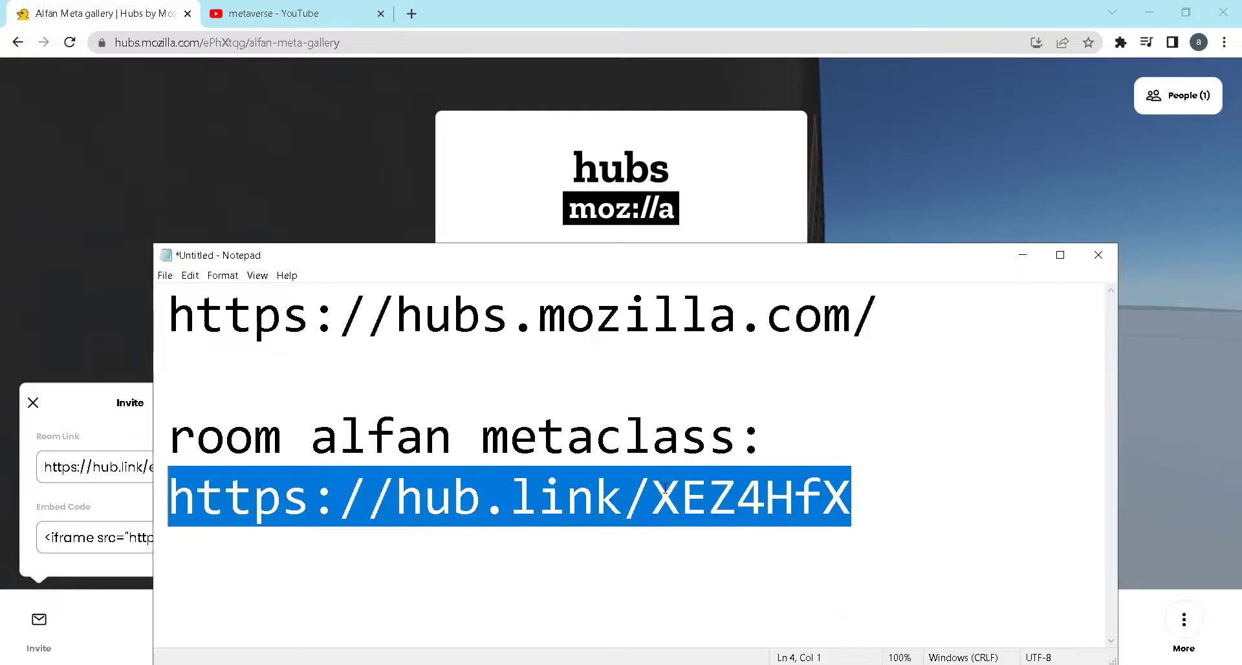
{"action": "left_click", "coordinate": [841, 484]}
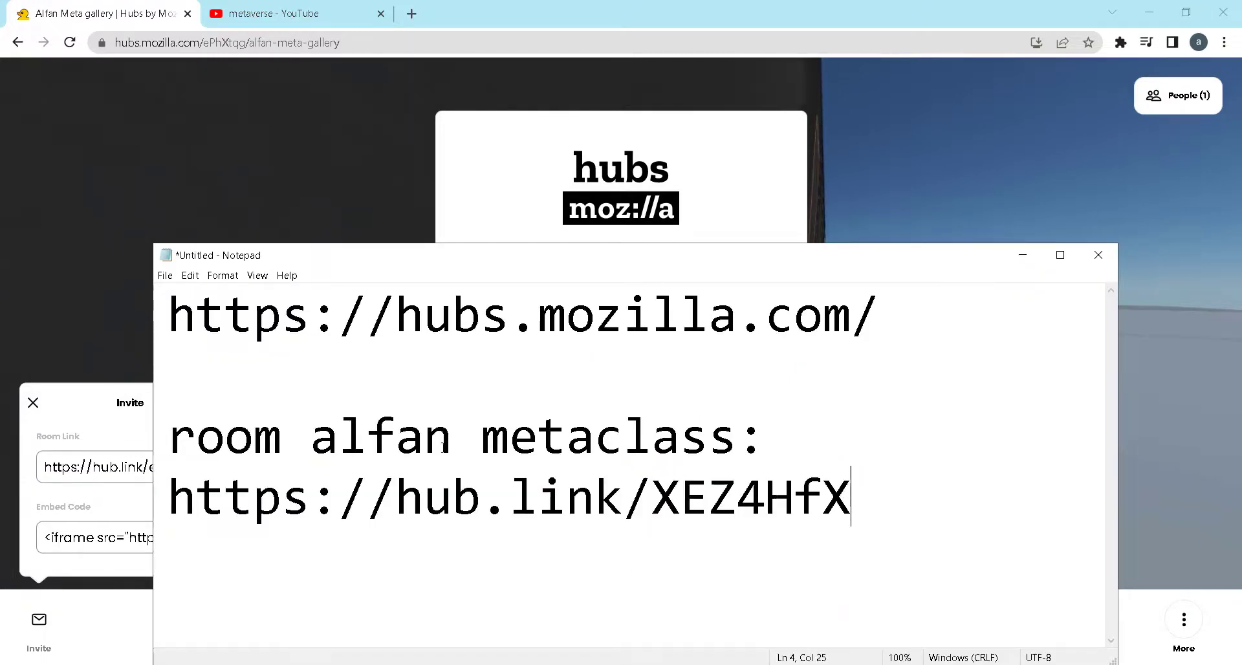
{"action": "key", "text": "Return"}
{"action": "key", "text": "Return"}
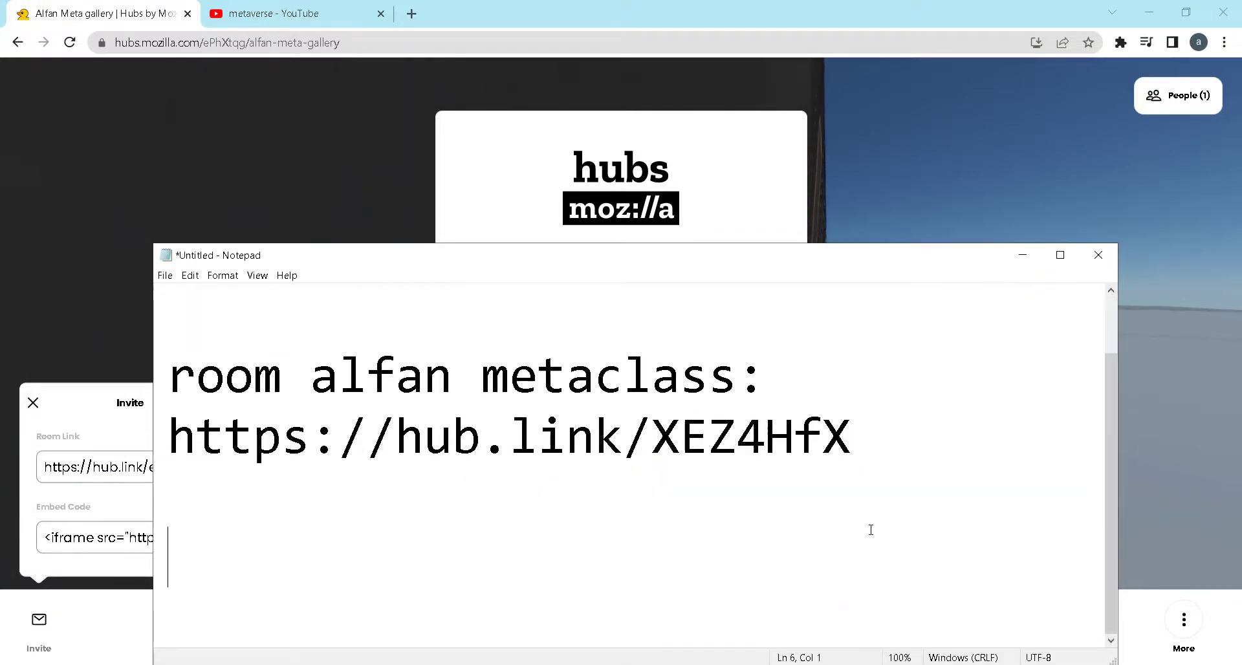
{"action": "type", "text": "room "}
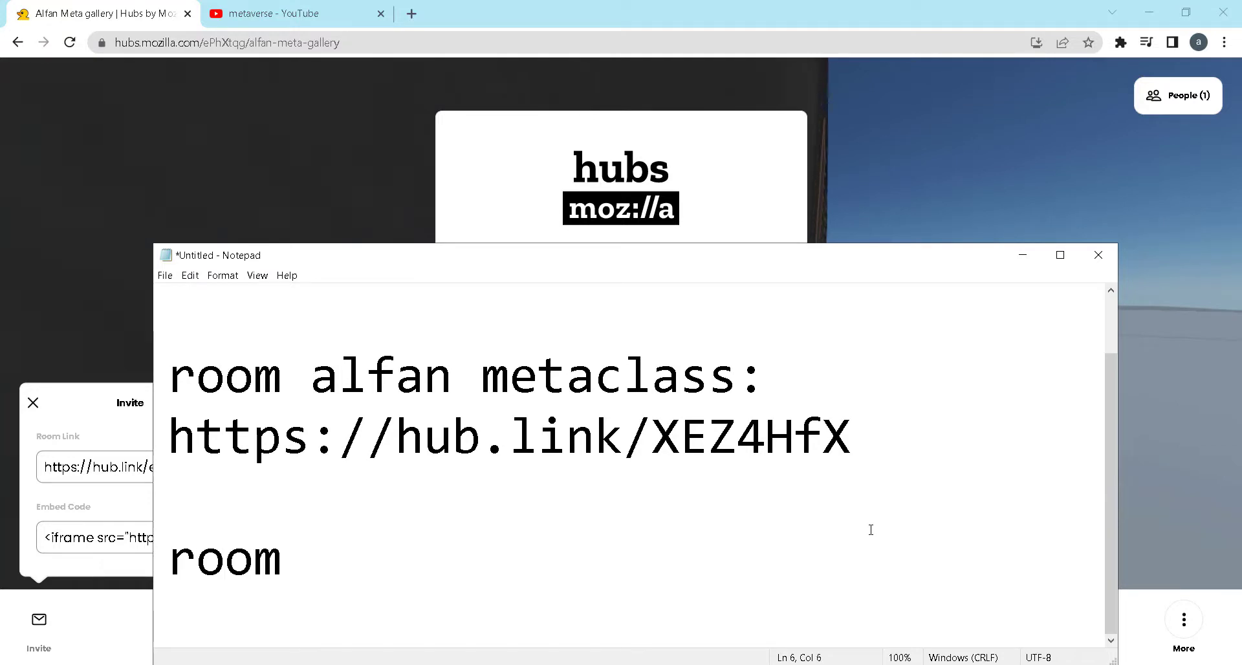
{"action": "type", "text": "alfan "}
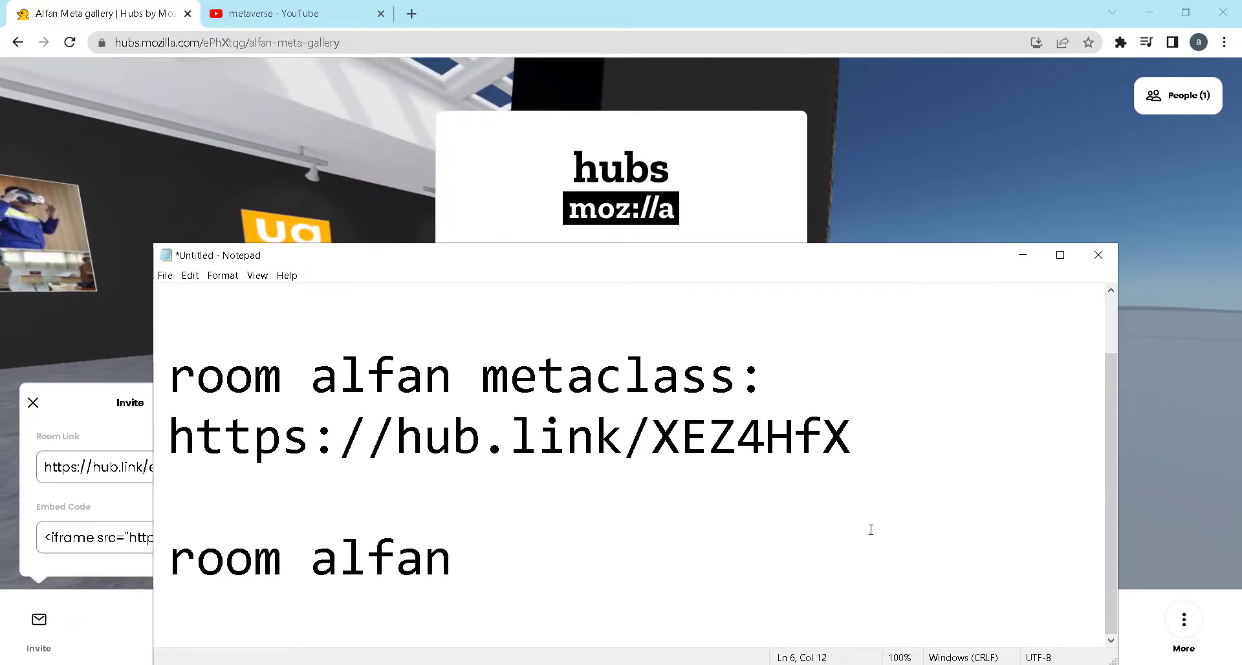
{"action": "type", "text": "meta gallery"}
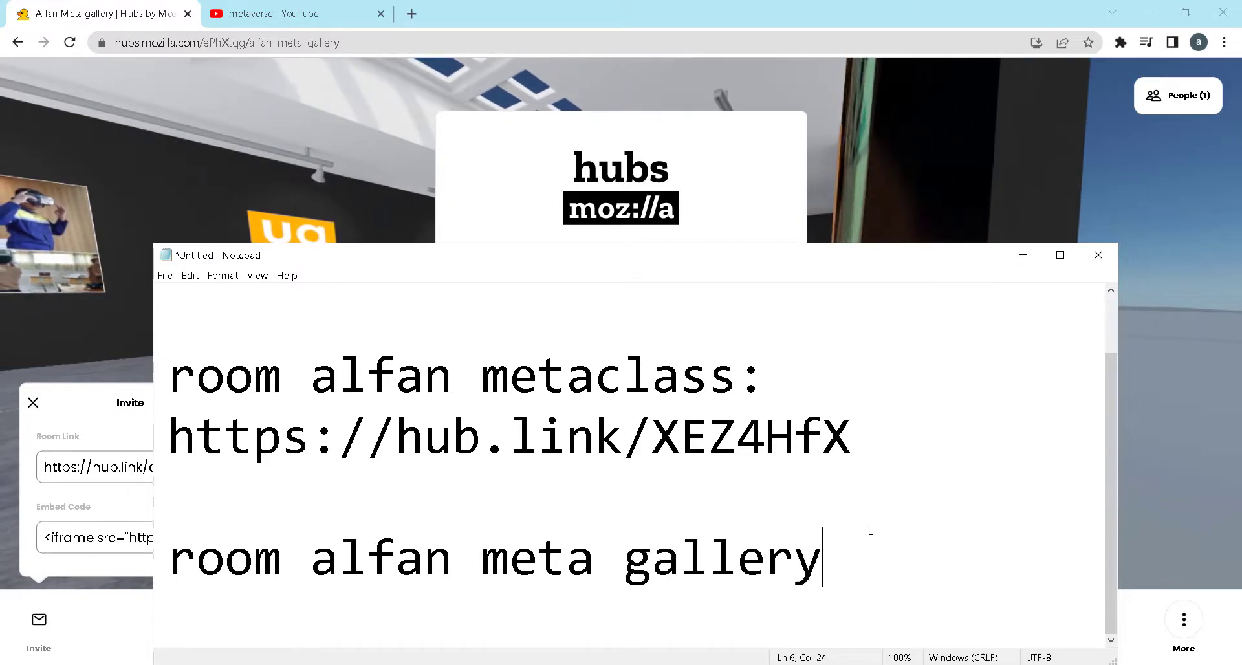
{"action": "type", "text": ":"}
{"action": "key", "text": "Return"}
{"action": "key", "text": "ctrl+v"}
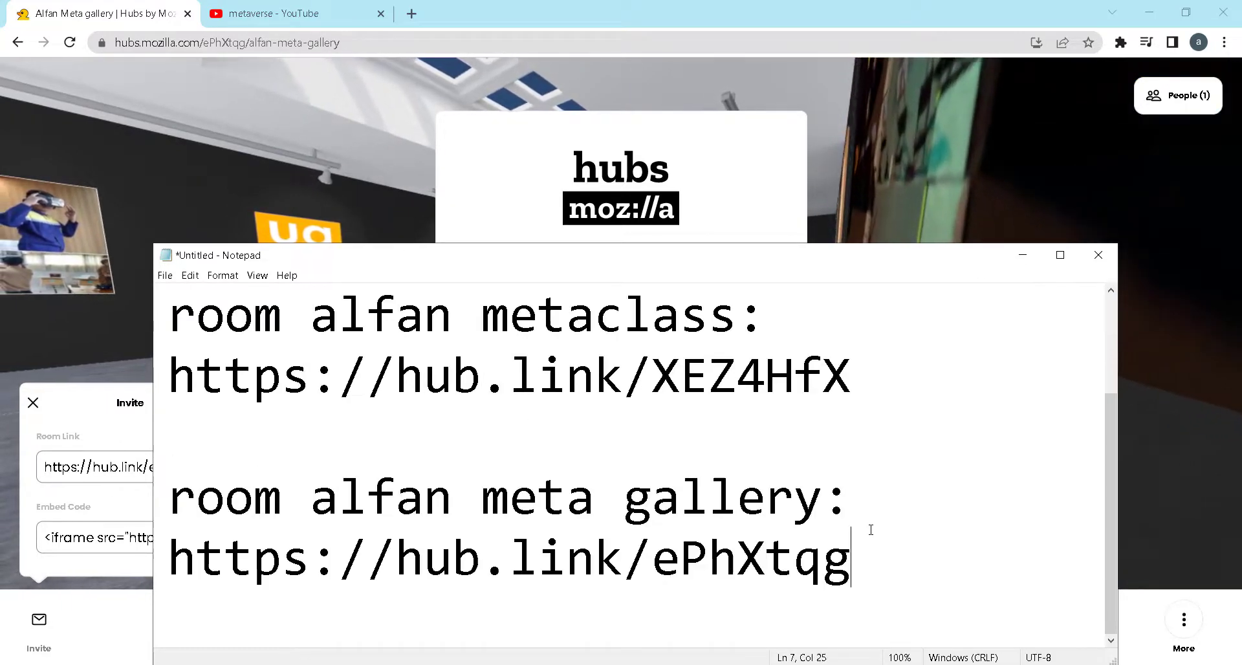
{"action": "left_click_drag", "start_coordinate": [316, 559], "coordinate": [174, 550]}
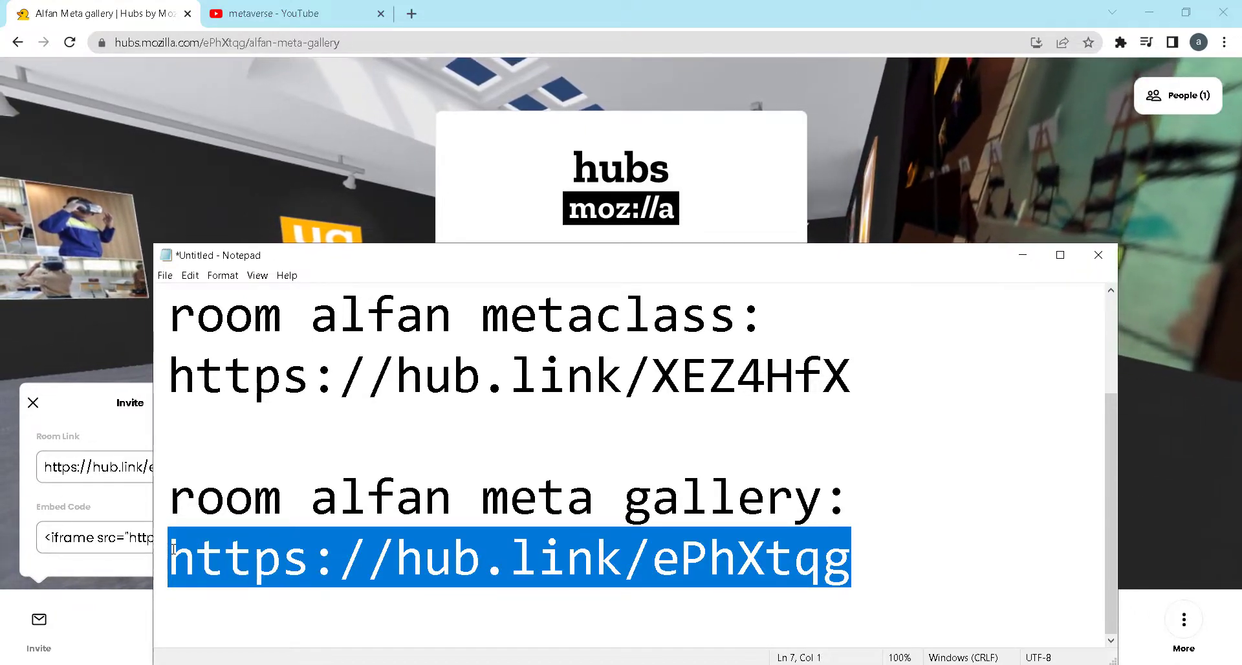
Return to Hubs in the browser, close the invite details and enter the room with the current microphone and speaker setup
{"action": "left_click", "coordinate": [472, 6]}
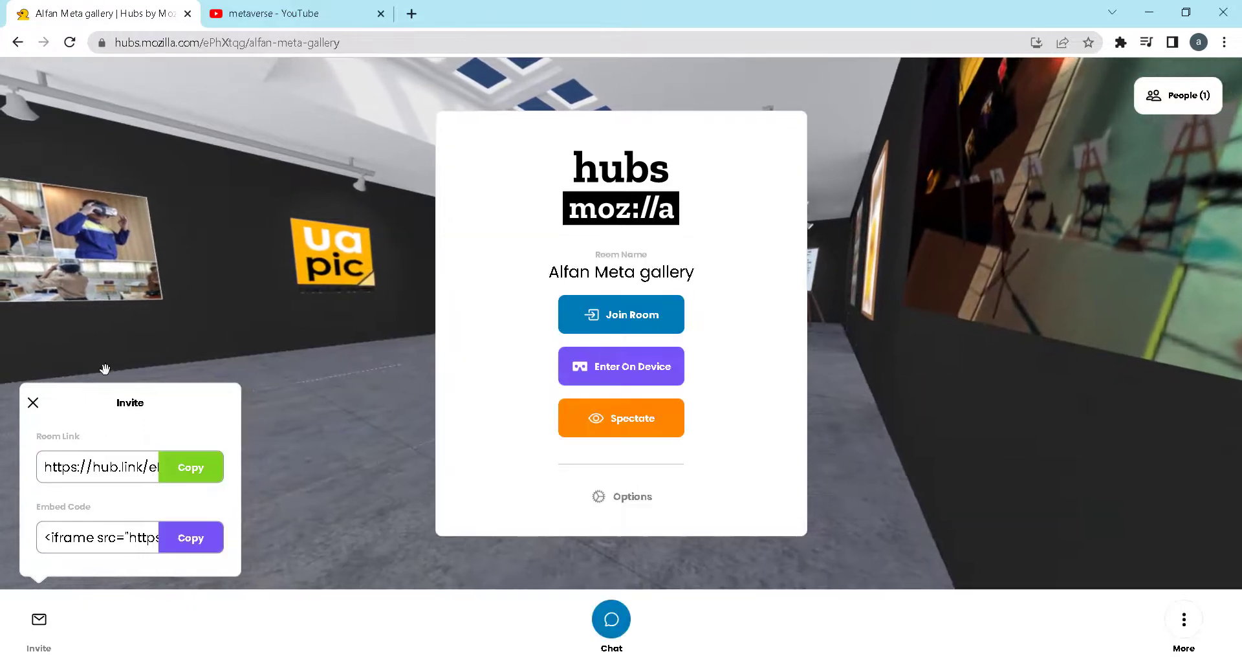
{"action": "left_click", "coordinate": [32, 403]}
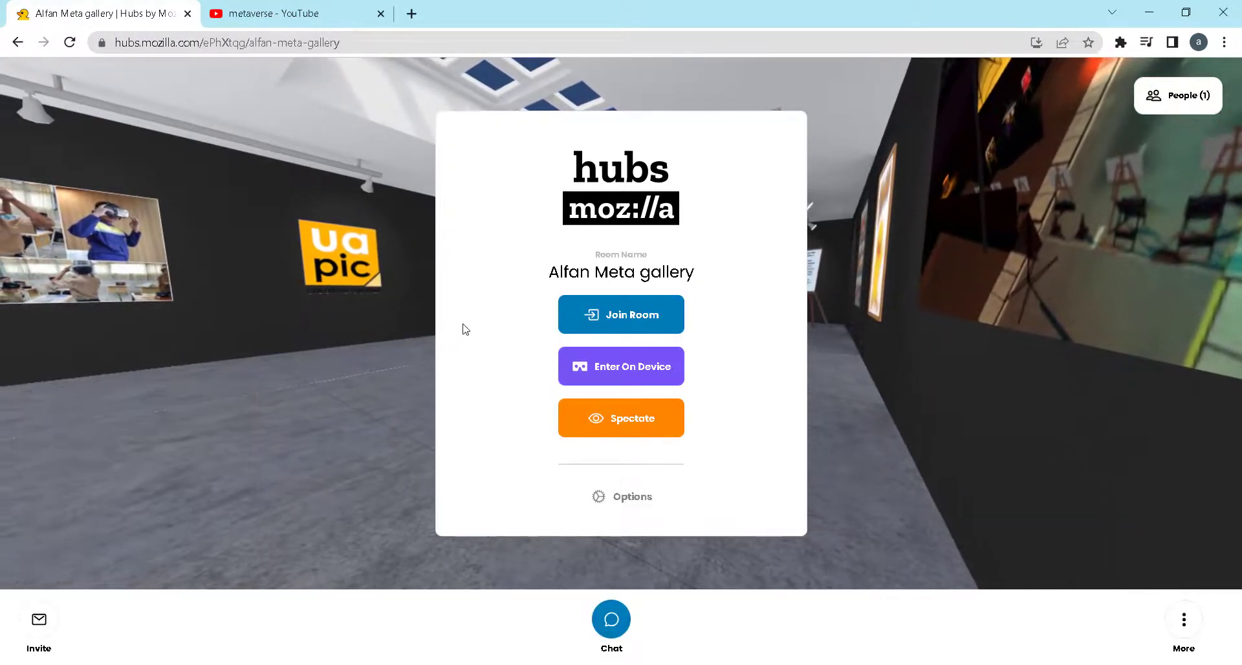
{"action": "left_click", "coordinate": [612, 321]}
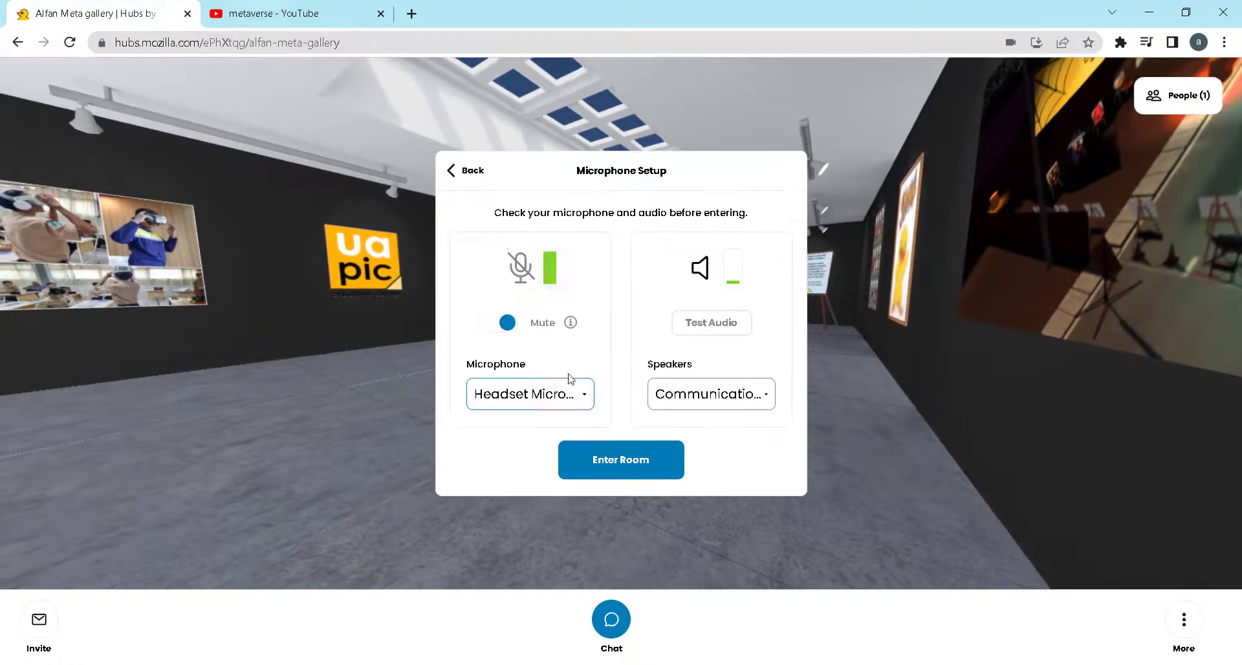
{"action": "left_click", "coordinate": [626, 463]}
Walk through the gallery room to examine the wall images, the wooden chair, the duck and the Tech News video
{"action": "left_click_drag", "start_coordinate": [624, 466], "coordinate": [729, 413]}
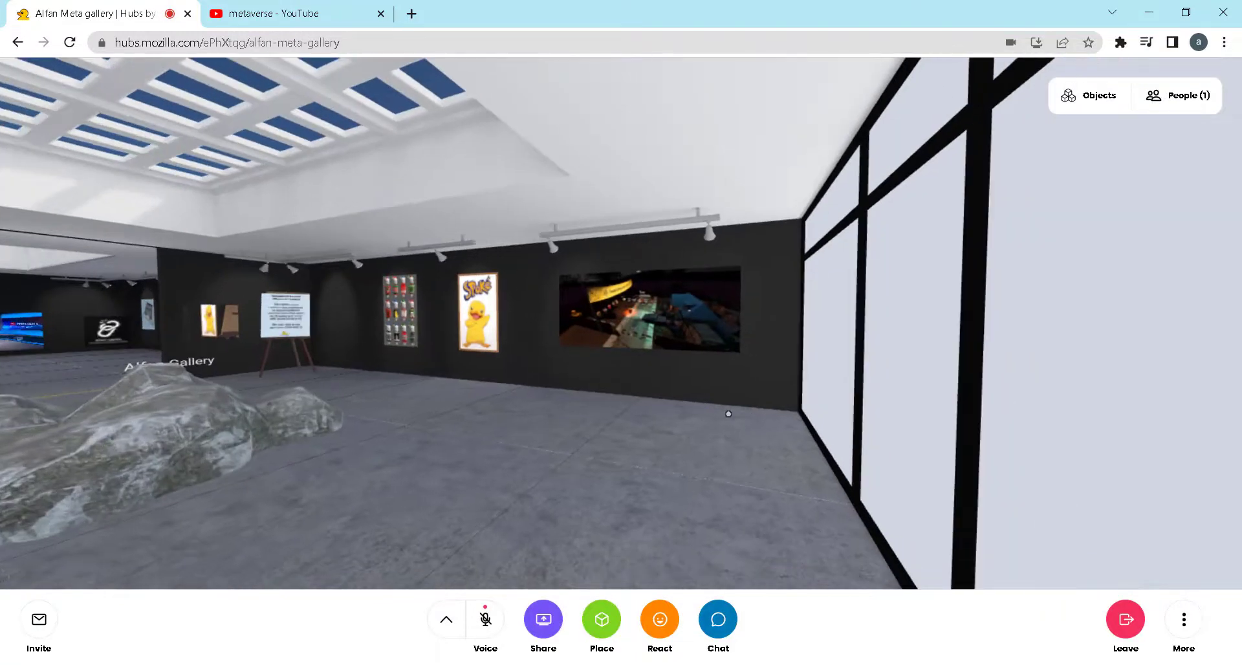
{"action": "key", "text": "w"}
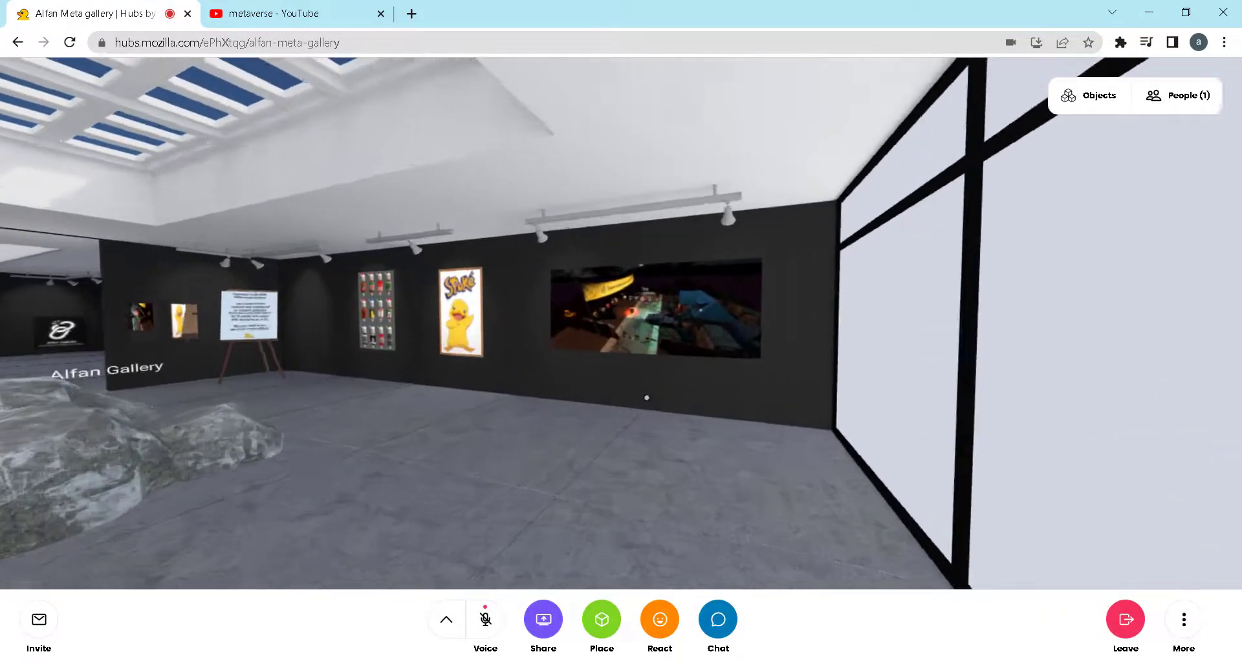
{"action": "left_click_drag", "start_coordinate": [645, 396], "coordinate": [426, 410]}
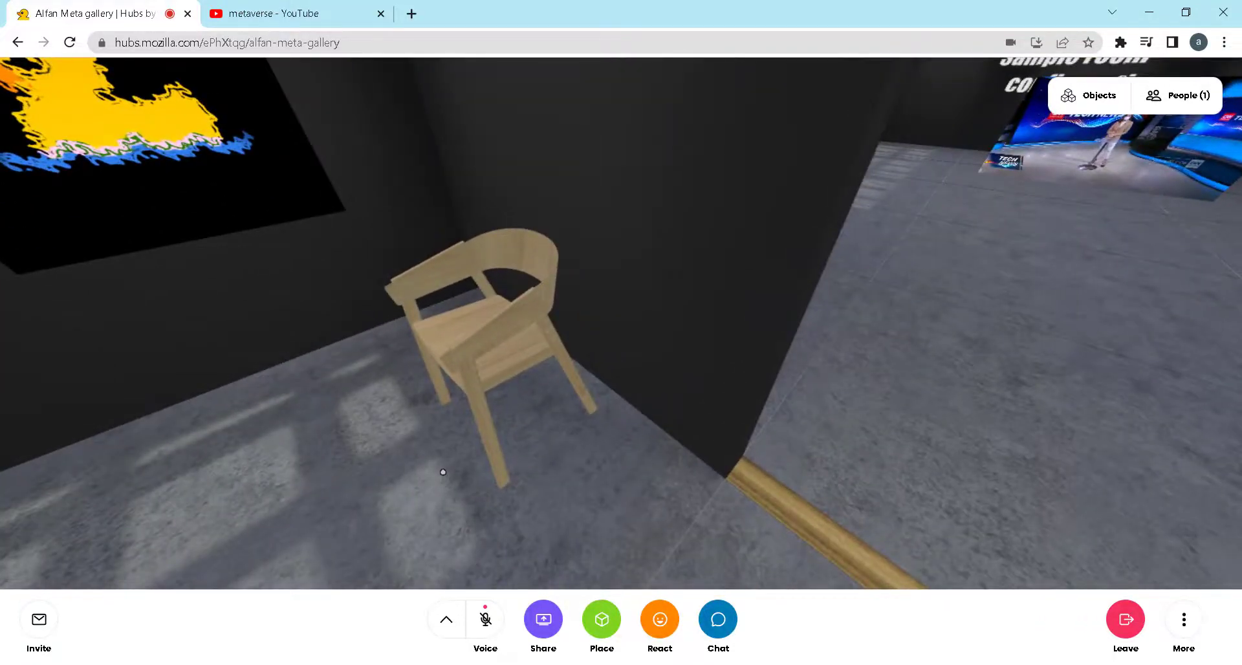
{"action": "left_click_drag", "start_coordinate": [443, 472], "coordinate": [511, 405]}
{"action": "key", "text": "w"}
{"action": "key", "text": "w"}
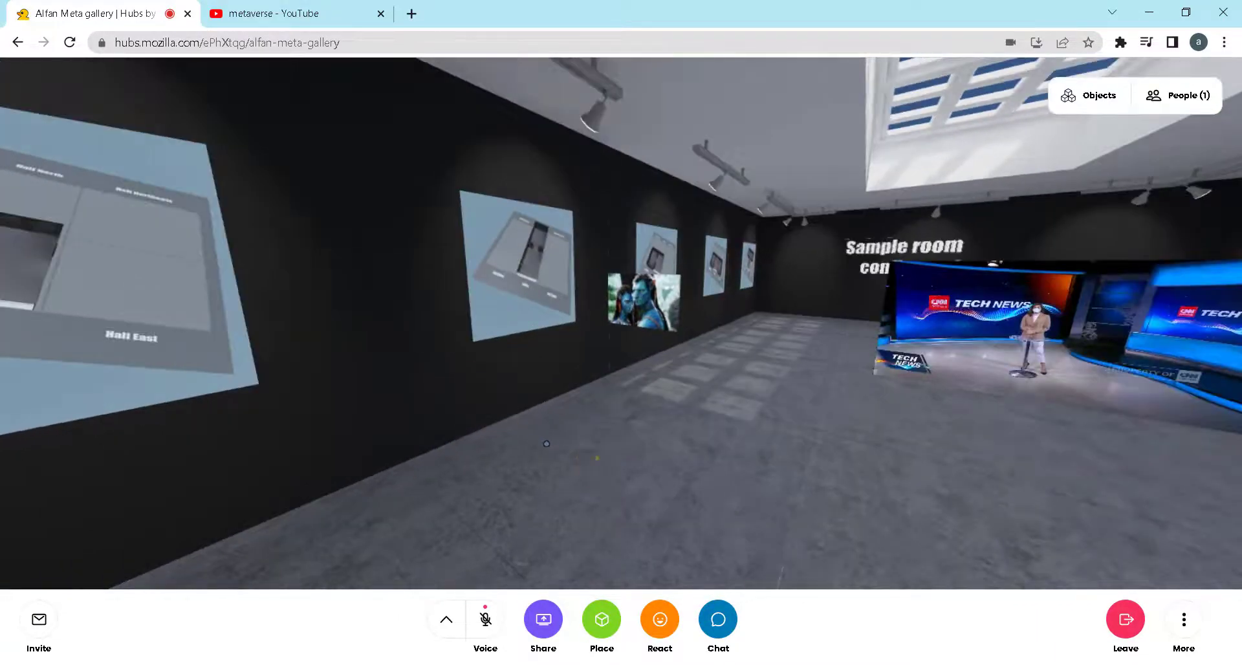
{"action": "key", "text": "d"}
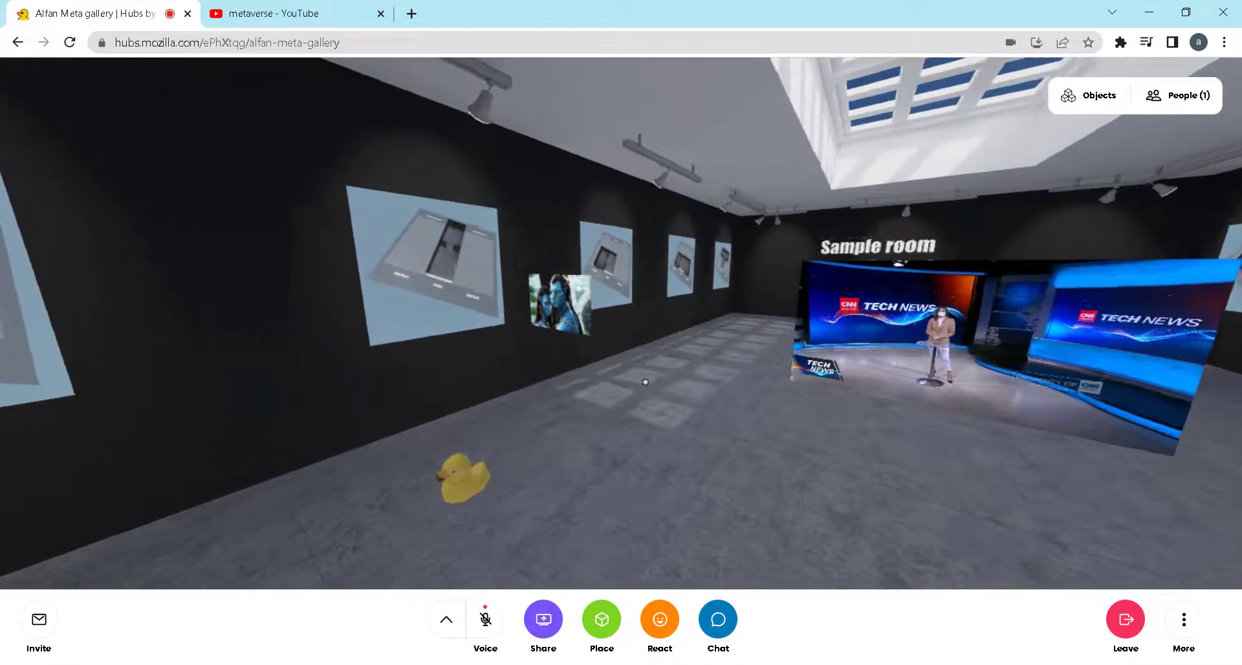
{"action": "key", "text": "w"}
{"action": "left_click_drag", "start_coordinate": [636, 420], "coordinate": [557, 383]}
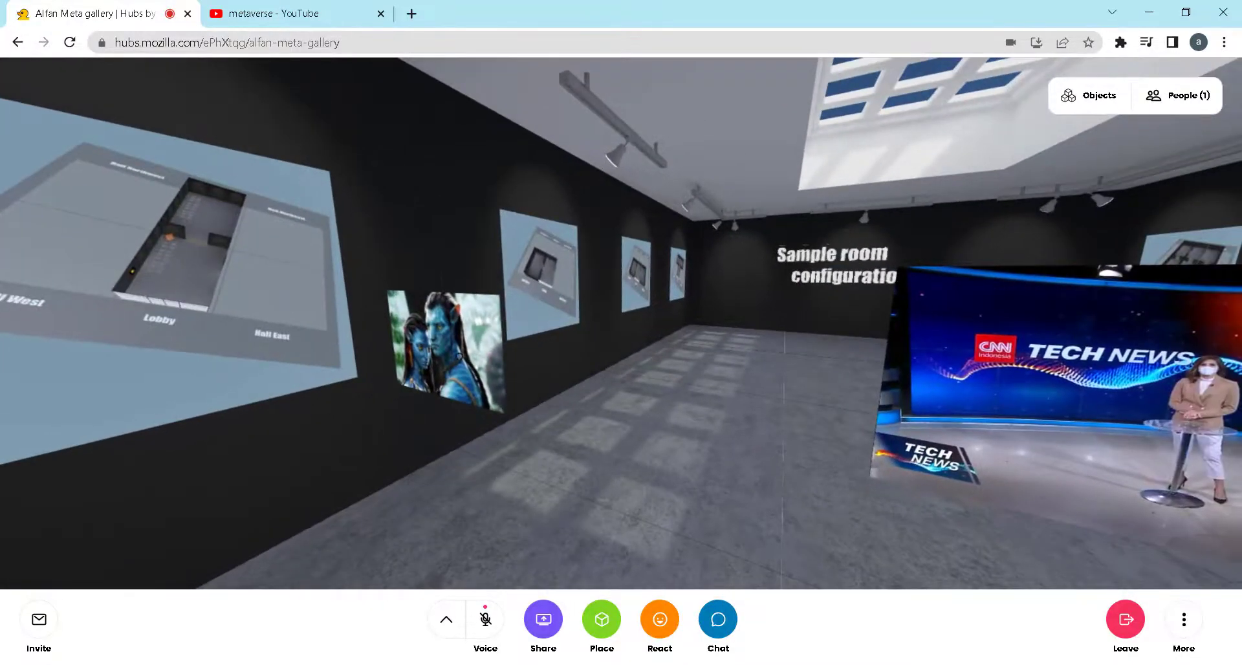
{"action": "key", "text": "d"}
{"action": "key", "text": "d"}
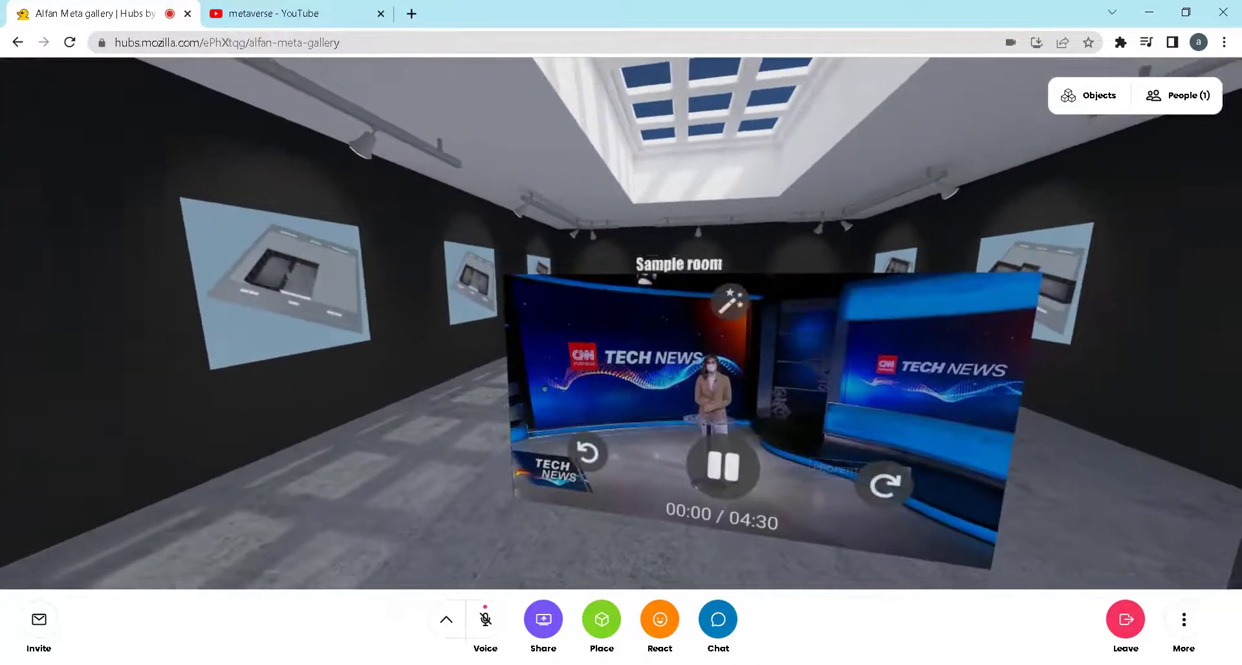
Try out the play/pause control of the CNN Tech News video and view it from farther back
{"action": "left_click", "coordinate": [710, 479]}
{"action": "left_click", "coordinate": [710, 479]}
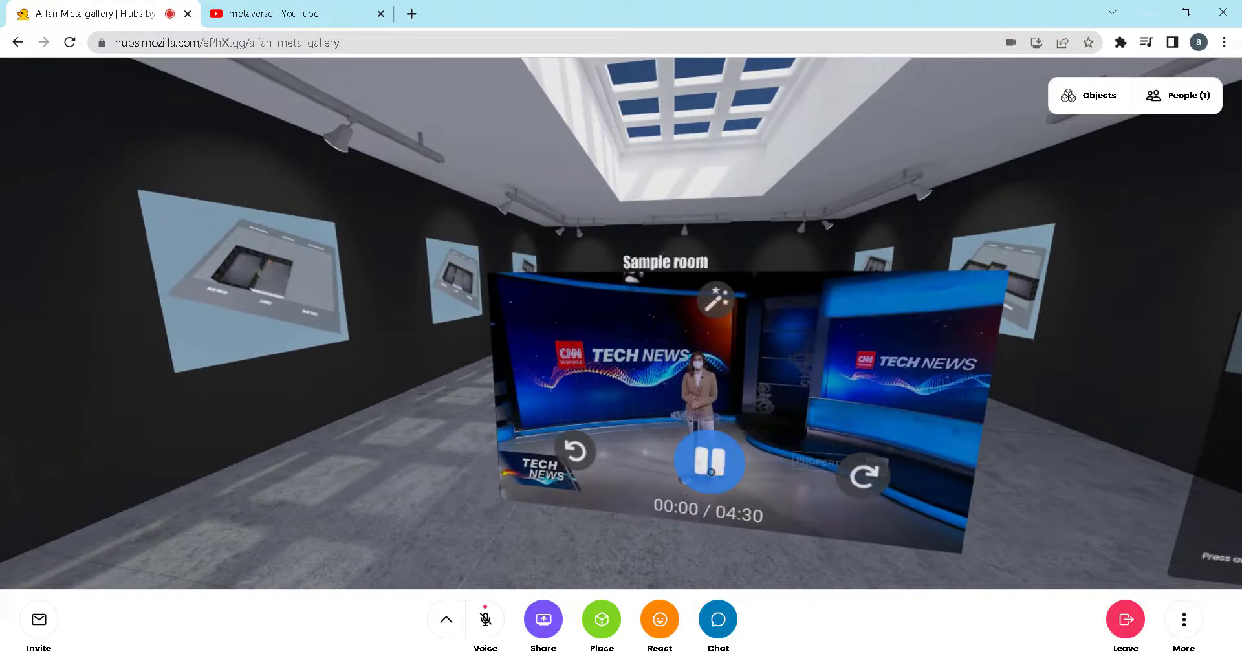
{"action": "key", "text": "s"}
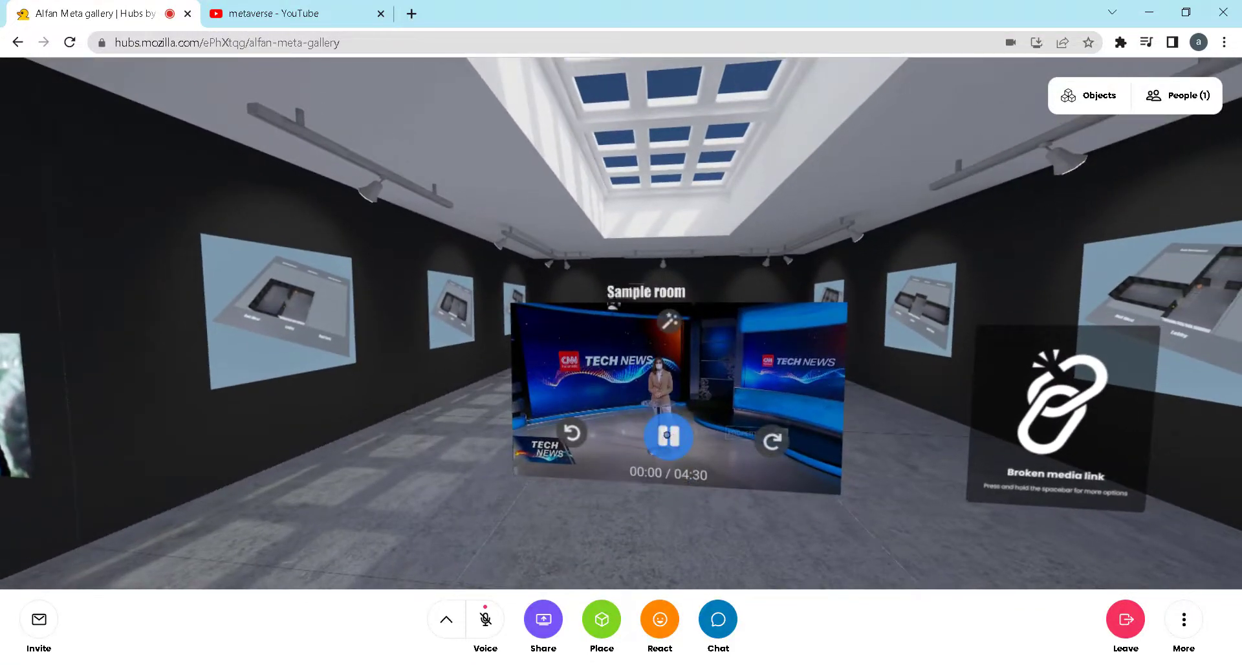
{"action": "left_click", "coordinate": [663, 426]}
{"action": "left_click", "coordinate": [663, 424]}
{"action": "key", "text": "d"}
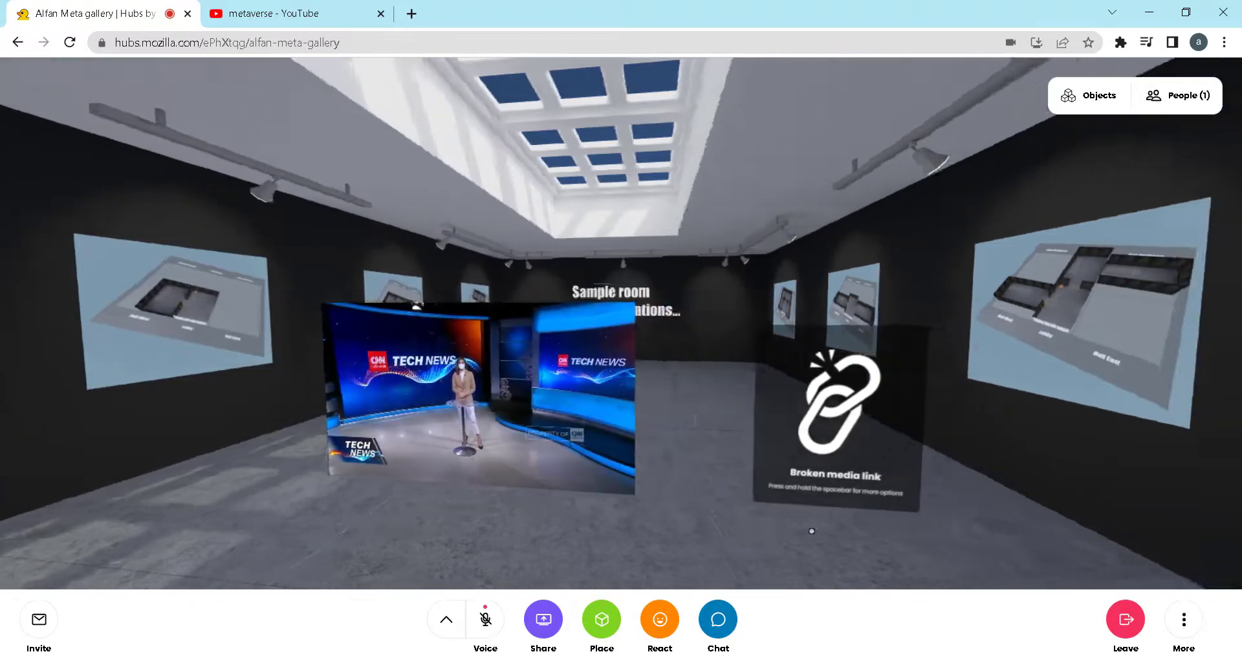
View the Tech News video and the broken media link panel beside it from several distances
{"action": "key", "text": "w"}
{"action": "key", "text": "s"}
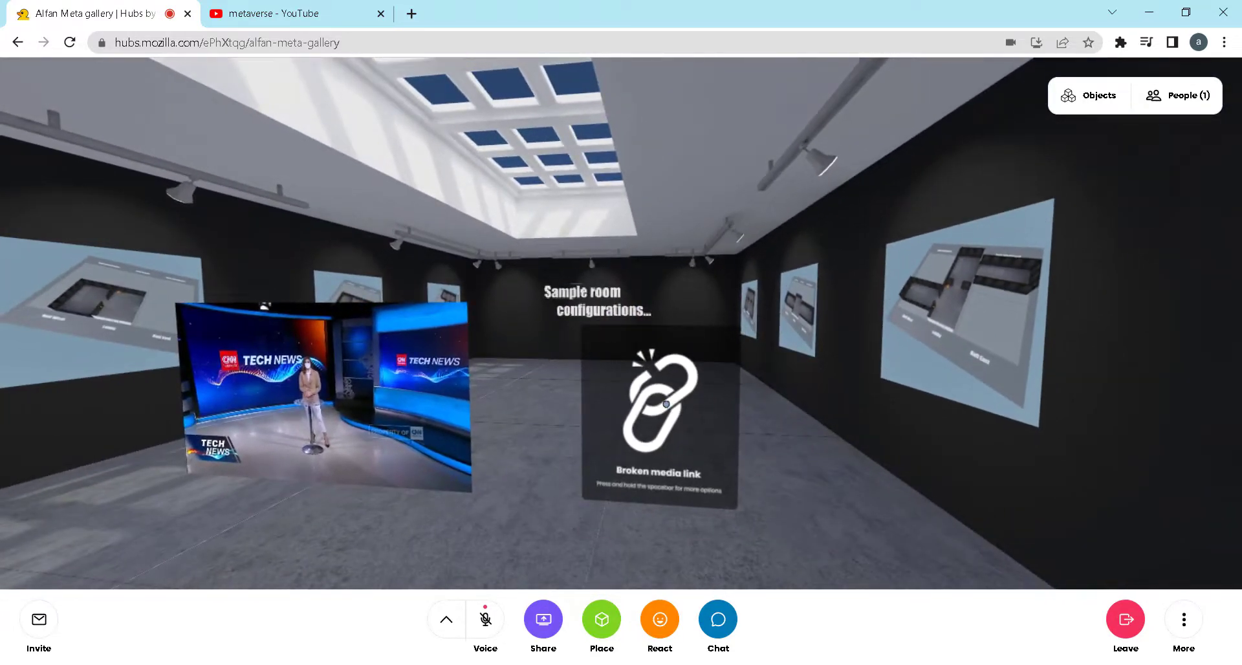
{"action": "key", "text": "s"}
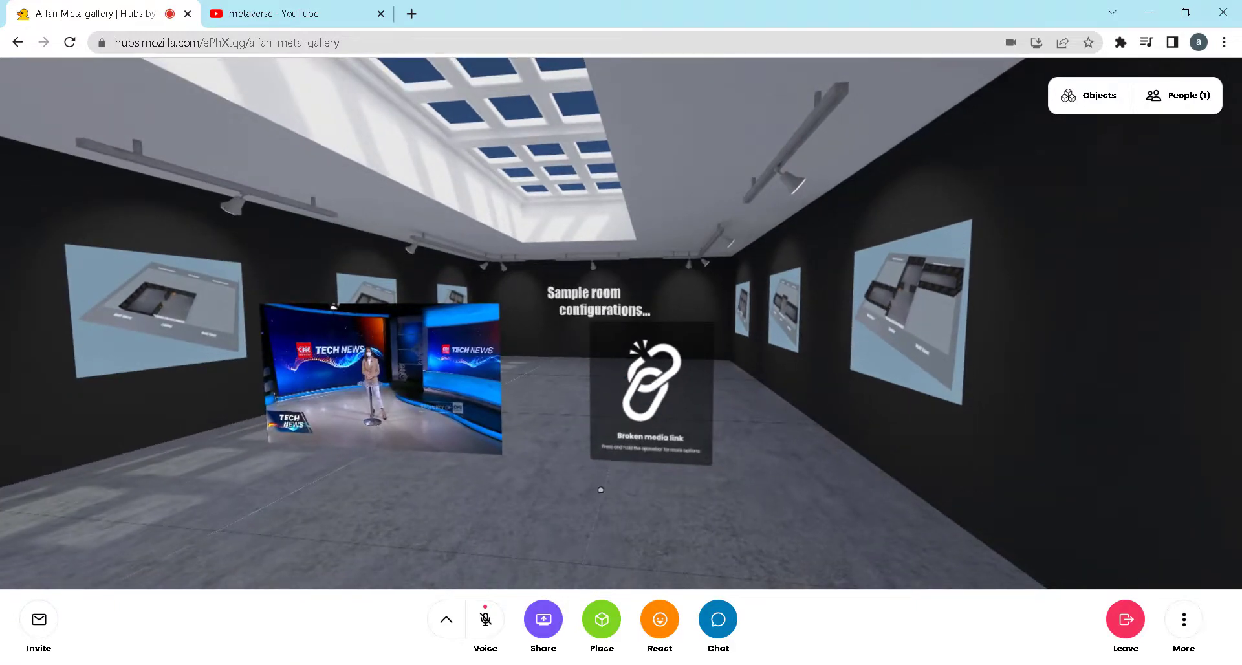
{"action": "left_click_drag", "start_coordinate": [601, 491], "coordinate": [626, 492]}
{"action": "key", "text": "w"}
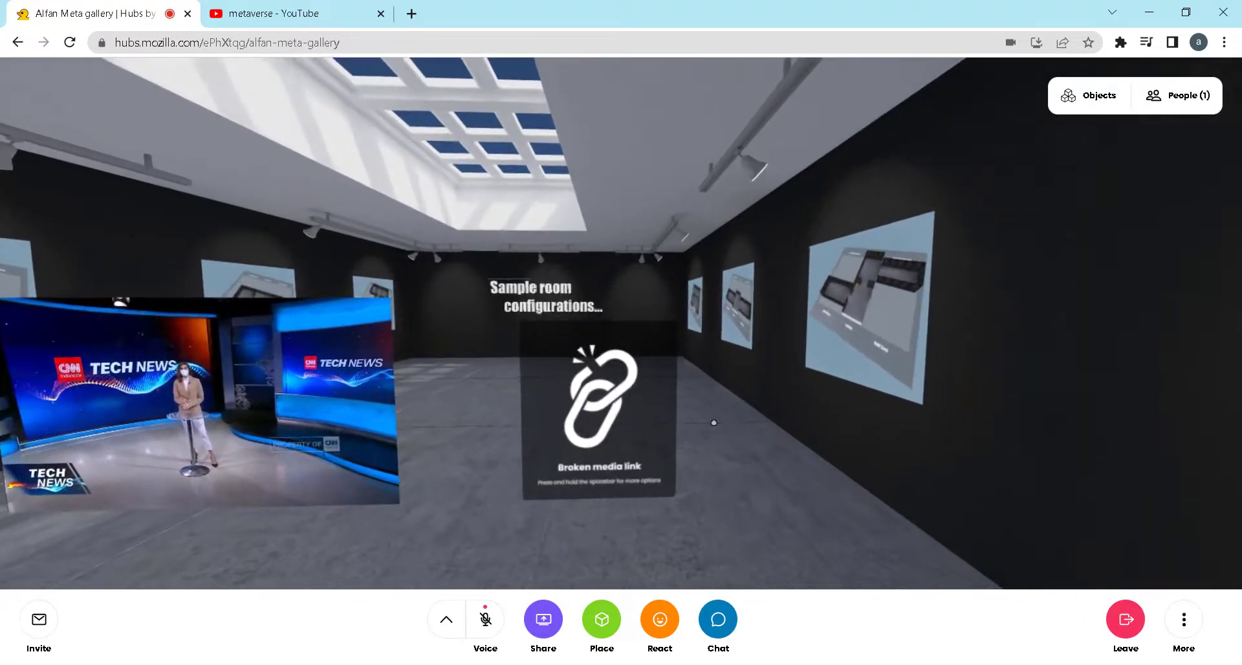
Turn around and walk past the wooden easel into the gallery area with the rocks and the green lounge chair
{"action": "left_click_drag", "start_coordinate": [712, 421], "coordinate": [1057, 421]}
{"action": "key", "text": "w"}
{"action": "key", "text": "d"}
{"action": "key", "text": "w"}
{"action": "key", "text": "d"}
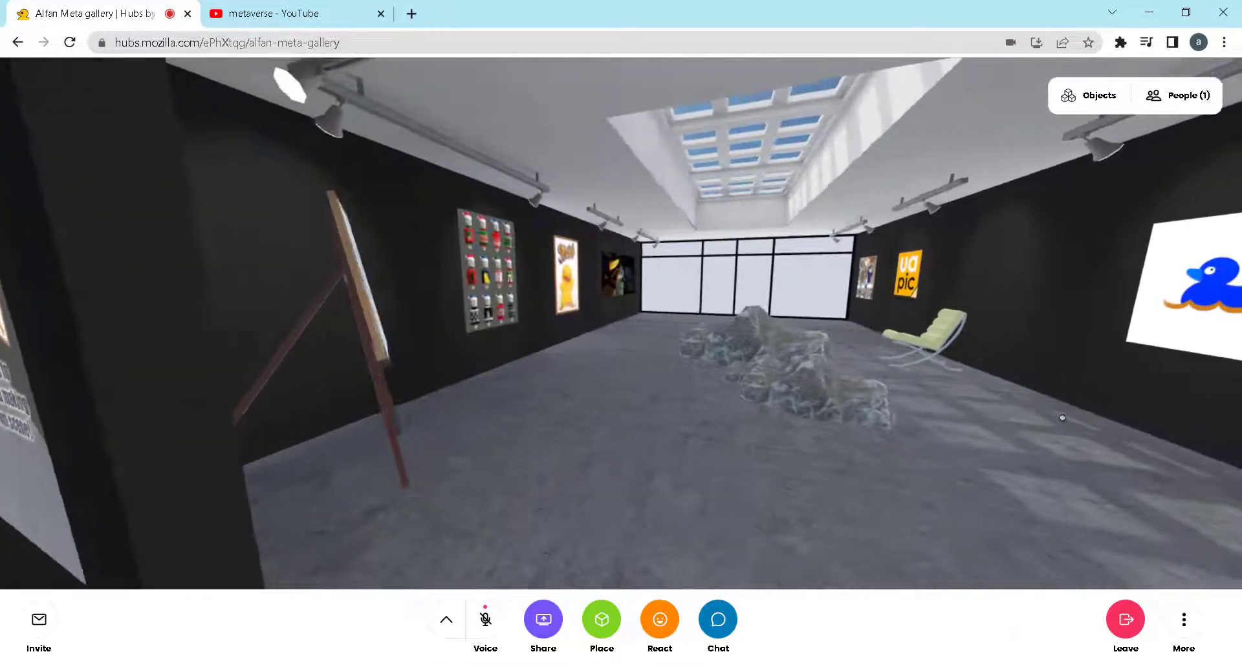
{"action": "key", "text": "w"}
{"action": "key", "text": "w"}
{"action": "key", "text": "w"}
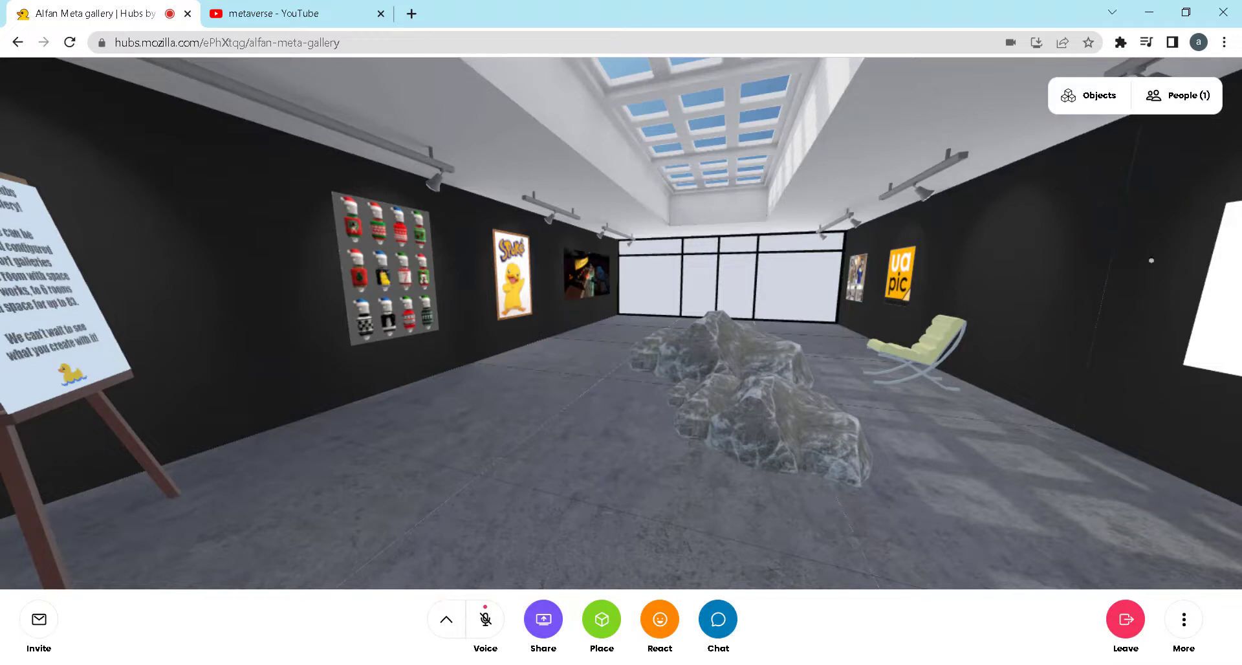
Walk along the poster wall past the character grid, the Spoke duck and the pumpkin carving image to the windows
{"action": "key", "text": "a"}
{"action": "key", "text": "w"}
{"action": "left_click_drag", "start_coordinate": [851, 291], "coordinate": [830, 282]}
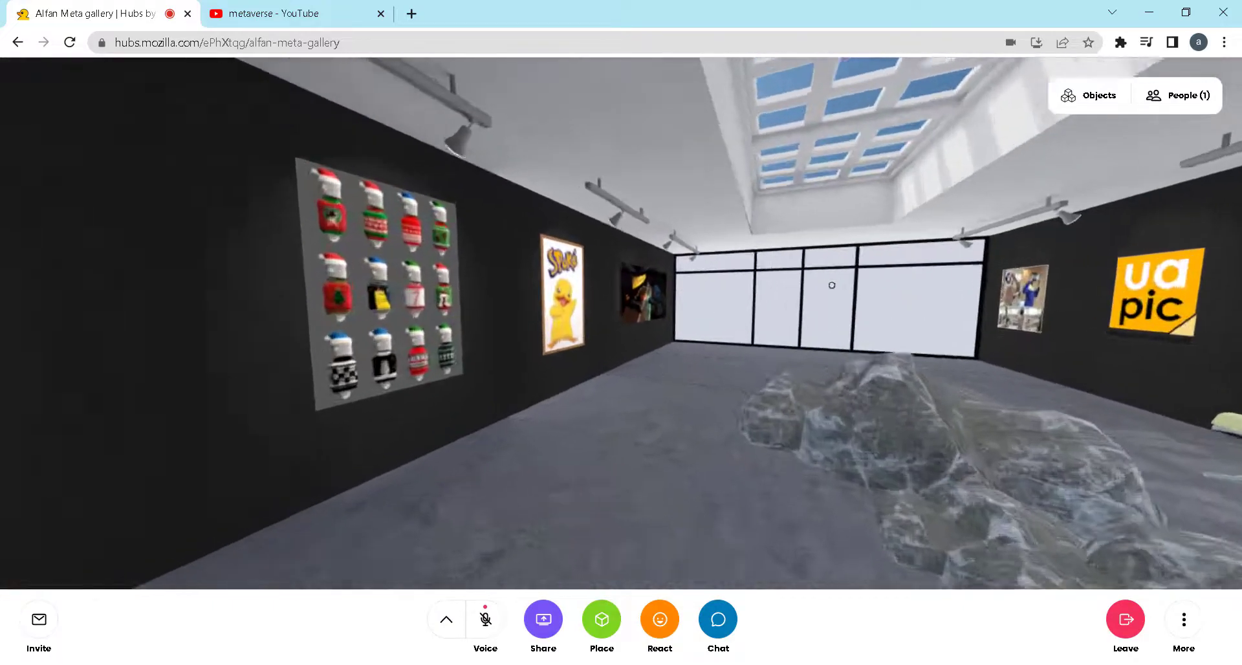
{"action": "key", "text": "w"}
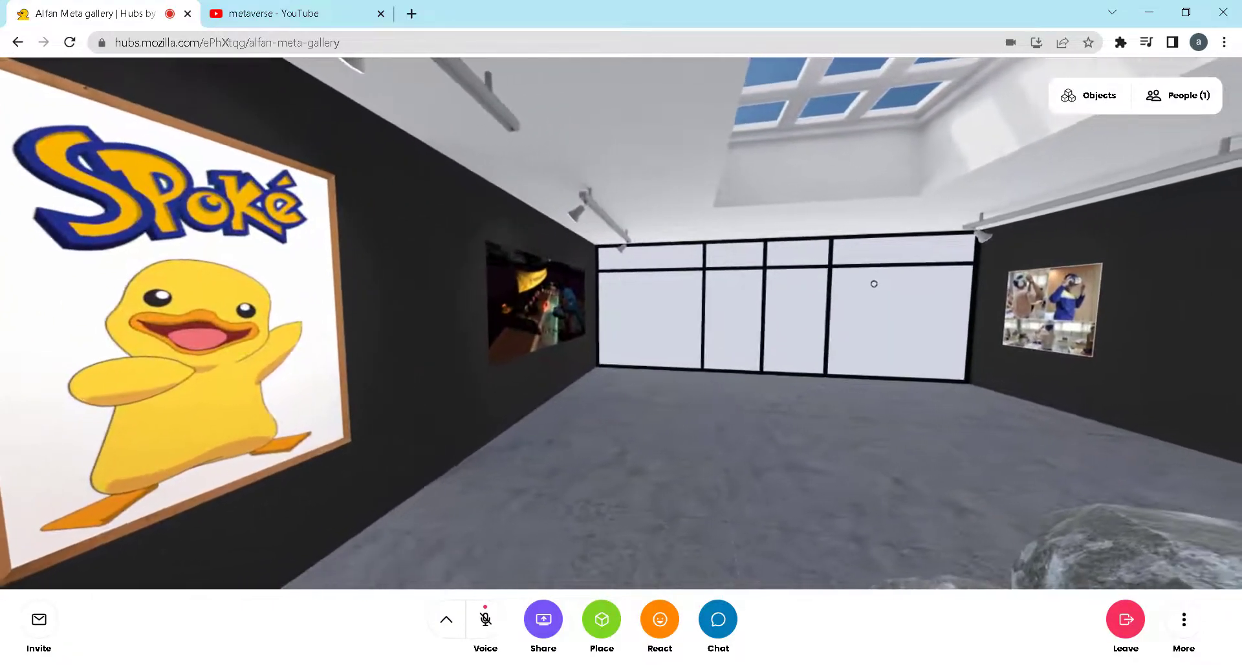
{"action": "key", "text": "w"}
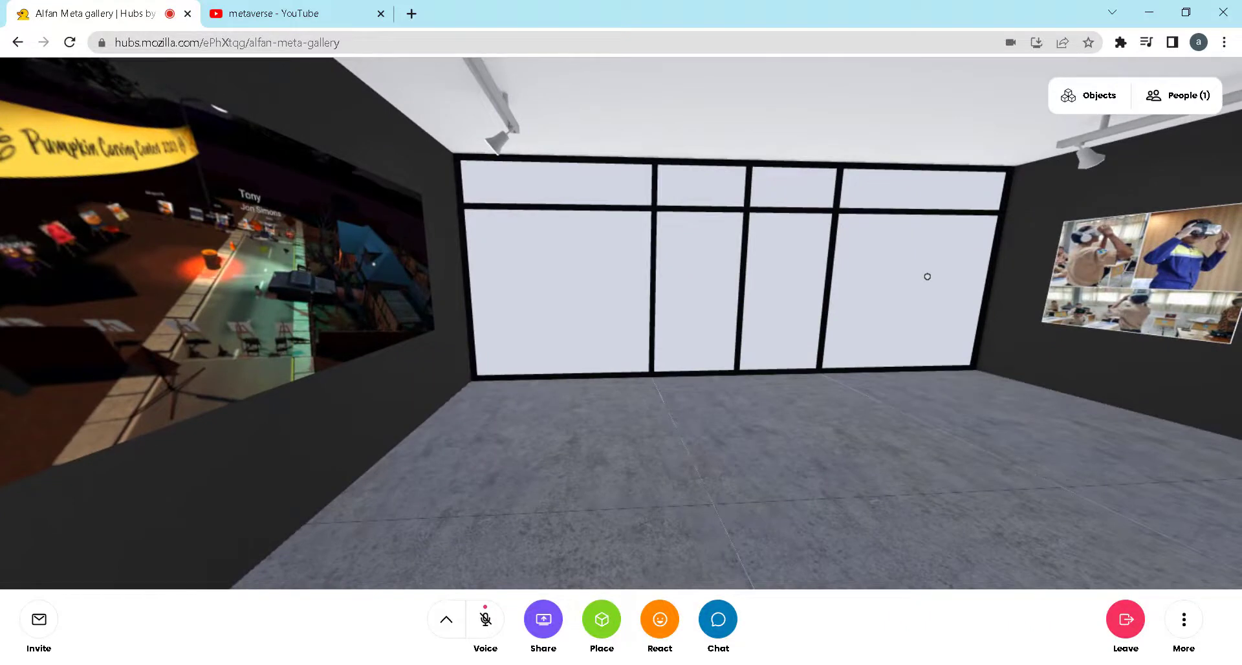
Turn from the windows to examine the opposite wall with the VR photo collage, the uapic logo and the duck pictures
{"action": "left_click_drag", "start_coordinate": [820, 274], "coordinate": [1045, 261]}
{"action": "key", "text": "w"}
{"action": "key", "text": "a"}
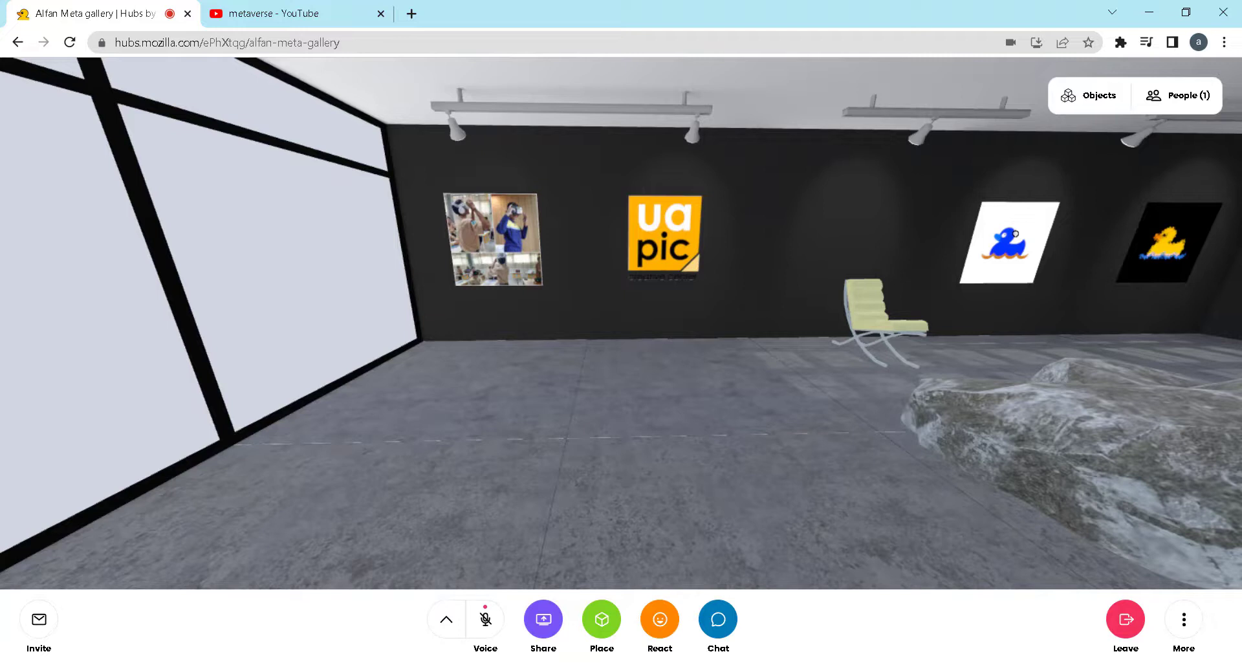
{"action": "left_click_drag", "start_coordinate": [945, 264], "coordinate": [973, 274]}
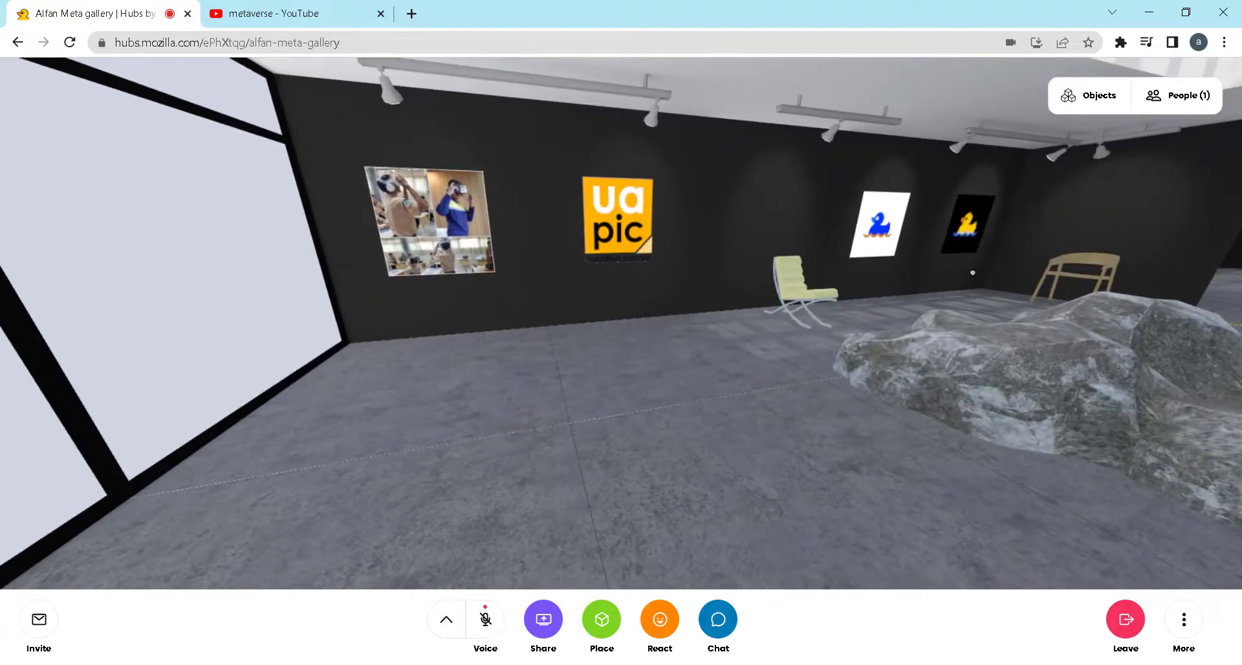